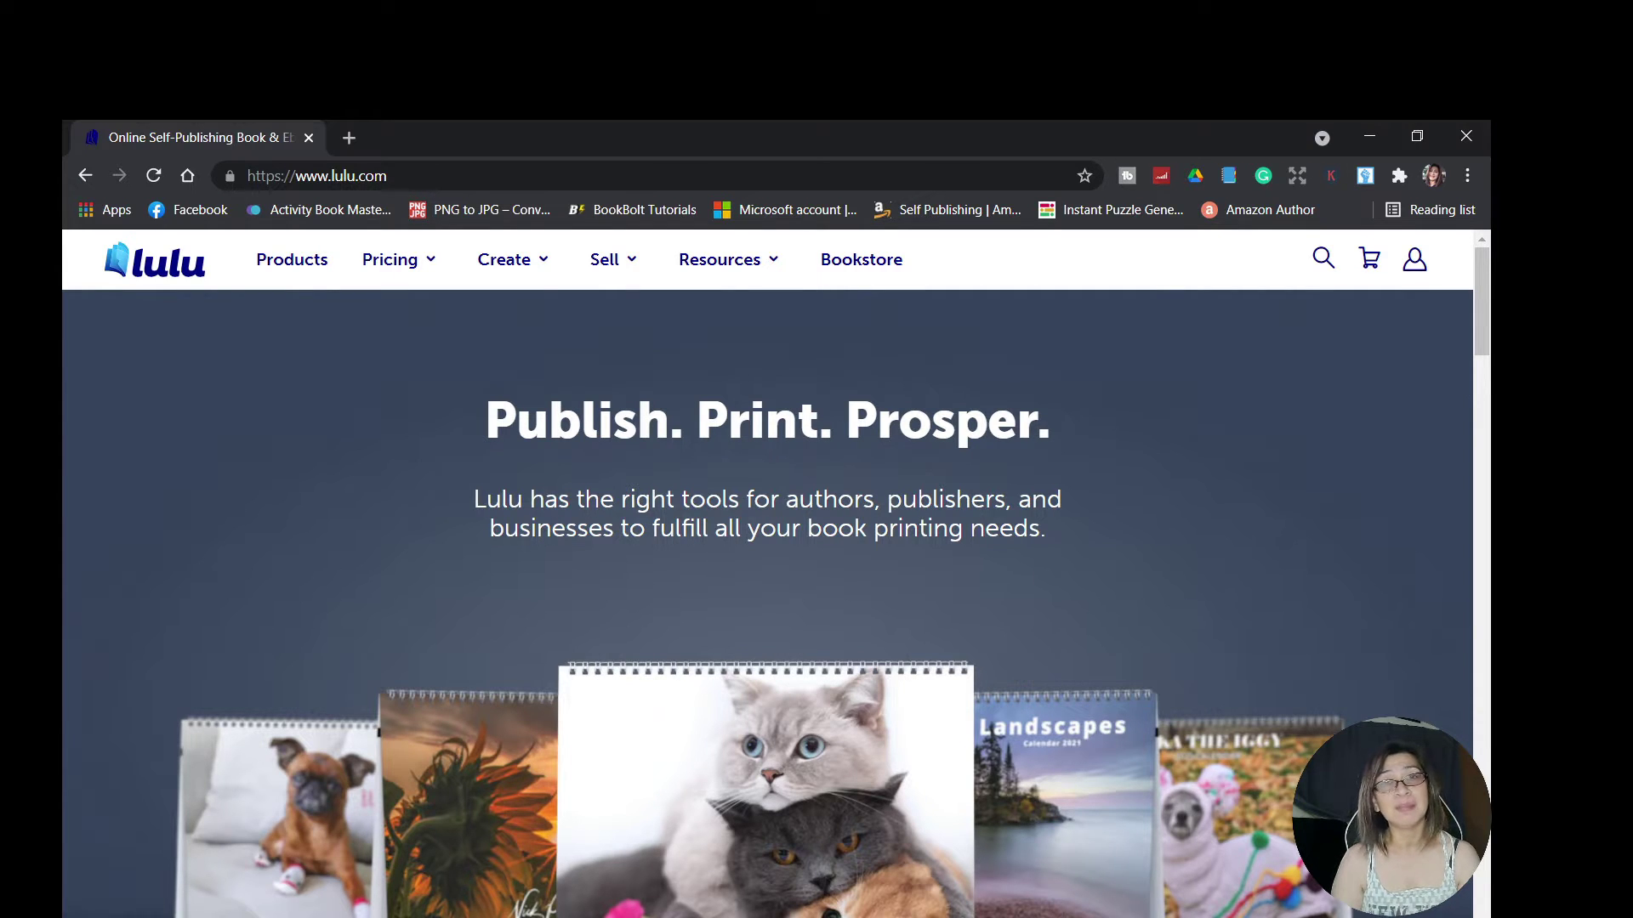
# - Sign in to the Lulu account and start a new print book project
pyautogui.moveTo(1404, 293)
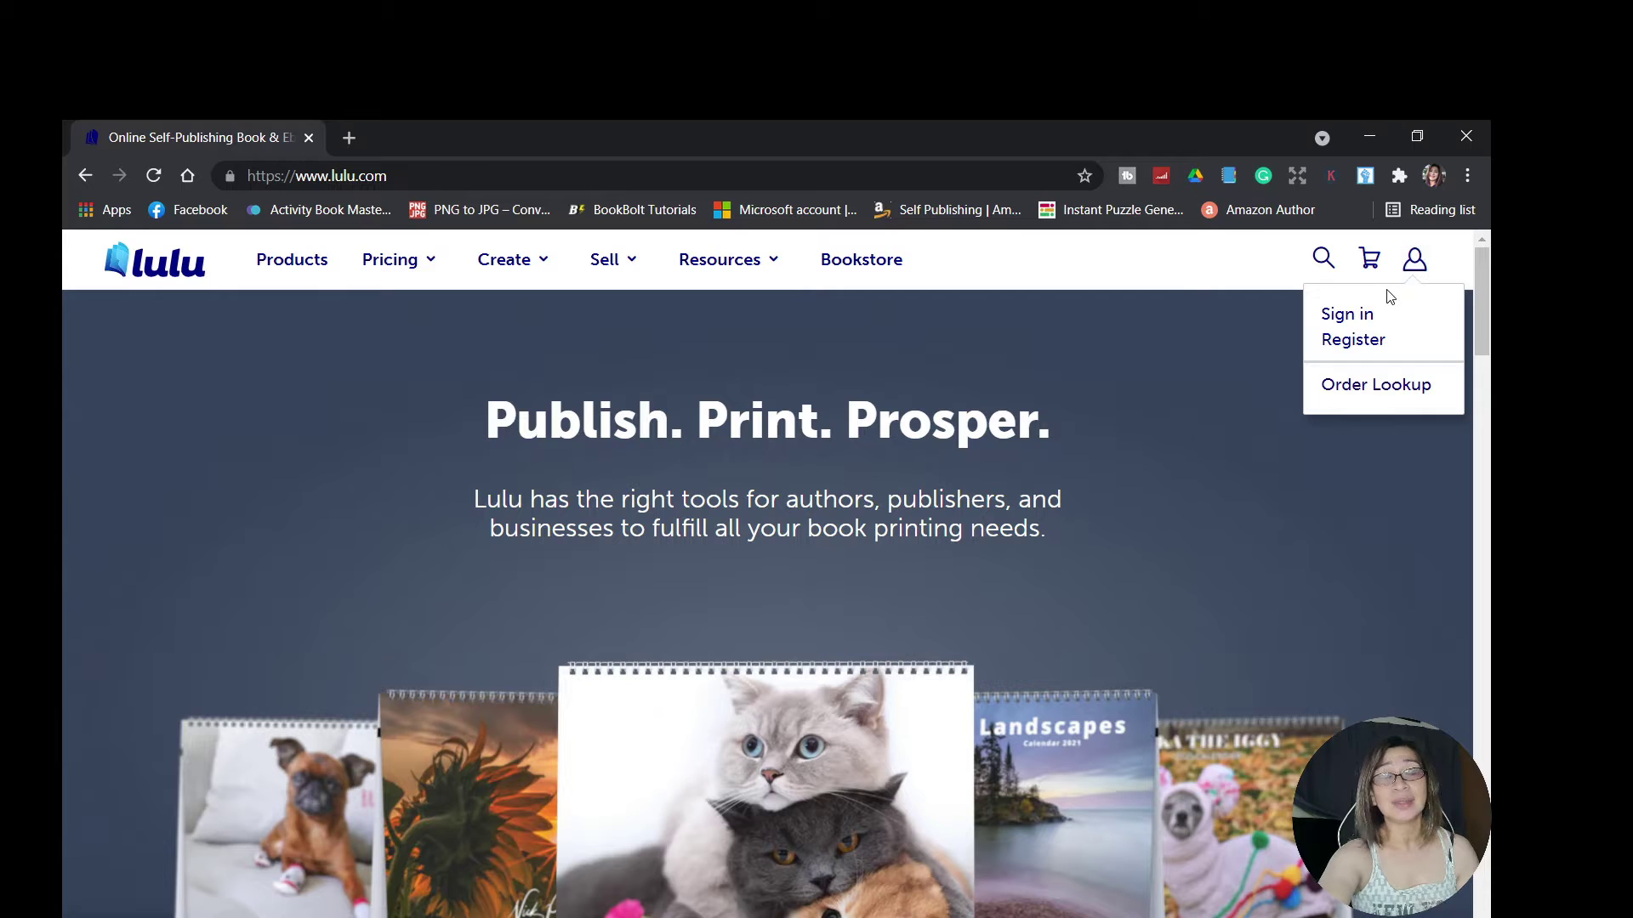
pyautogui.click(1351, 315)
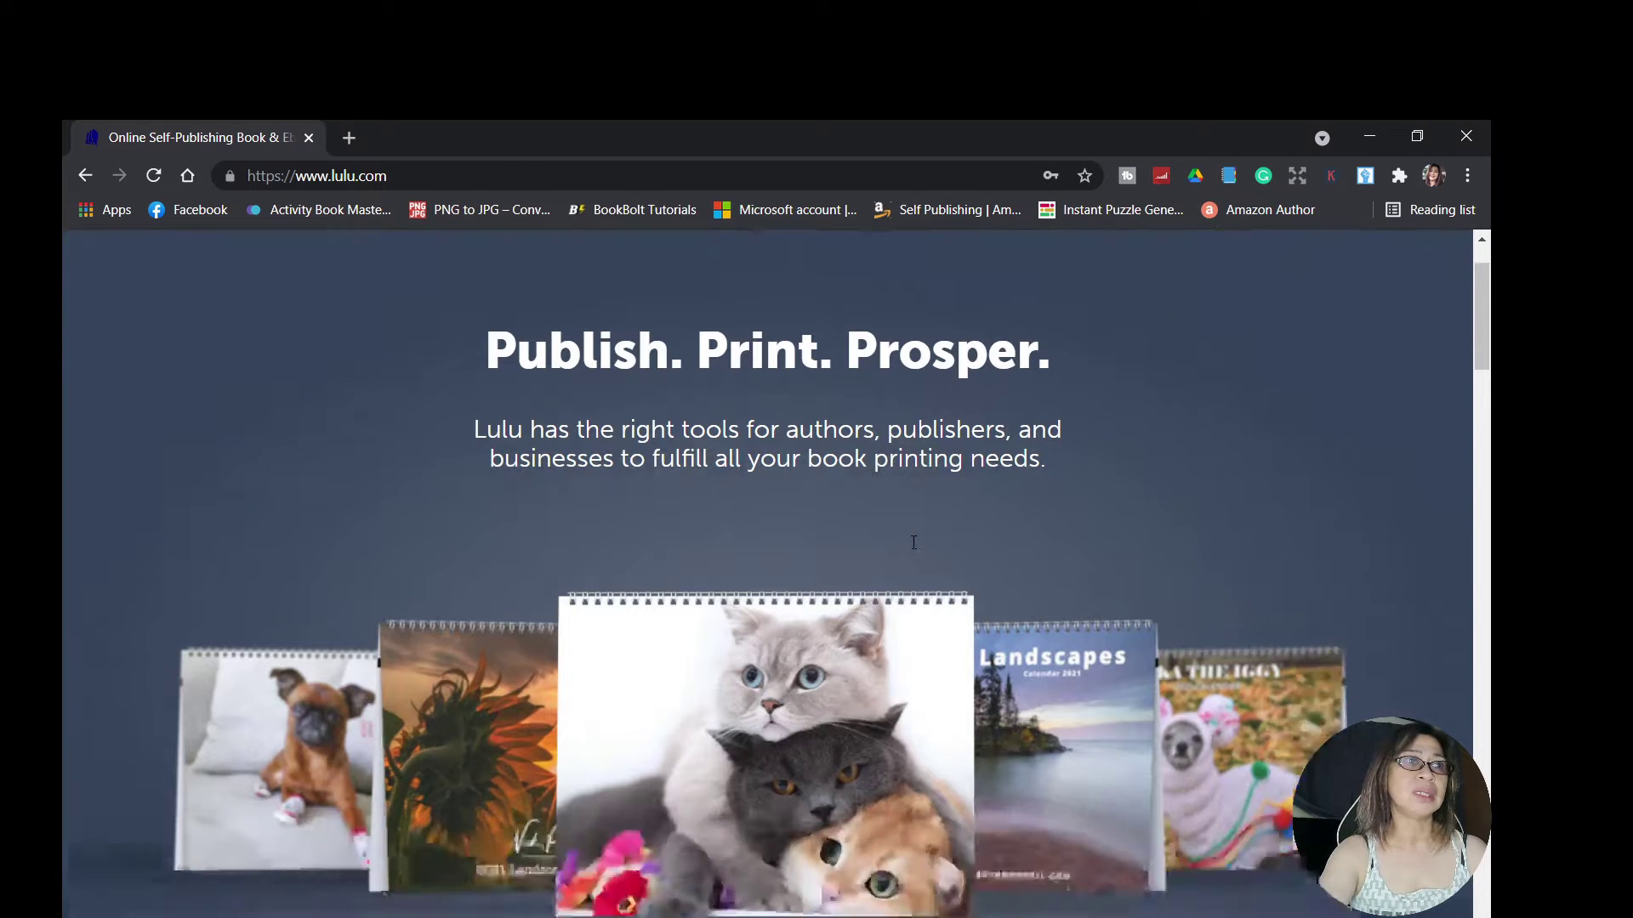
pyautogui.click(541, 300)
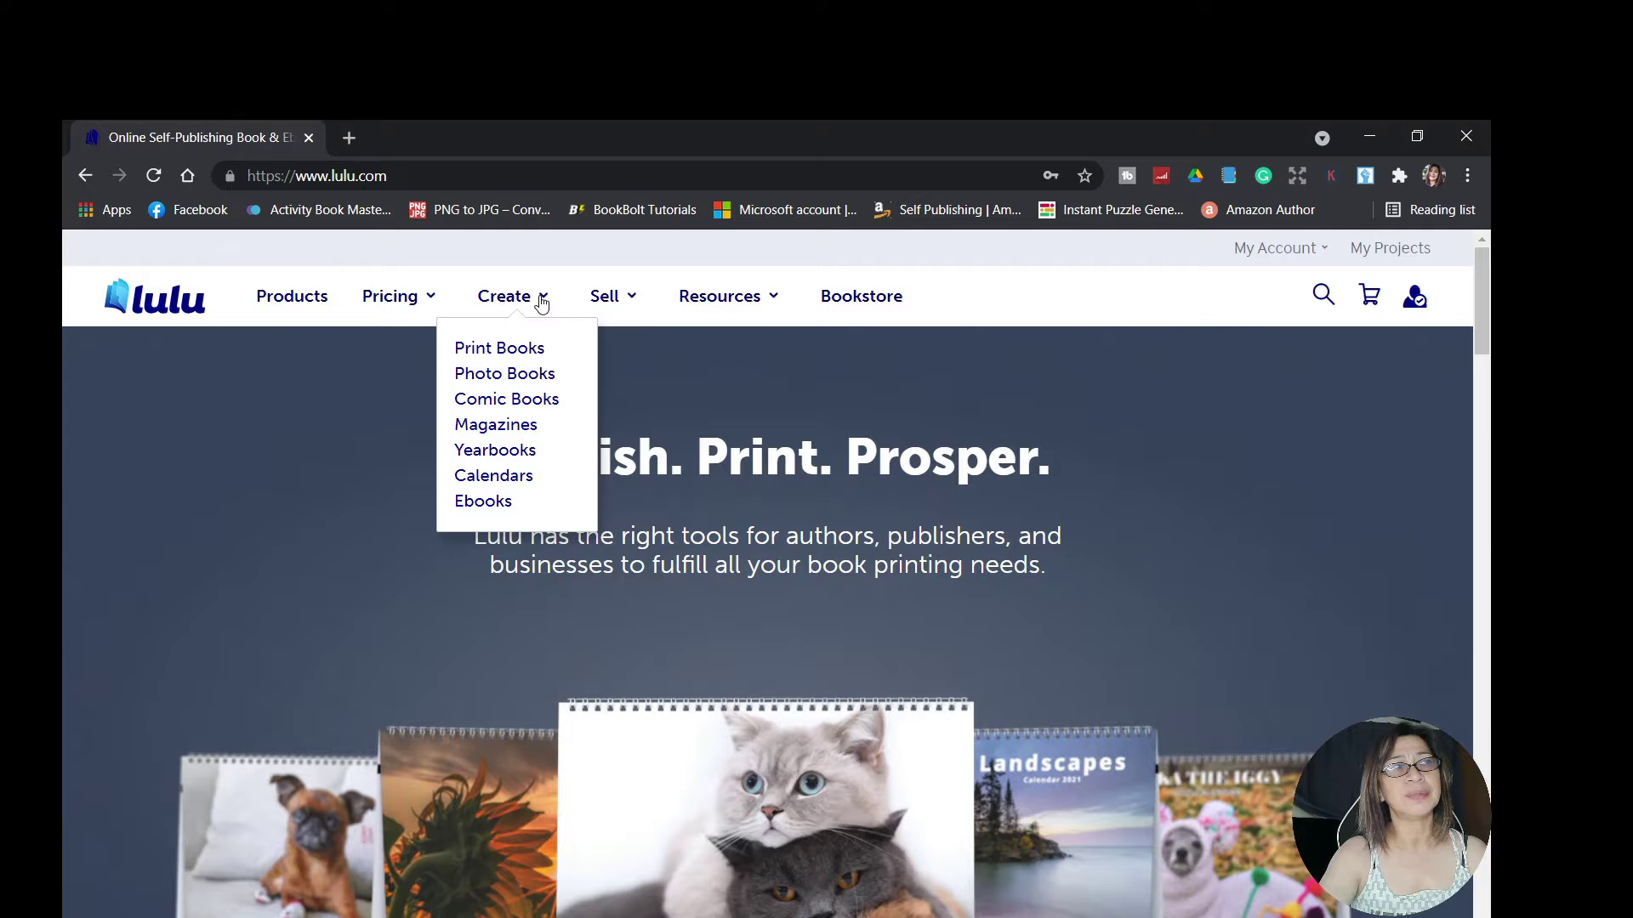
pyautogui.click(518, 357)
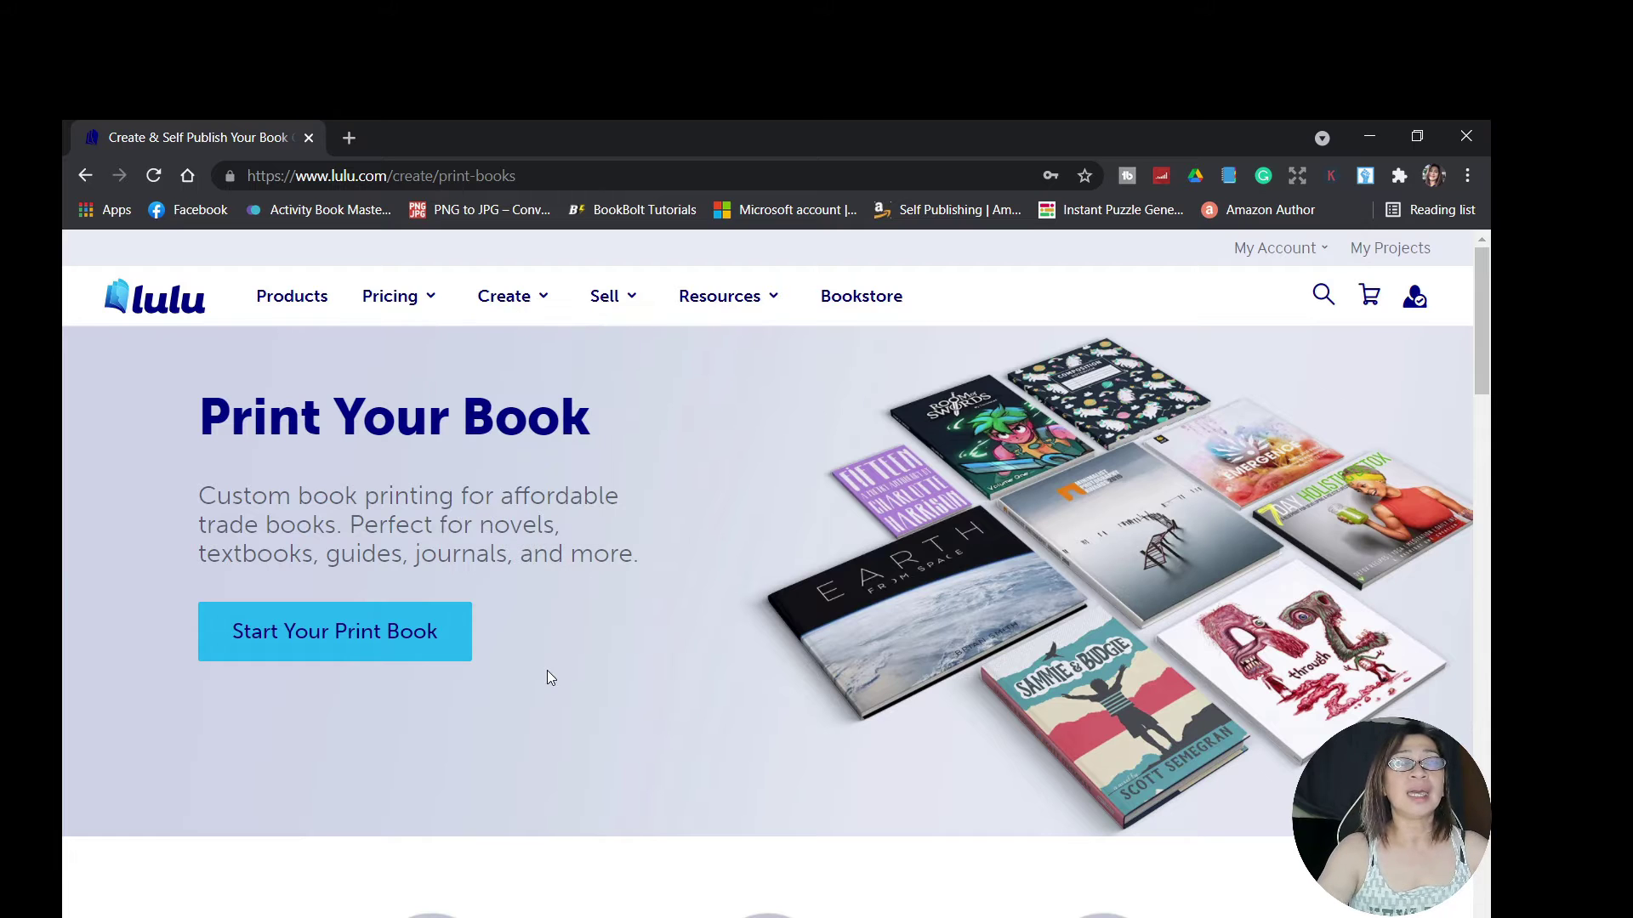
pyautogui.scroll(-3, 544, 684)
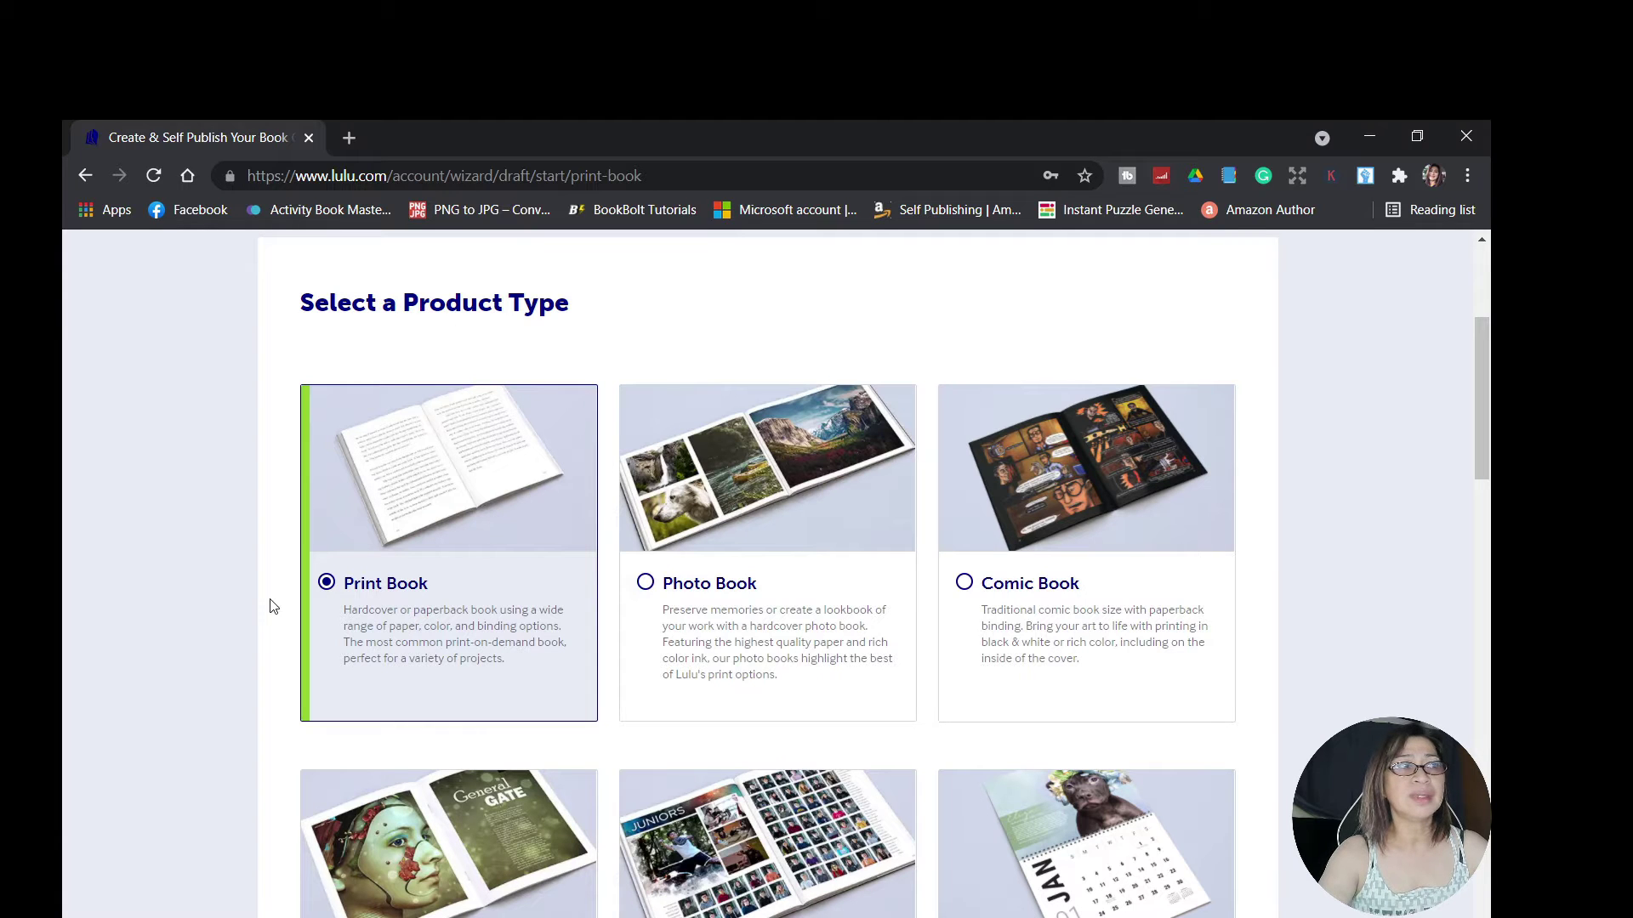
# - Set the project goal to Publish Your Book, with both Lulu Bookstore and Global Distribution included
pyautogui.scroll(-15, 502, 575)
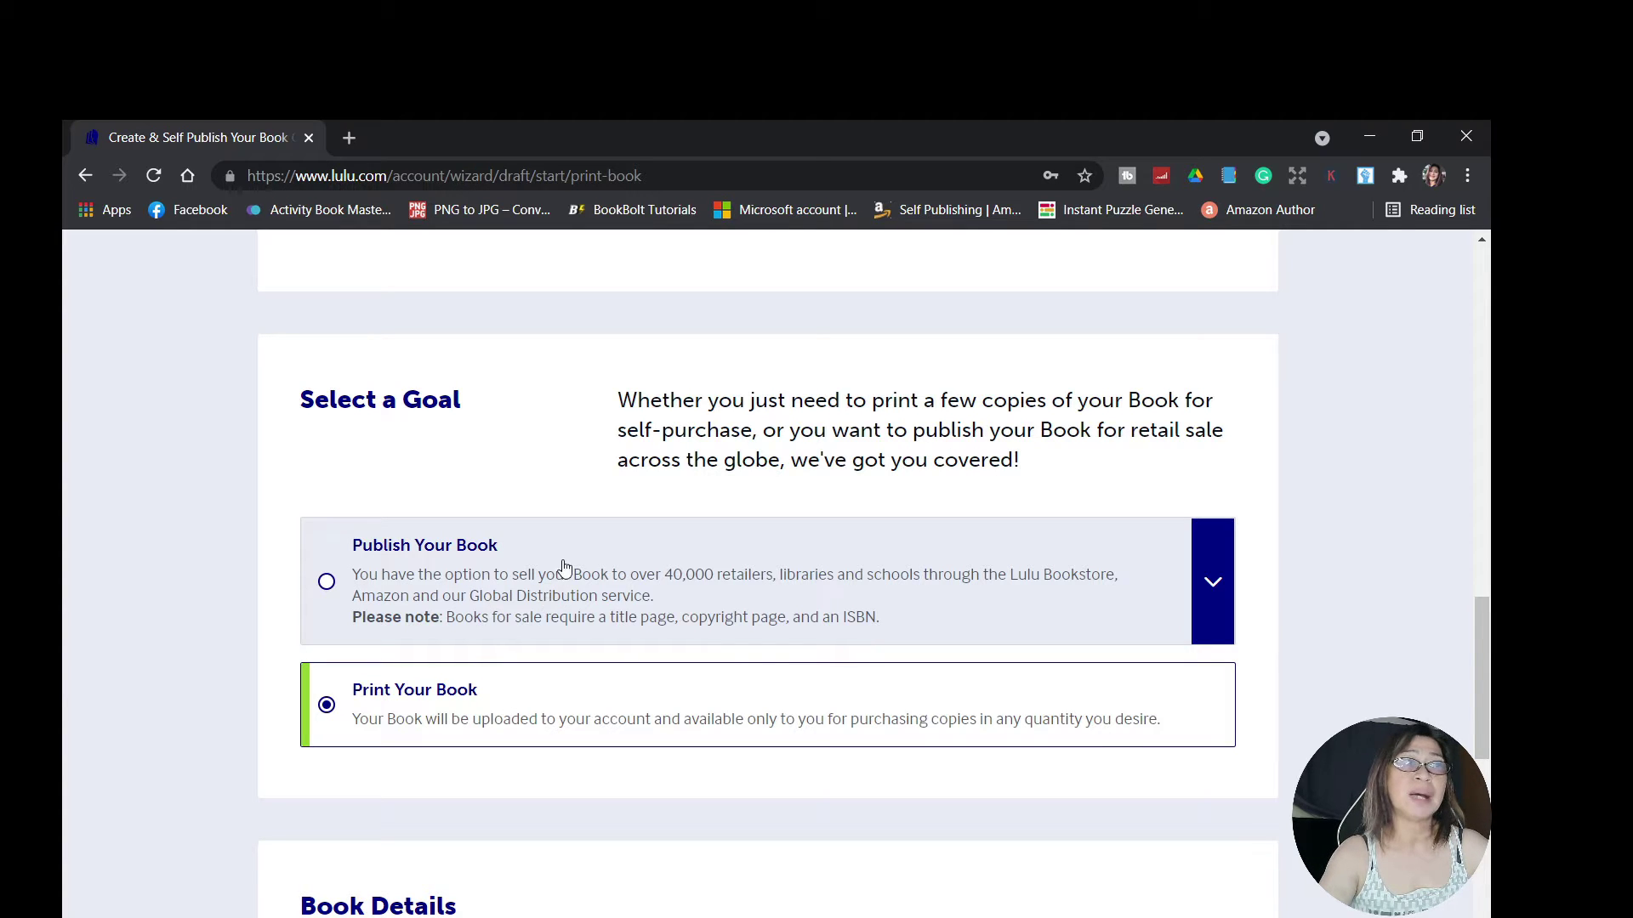
pyautogui.click(329, 586)
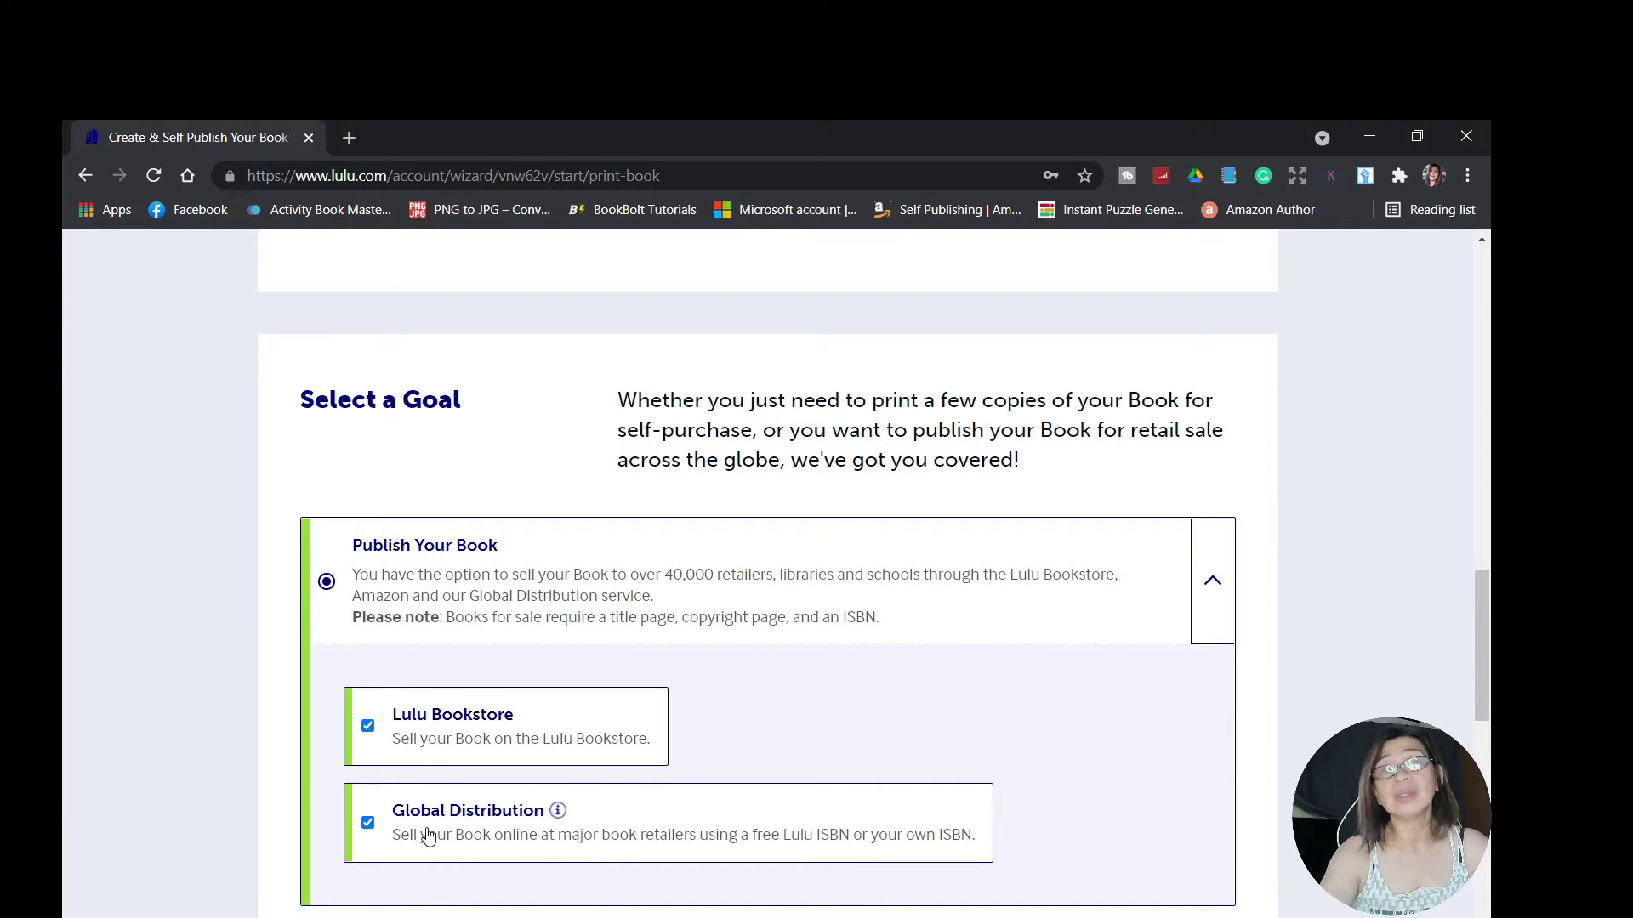
pyautogui.scroll(-6, 565, 799)
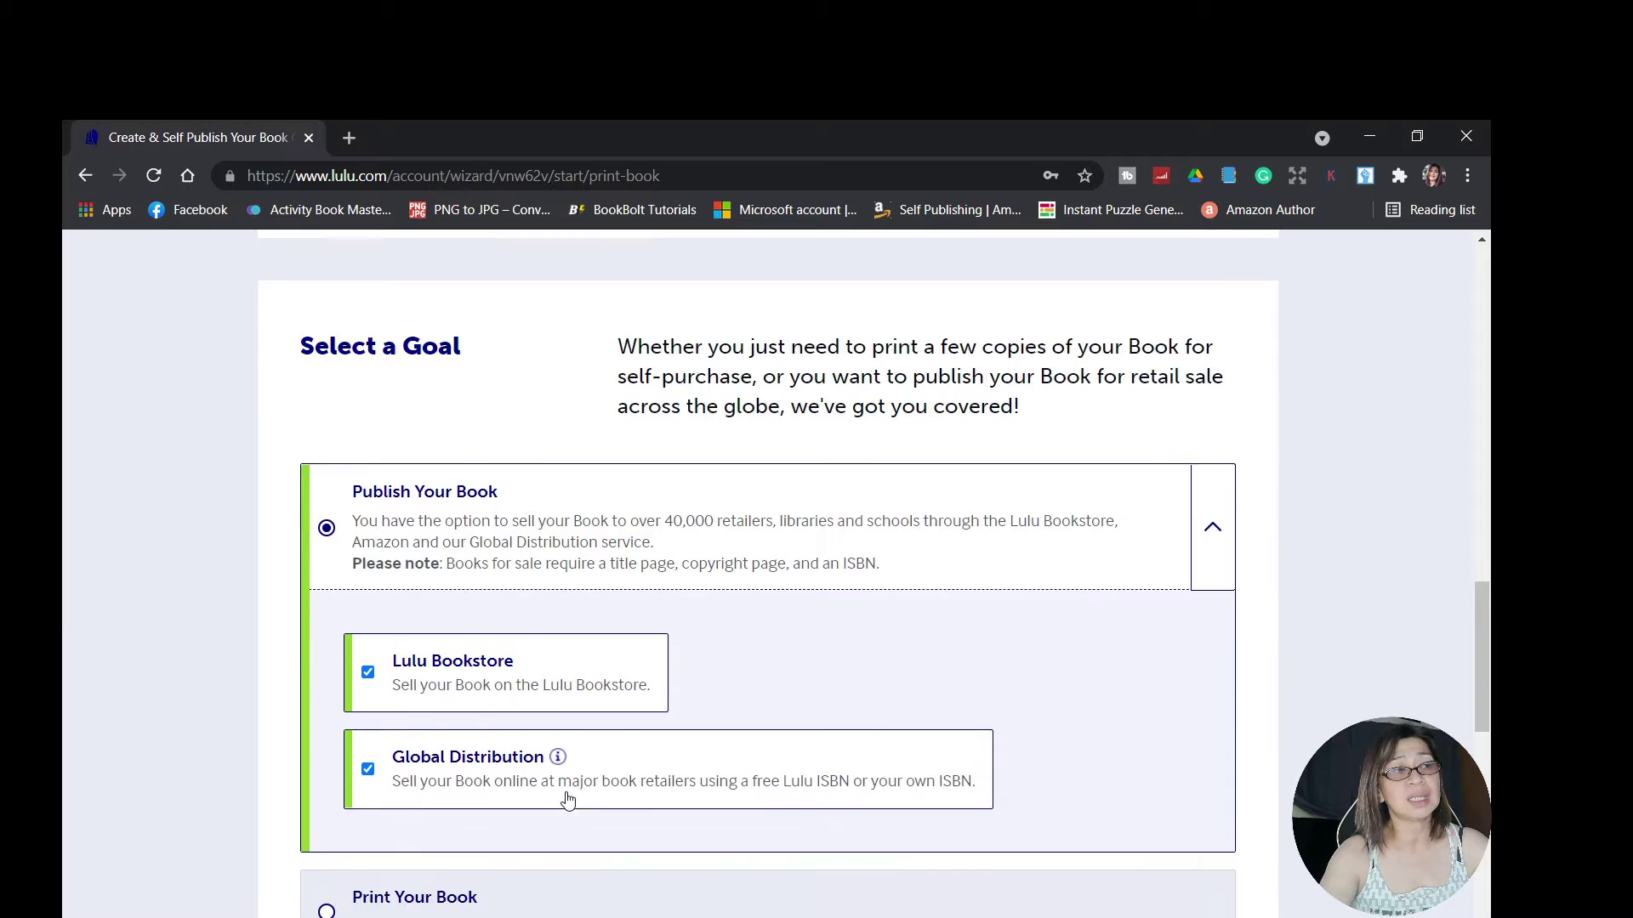
pyautogui.scroll(5, 776, 641)
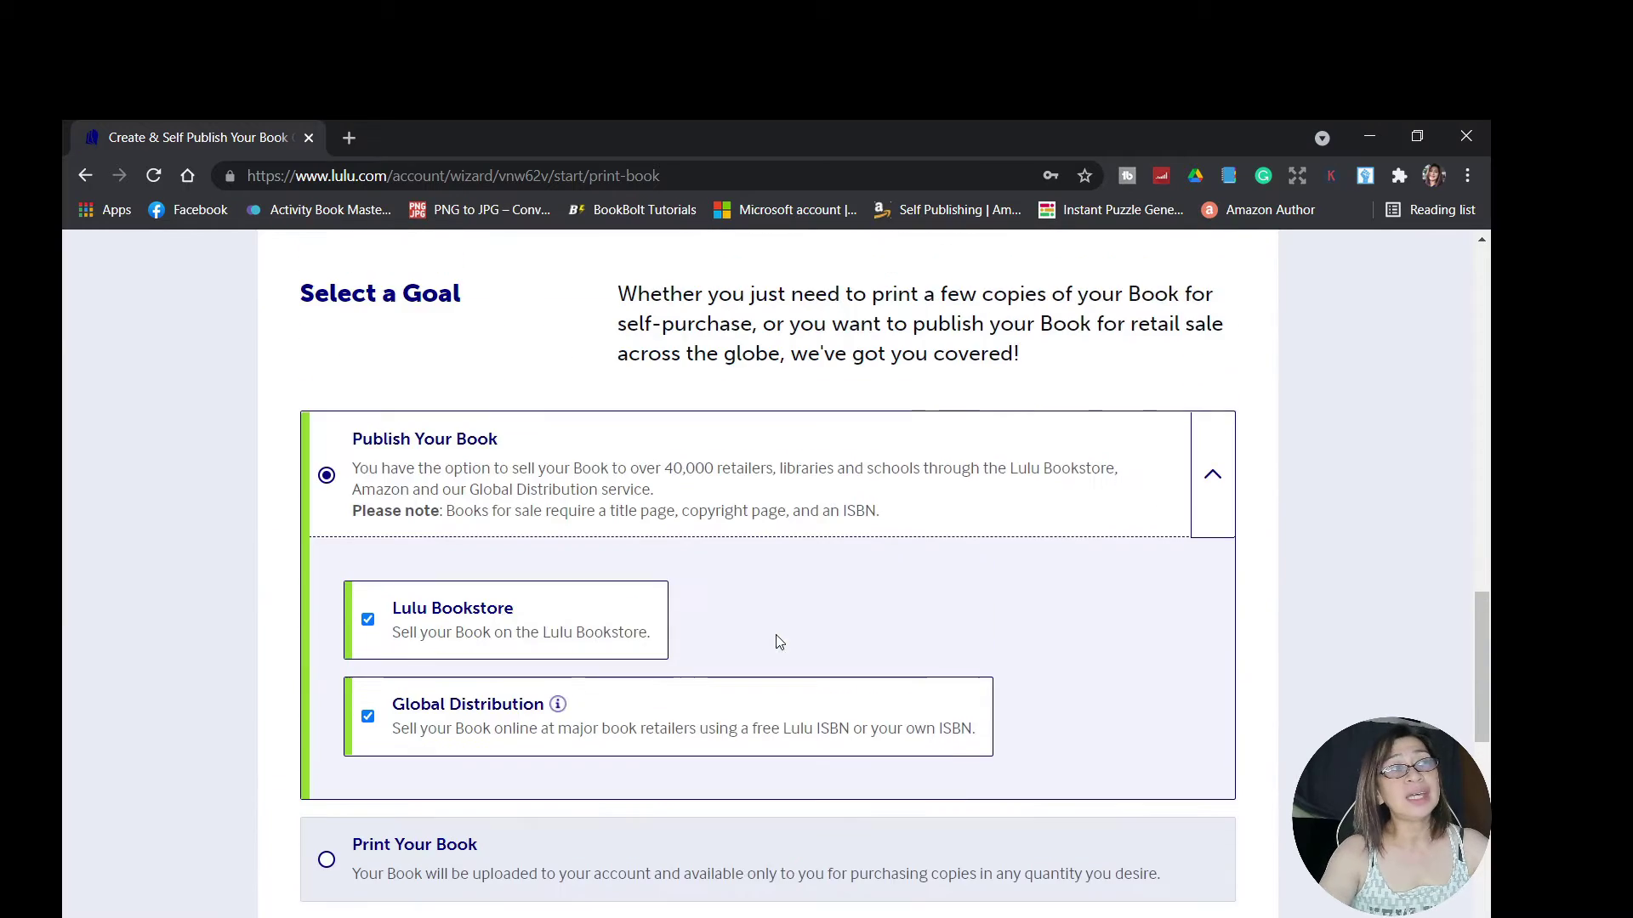
# - Enter "Teacher's Journal" as the project title in the book details
pyautogui.scroll(-4, 668, 704)
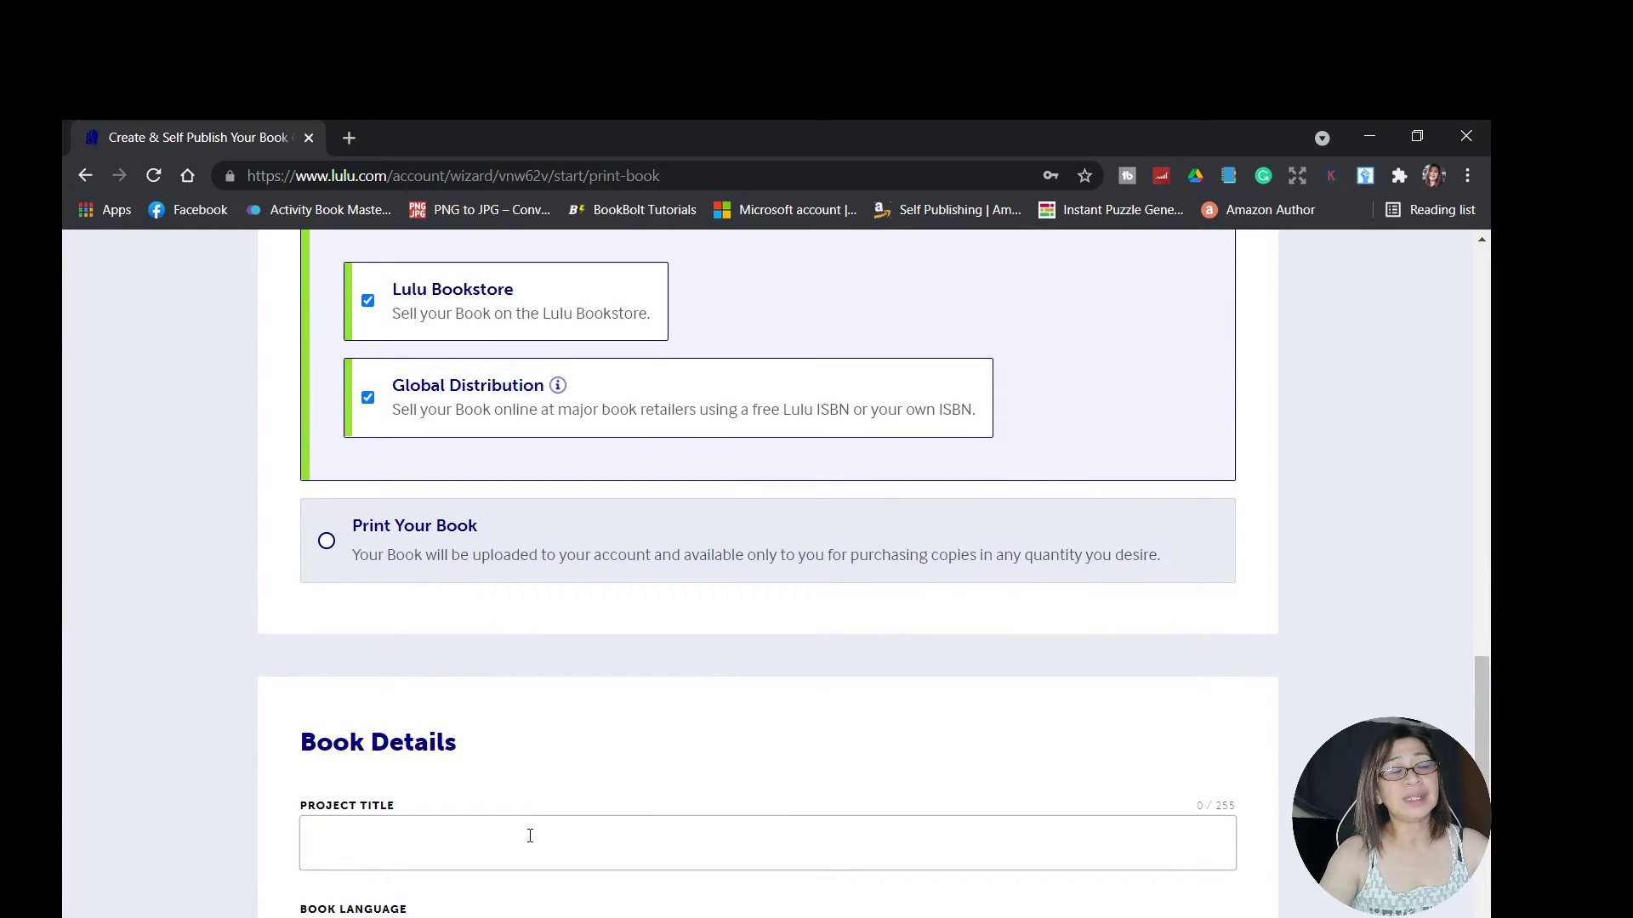
pyautogui.click(488, 833)
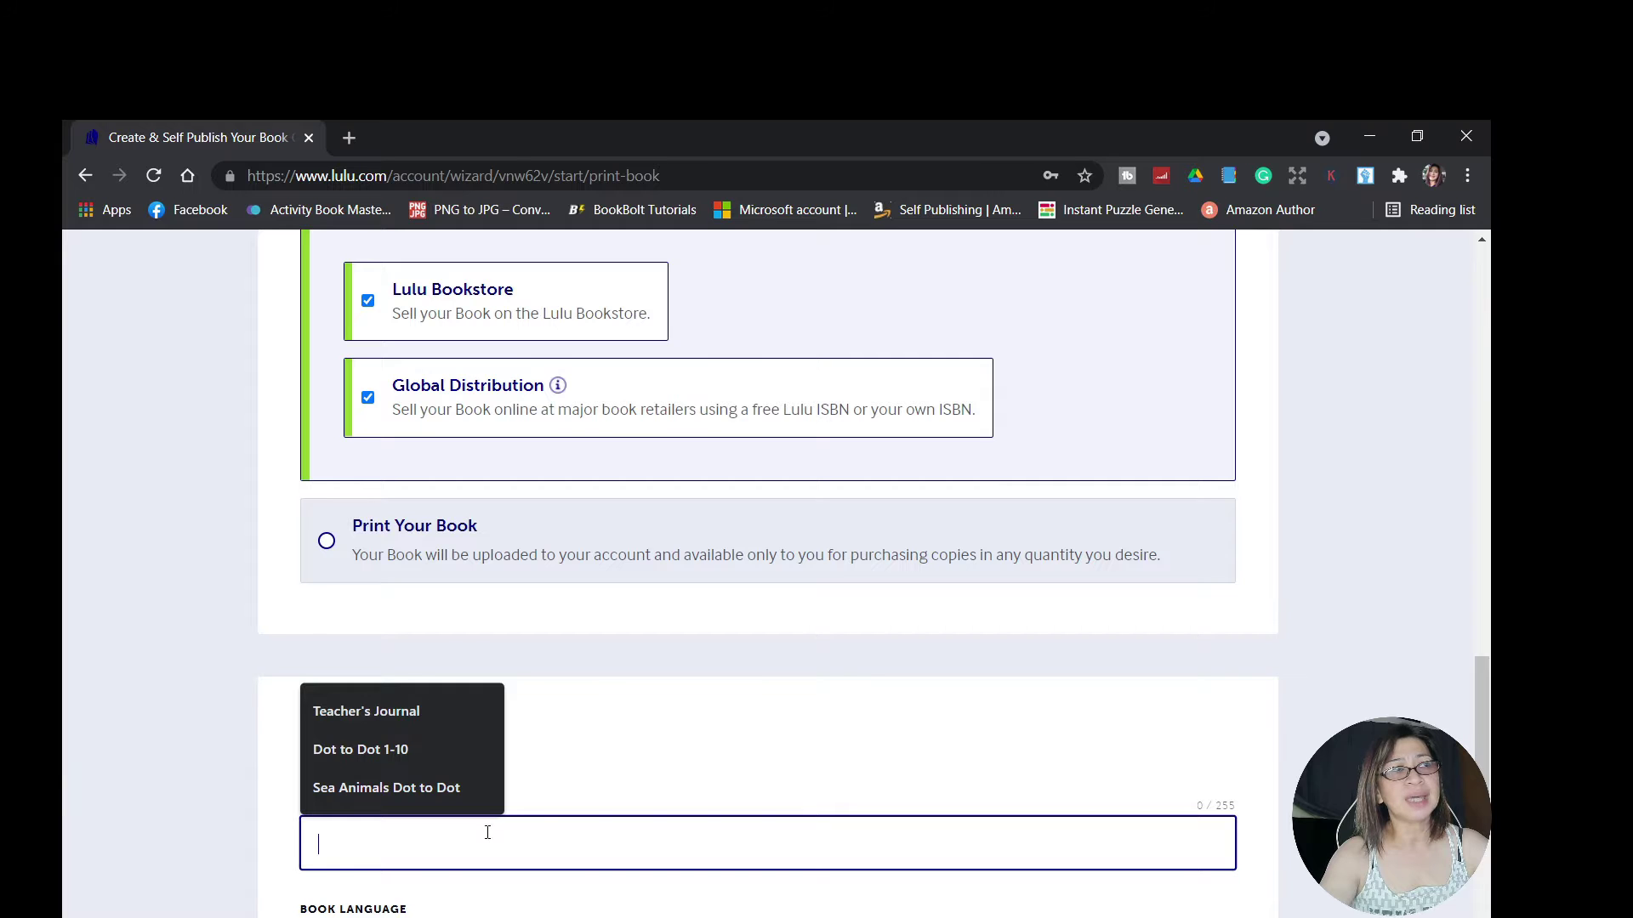
pyautogui.click(425, 715)
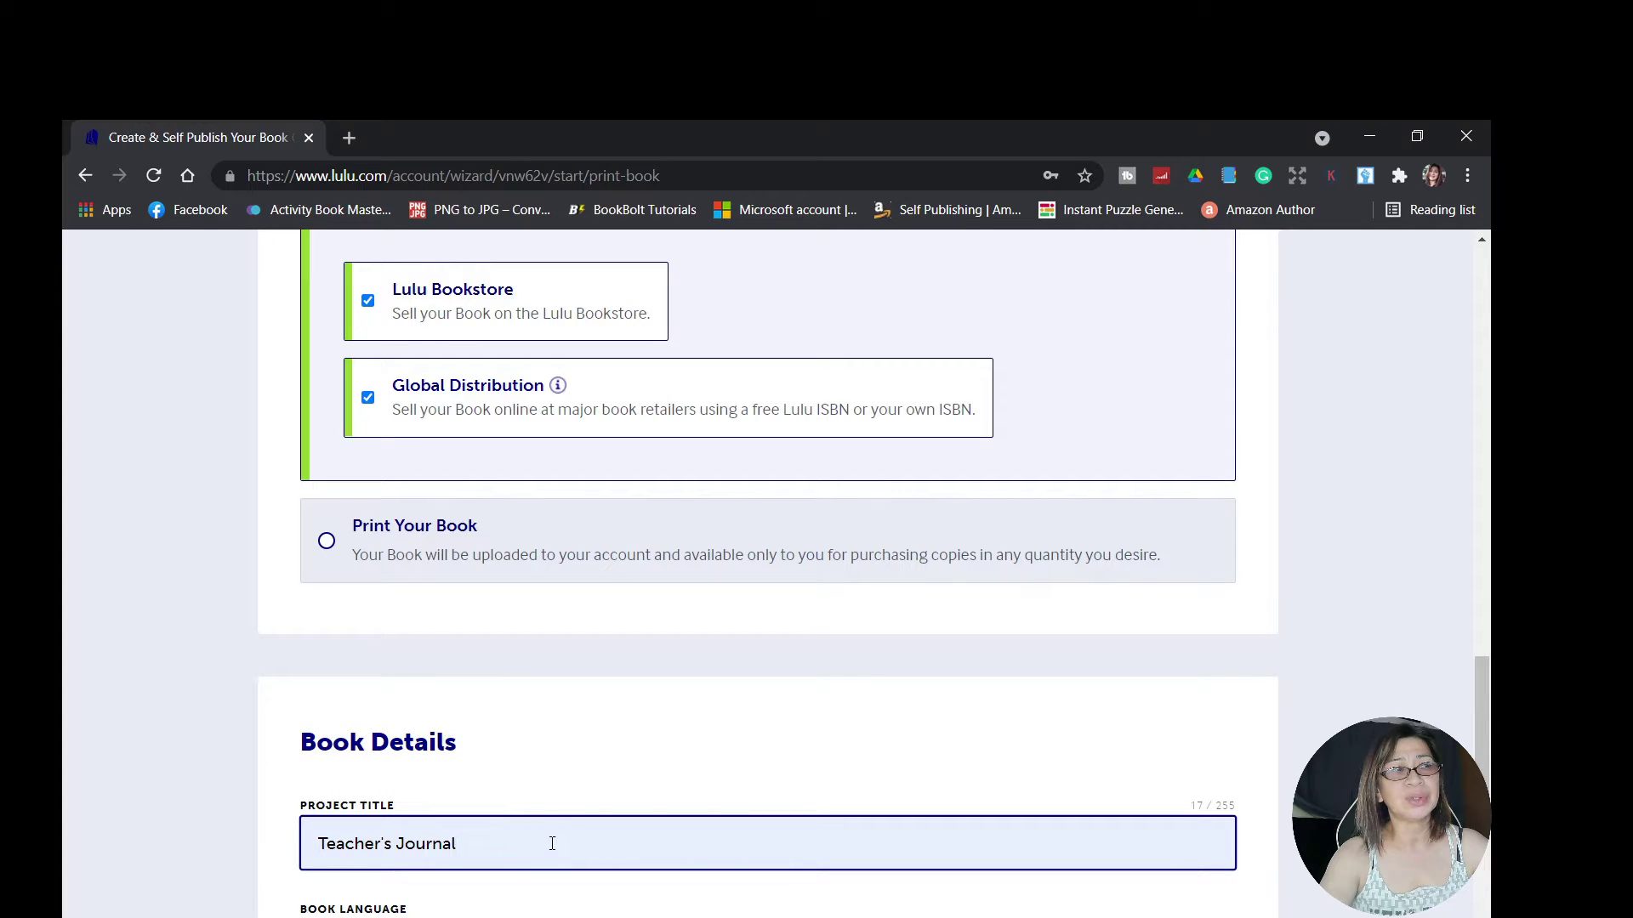
# - Set the book language to English
pyautogui.scroll(-3, 552, 844)
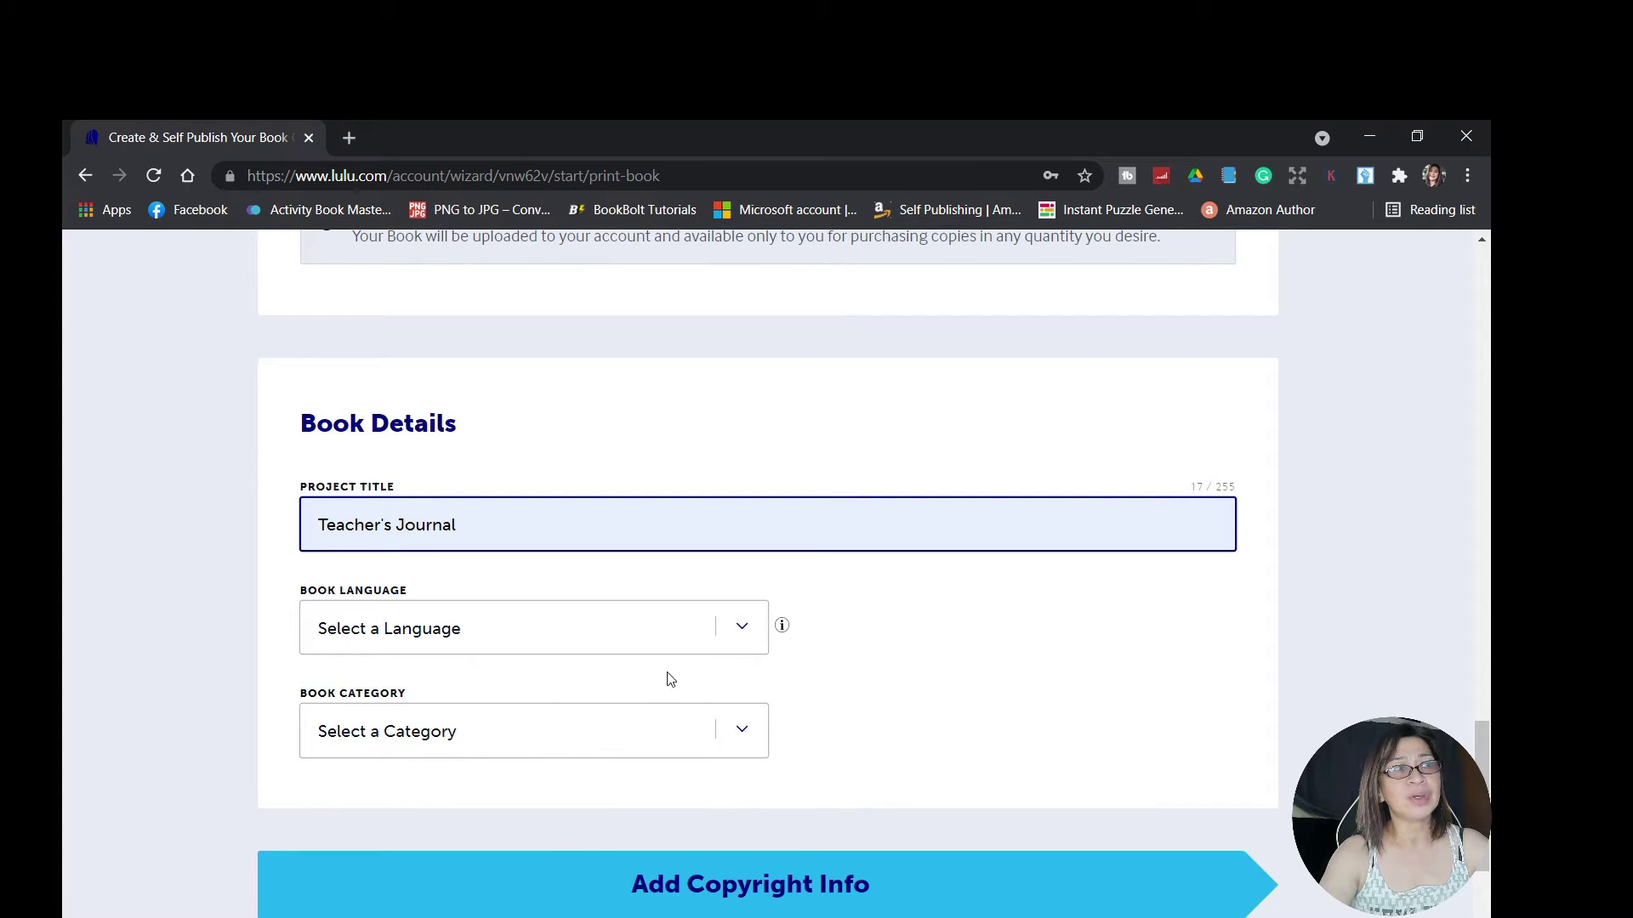
pyautogui.click(740, 631)
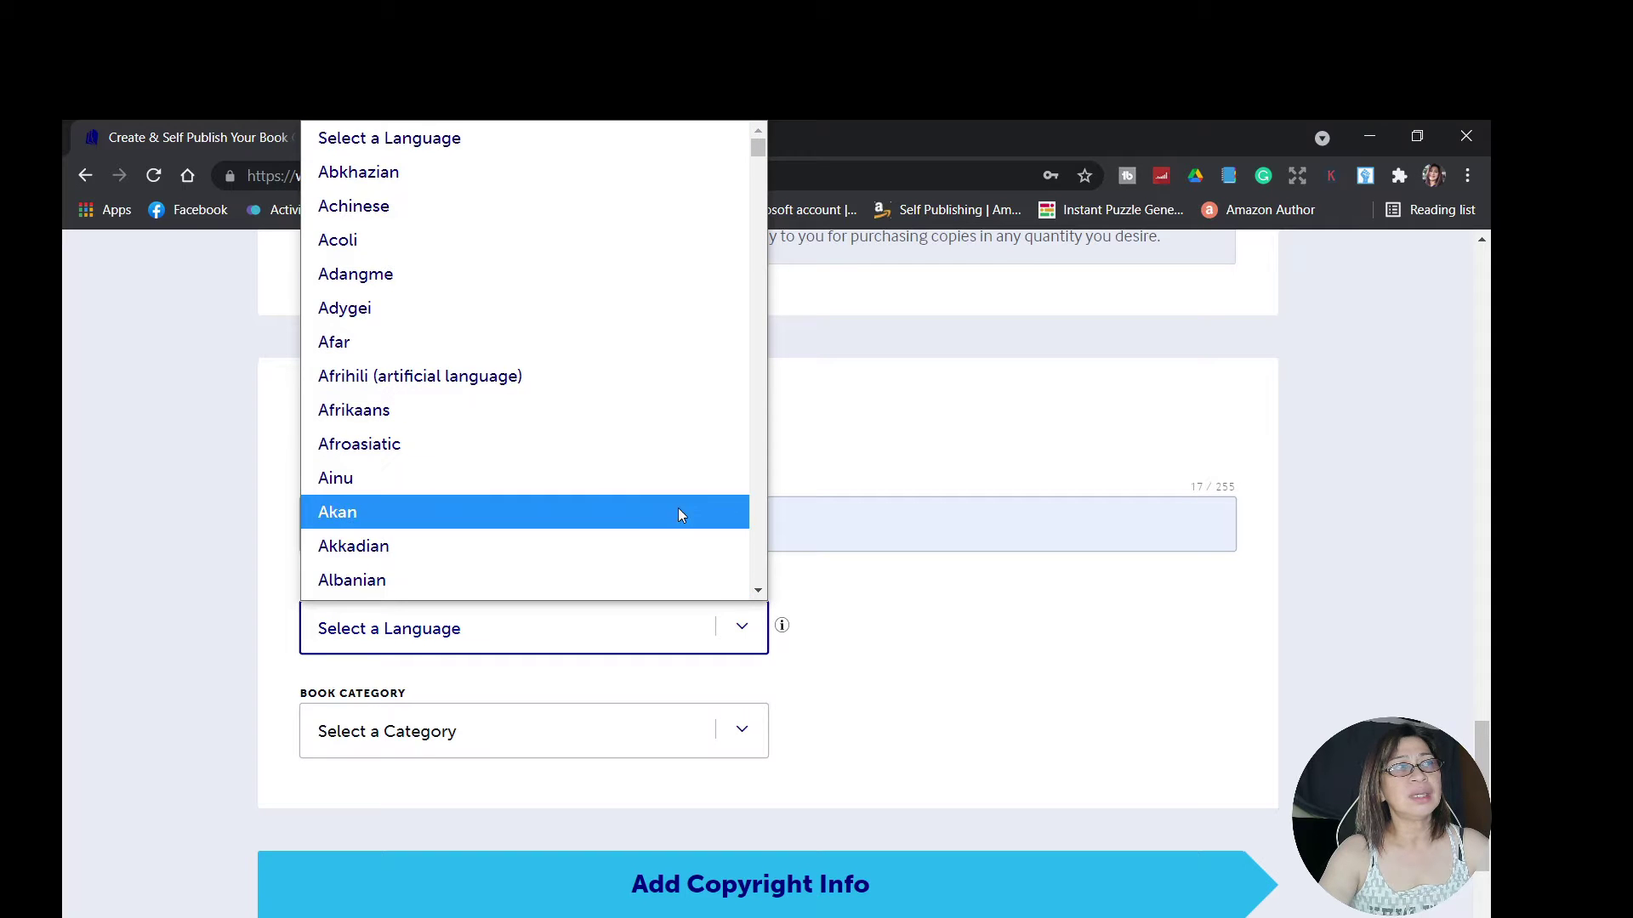
pyautogui.scroll(-20, 663, 509)
pyautogui.scroll(-15, 636, 505)
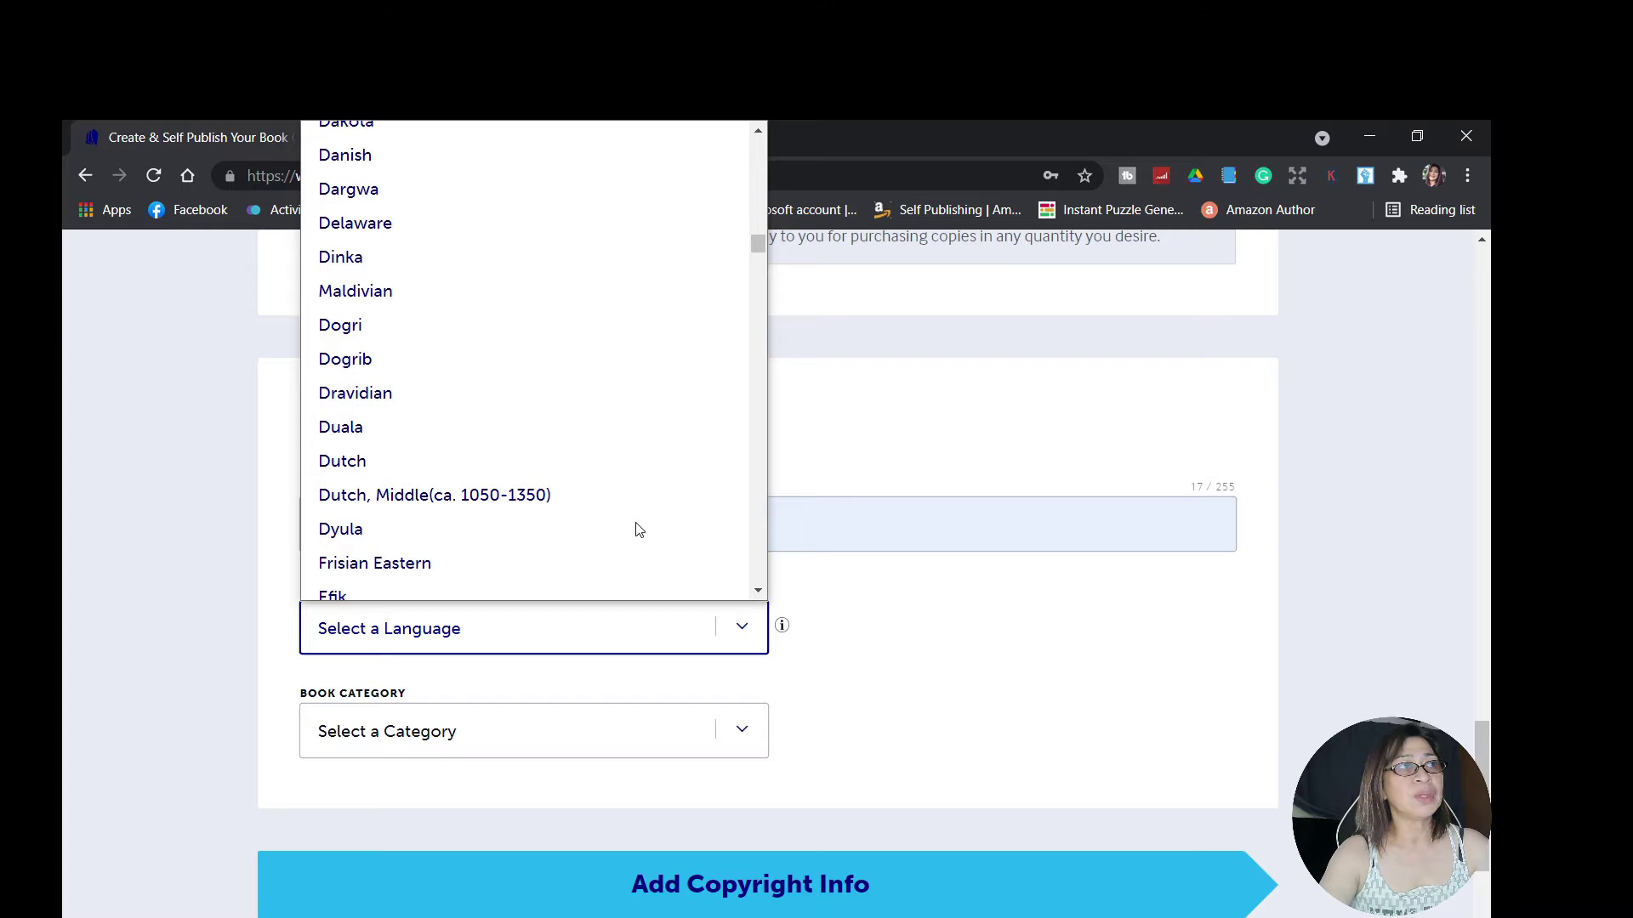
pyautogui.scroll(-5, 638, 529)
pyautogui.click(403, 309)
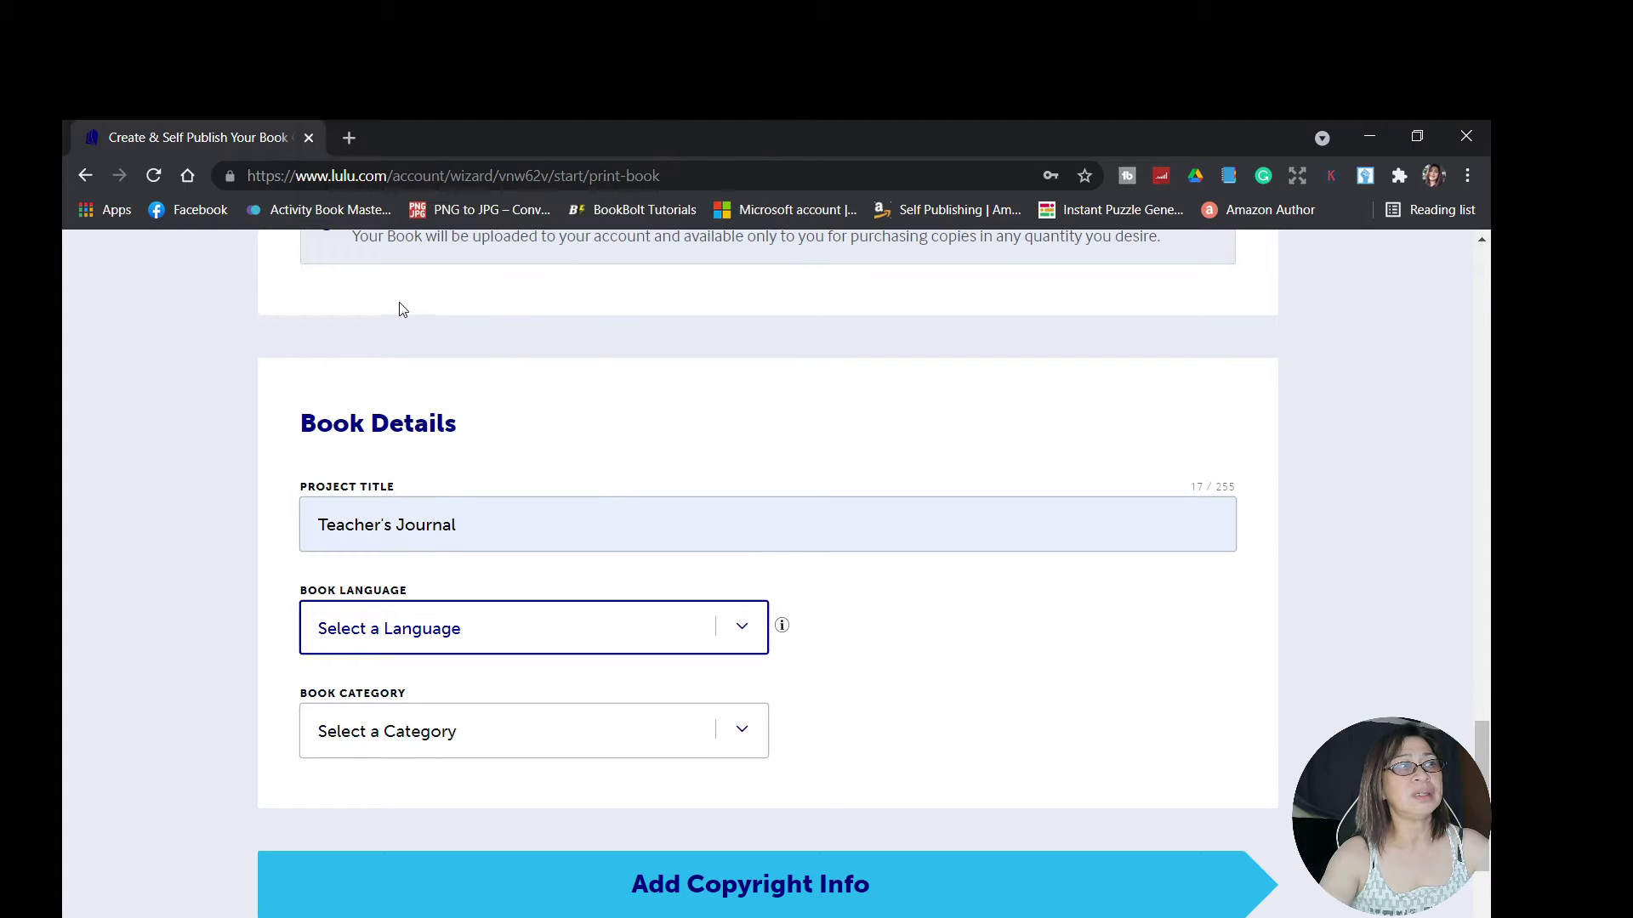
# - Set the book category to Education & Language and continue to the copyright information
pyautogui.click(743, 731)
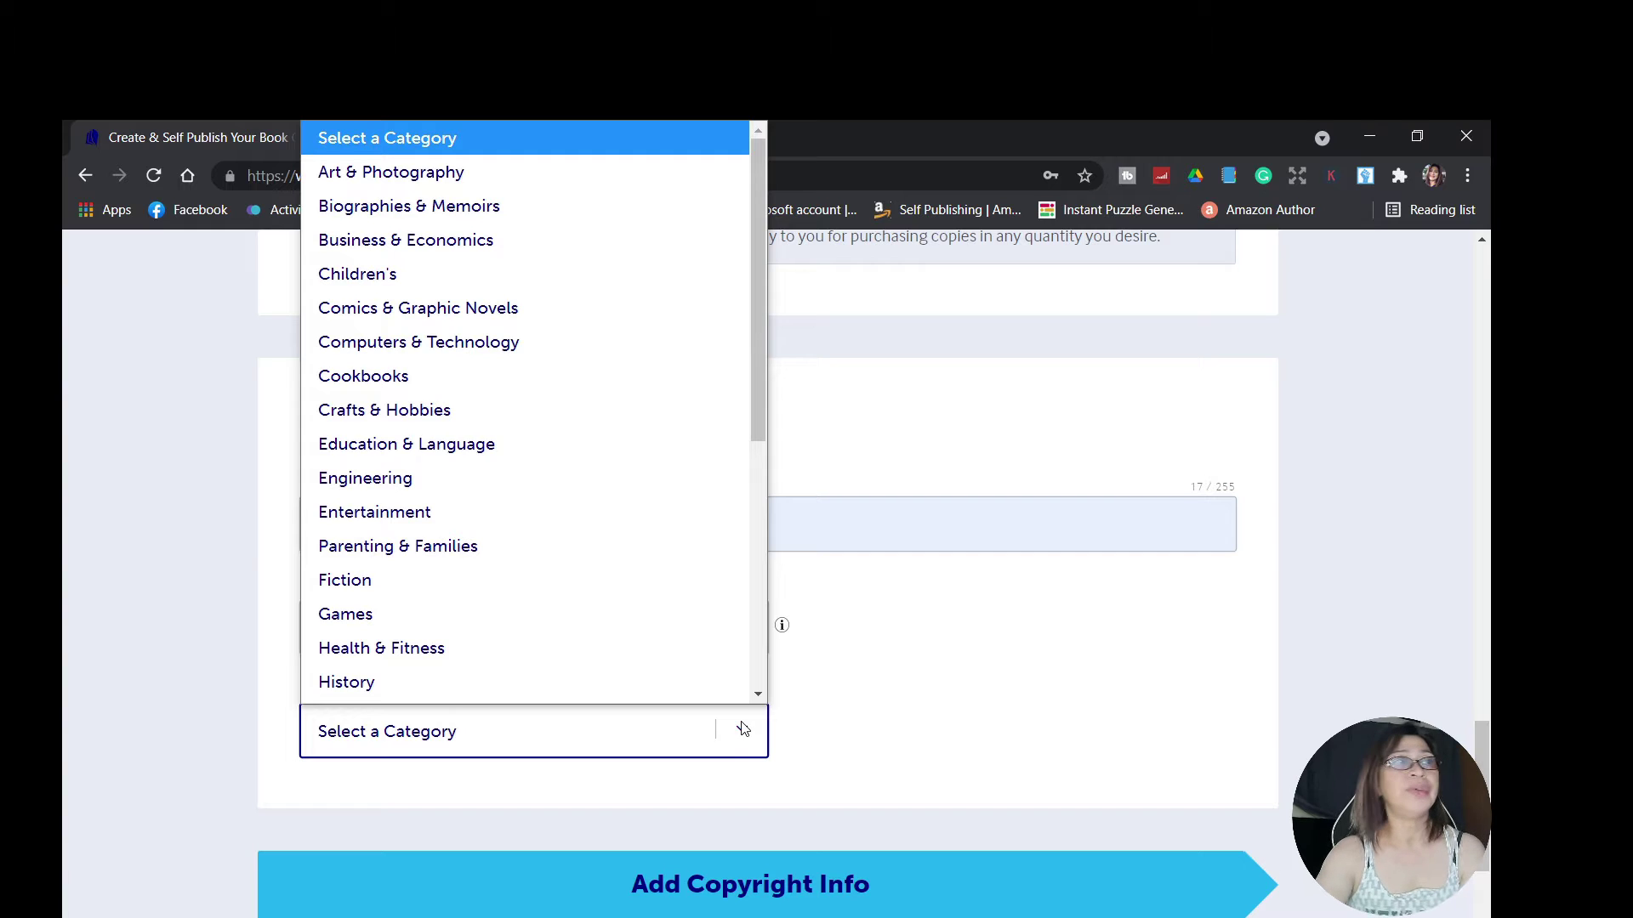
pyautogui.scroll(-1, 669, 692)
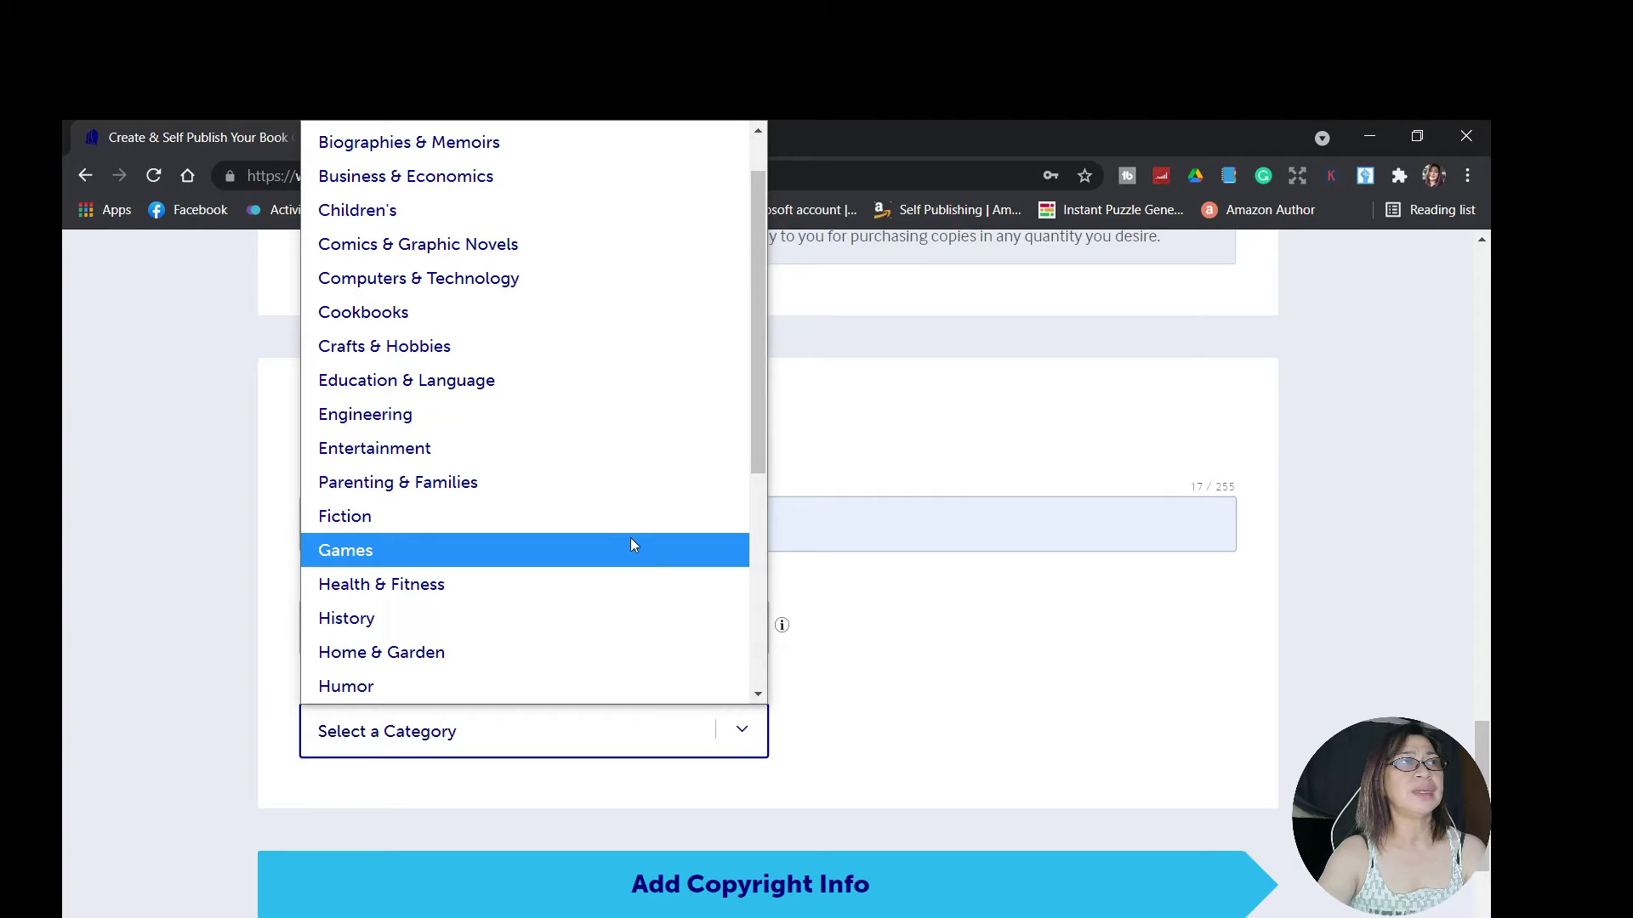
pyautogui.scroll(1, 630, 537)
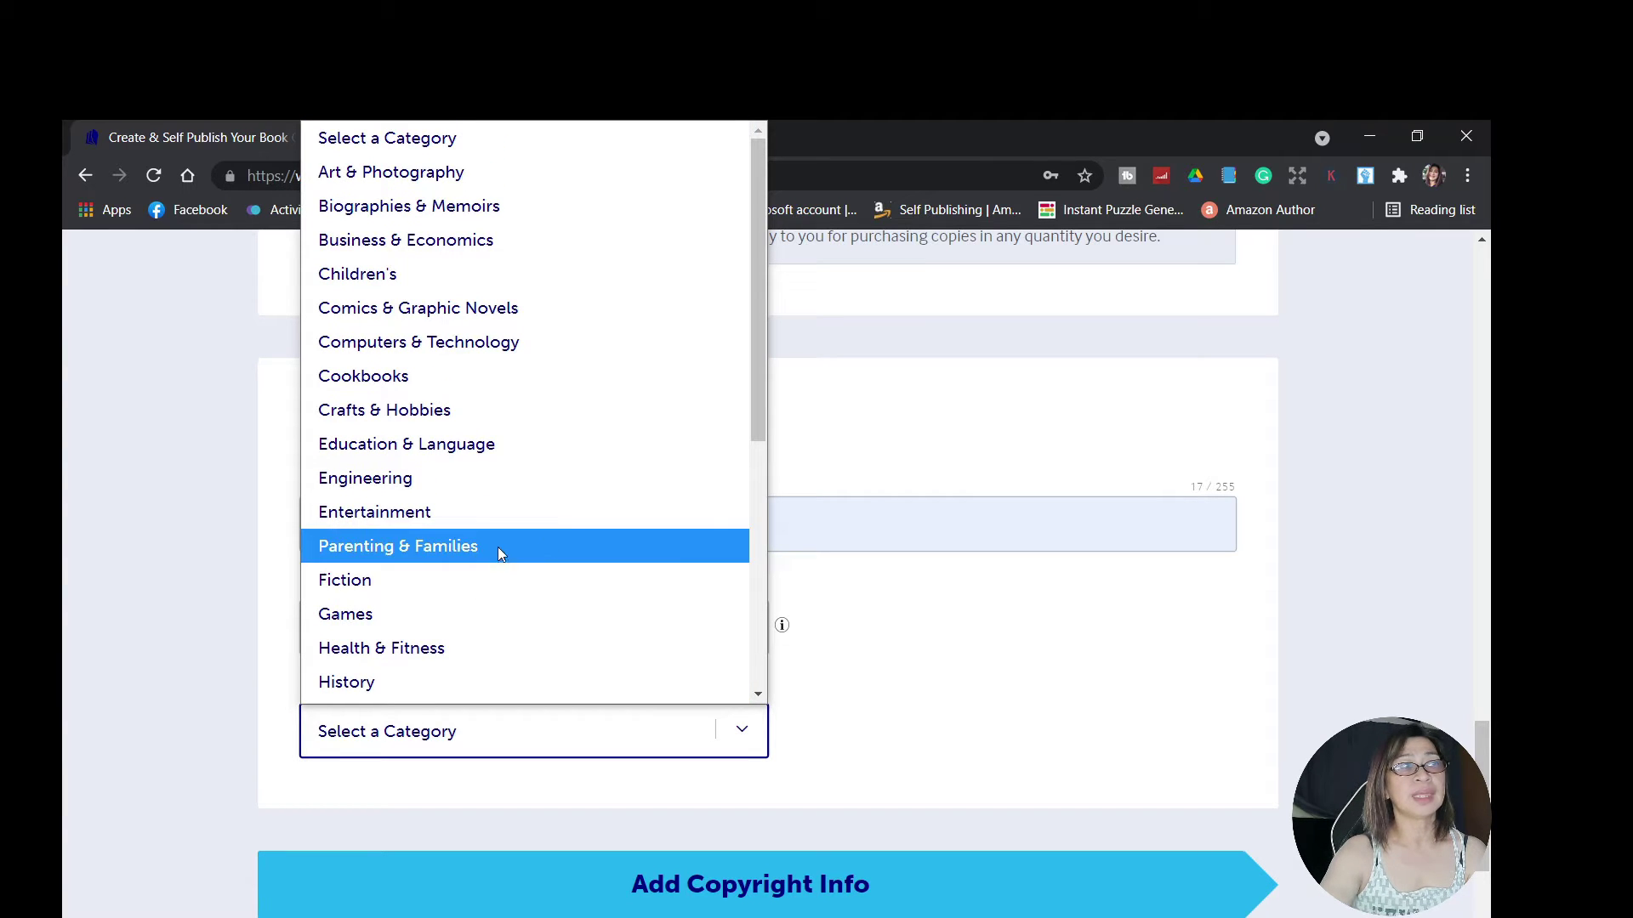
pyautogui.click(515, 451)
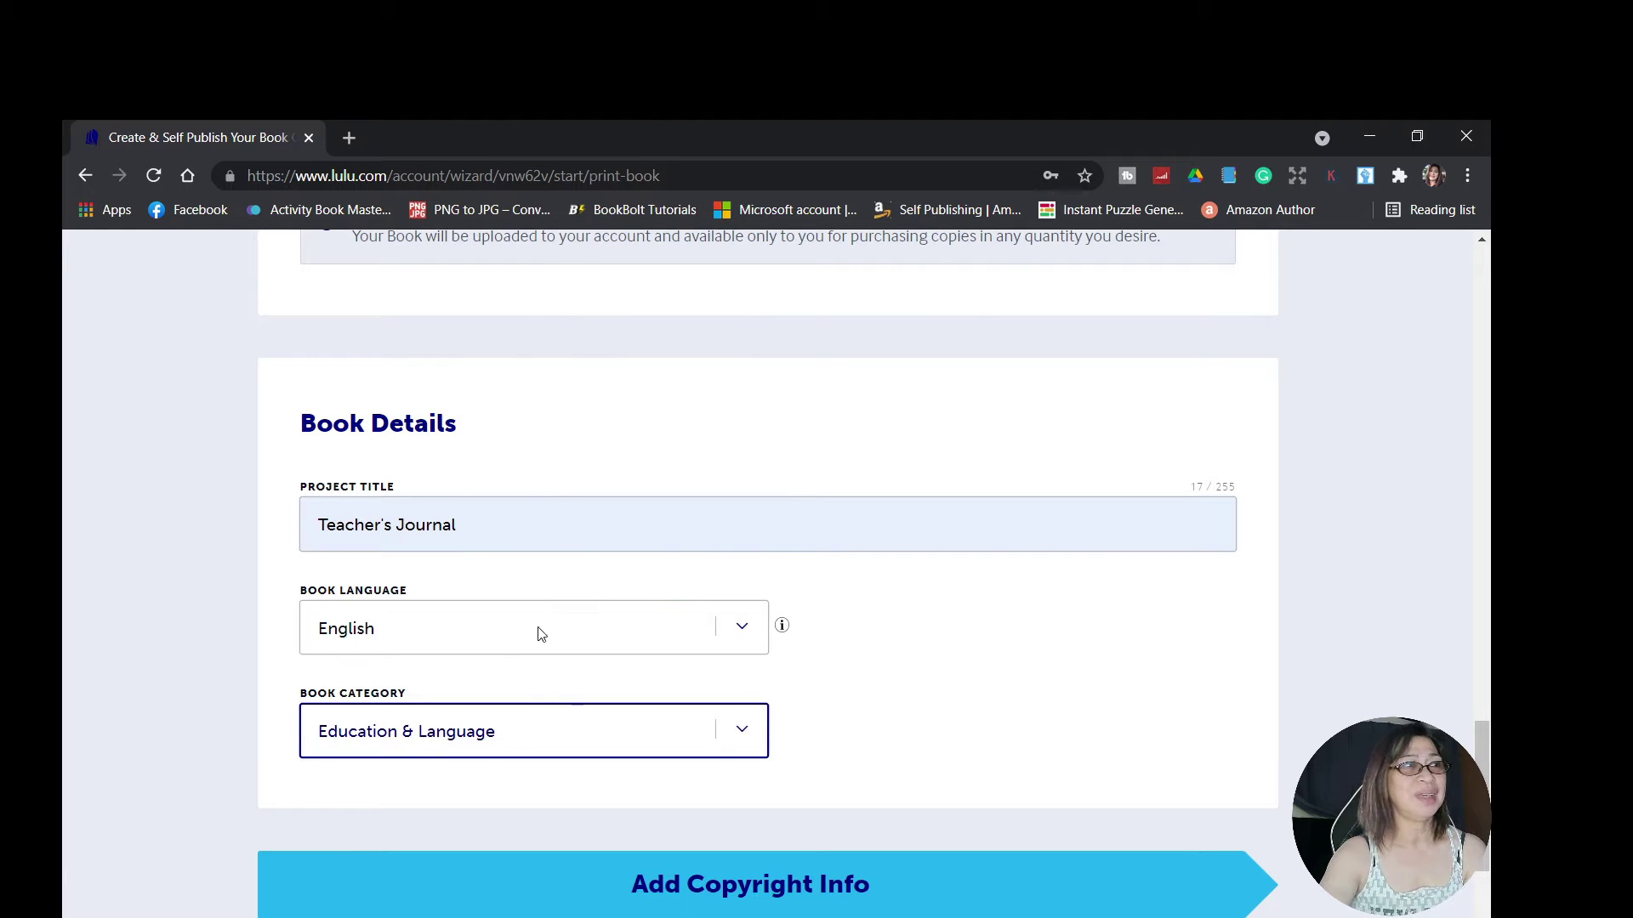
pyautogui.scroll(-2, 580, 690)
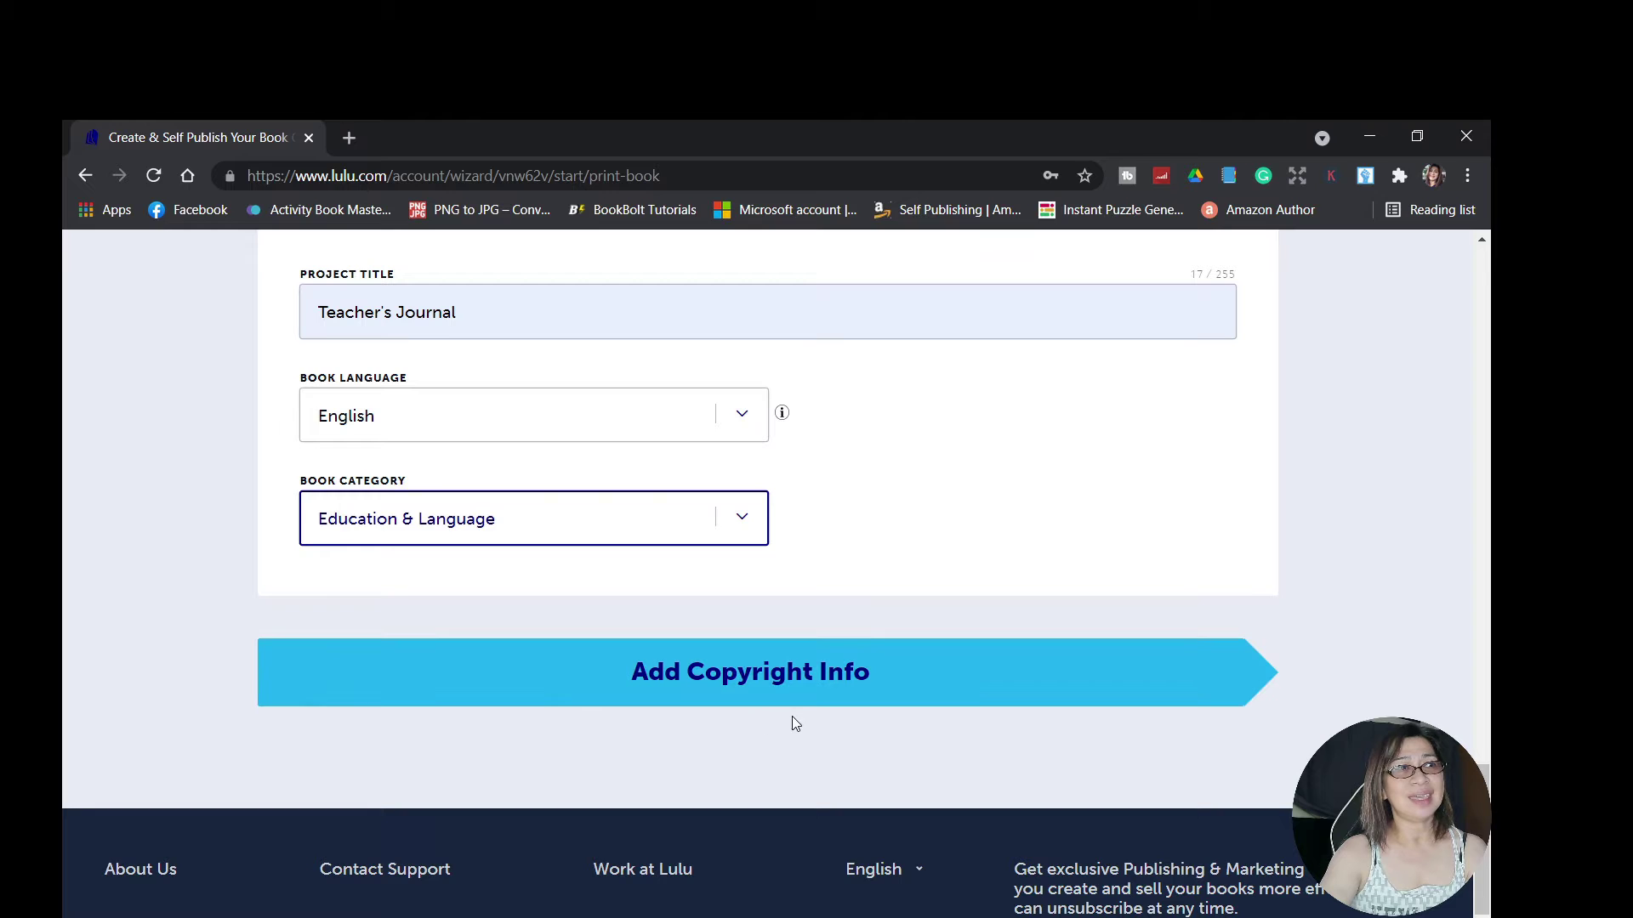
pyautogui.scroll(-1, 845, 712)
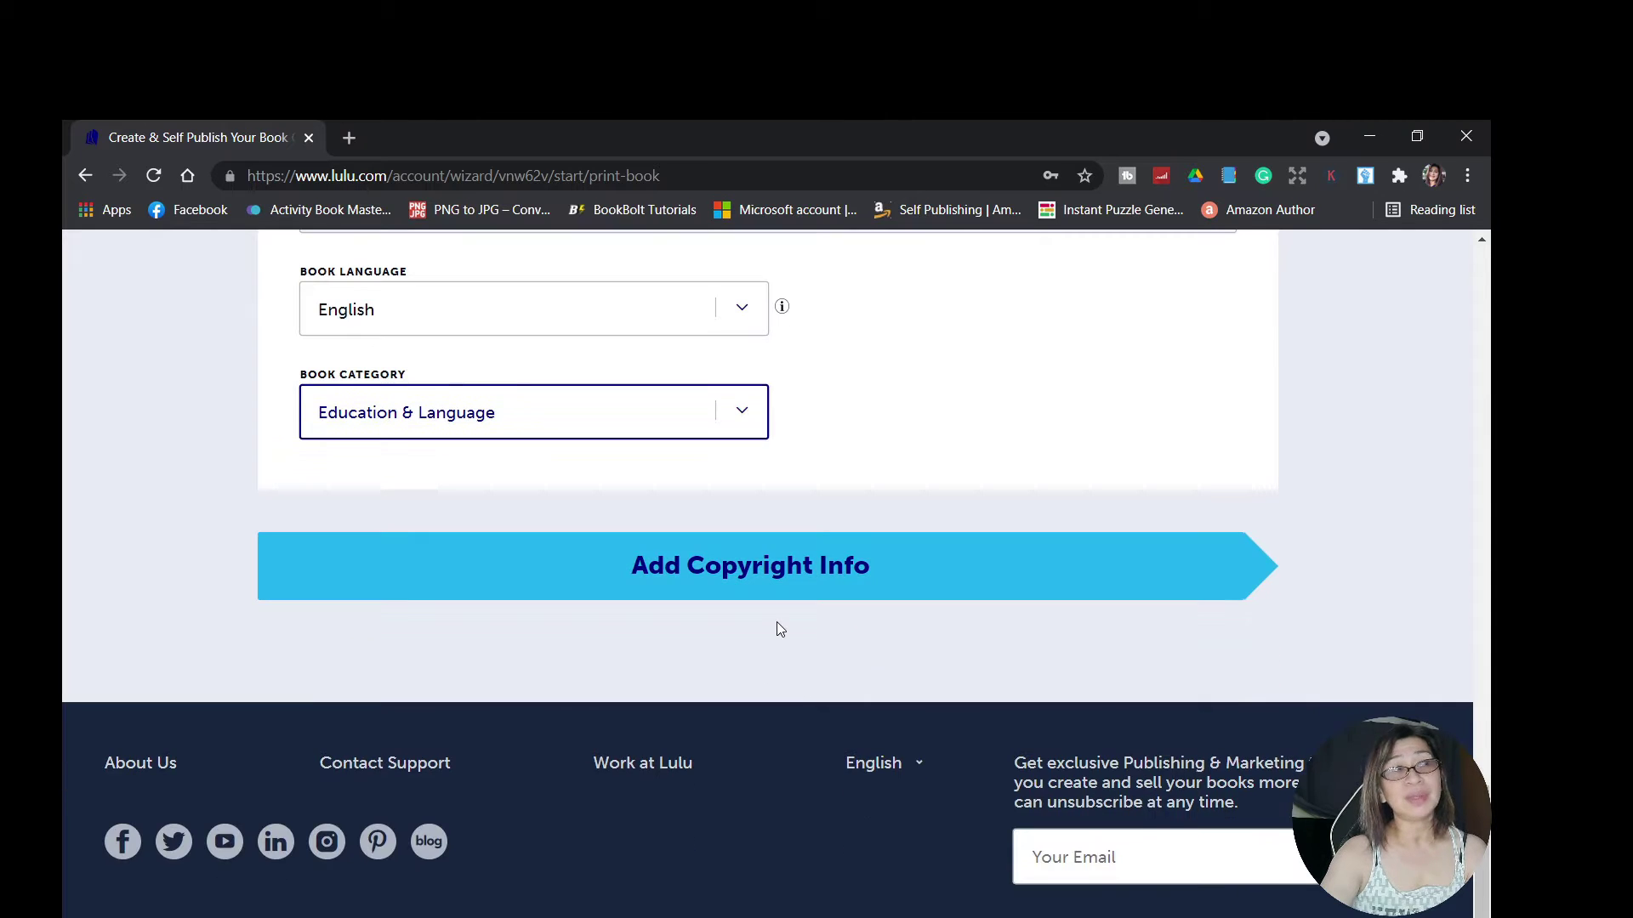
pyautogui.click(743, 579)
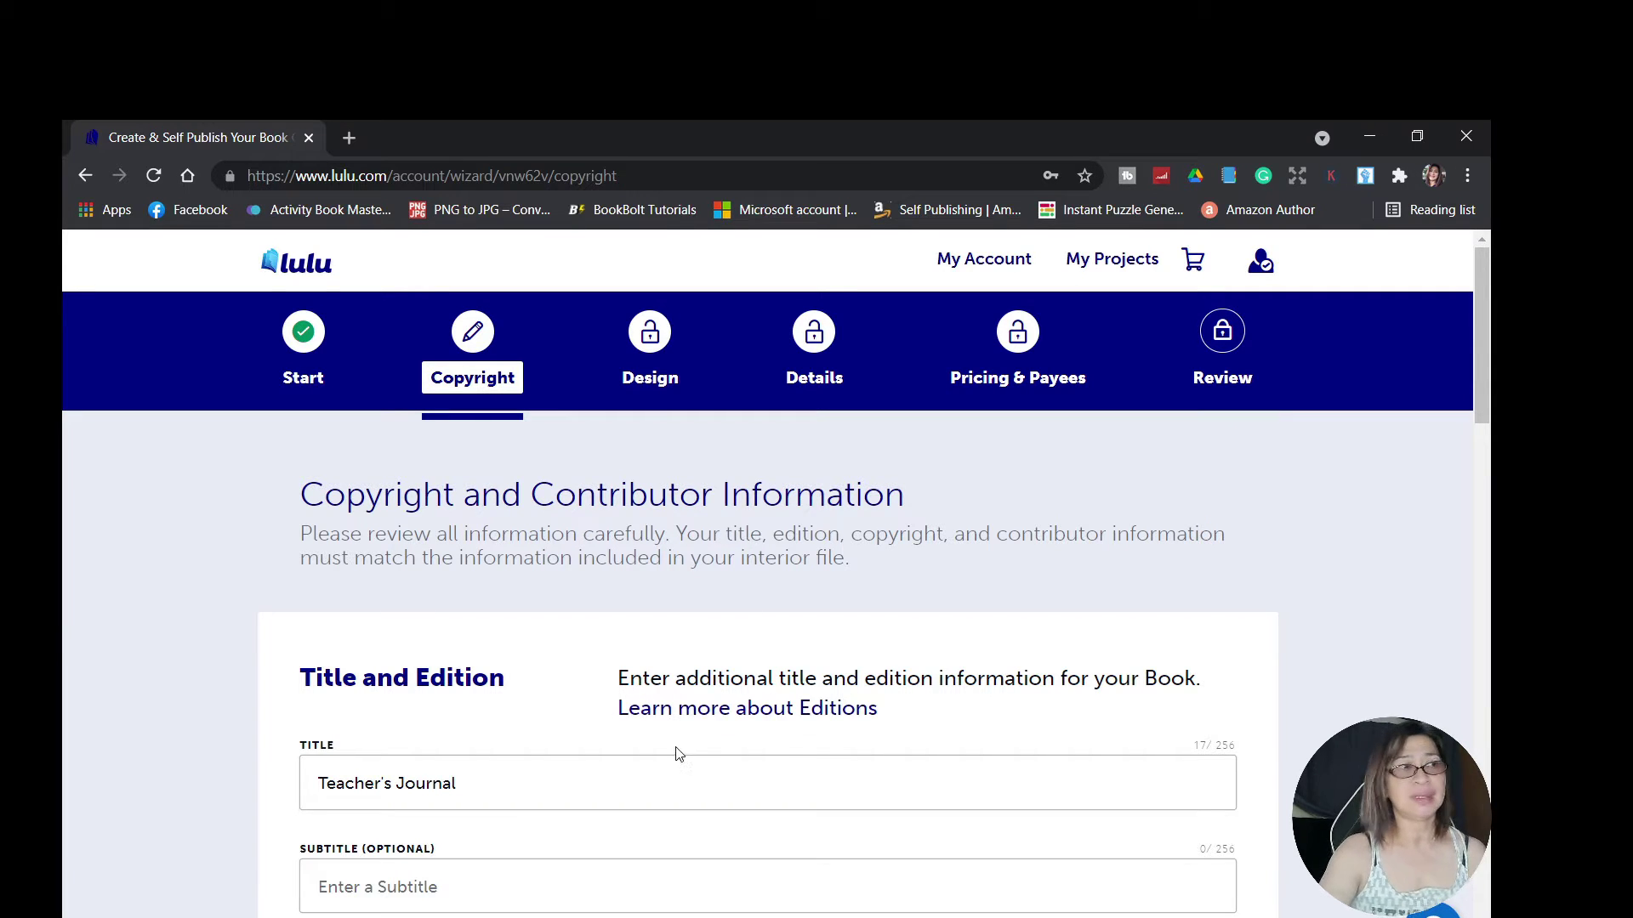
# - Enter the subtitle "Calendars, Planner, Lesson Plan for Educators" for the book
pyautogui.scroll(-1, 681, 758)
pyautogui.scroll(-1, 680, 758)
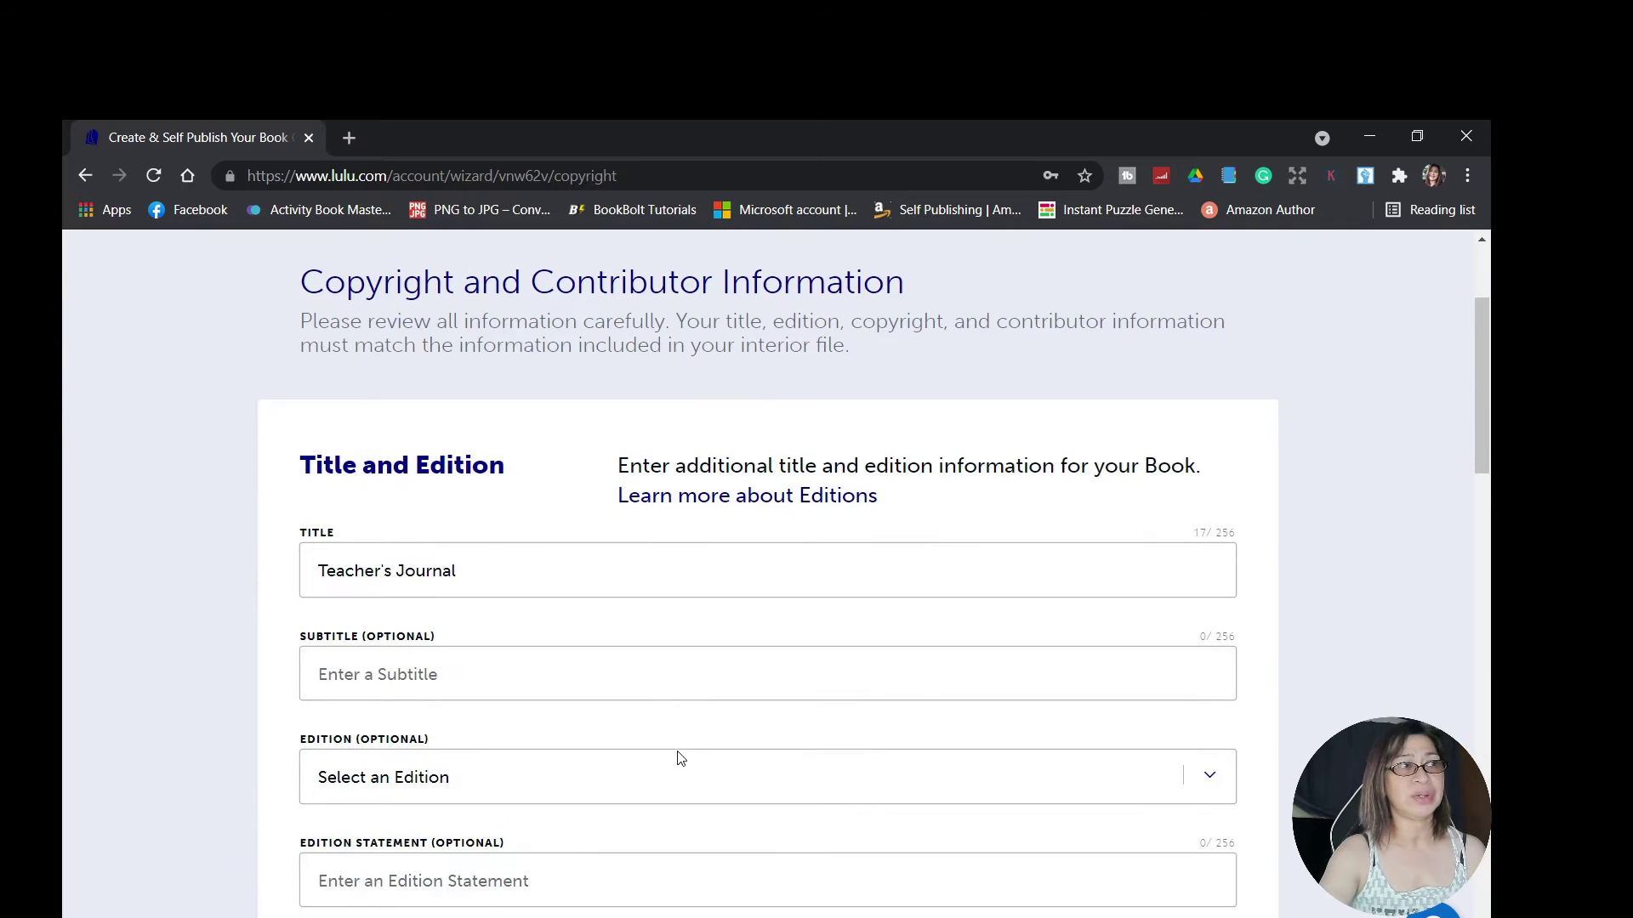
pyautogui.click(485, 671)
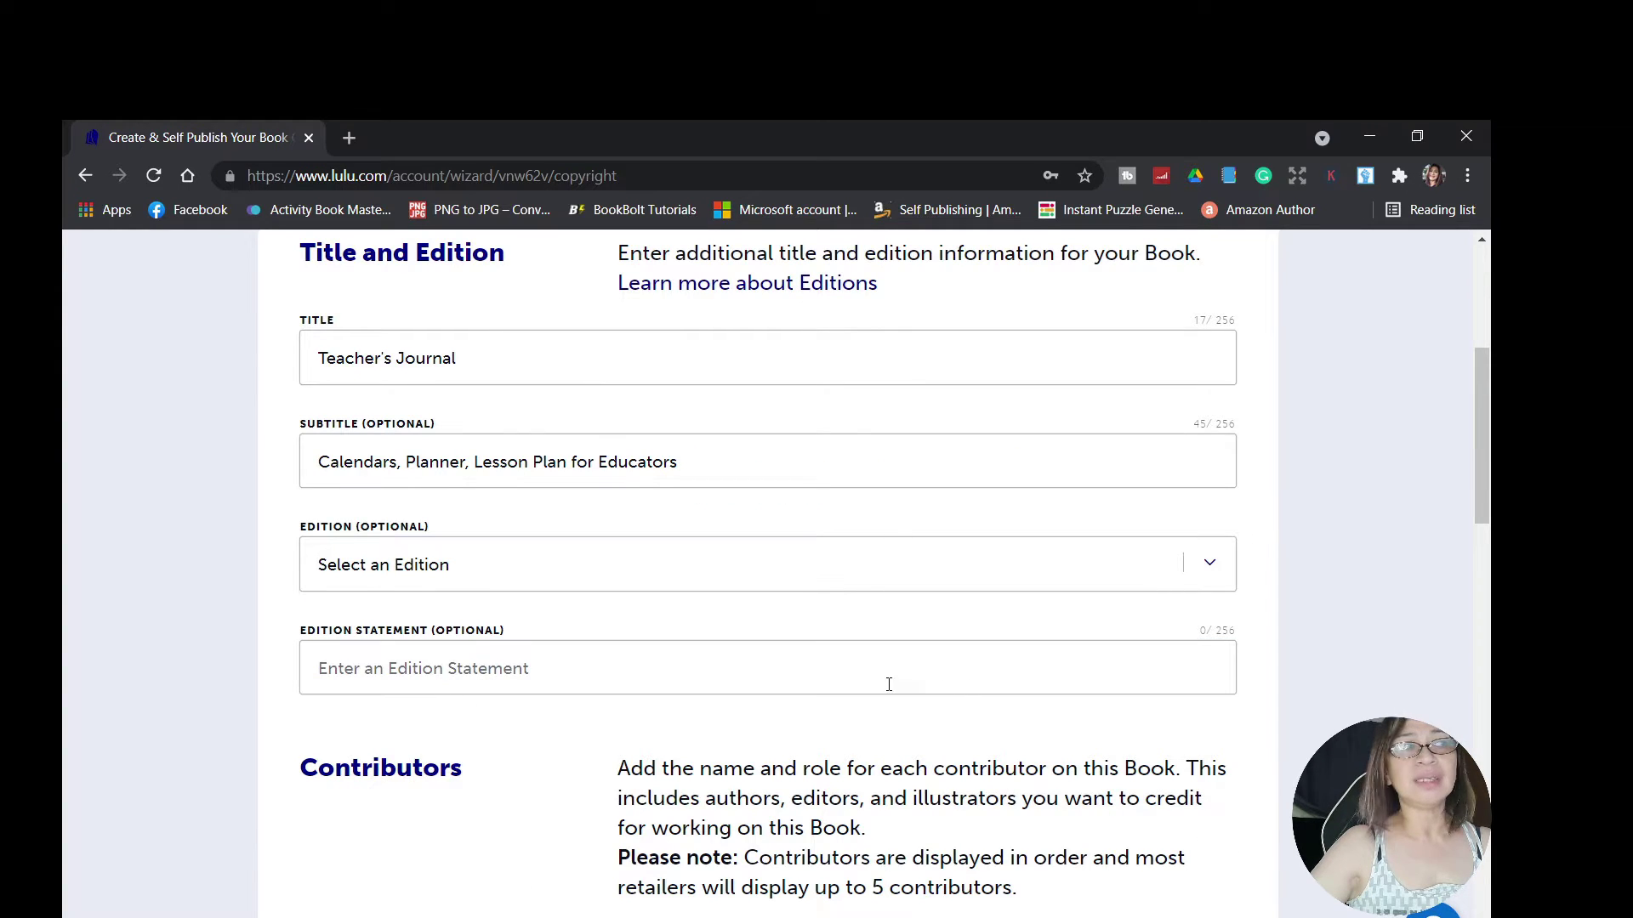
# - Check the available contributor roles, keep By (author), and enter the author's first and last name
pyautogui.scroll(-3, 727, 683)
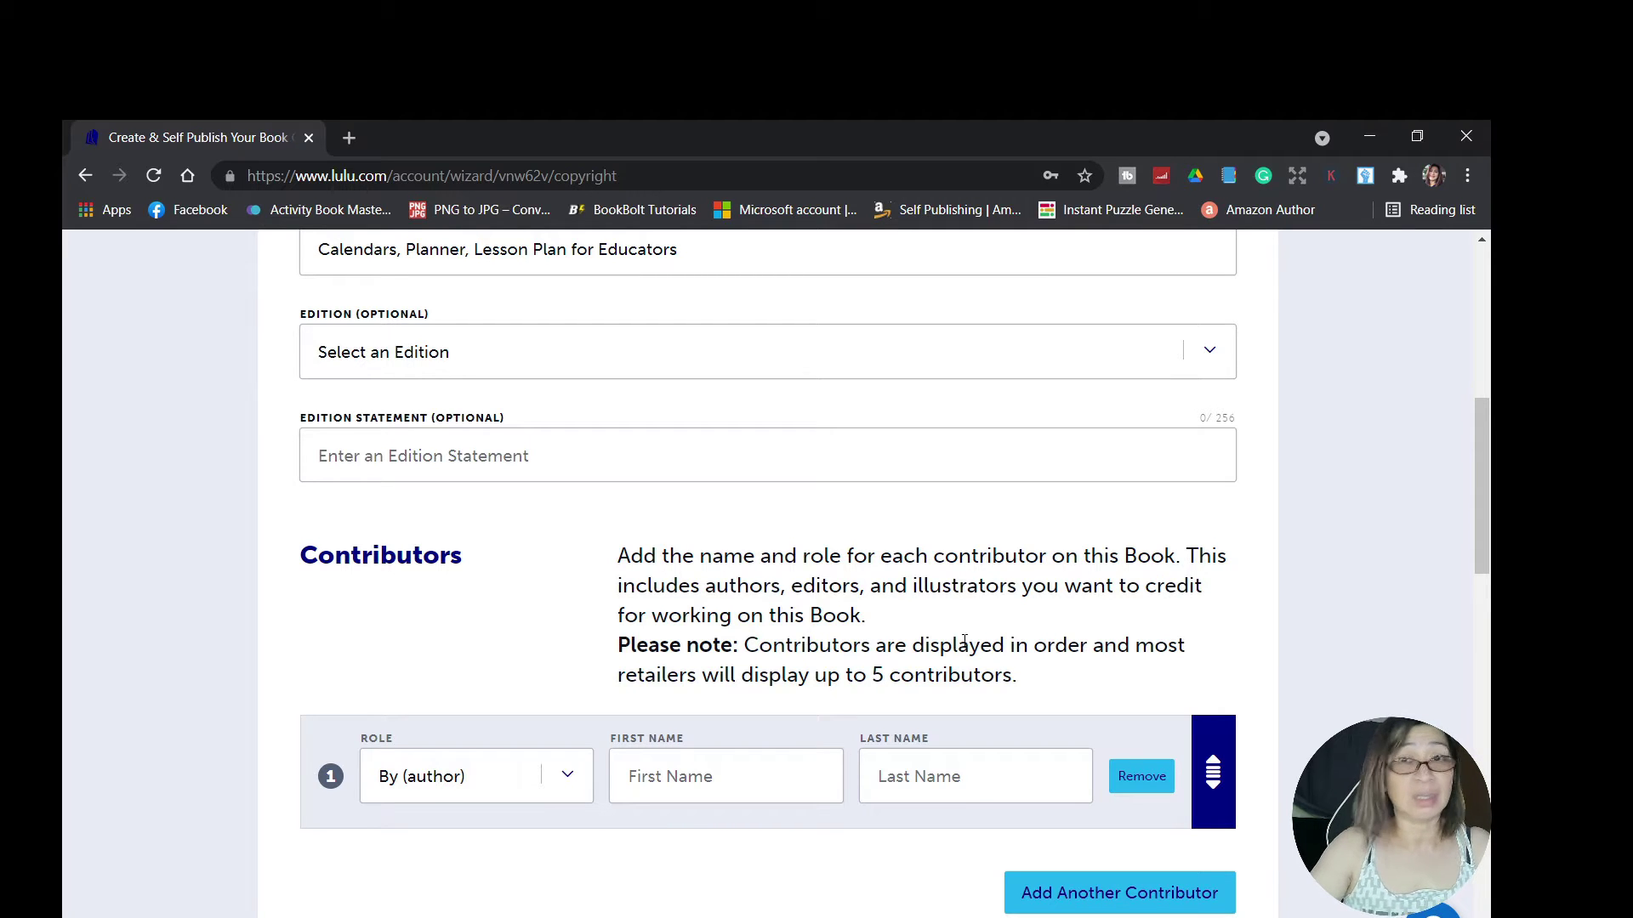
pyautogui.click(567, 779)
pyautogui.scroll(-1, 554, 726)
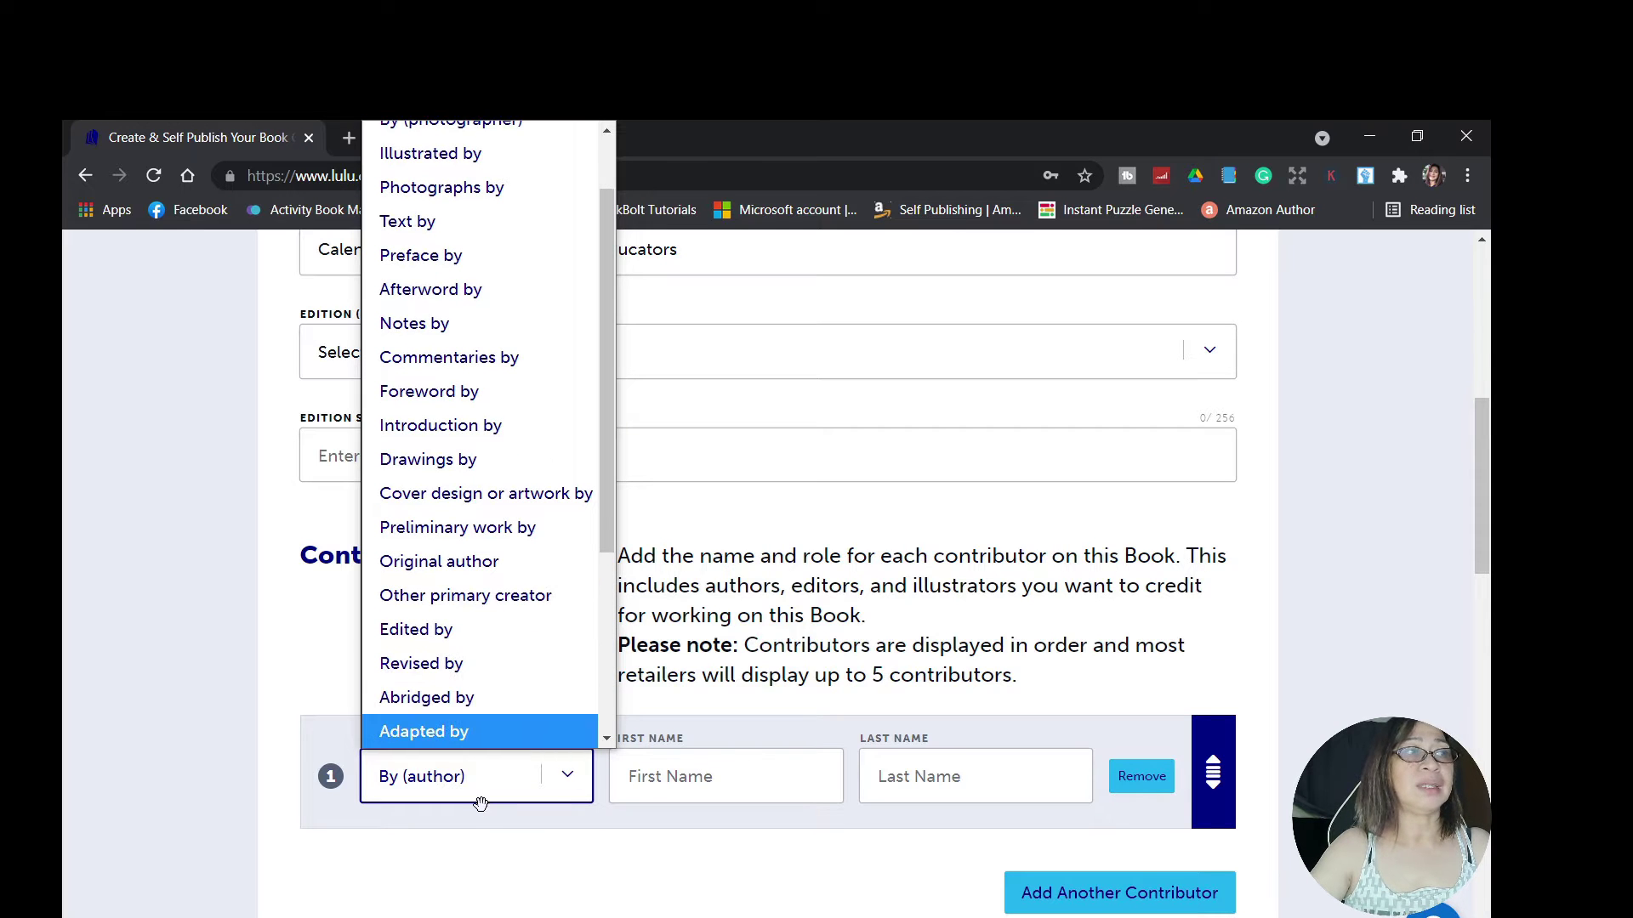
pyautogui.scroll(-1, 496, 415)
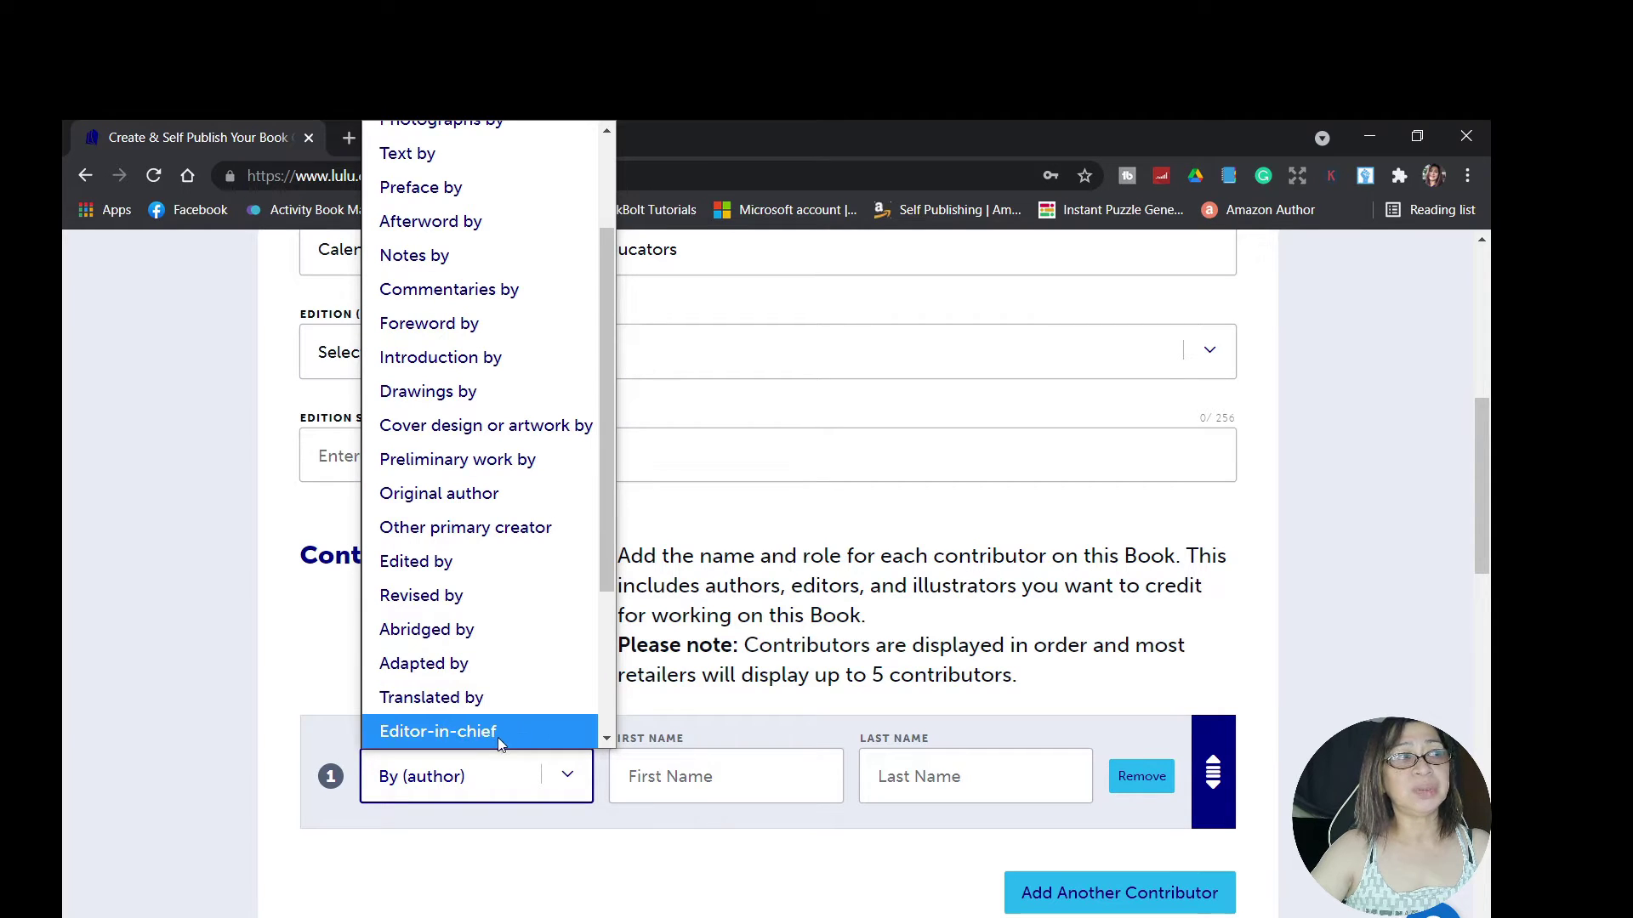
pyautogui.click(685, 780)
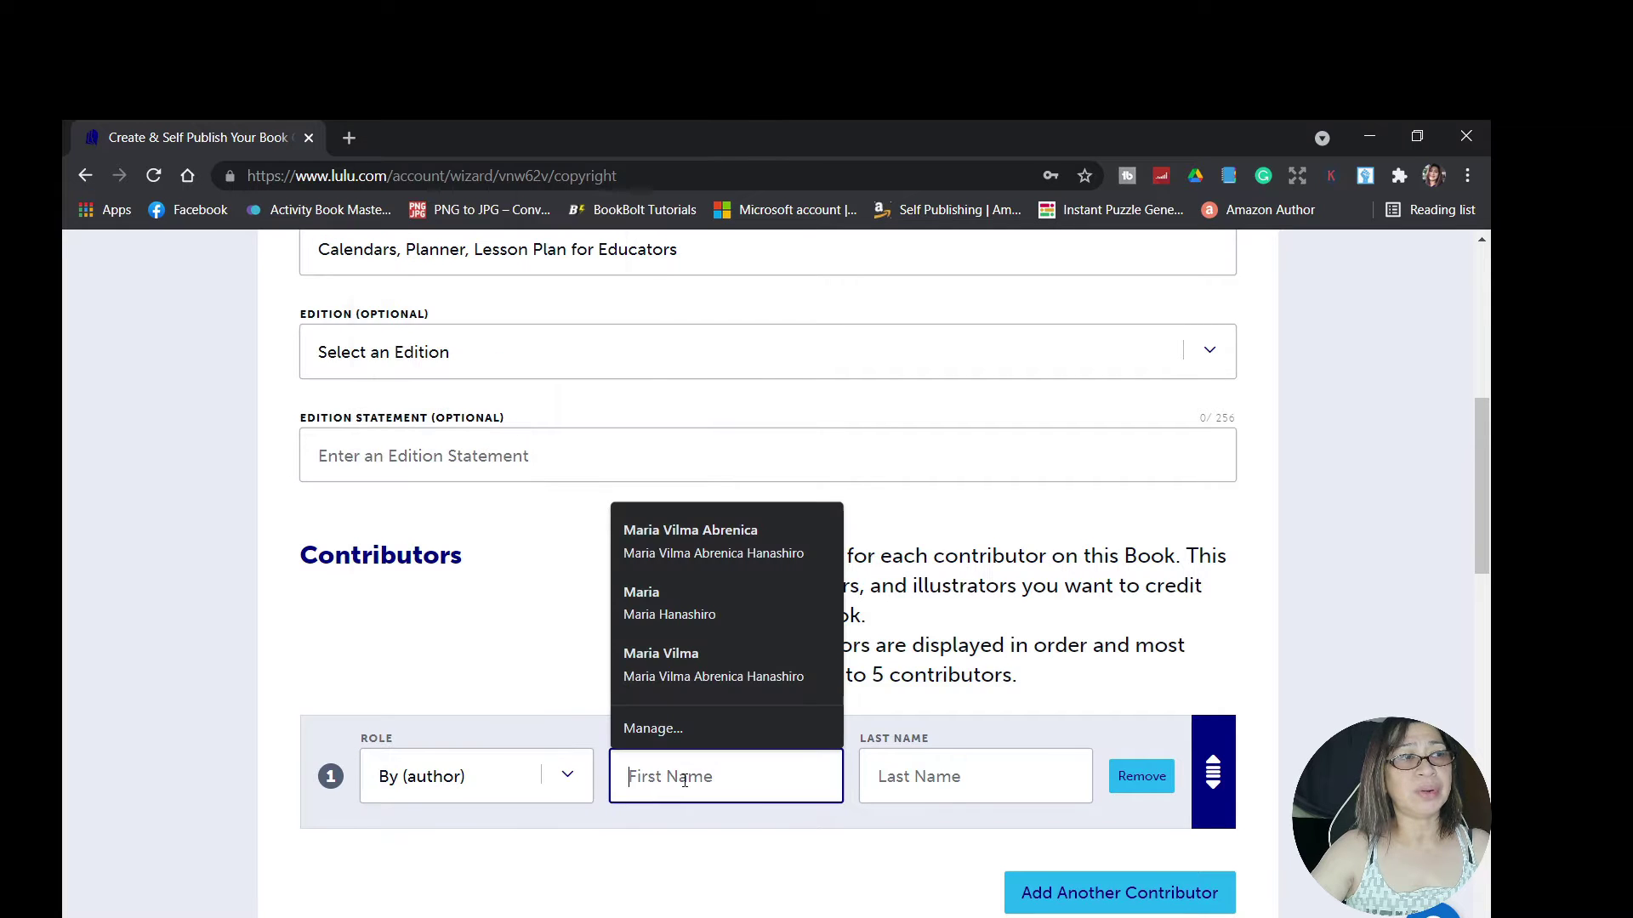
pyautogui.write('Maria')
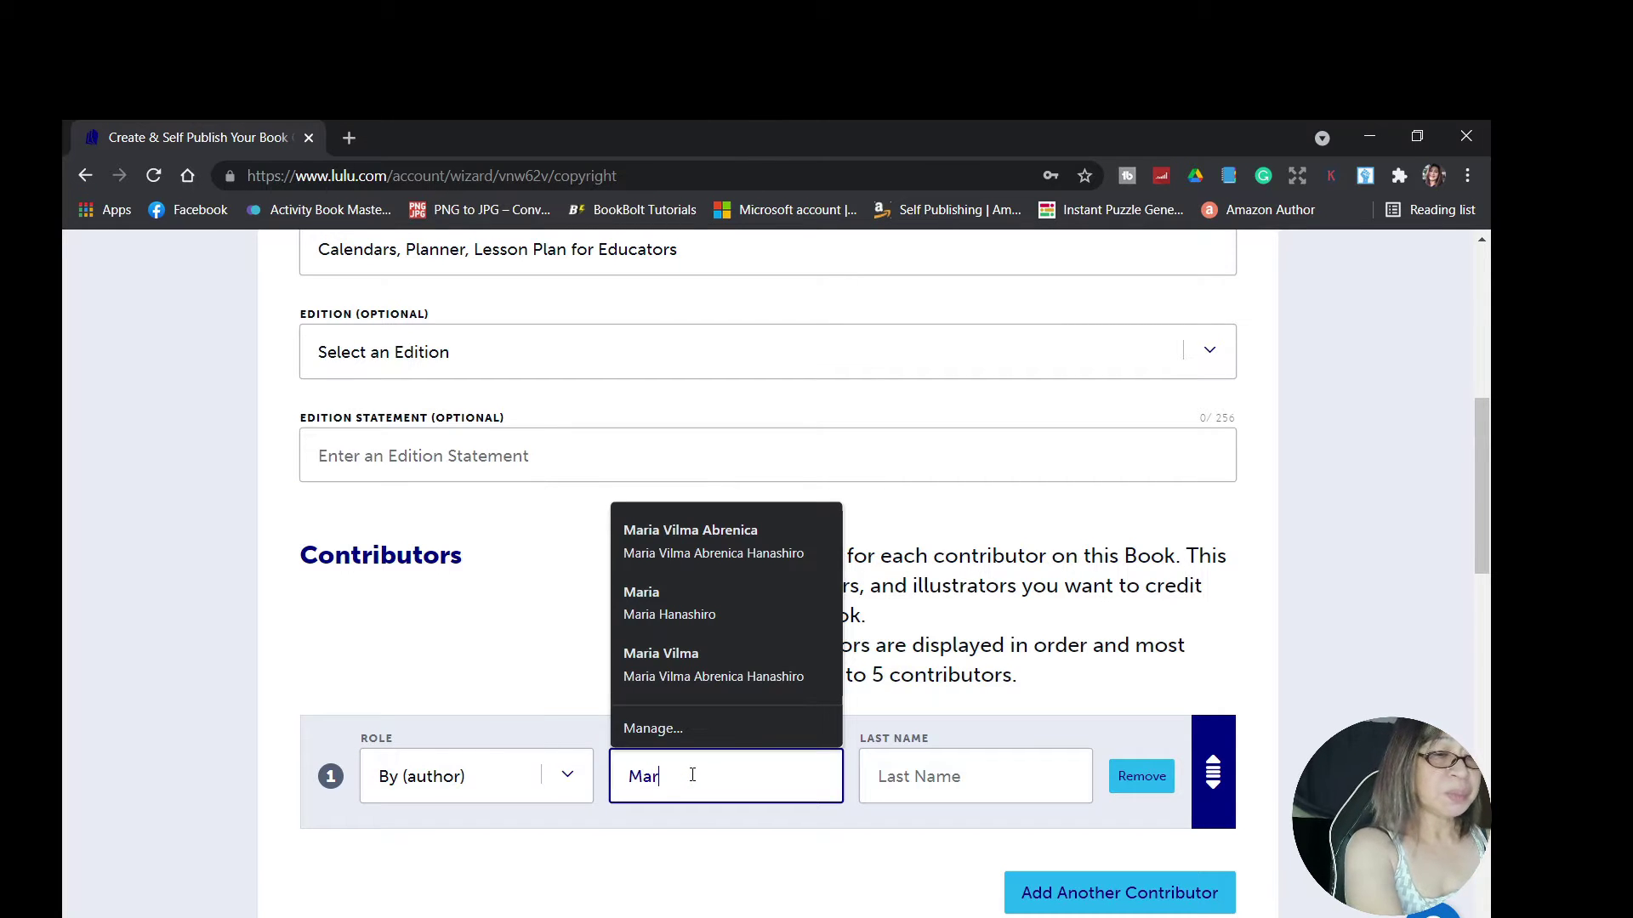
pyautogui.click(877, 798)
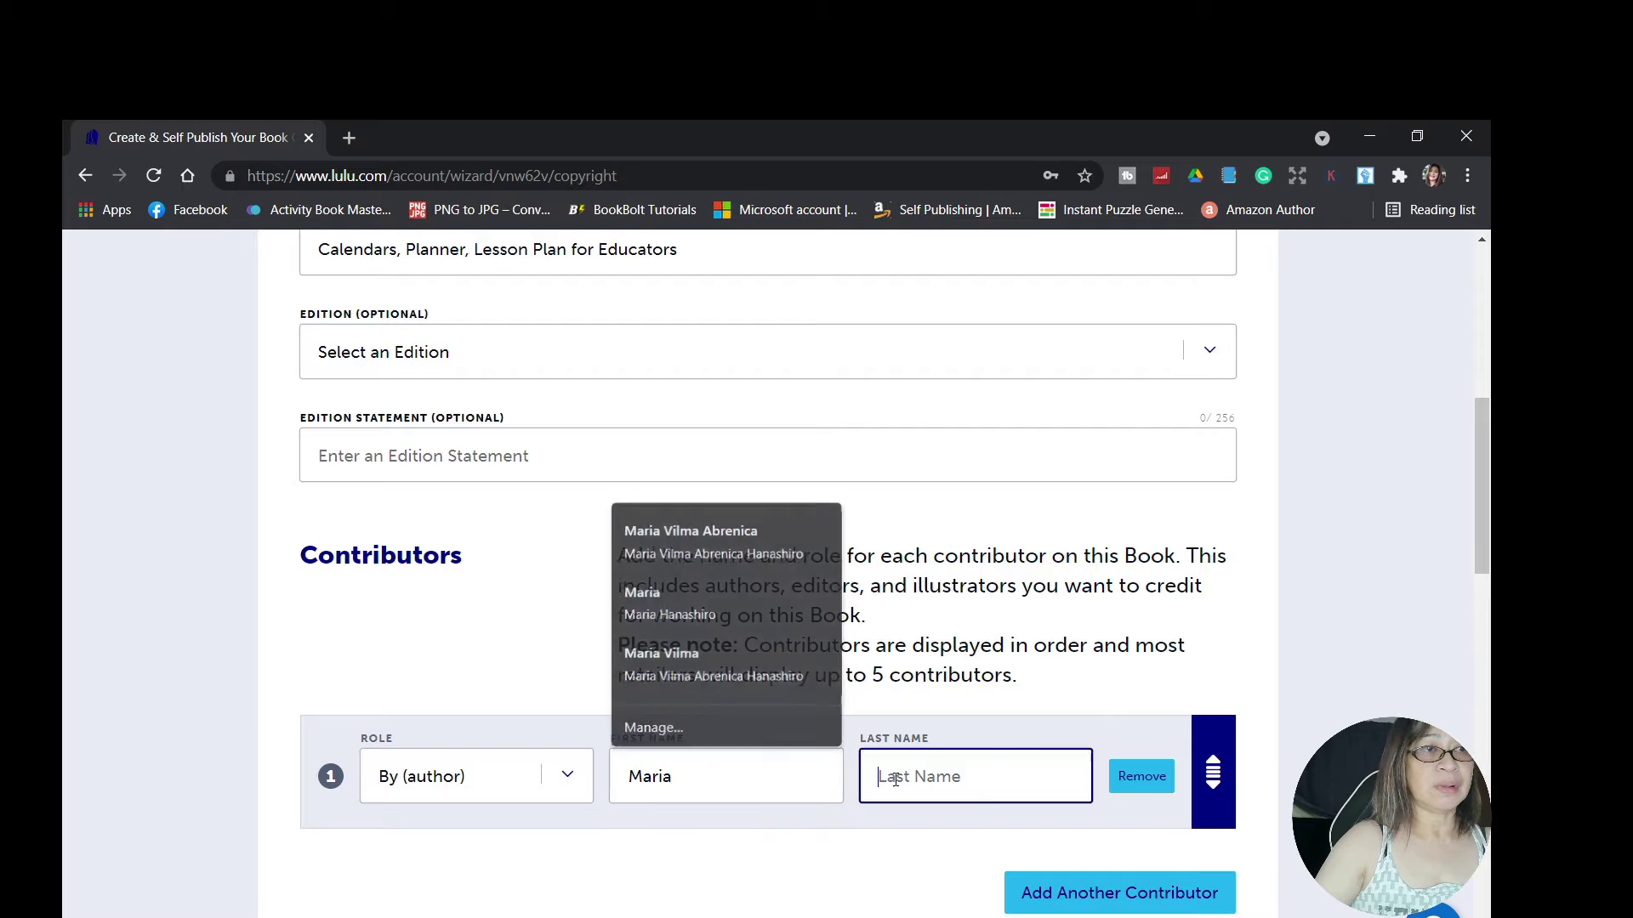
pyautogui.write('Abrenica')
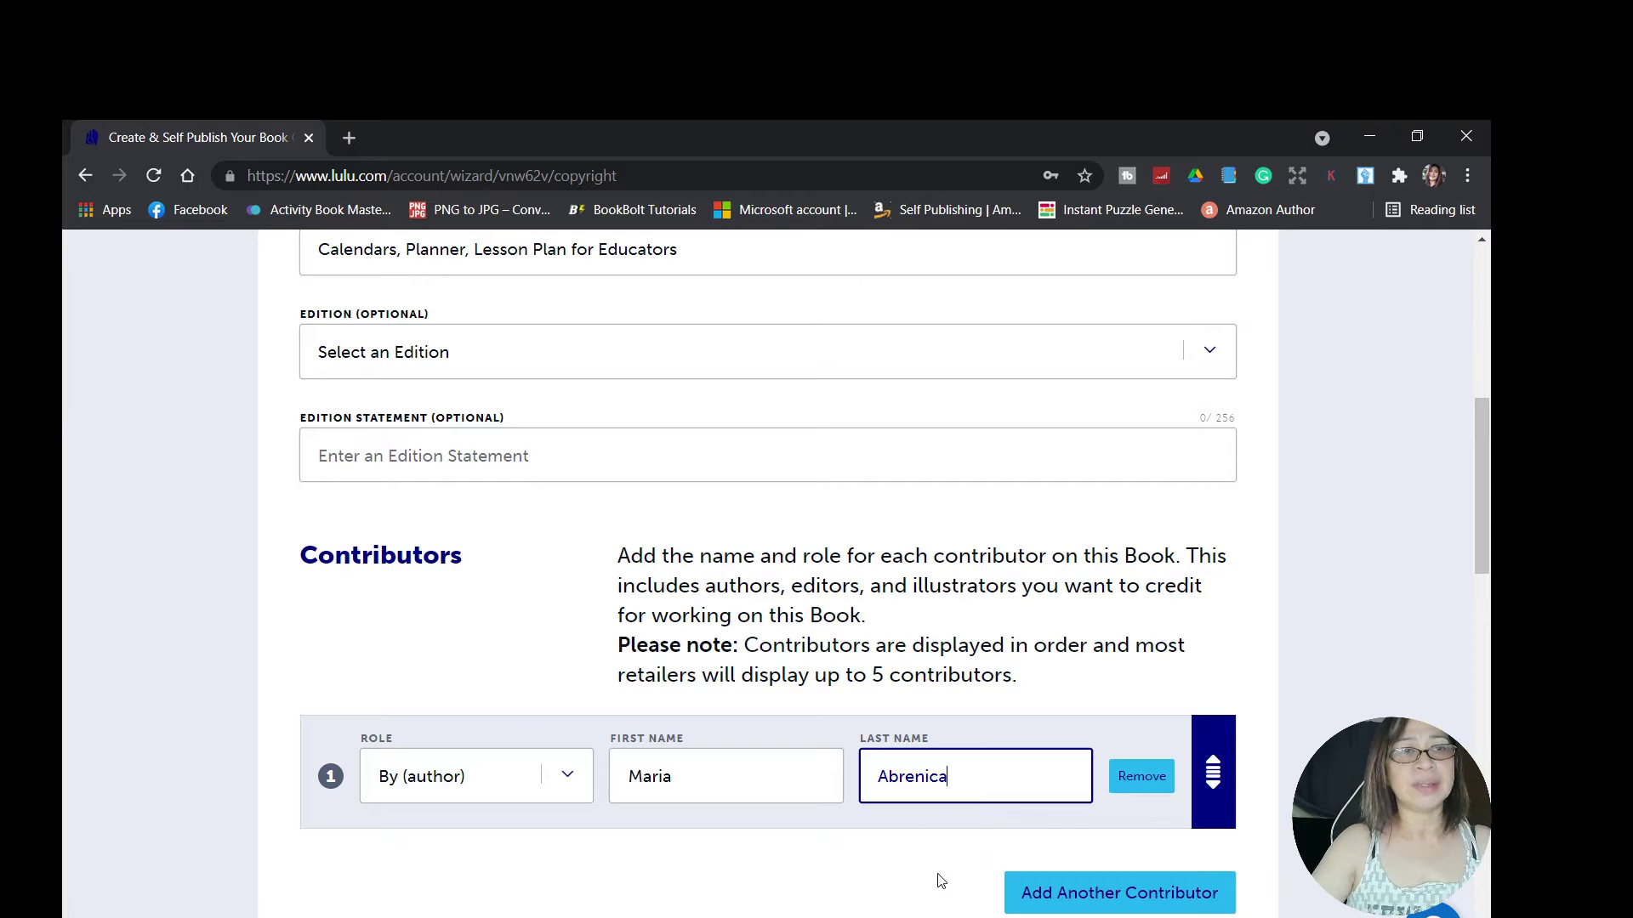
# - Enter the copyright holder's full name under the All Rights Reserved - Standard Copyright License
pyautogui.scroll(-3, 955, 865)
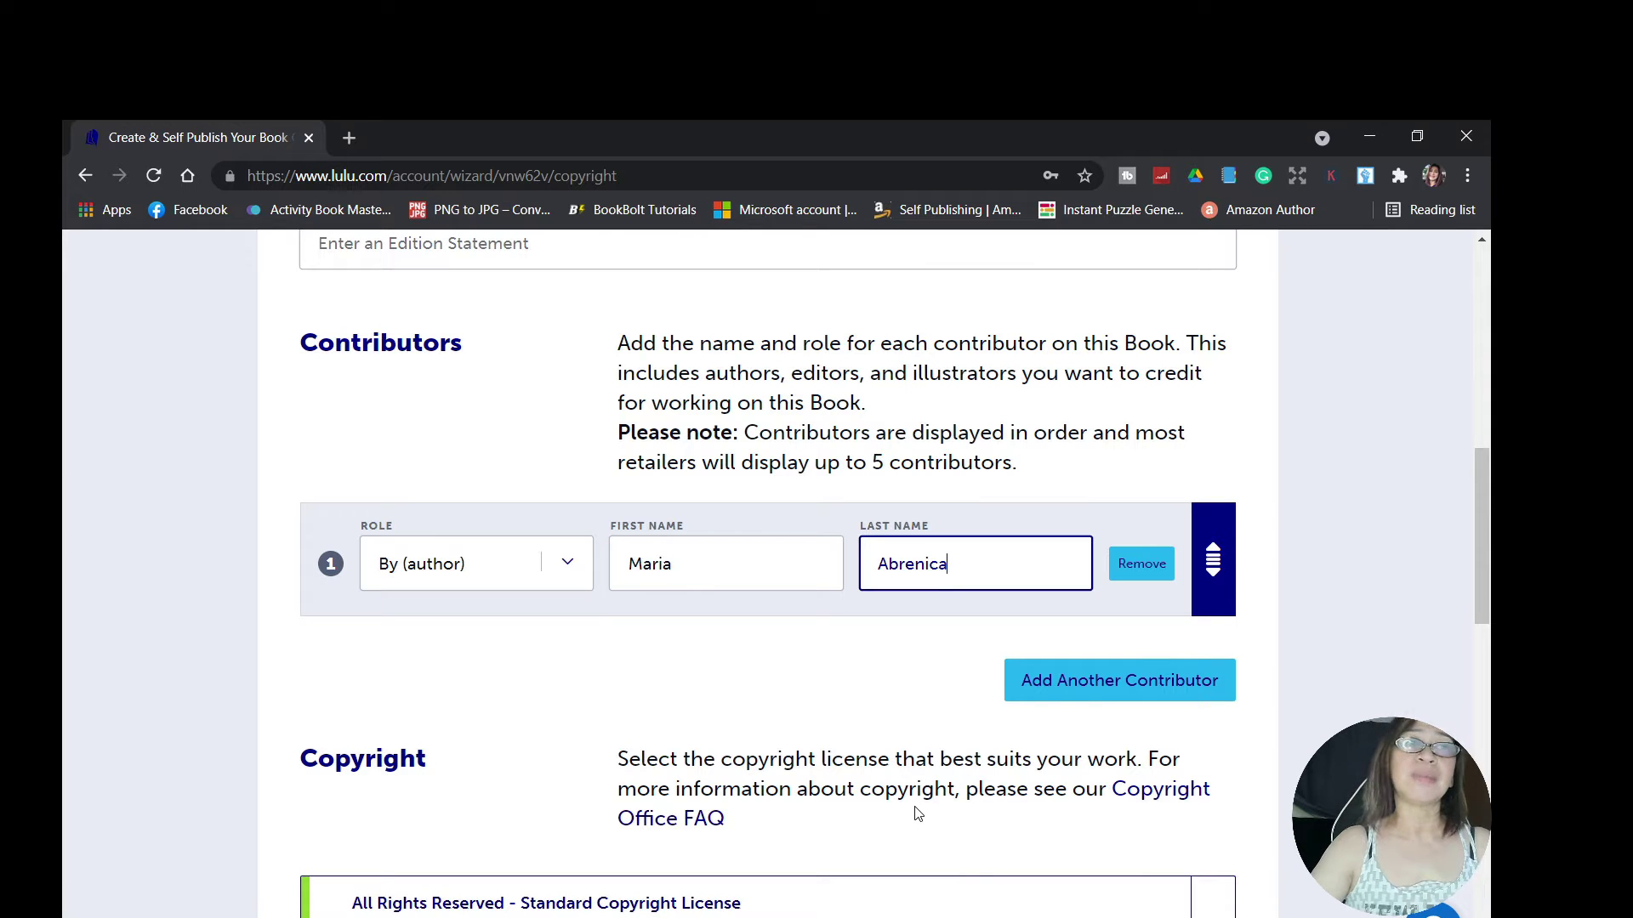
pyautogui.scroll(-1, 917, 814)
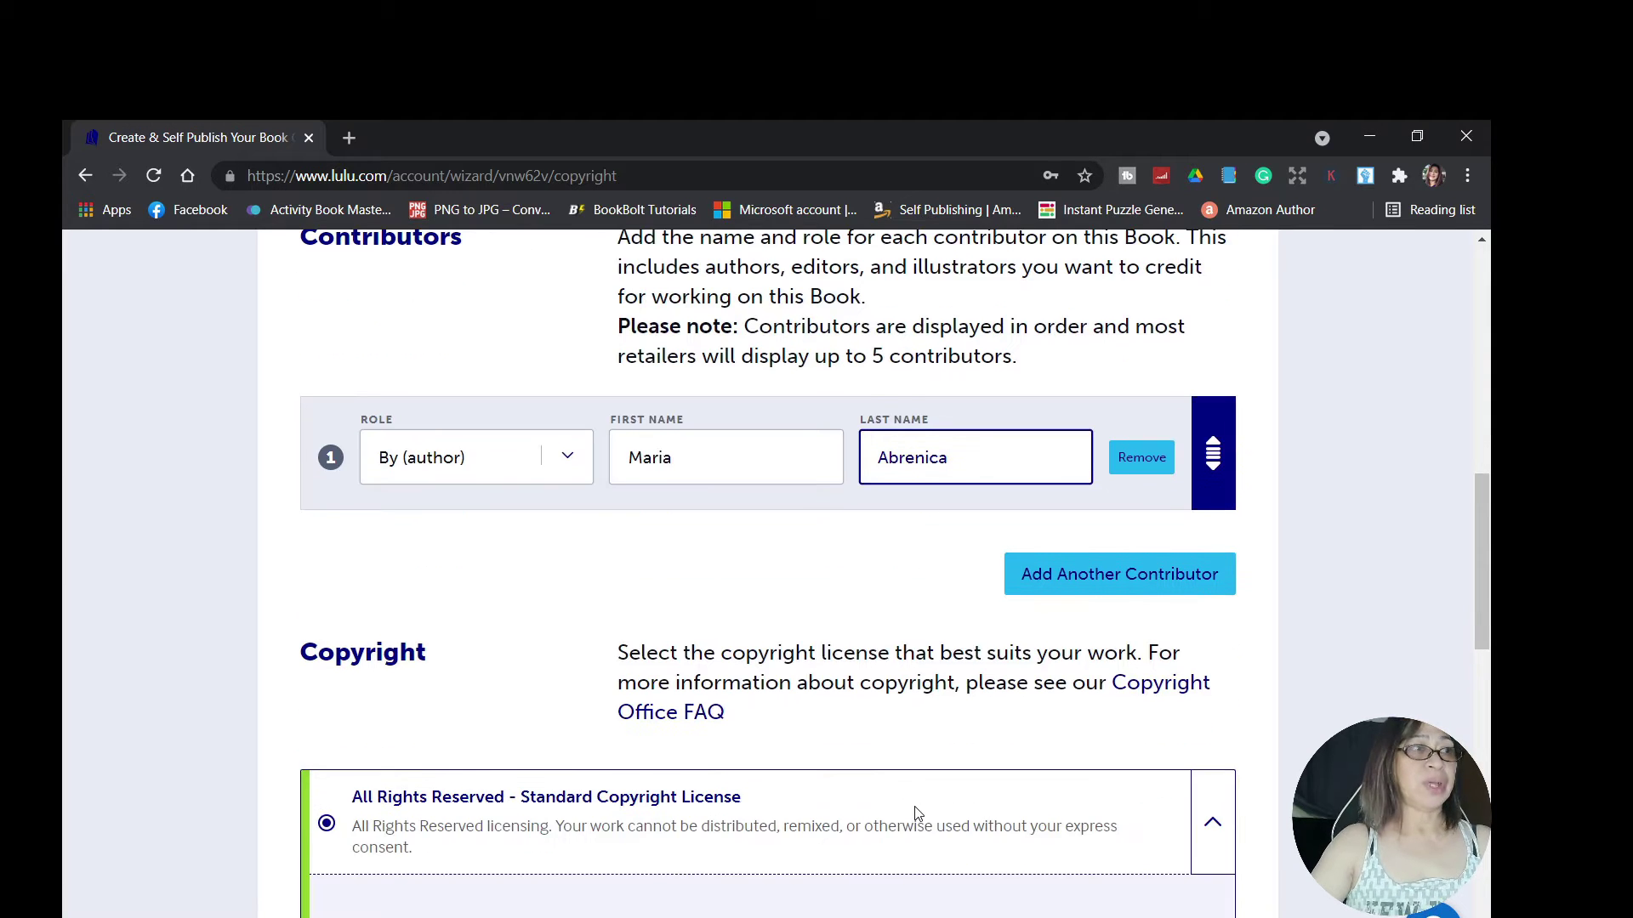
pyautogui.scroll(-1, 917, 814)
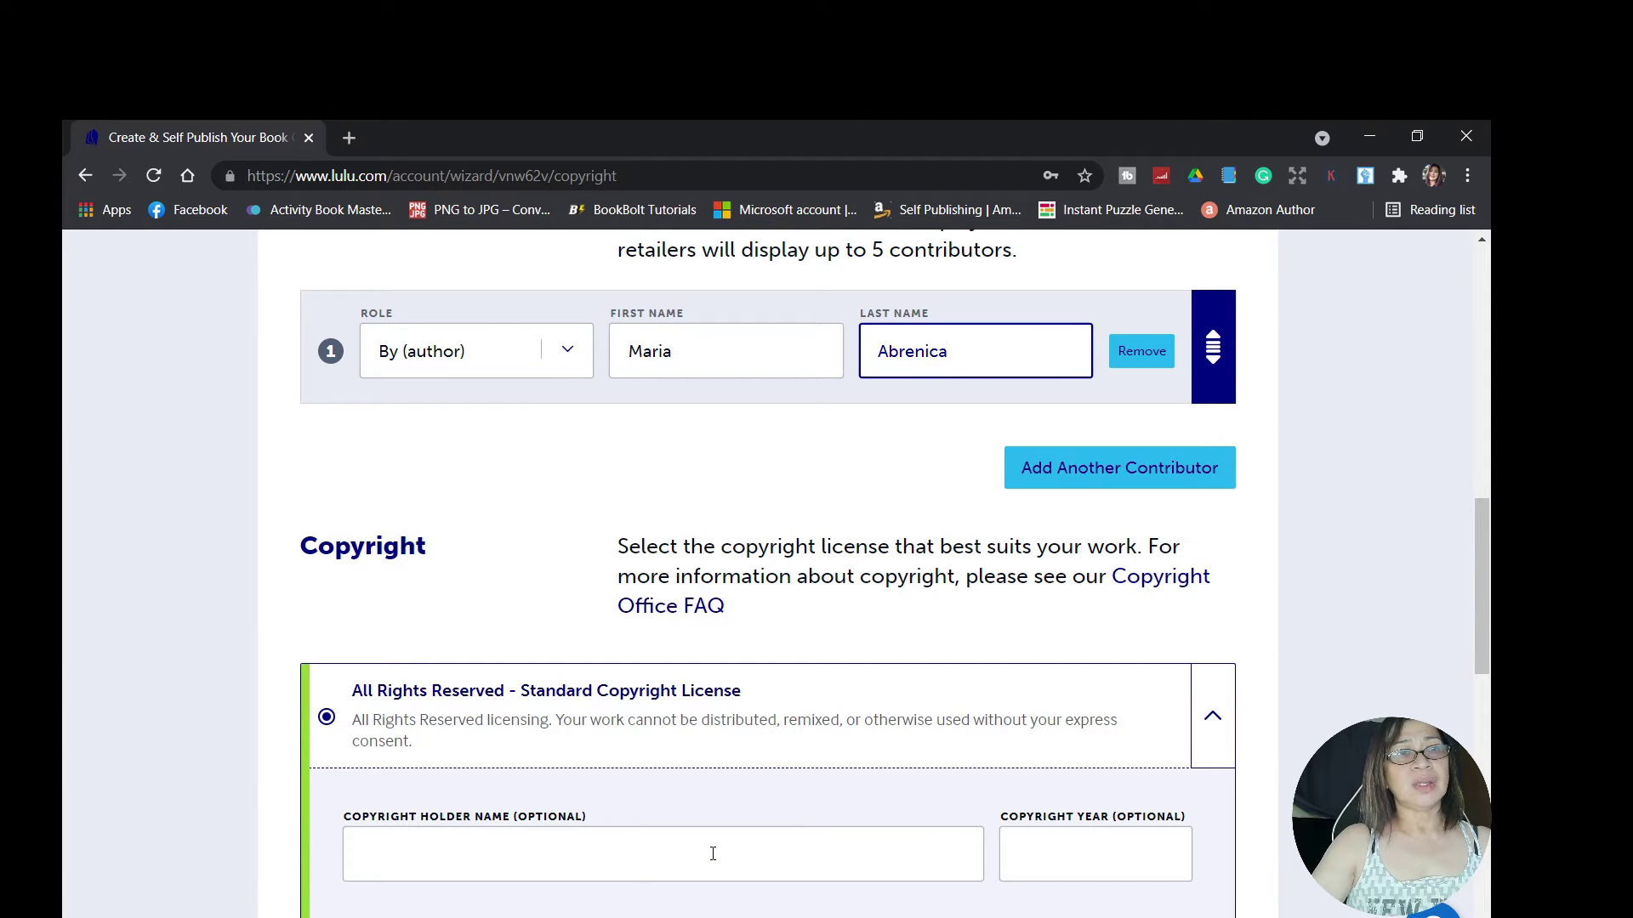
pyautogui.click(570, 851)
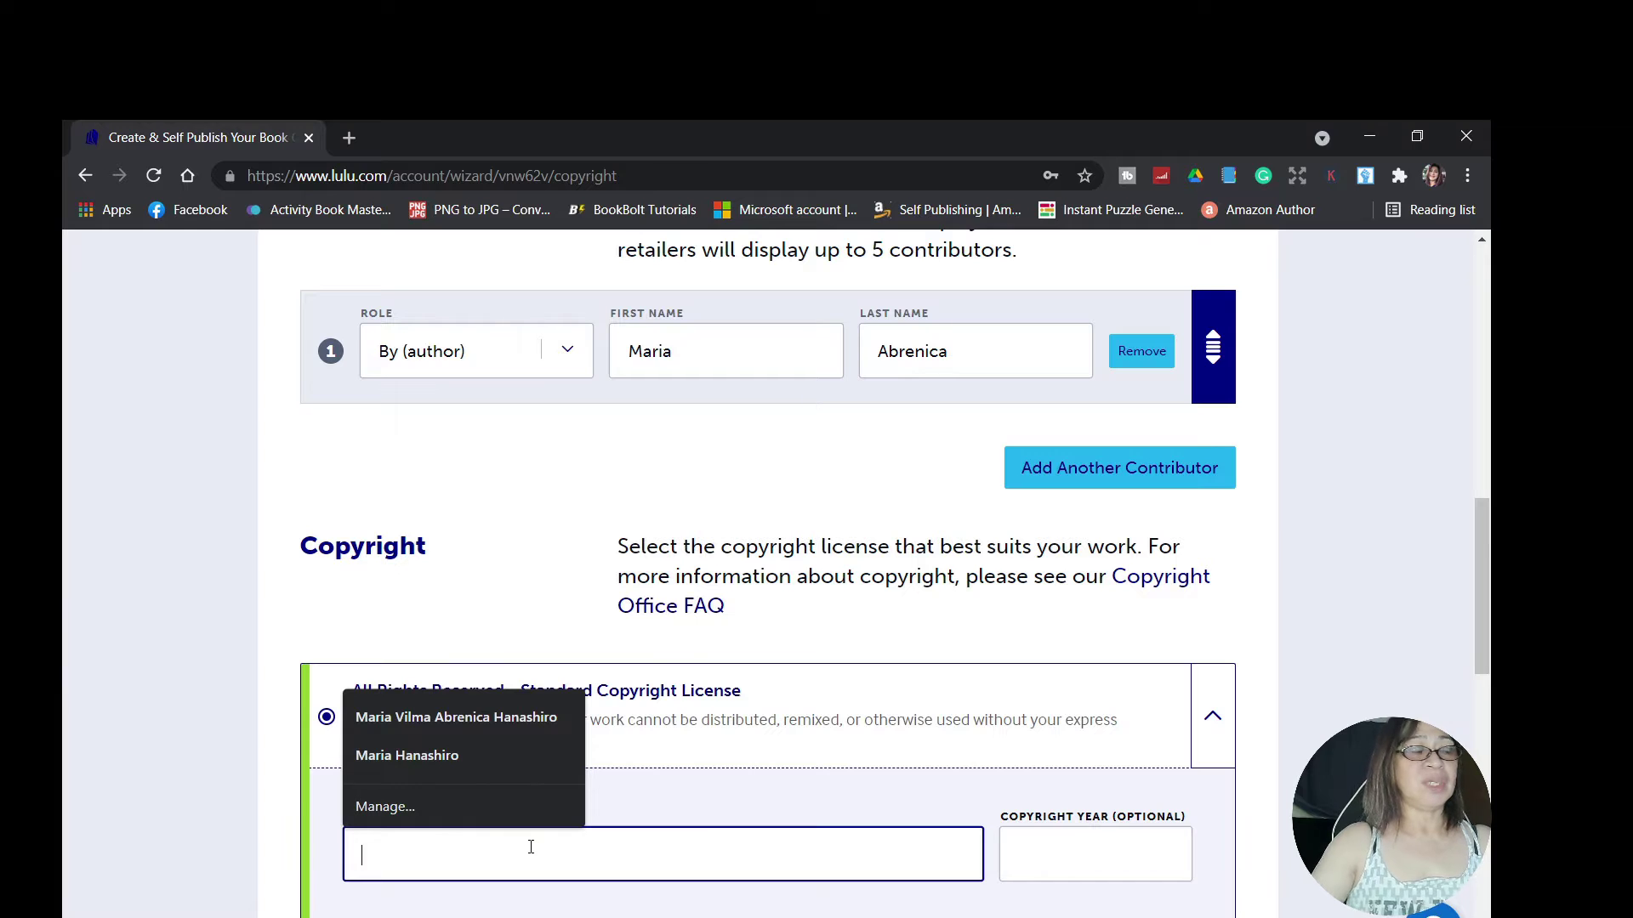
pyautogui.write('Maria')
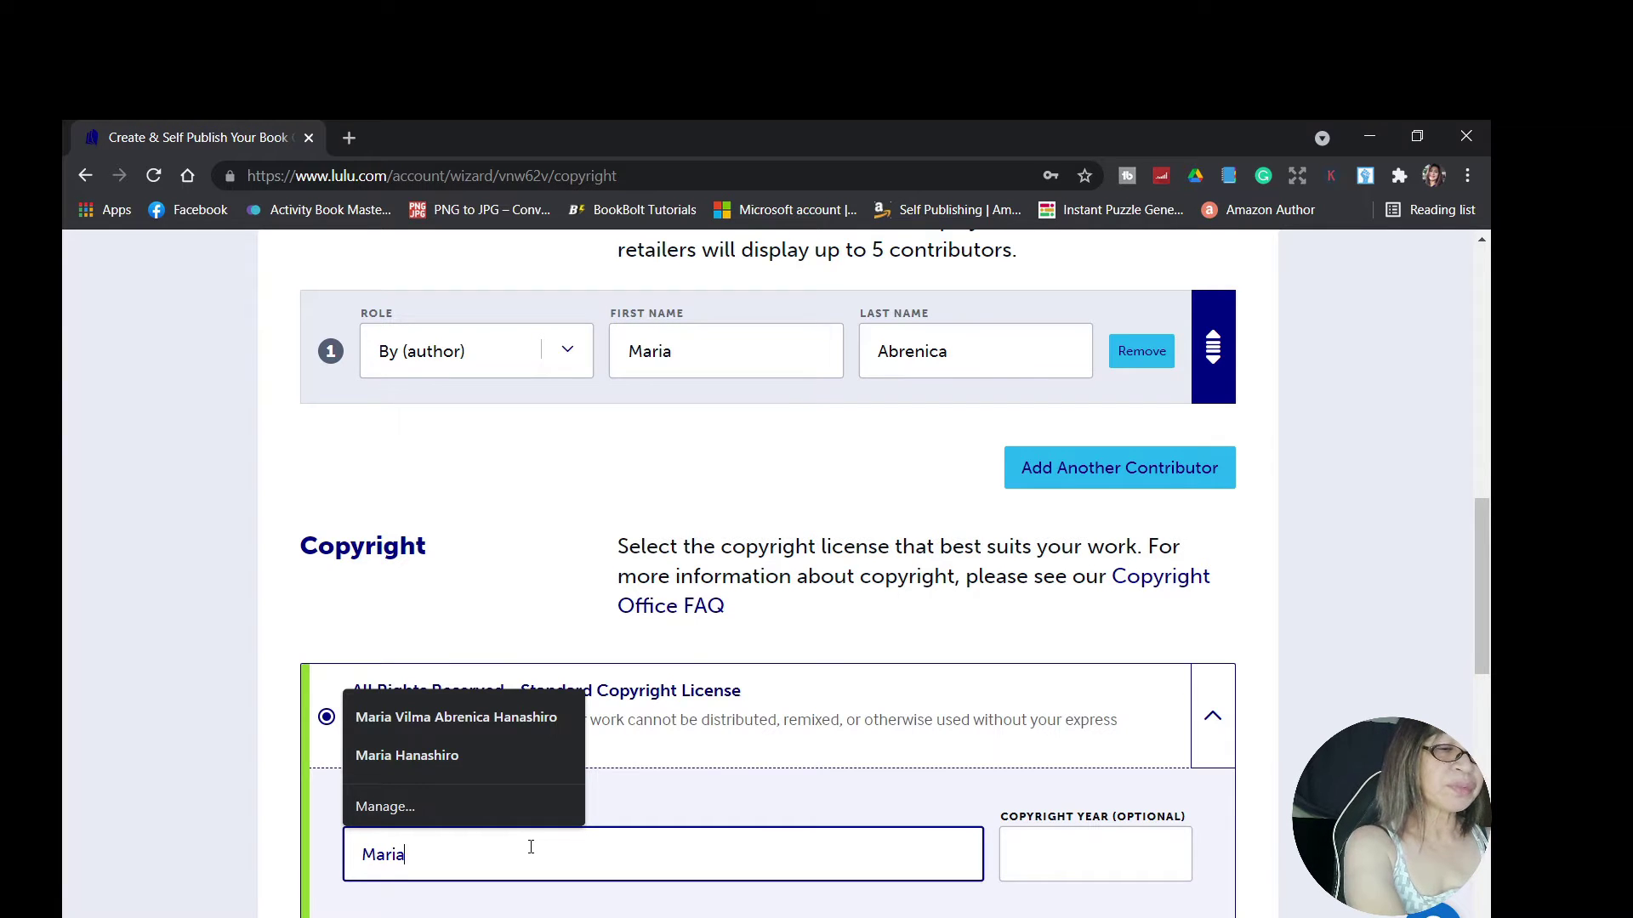
pyautogui.write(' Abrenica')
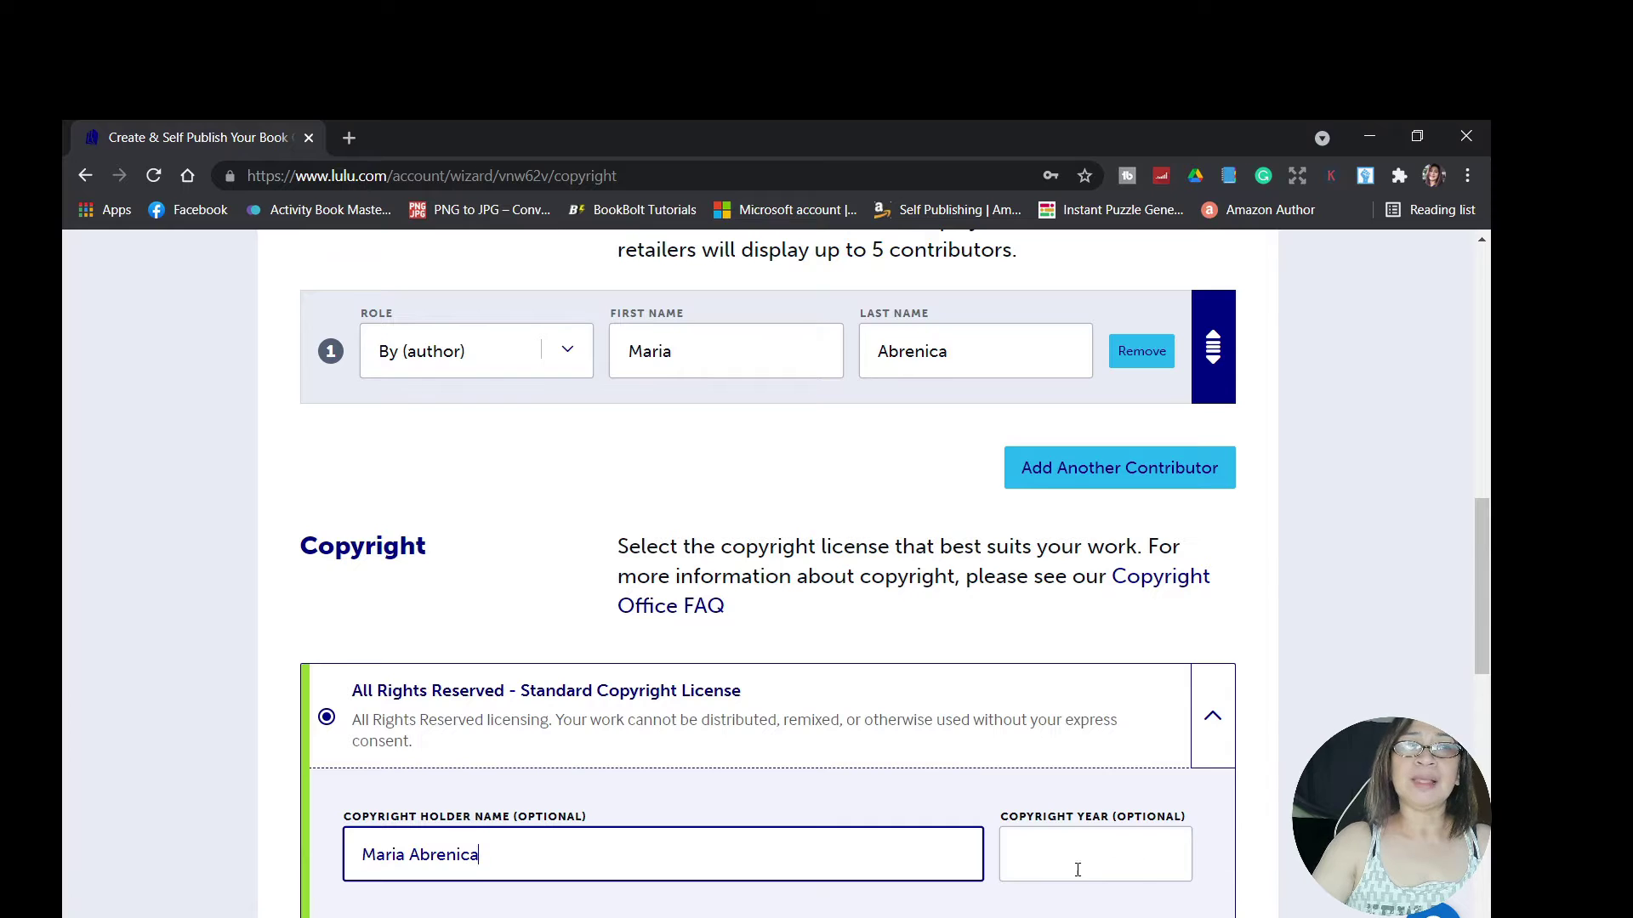
# - Try the Some Rights Reserved - Creative Commons (CC BY) license and return to All Rights Reserved
pyautogui.scroll(-2, 1088, 854)
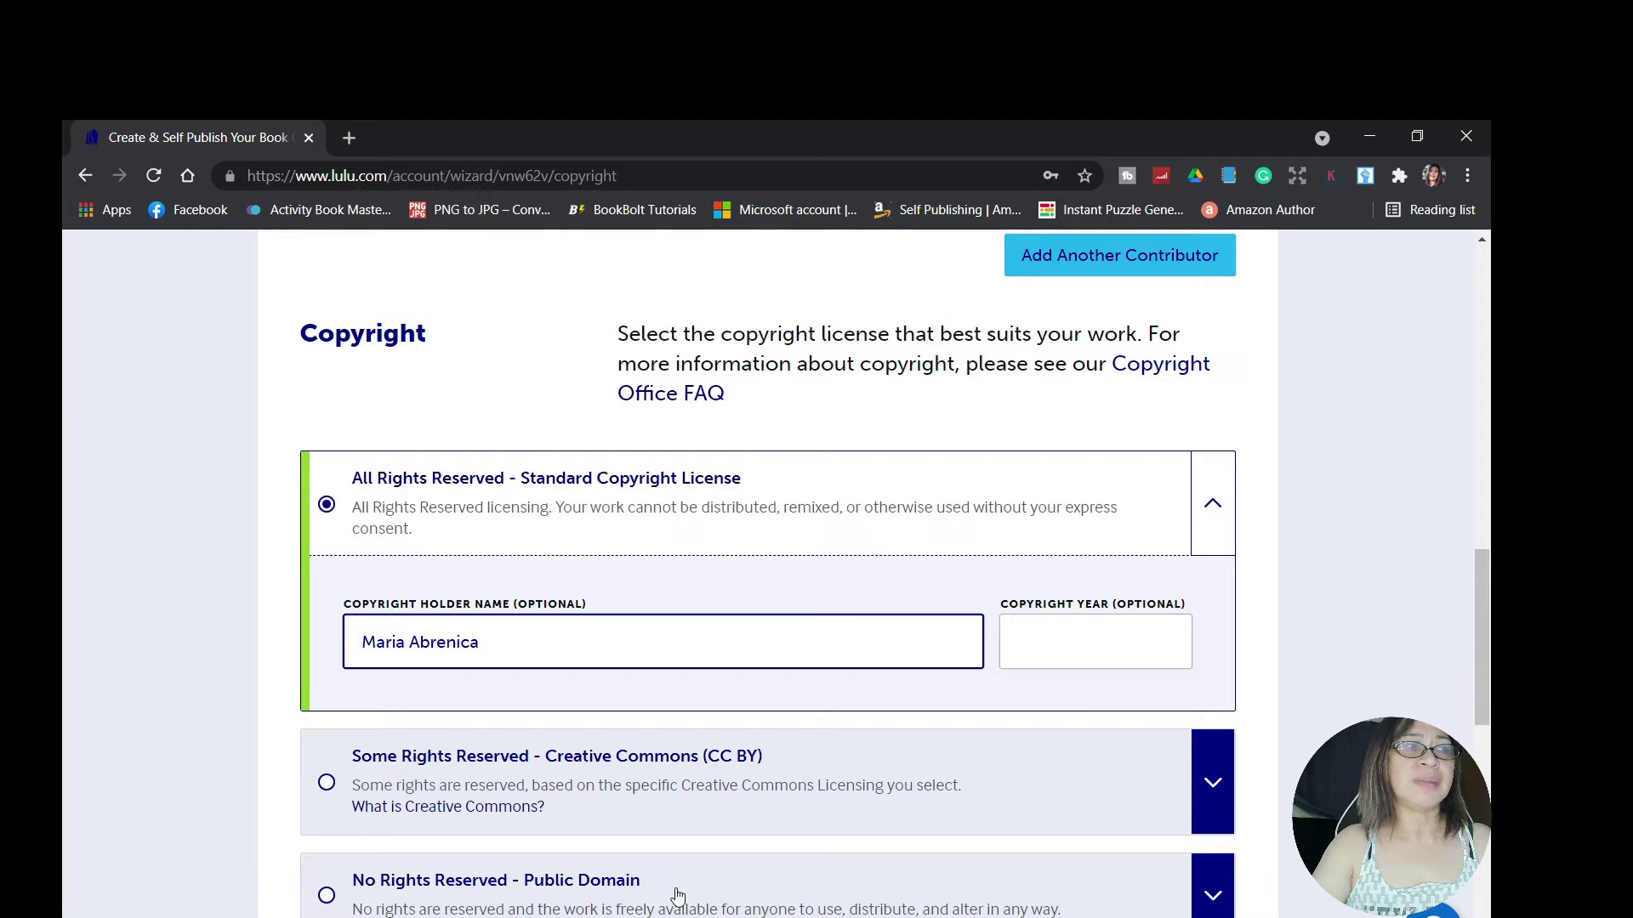
pyautogui.scroll(-1, 720, 850)
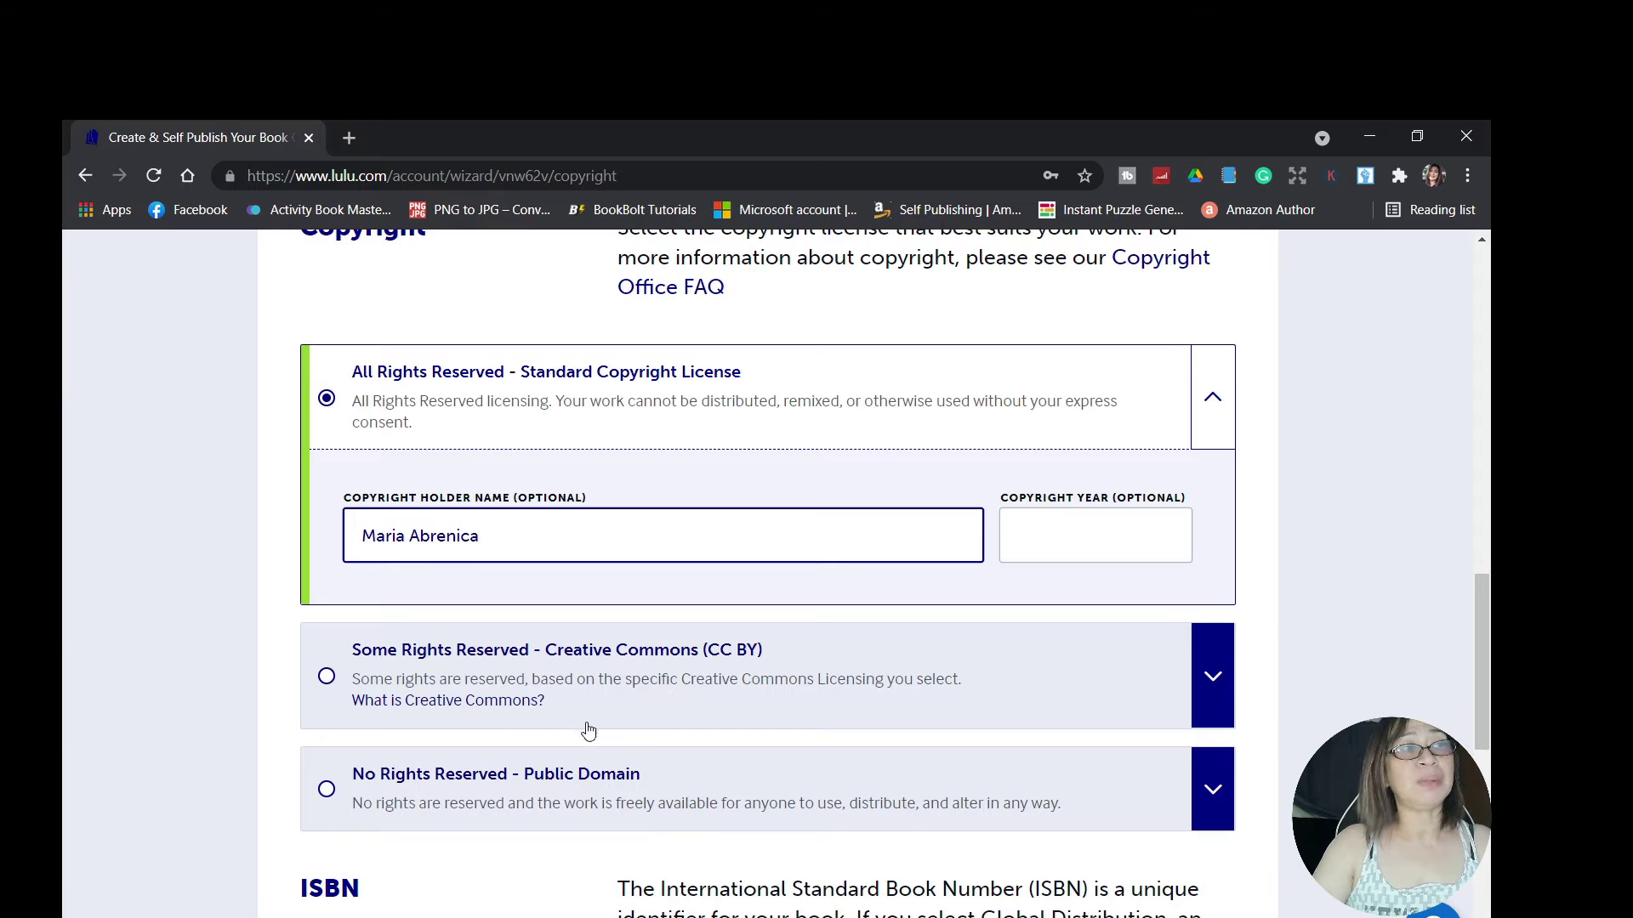
pyautogui.click(544, 676)
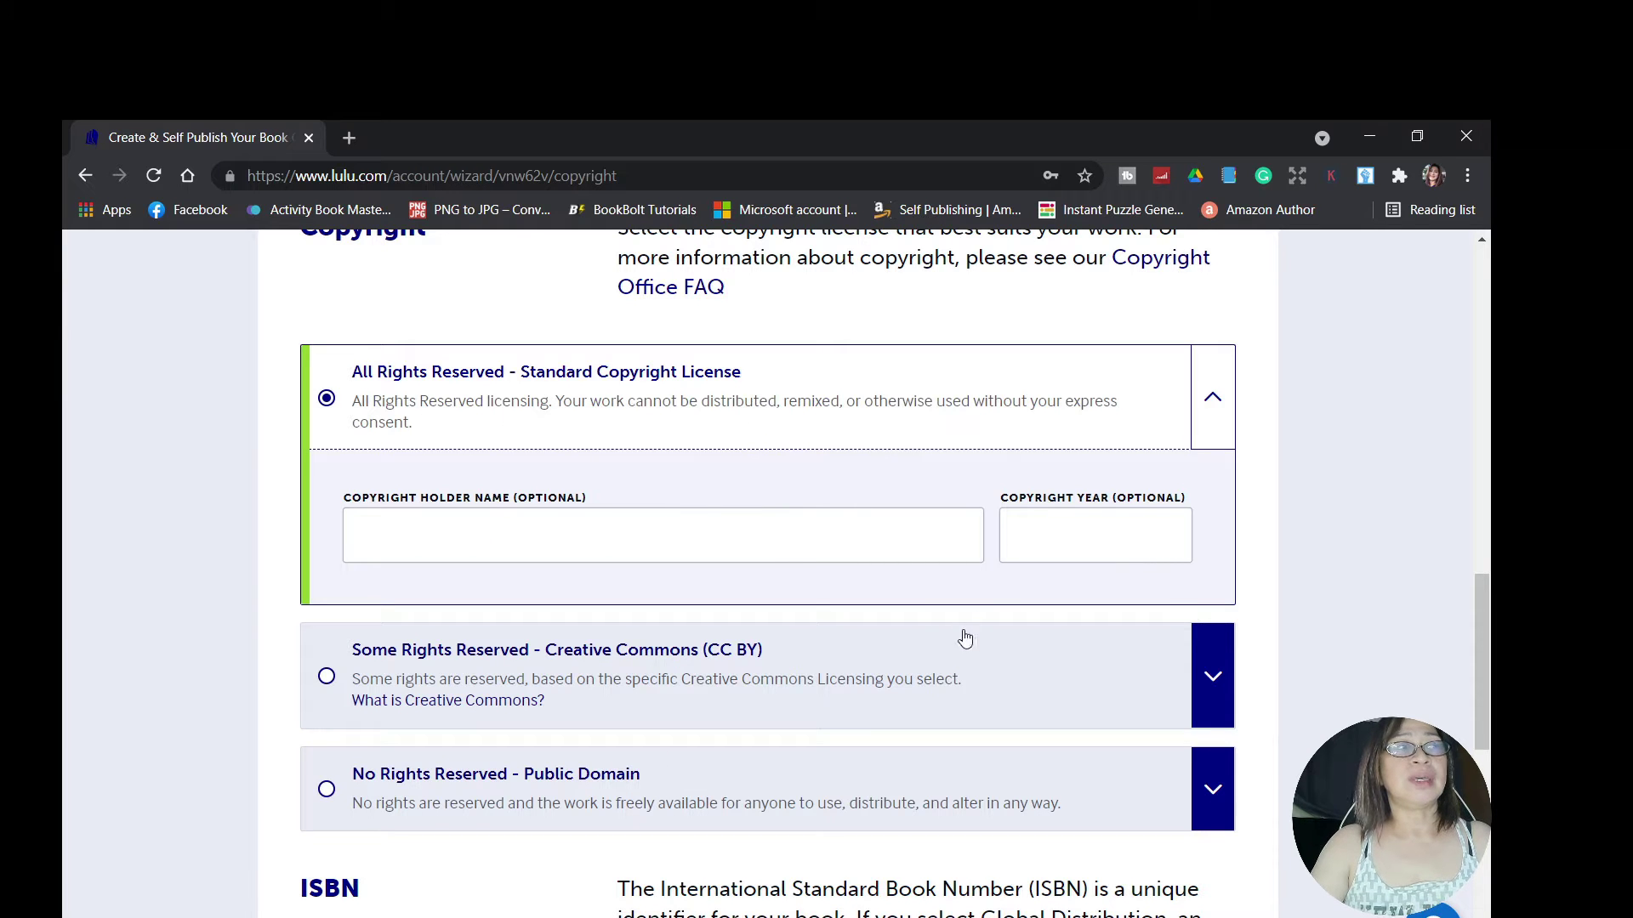
# - Assign a free Lulu ISBN to the book and review the available barcode file types
pyautogui.scroll(-2, 973, 772)
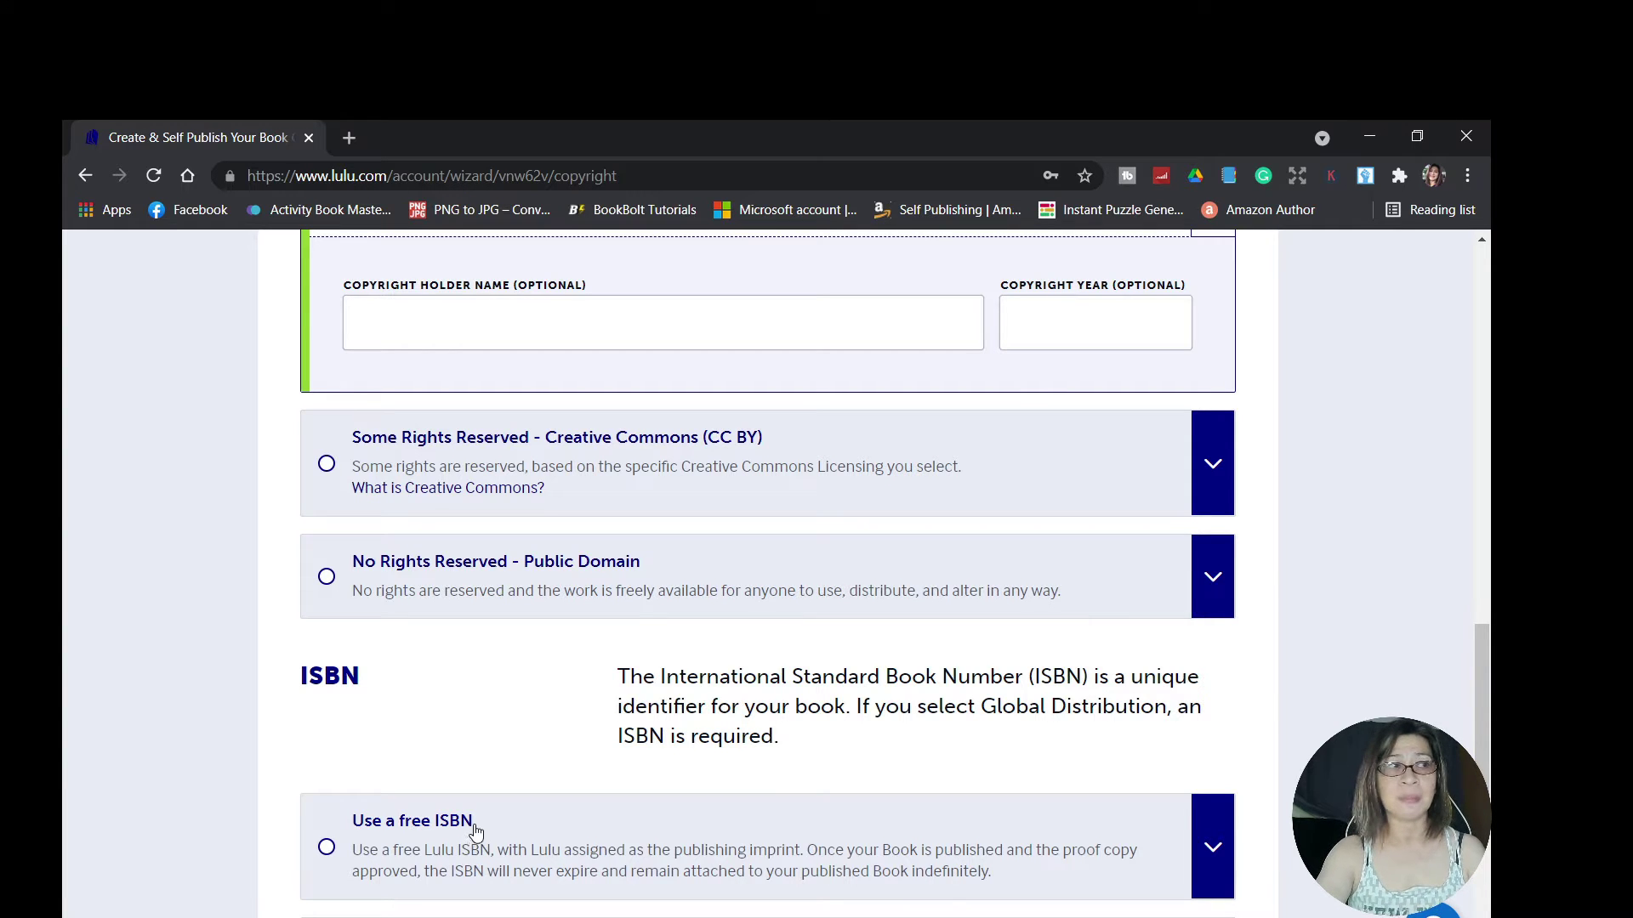
pyautogui.scroll(-1, 475, 833)
pyautogui.scroll(-1, 476, 833)
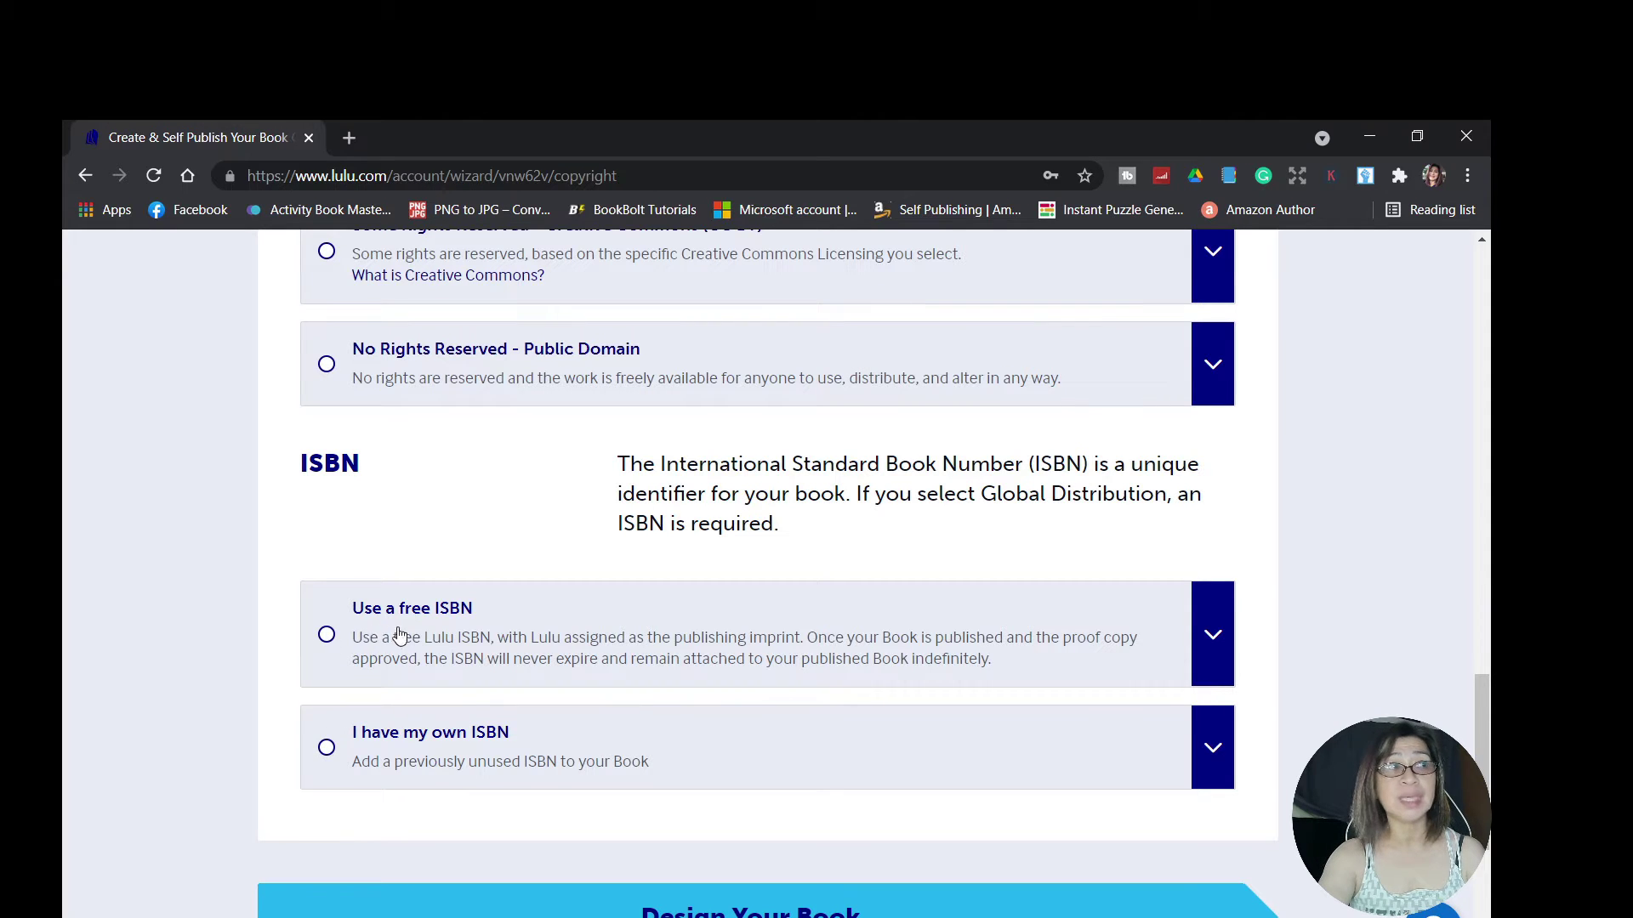
pyautogui.click(325, 638)
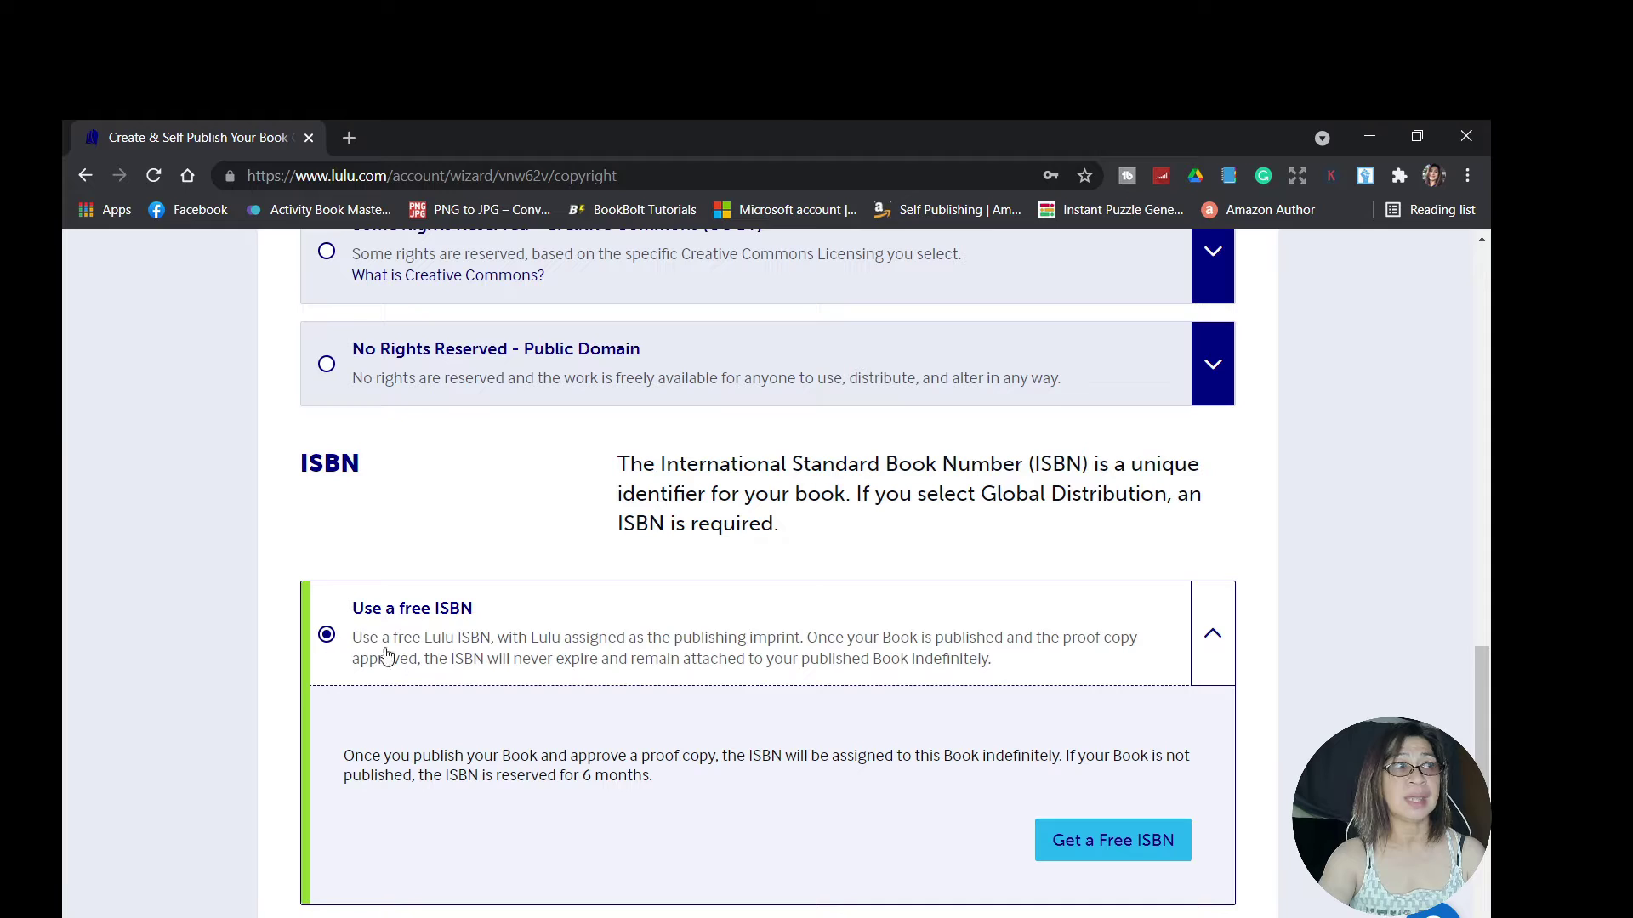
pyautogui.click(1095, 843)
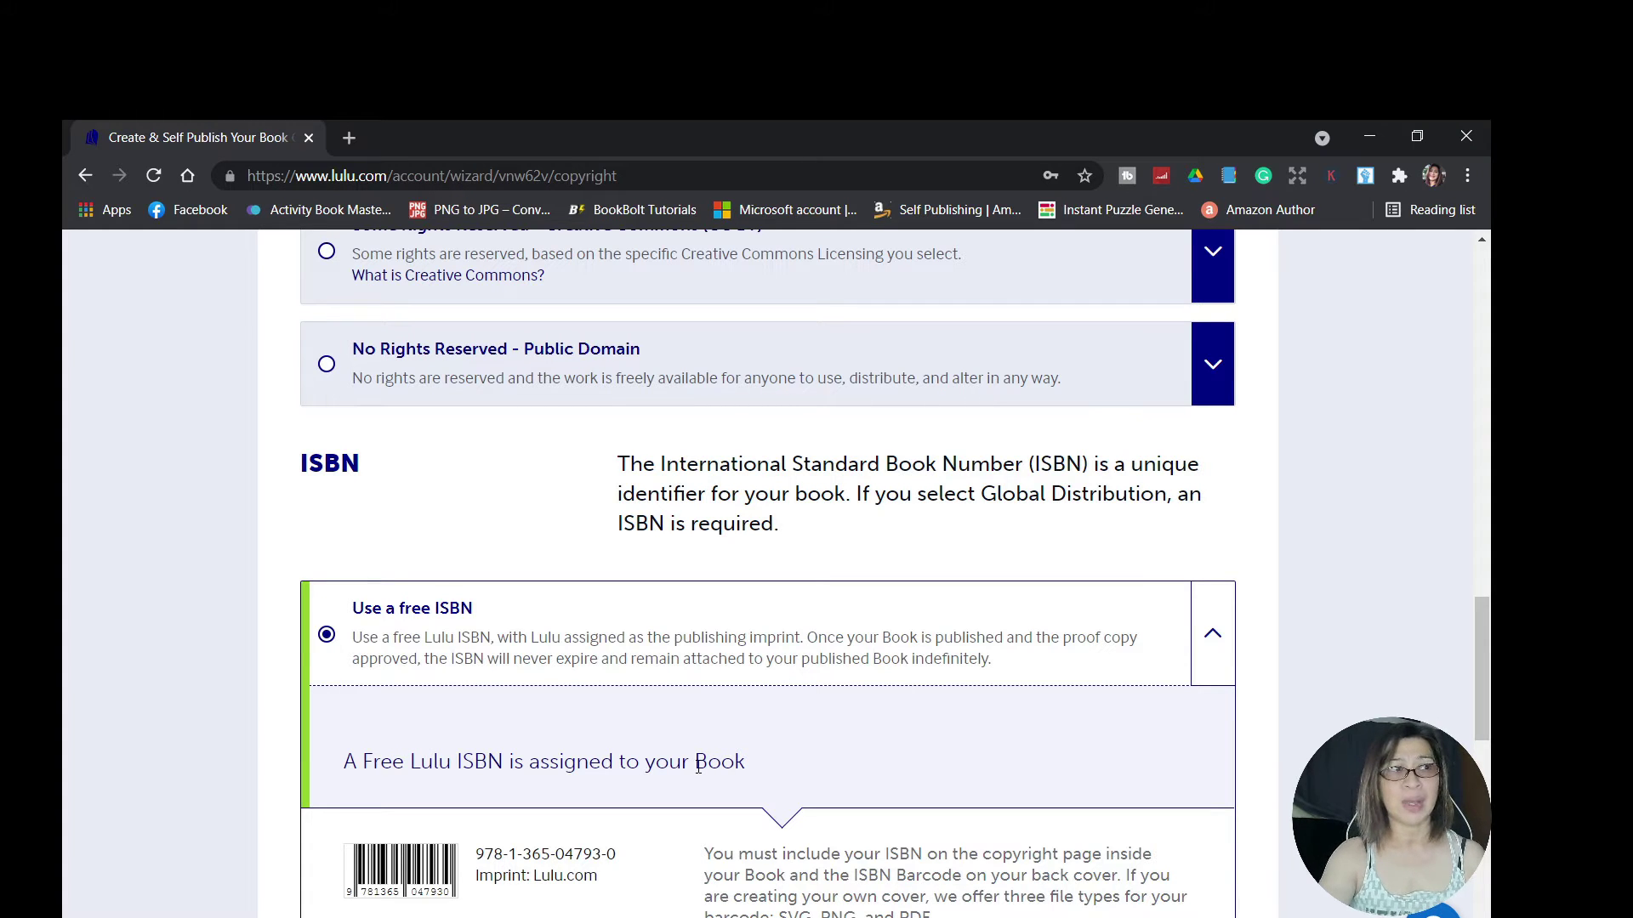
pyautogui.scroll(-1, 528, 897)
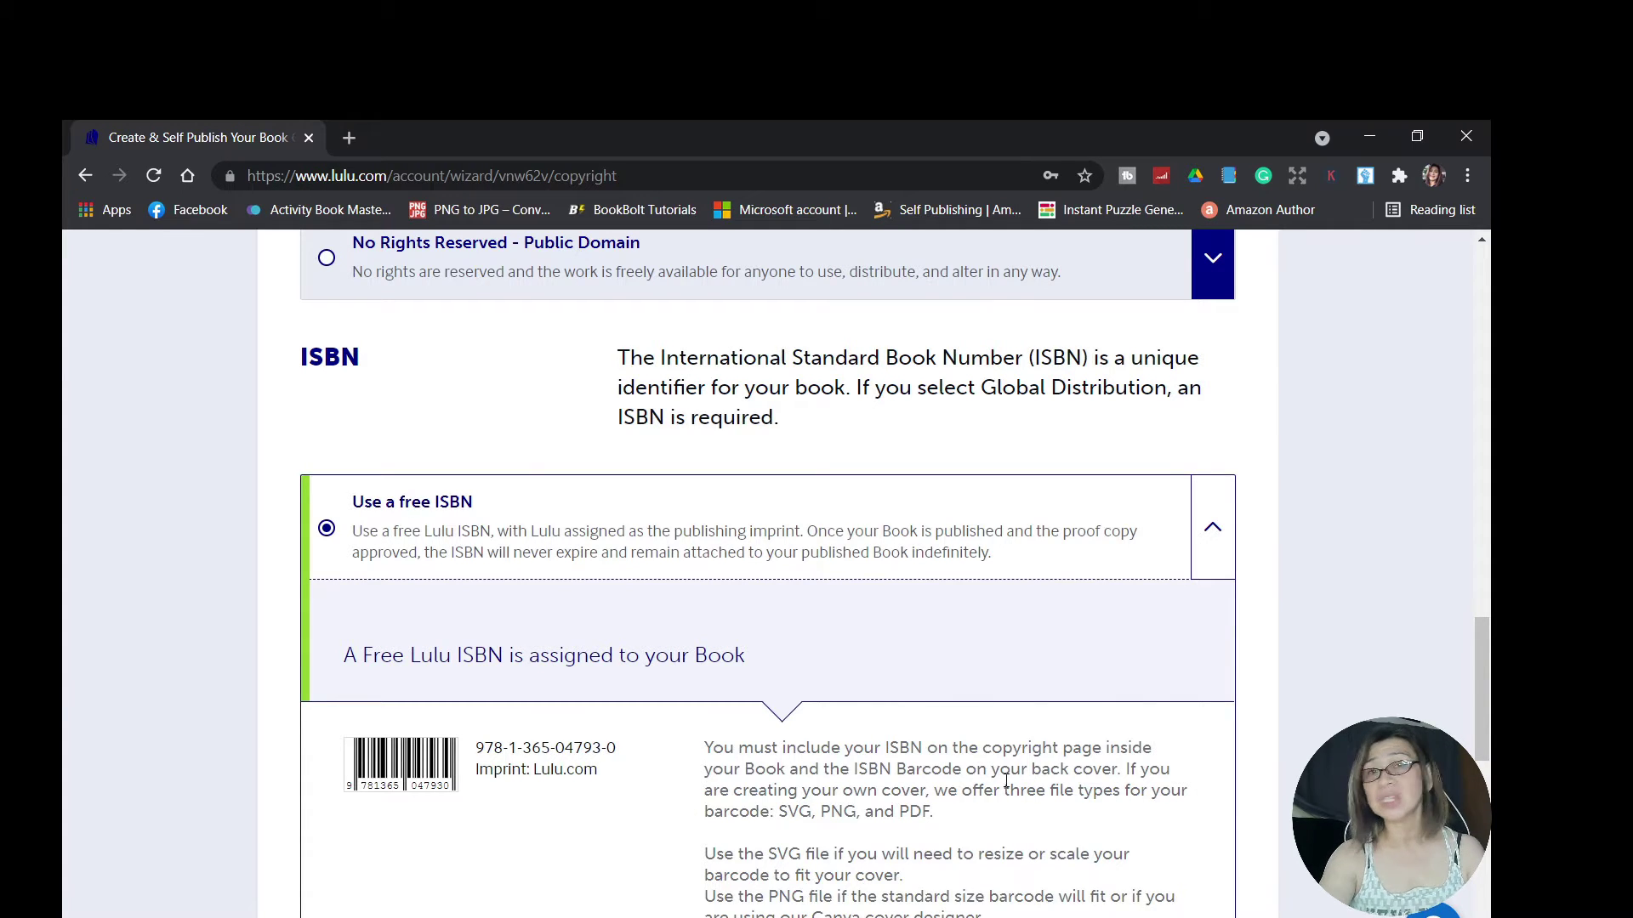
pyautogui.scroll(-2, 606, 855)
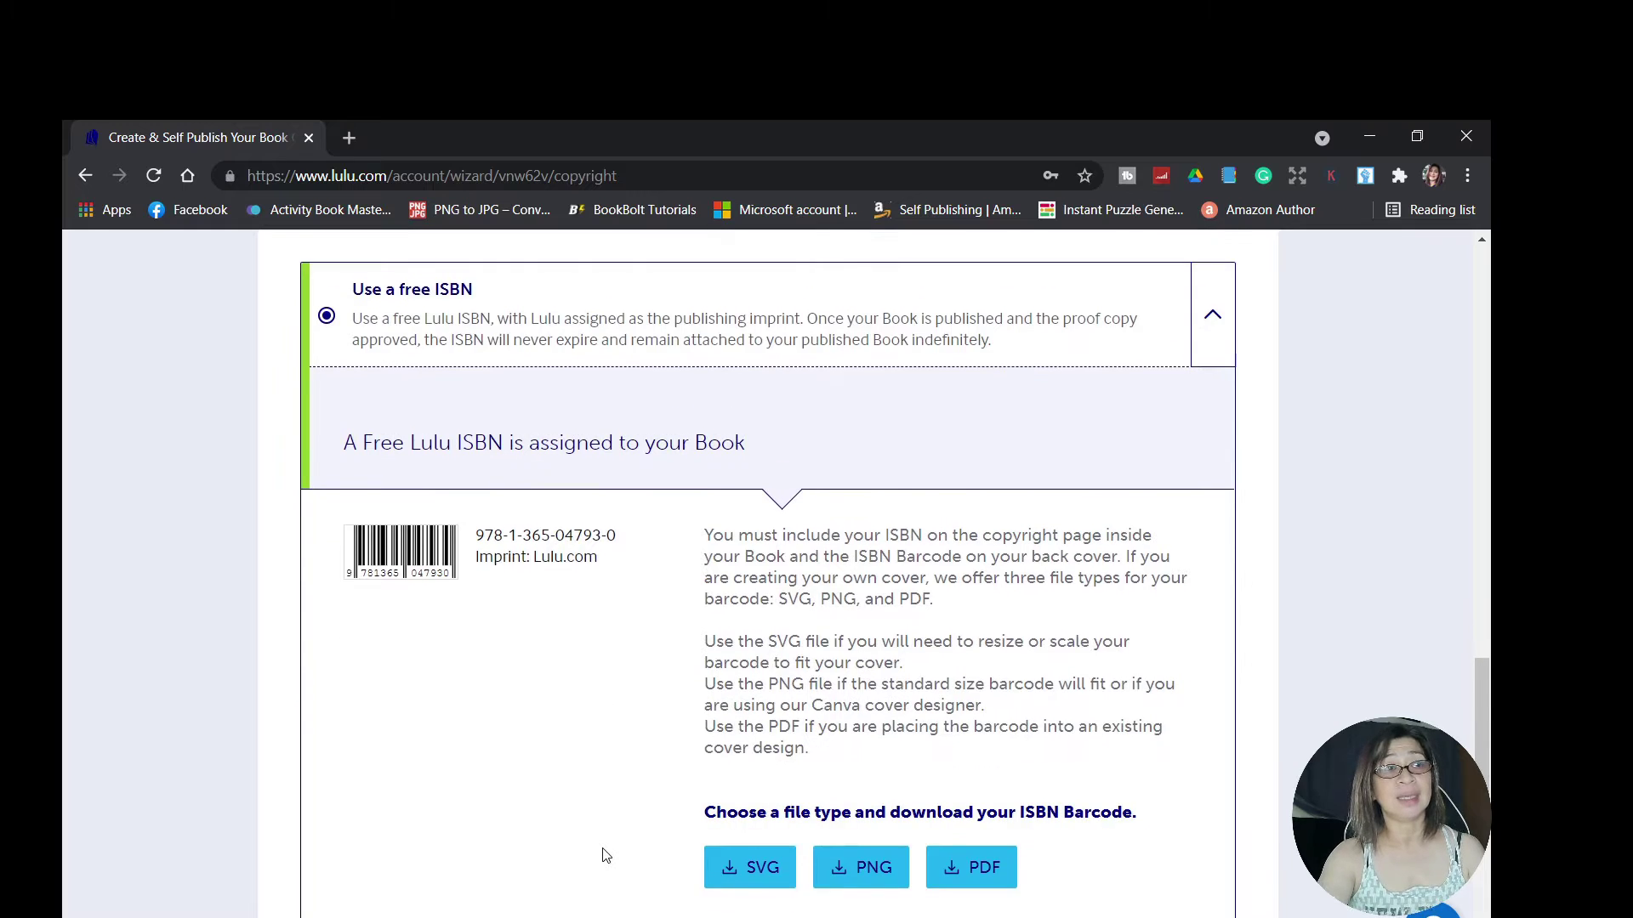
pyautogui.scroll(-1, 605, 855)
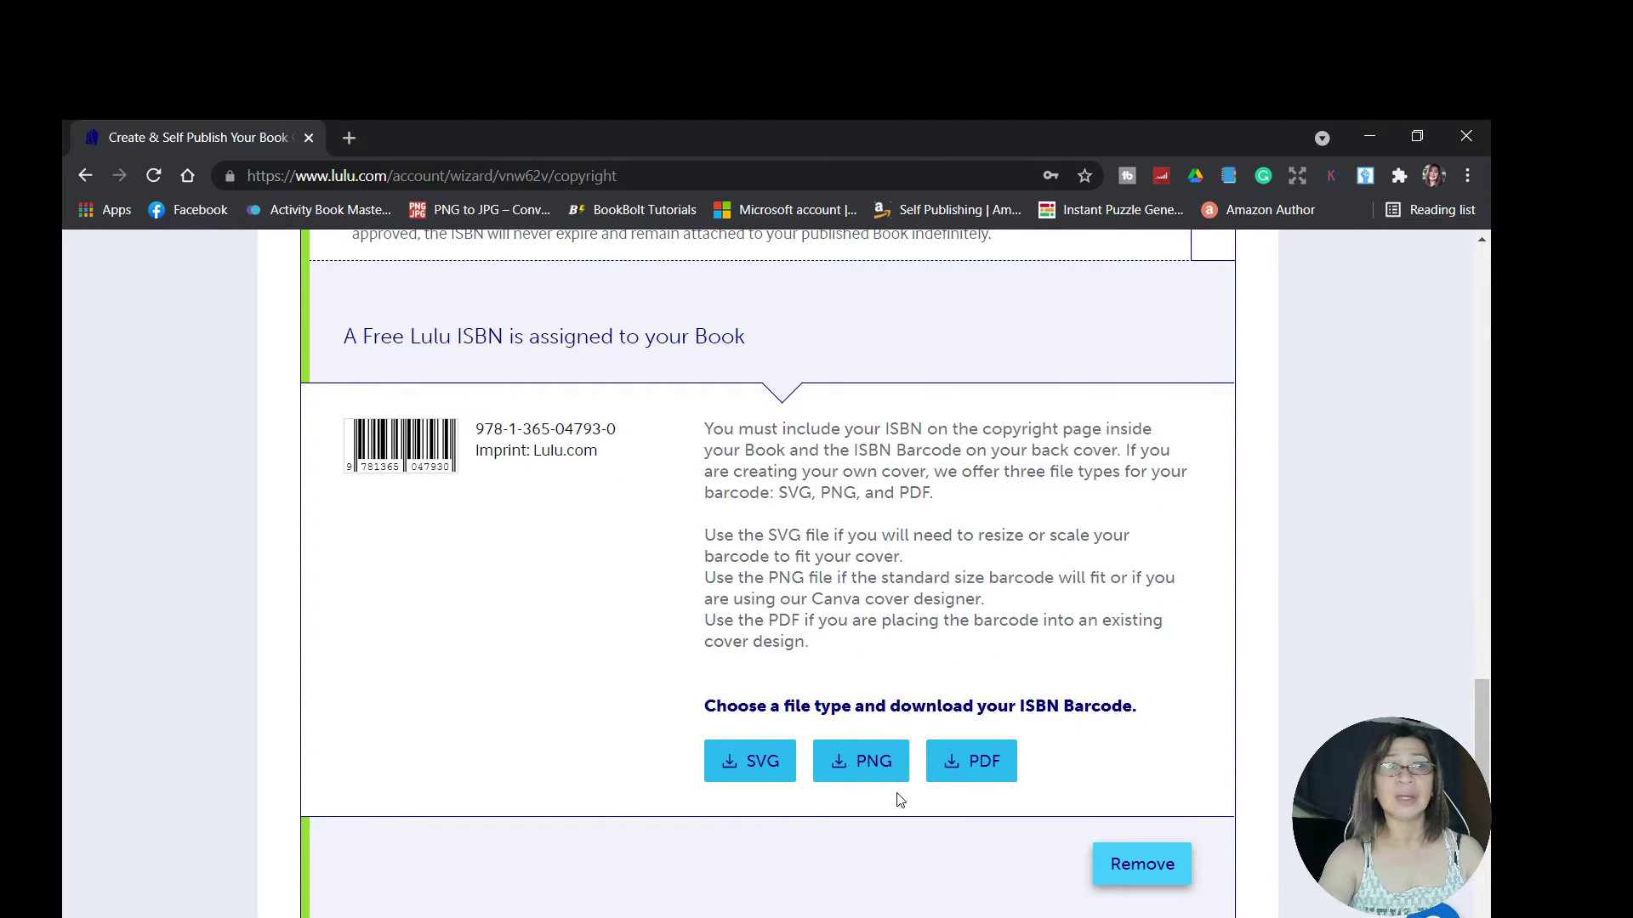
pyautogui.click(976, 762)
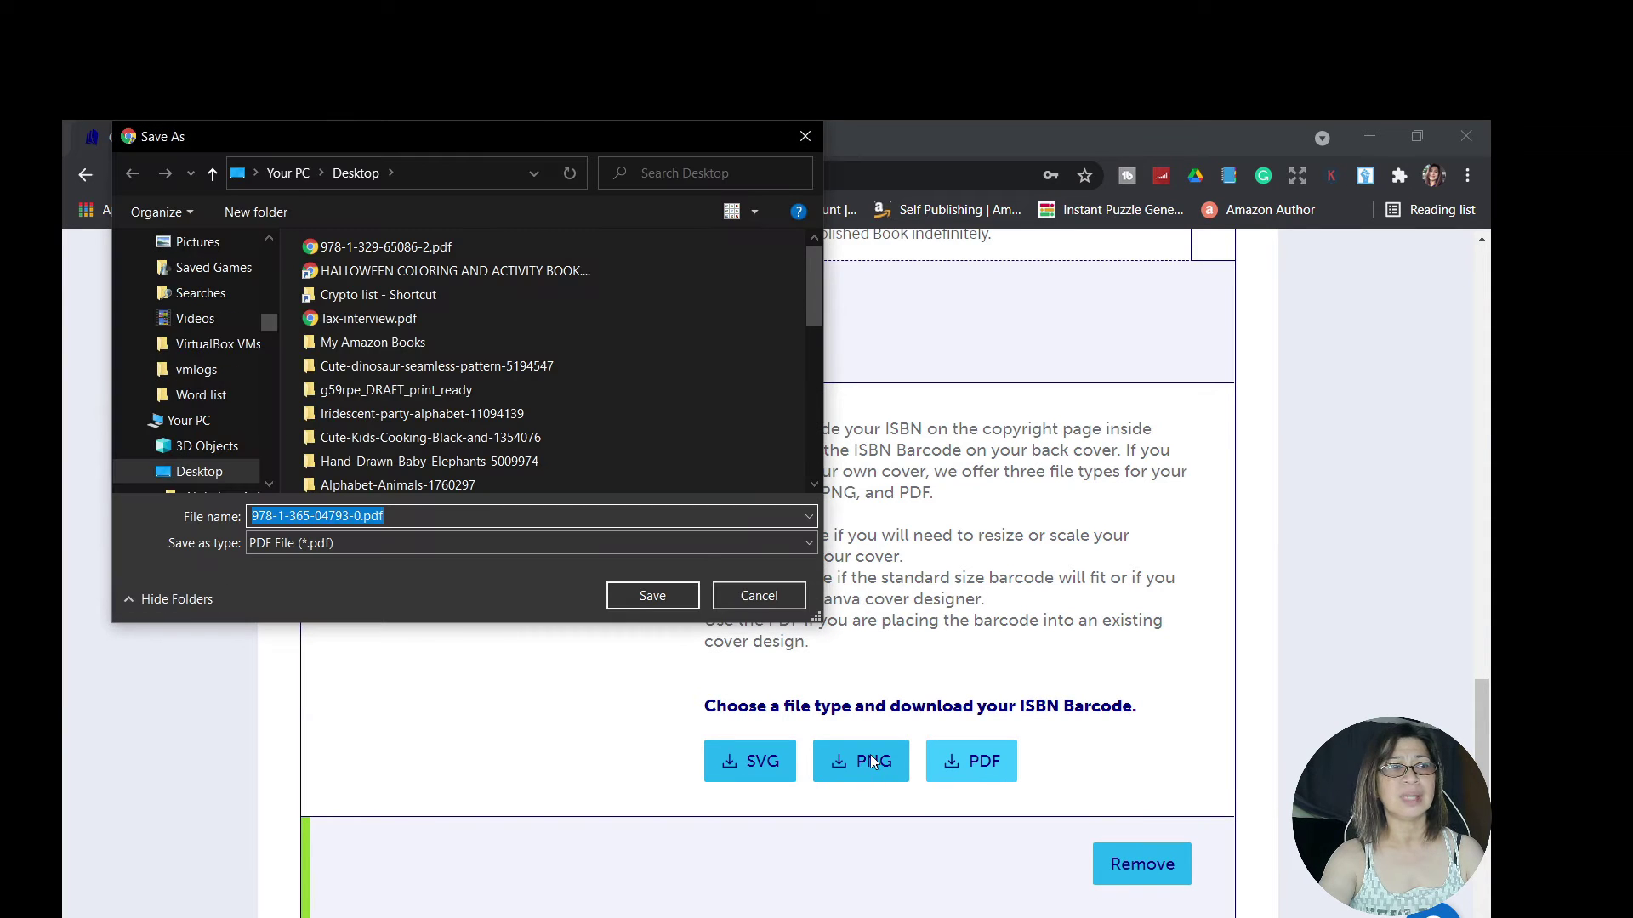
pyautogui.click(870, 758)
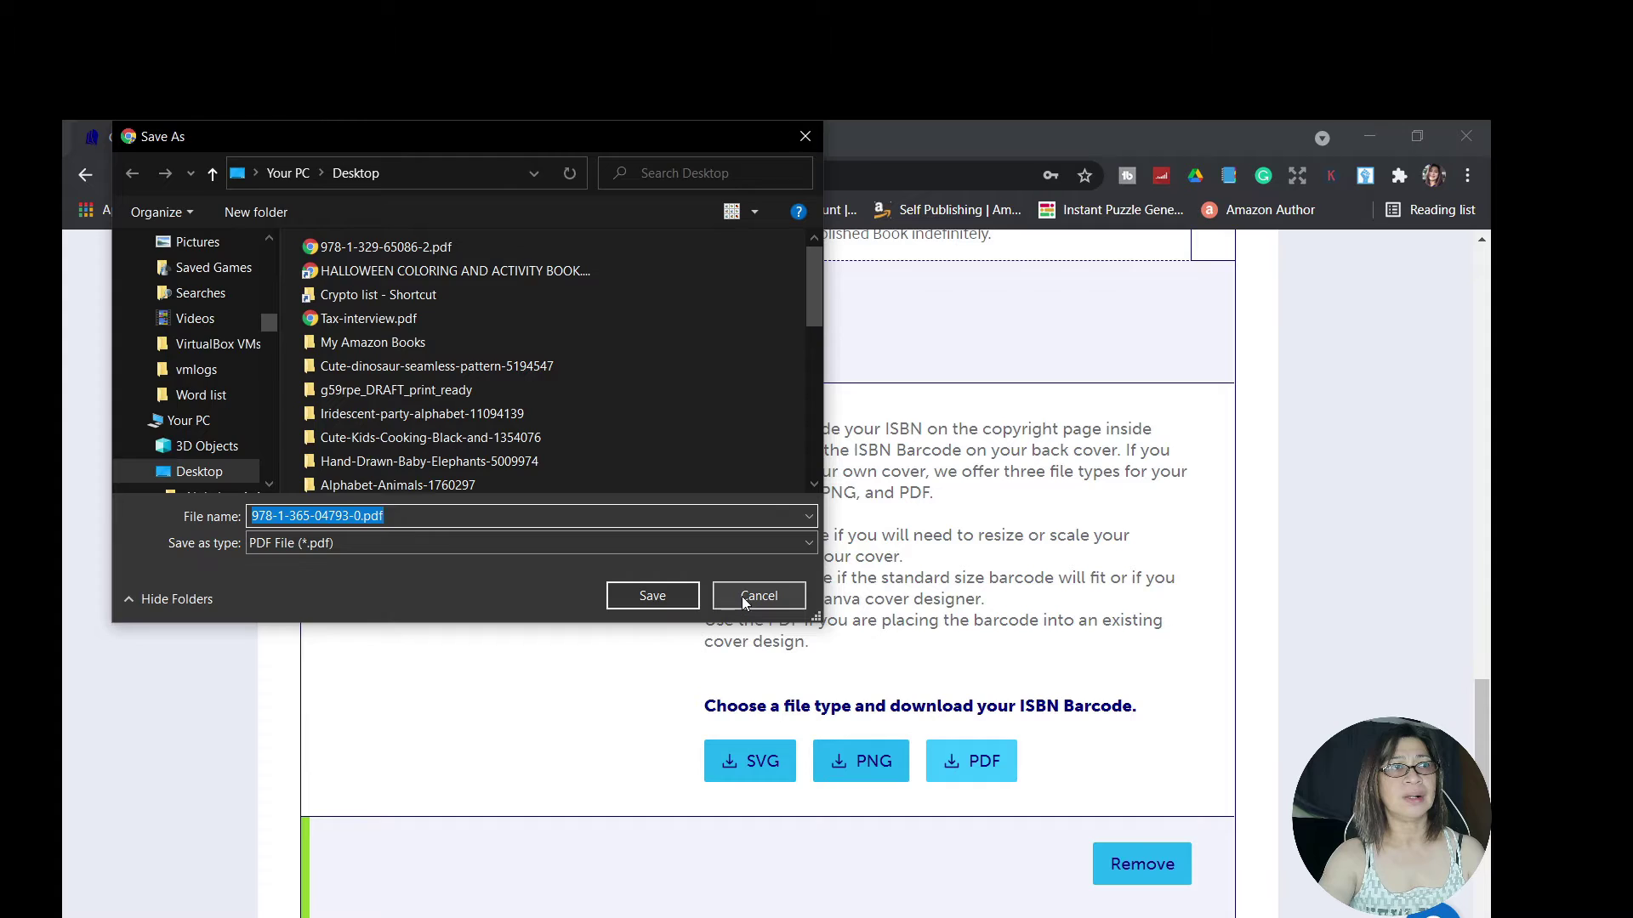
pyautogui.click(741, 595)
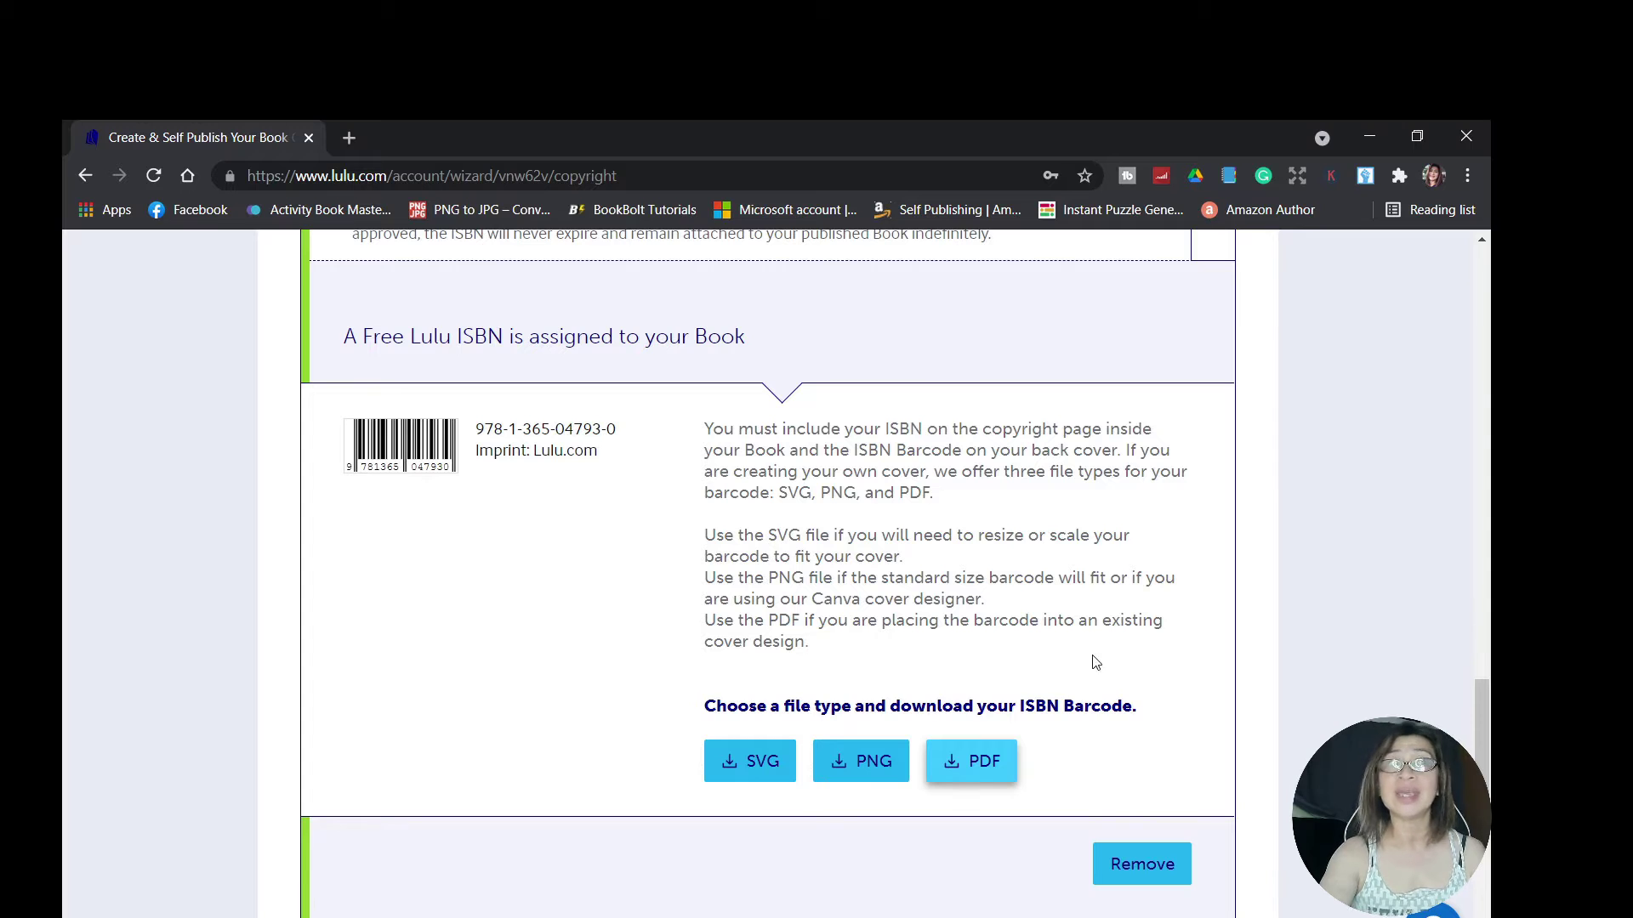
pyautogui.click(977, 767)
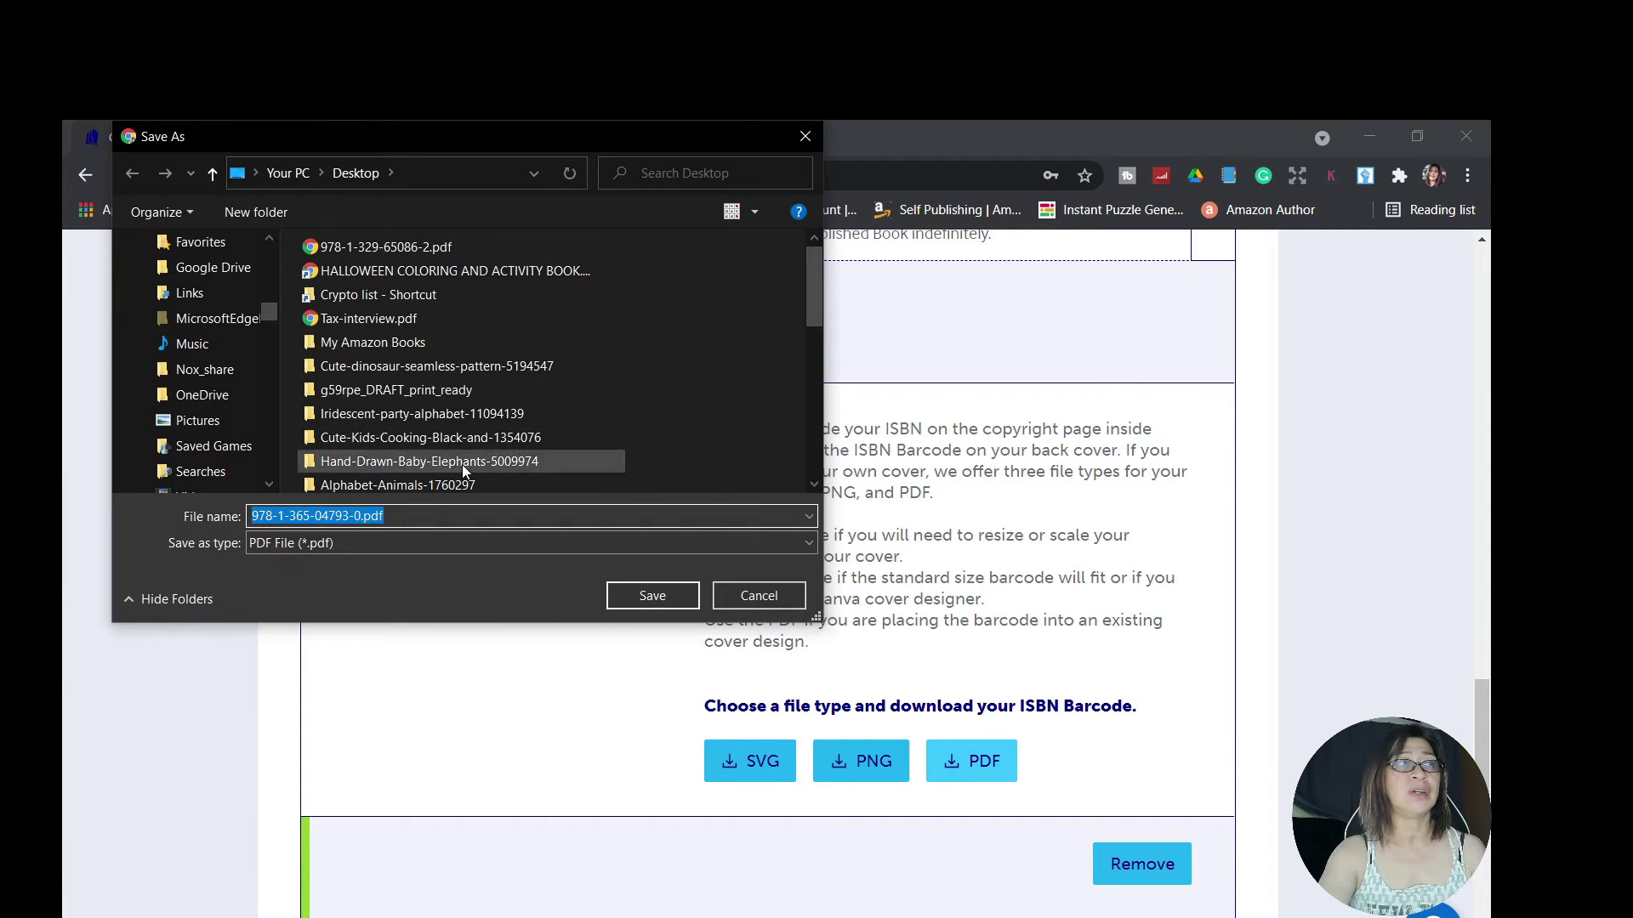
pyautogui.scroll(3, 255, 295)
pyautogui.scroll(5, 265, 264)
pyautogui.click(191, 277)
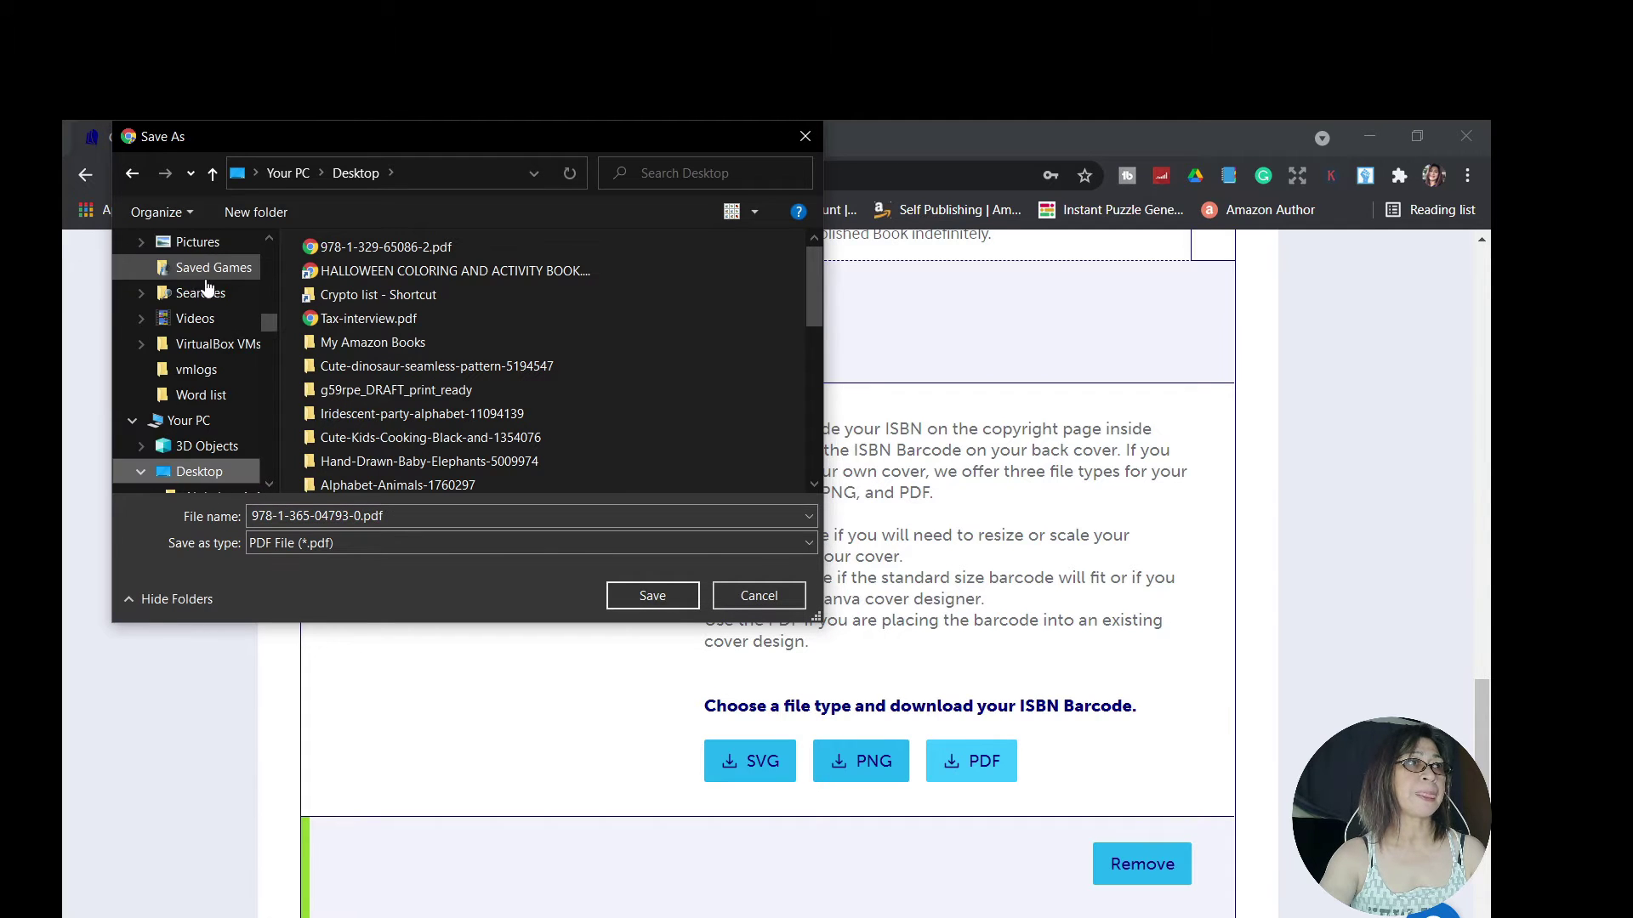
pyautogui.doubleClick(418, 510)
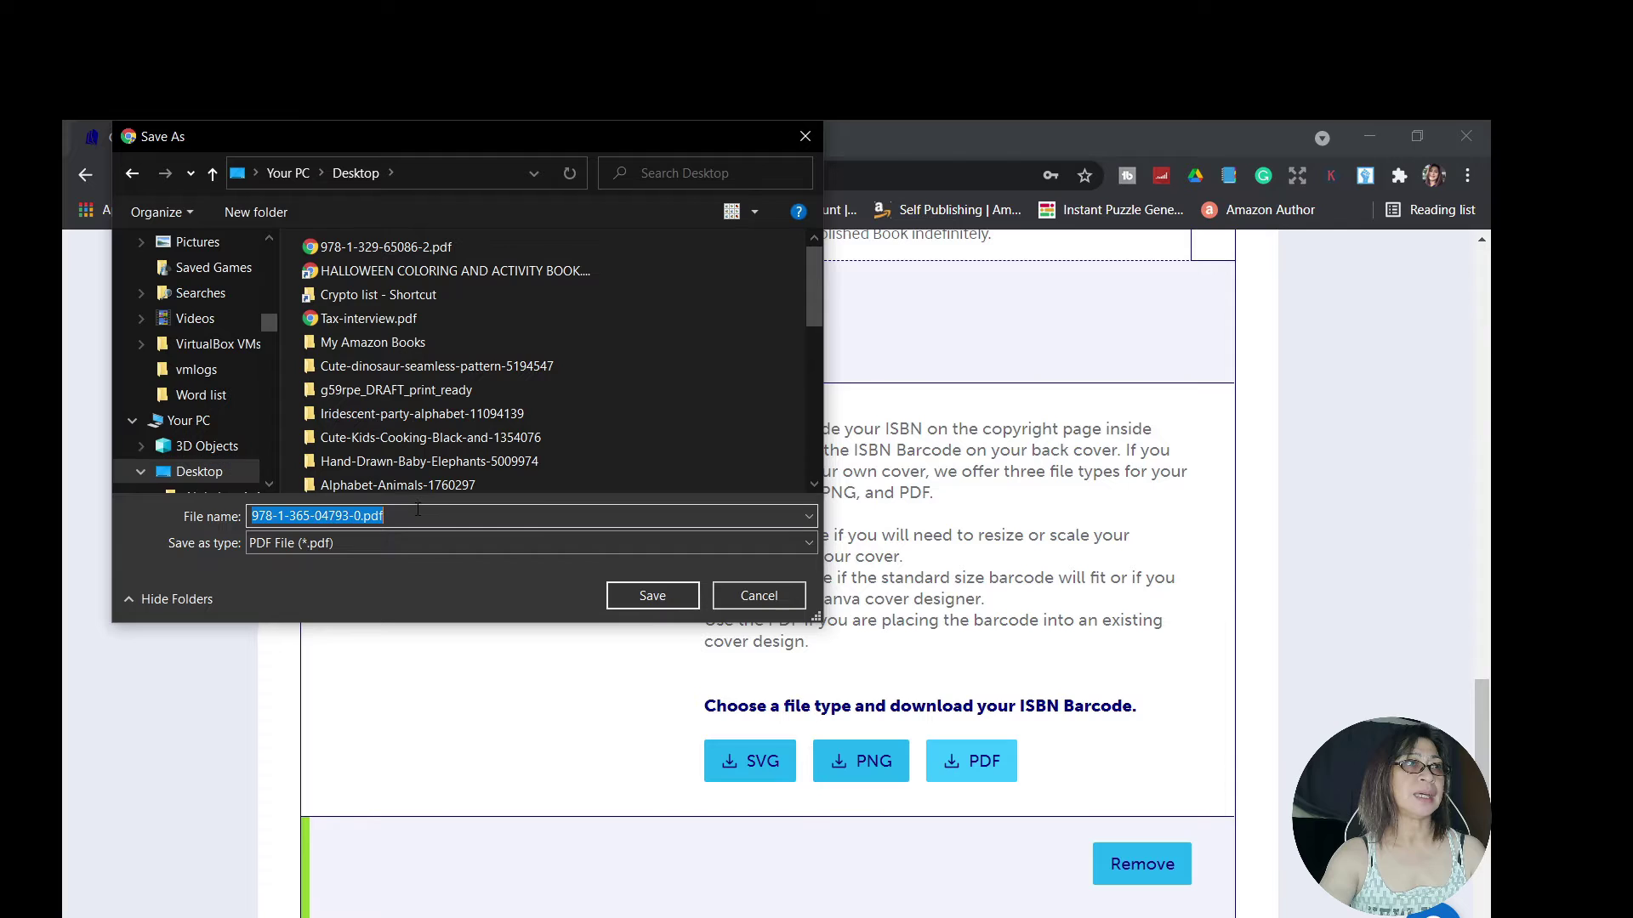
pyautogui.click(419, 514)
pyautogui.write('hardcover')
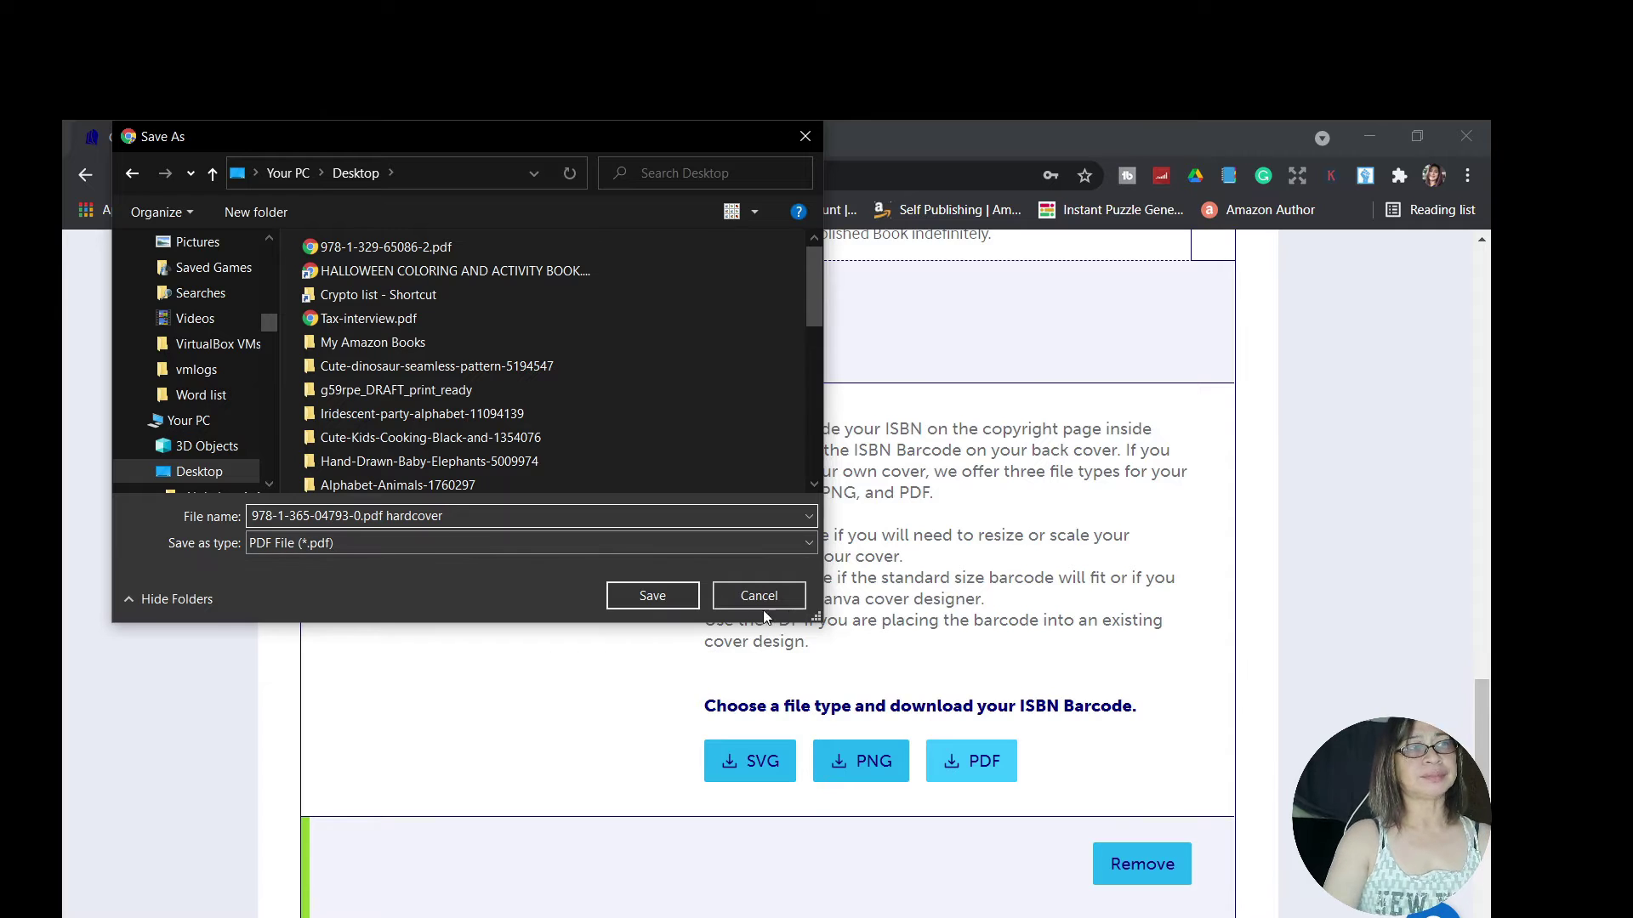
pyautogui.click(645, 591)
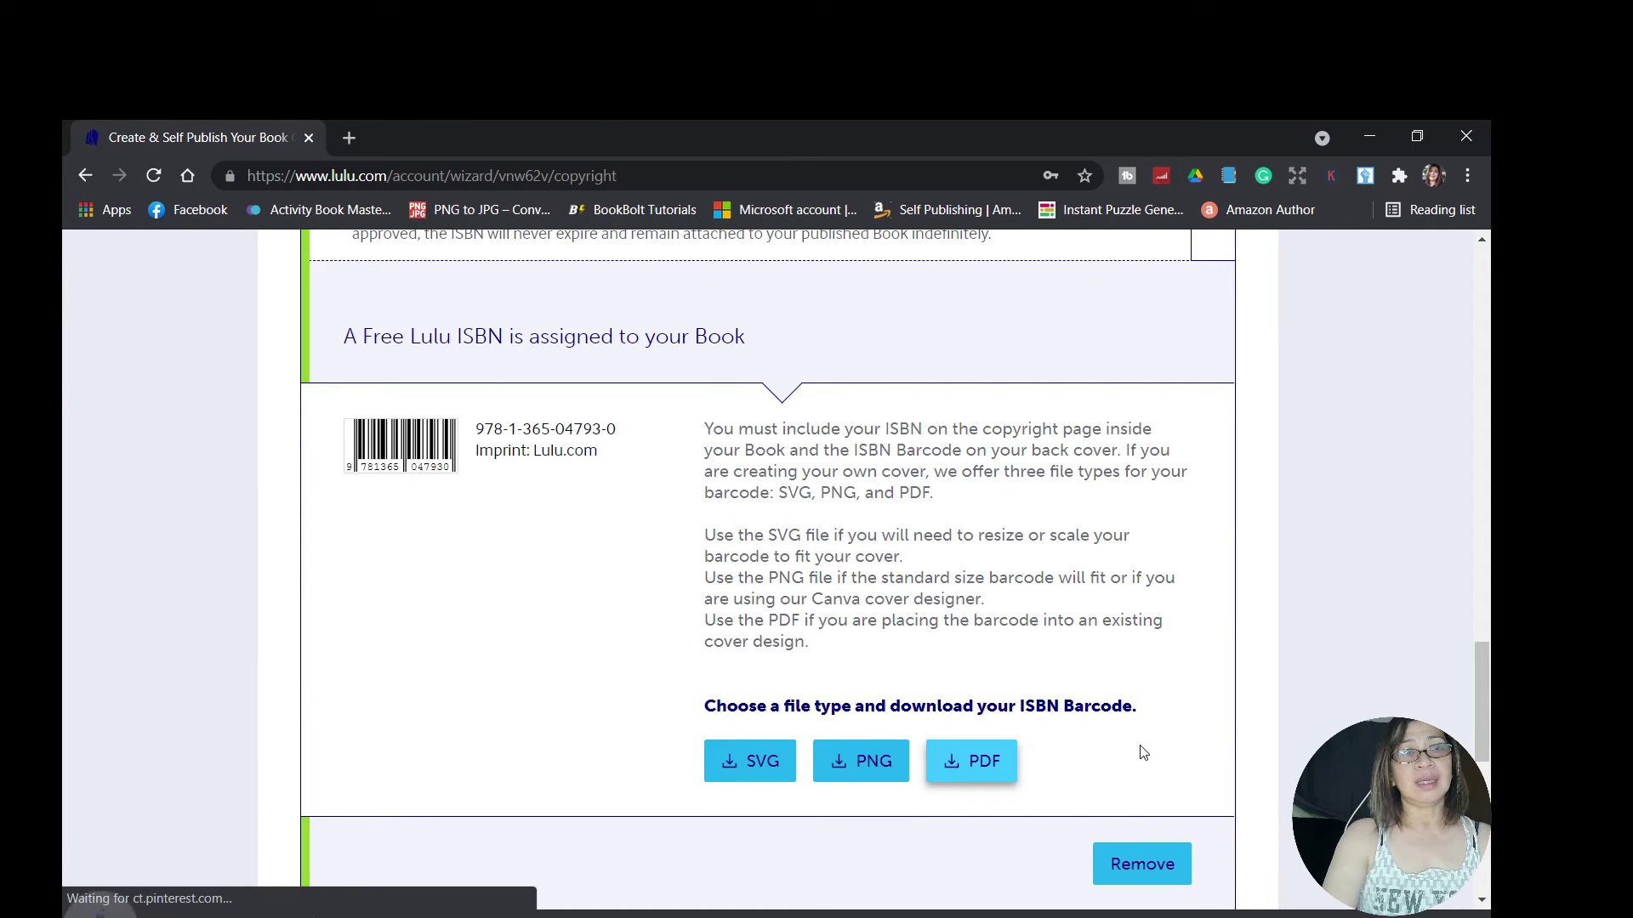
# - Finish the copyright information and continue to designing the book
pyautogui.scroll(-1, 1148, 740)
pyautogui.scroll(-2, 1150, 738)
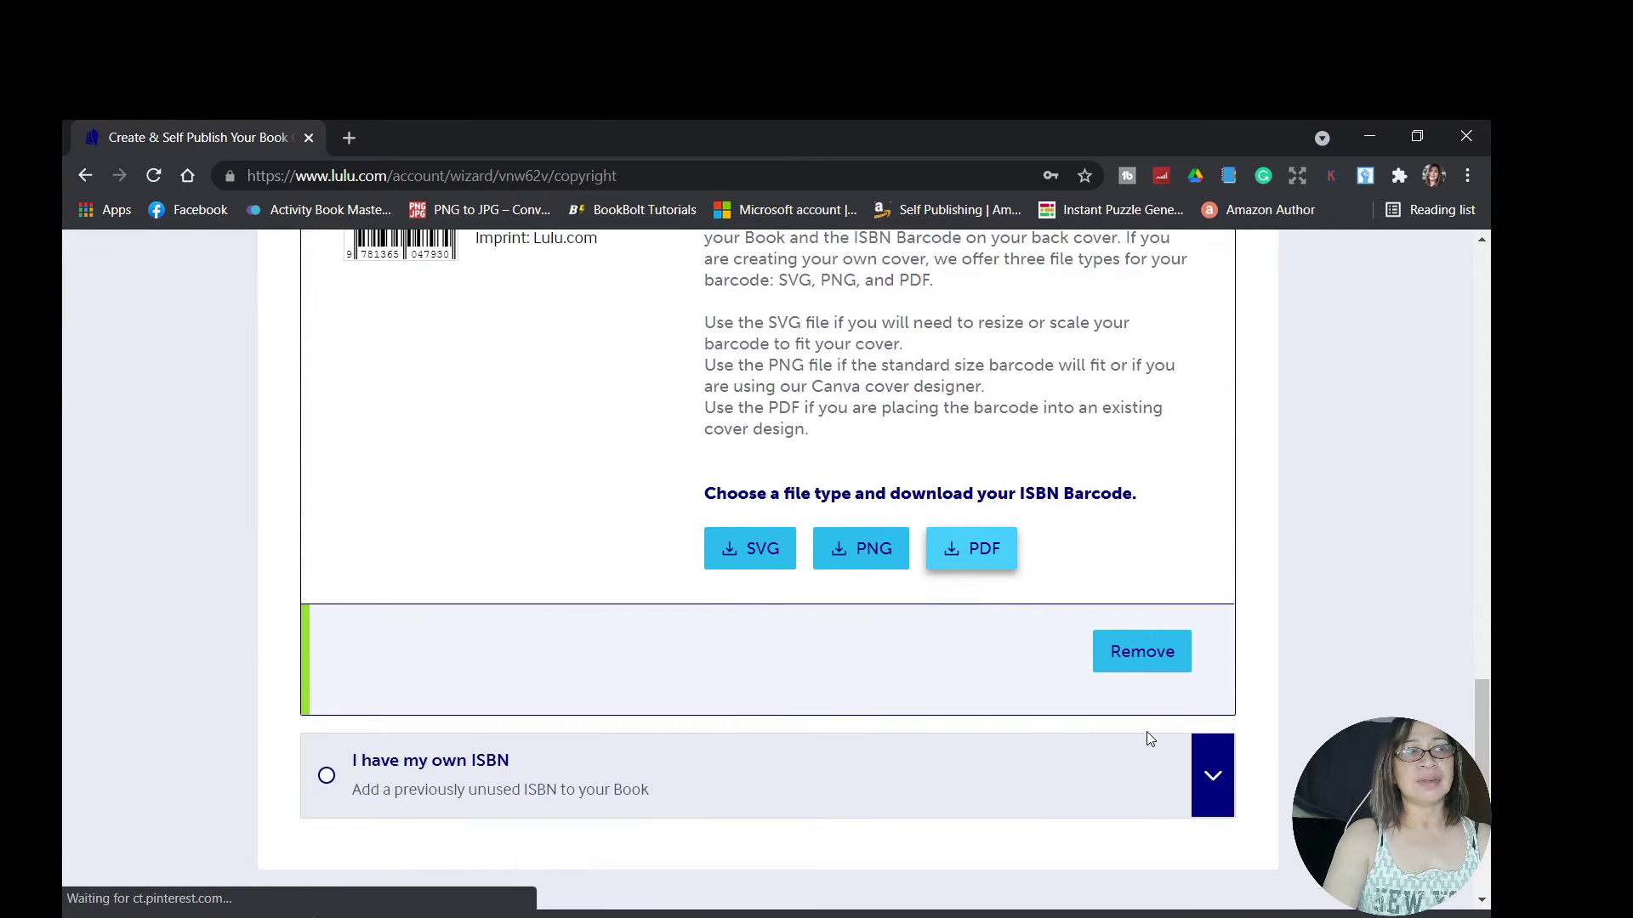
pyautogui.scroll(-1, 1148, 740)
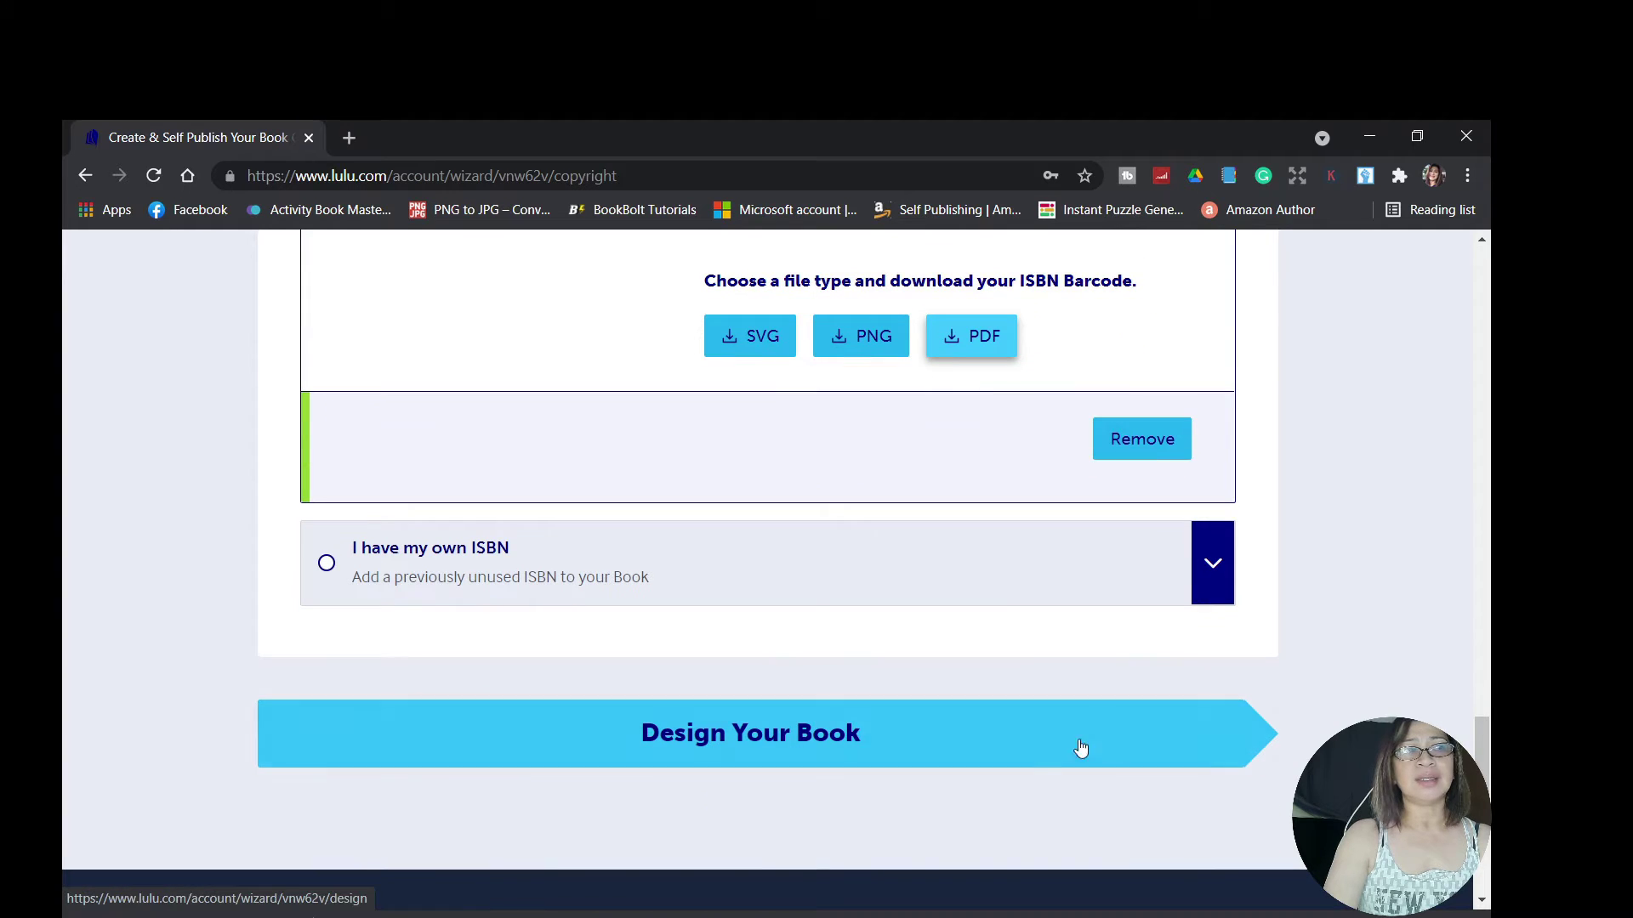
pyautogui.click(825, 741)
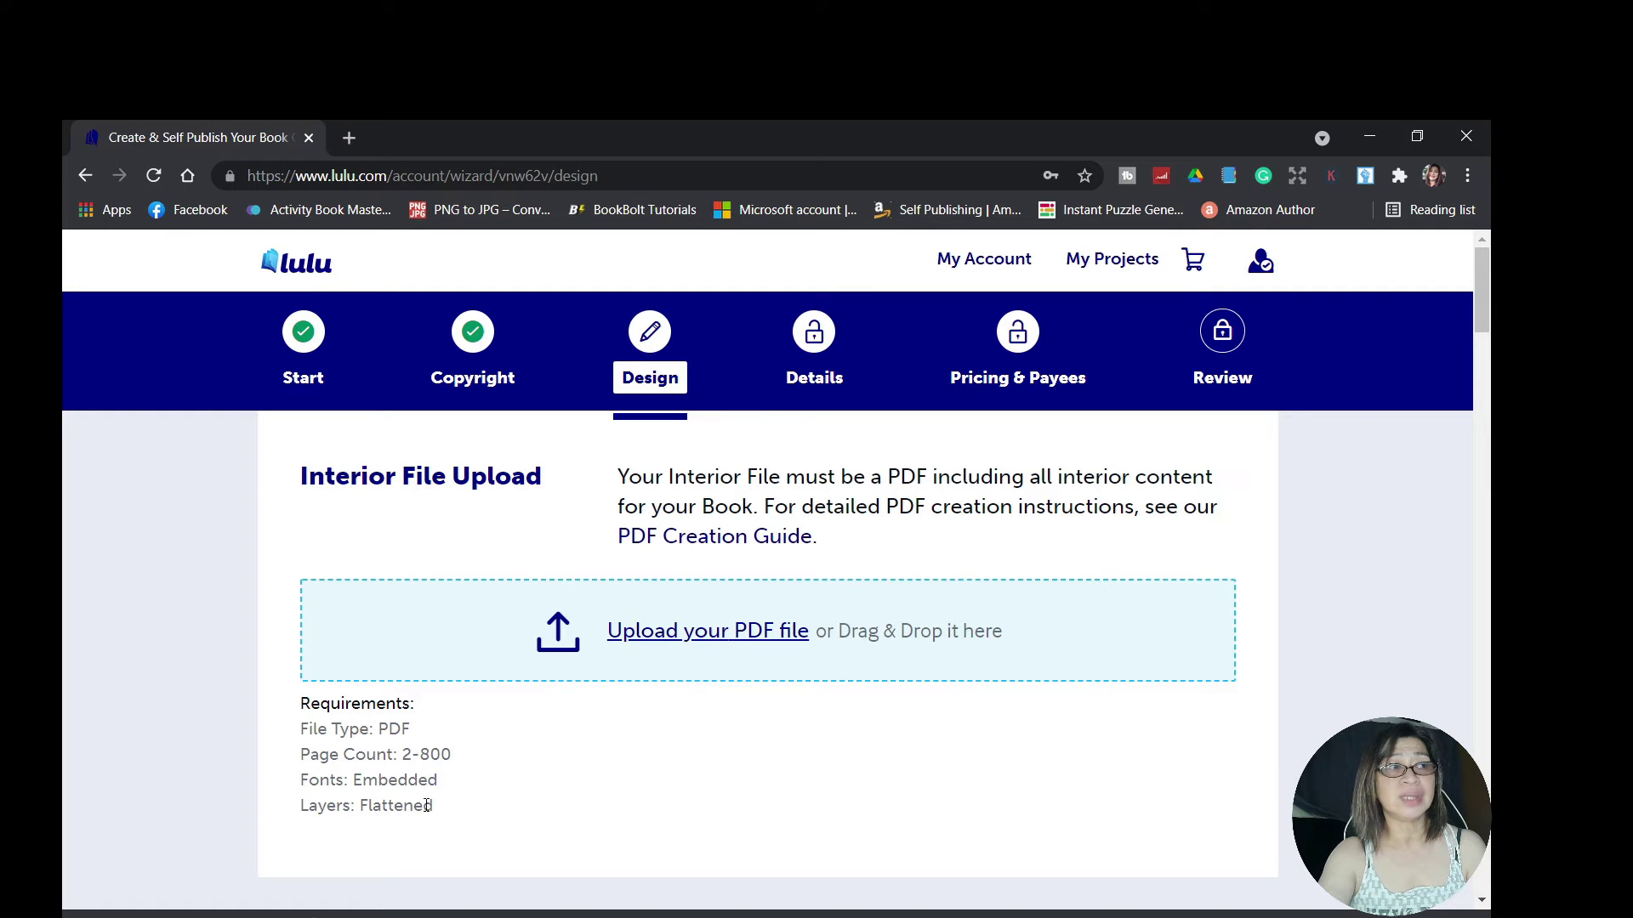
# - Upload "teachers journal interior.pdf" from the My Amazon Books folder on the Desktop as the book's interior file
pyautogui.click(713, 636)
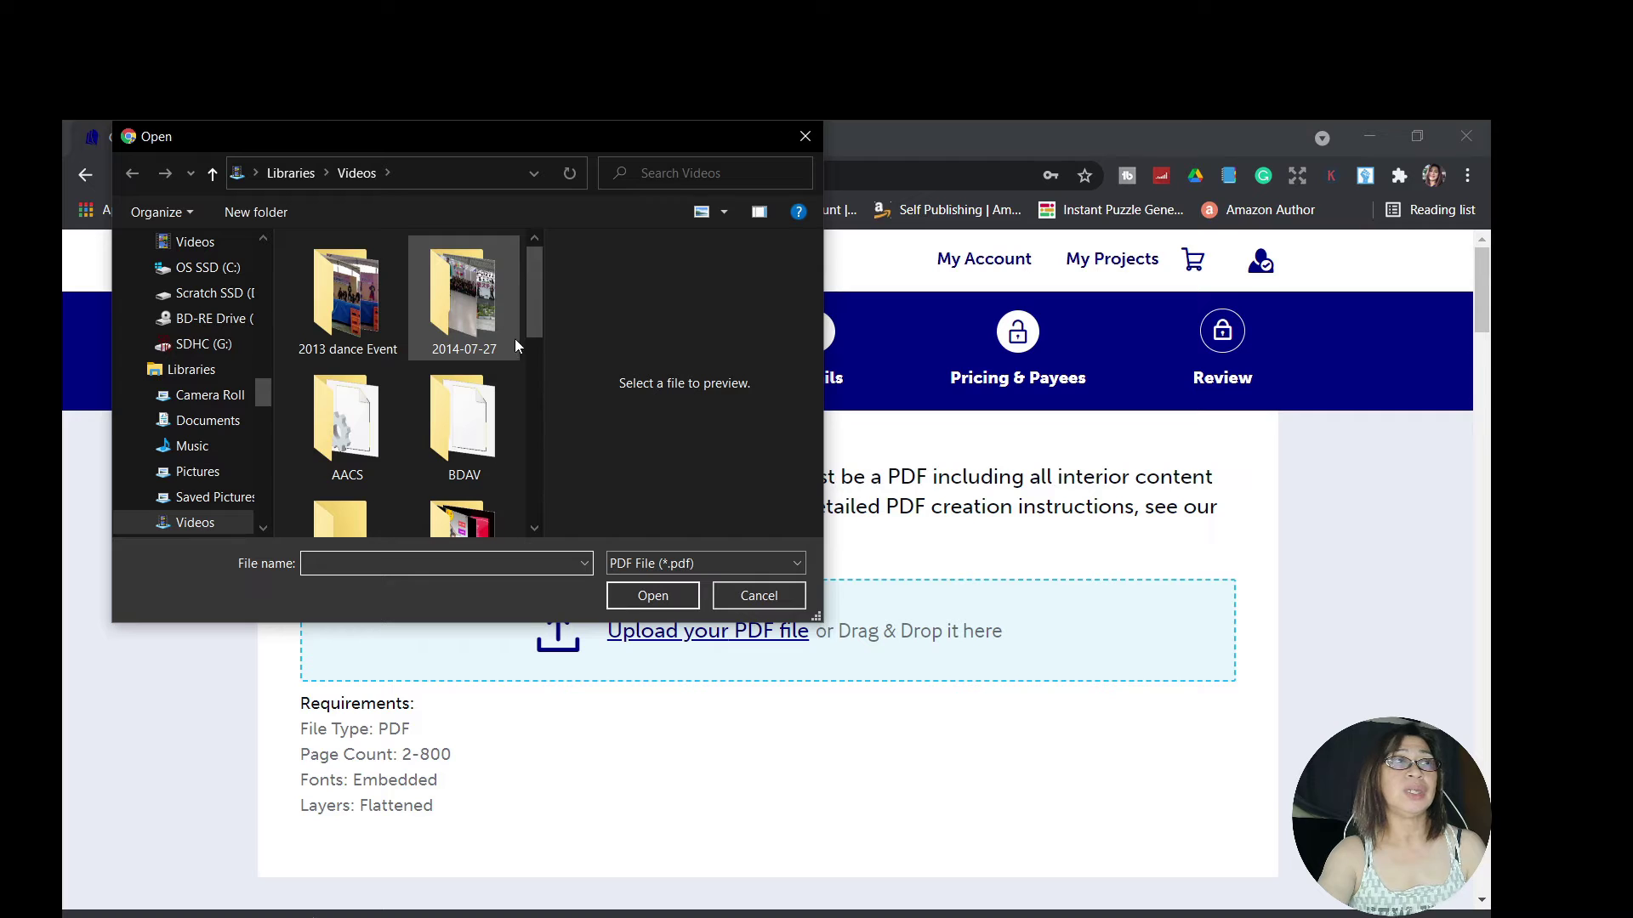
pyautogui.scroll(10, 262, 347)
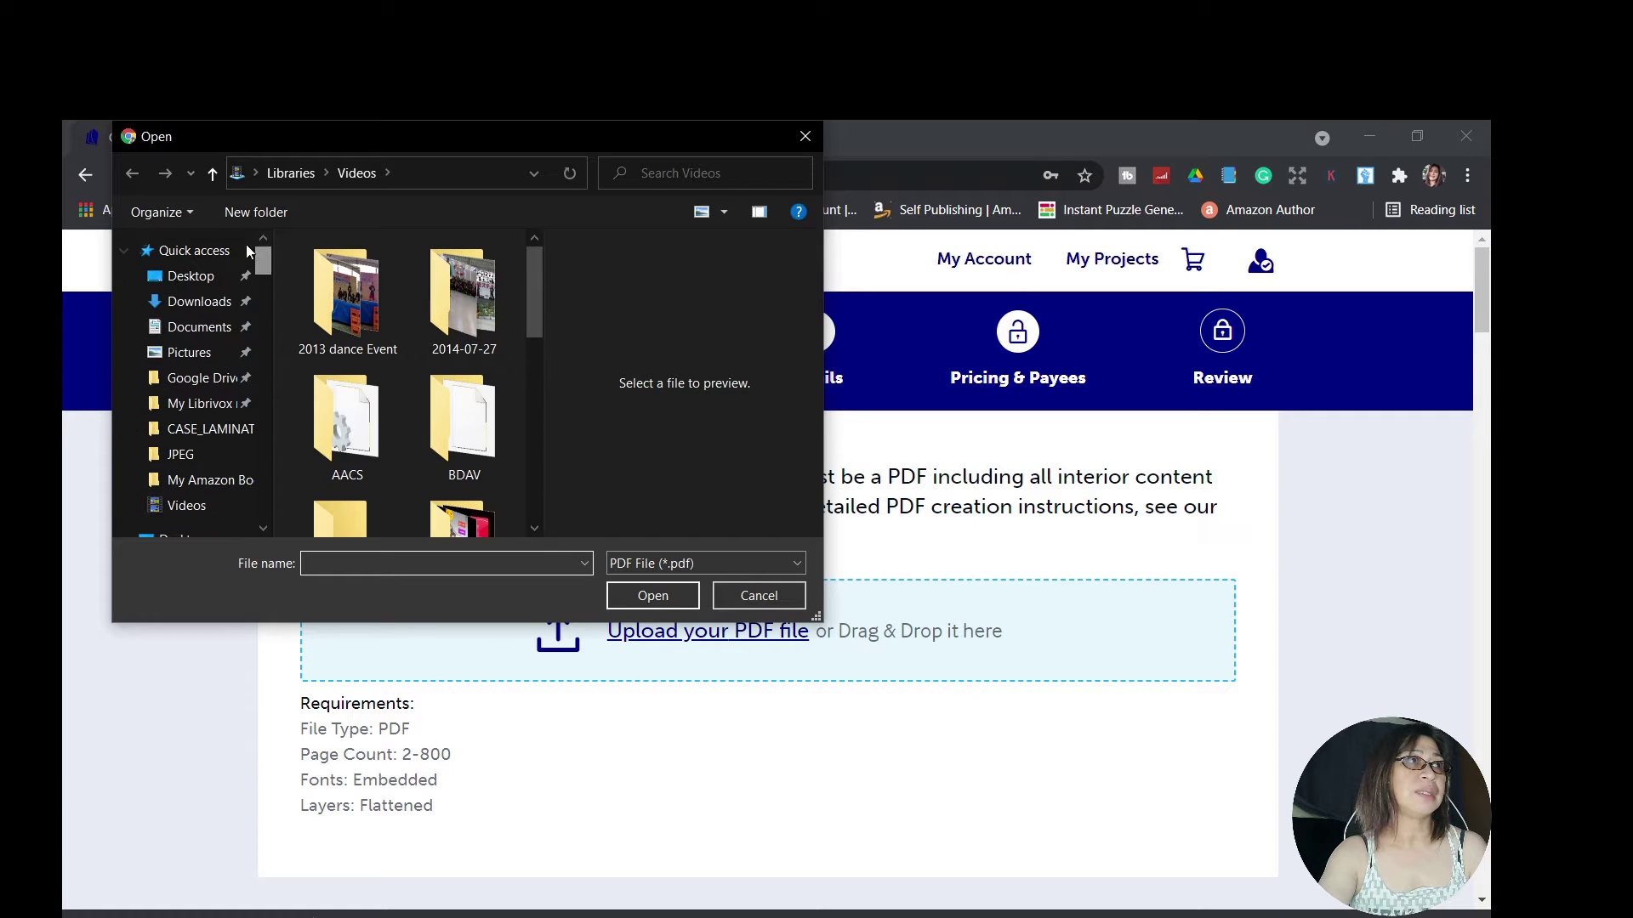
pyautogui.click(187, 277)
pyautogui.doubleClick(366, 364)
pyautogui.click(330, 476)
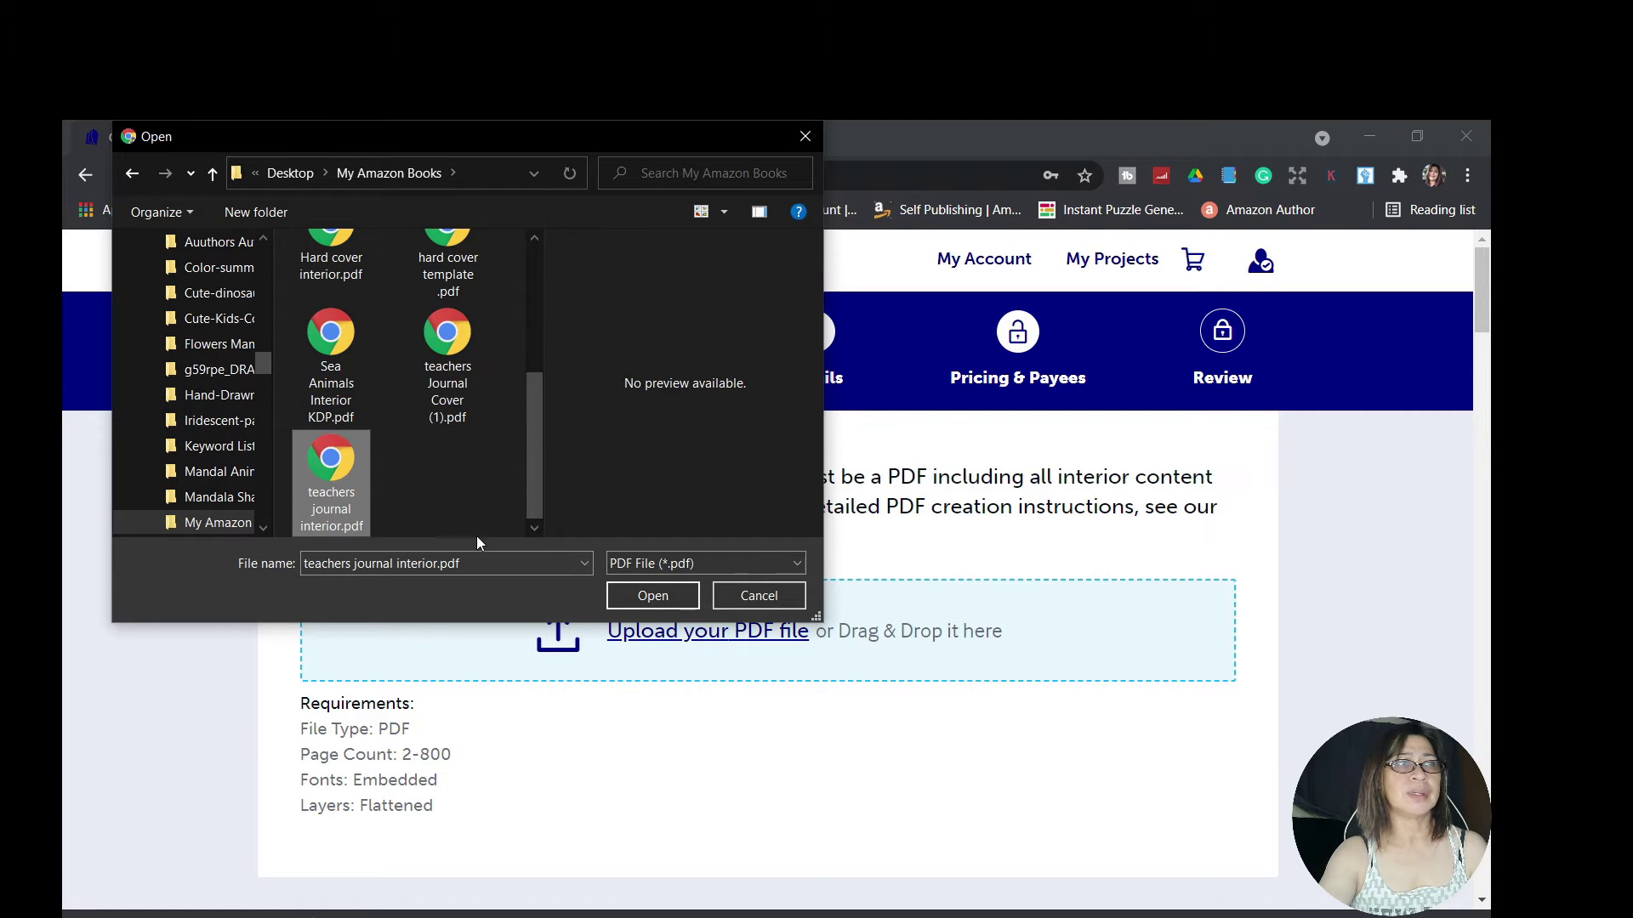
pyautogui.click(636, 598)
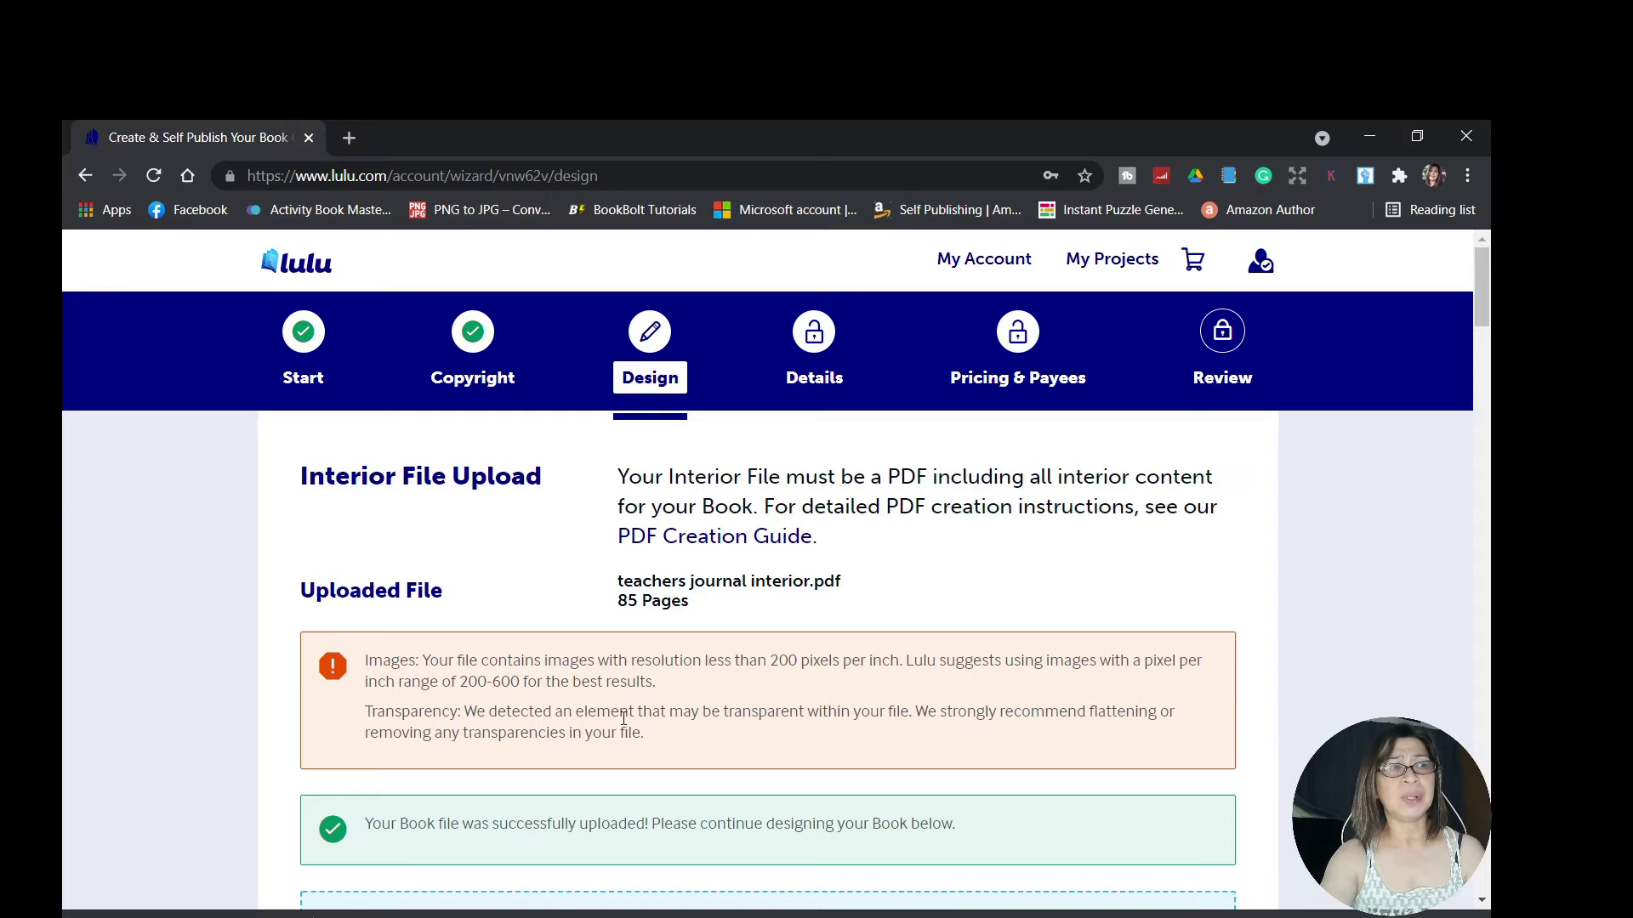
# - Review the interior file's upload messages, the book size and page count, and the interior color options
pyautogui.scroll(-3, 623, 719)
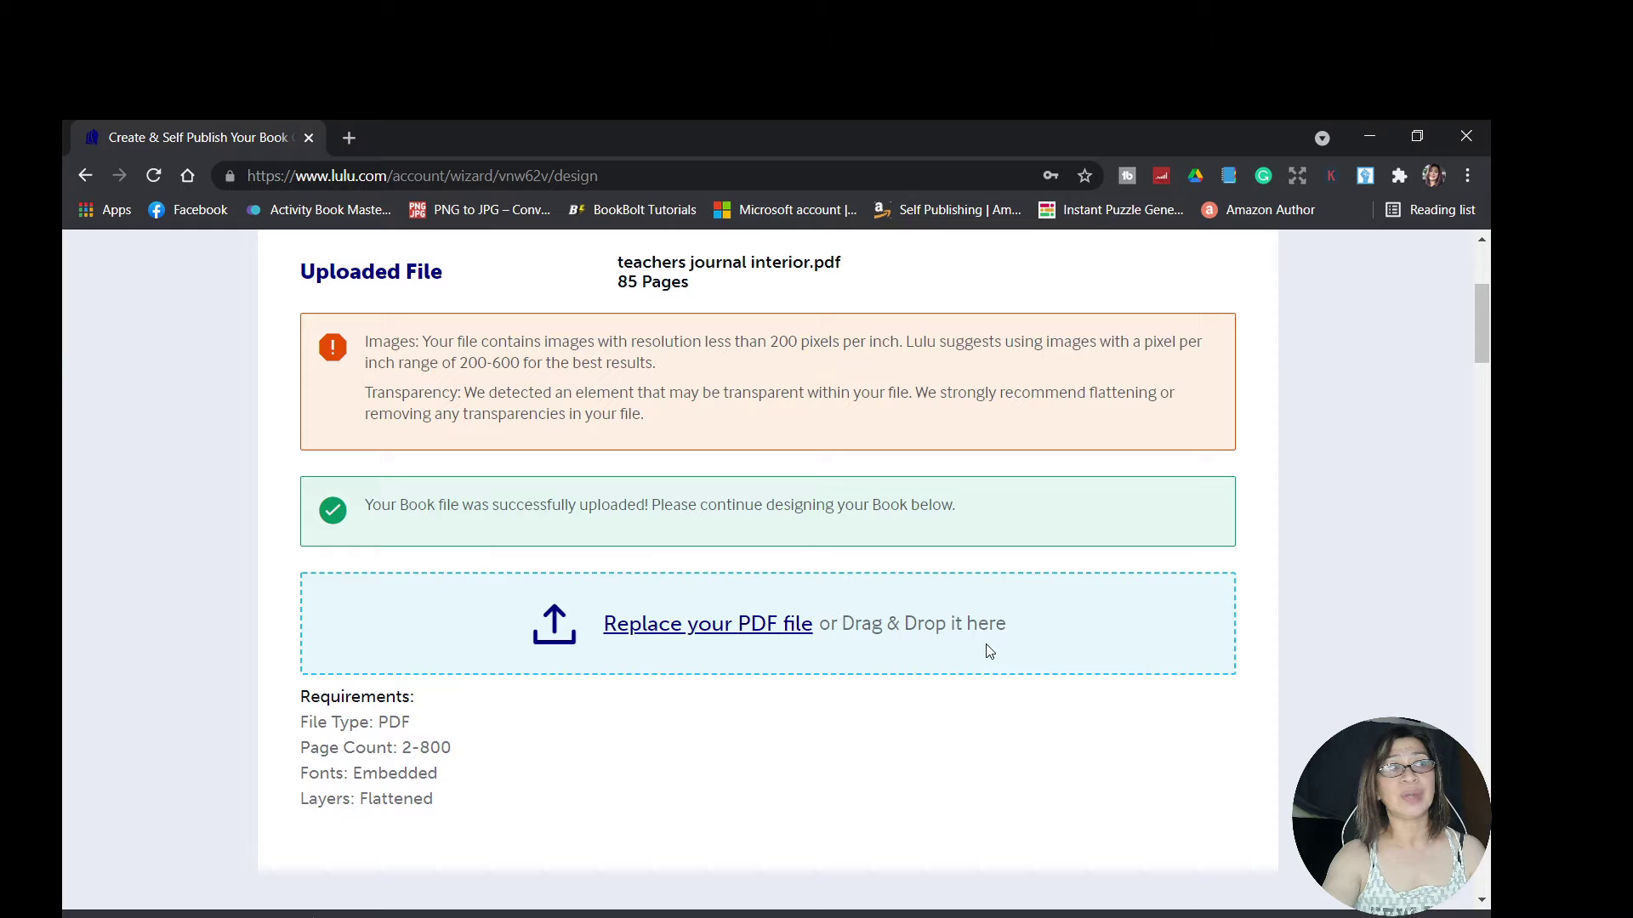
pyautogui.scroll(-5, 729, 680)
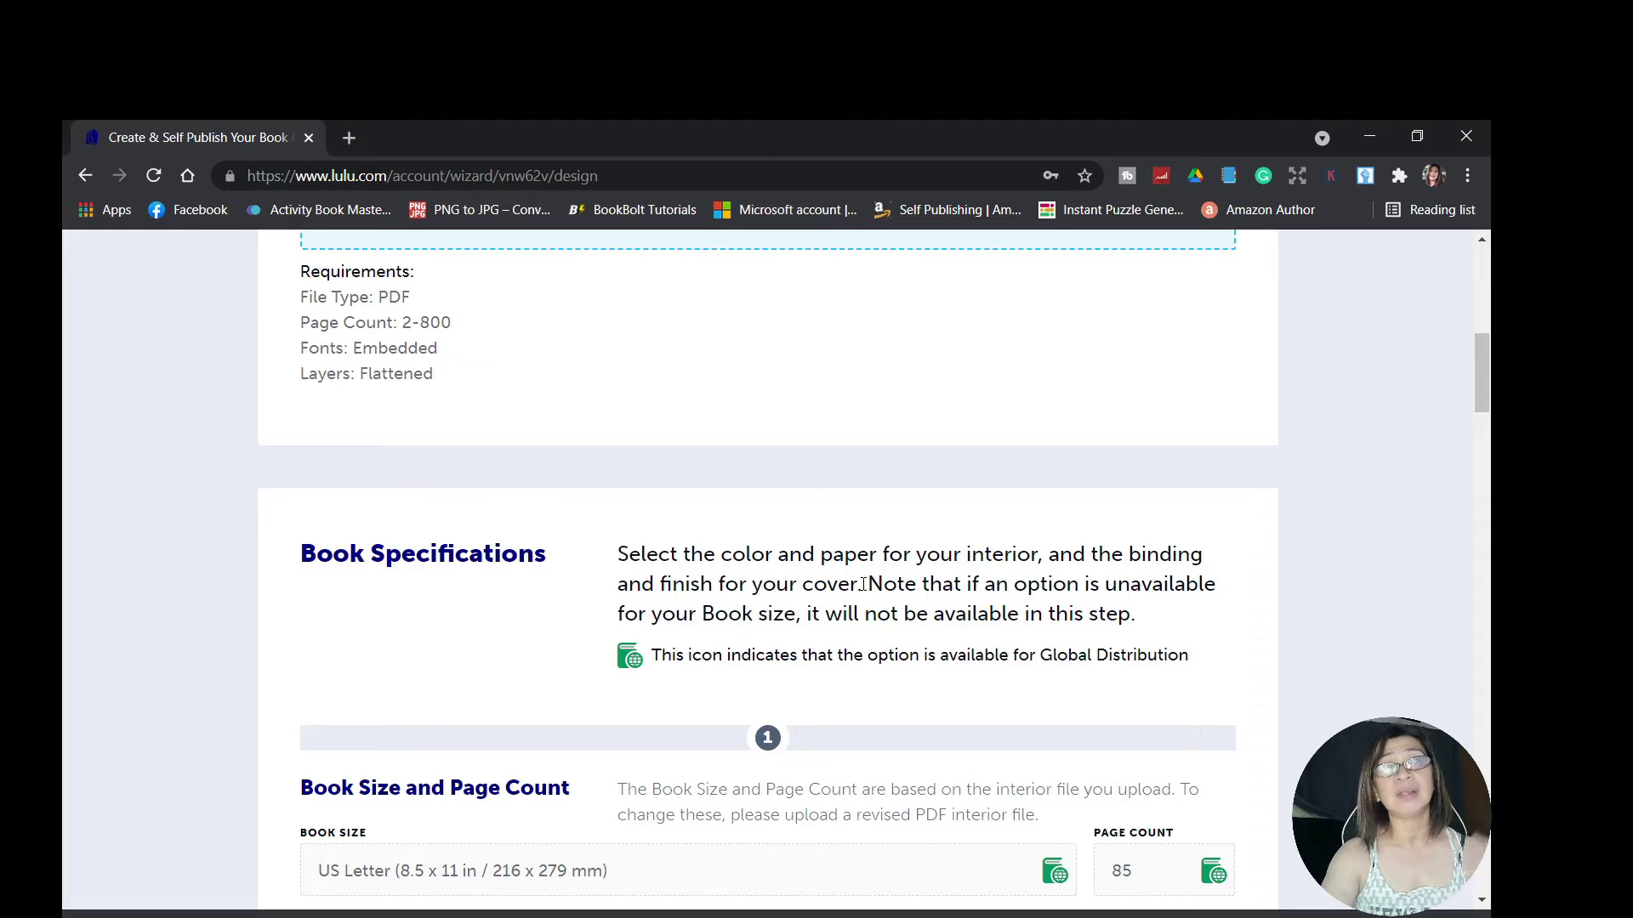
pyautogui.scroll(-4, 945, 590)
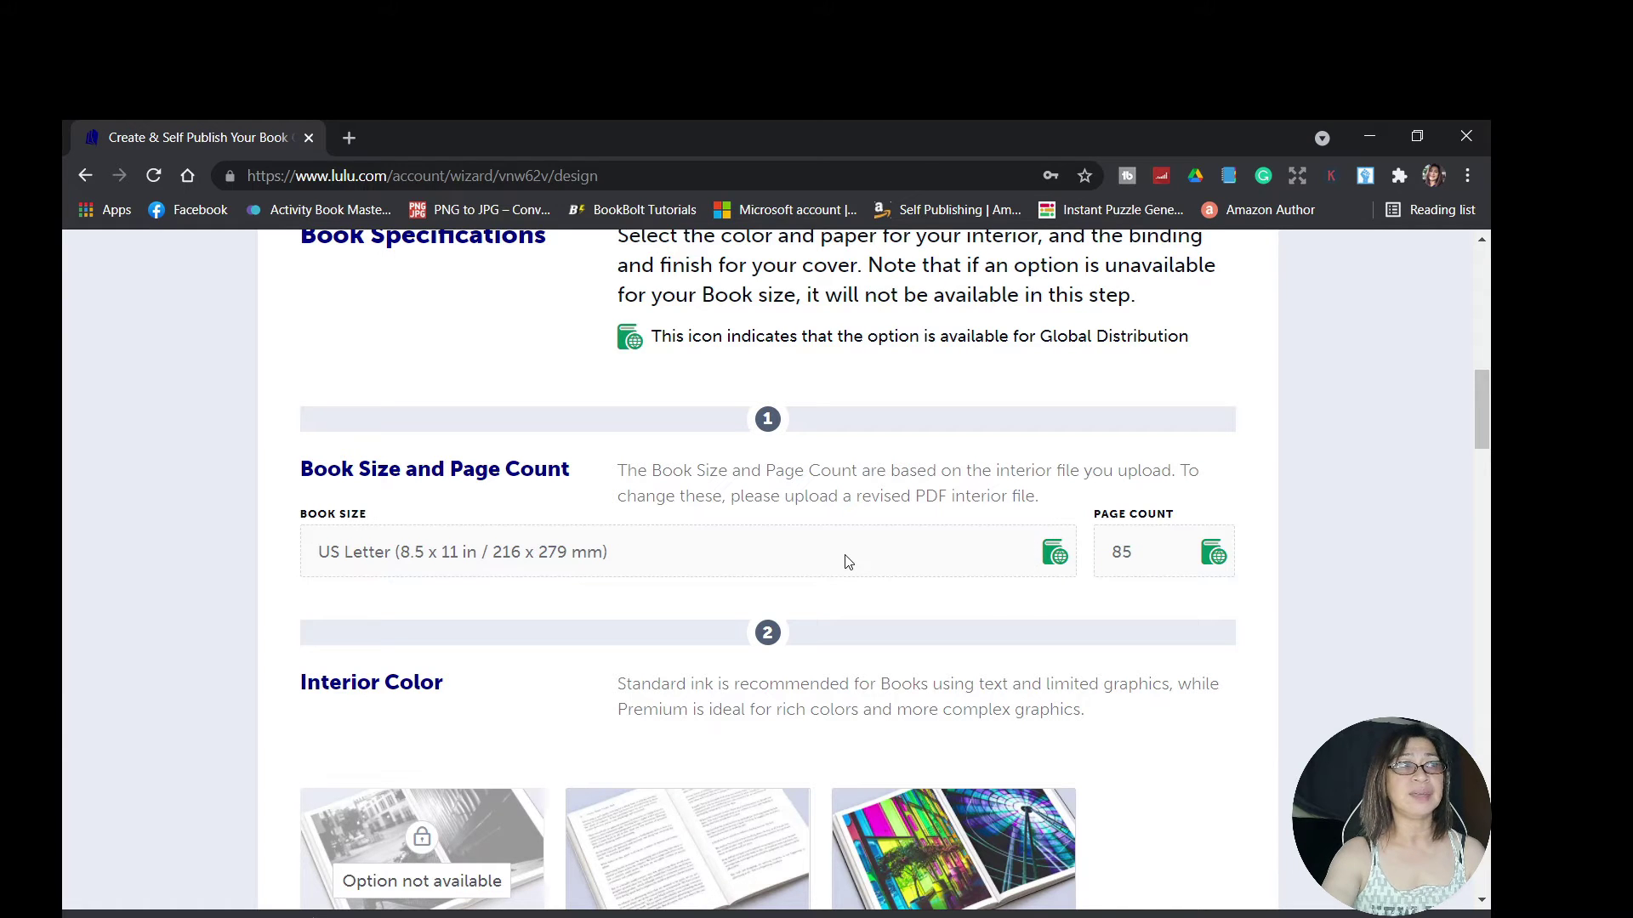
pyautogui.scroll(-1, 848, 562)
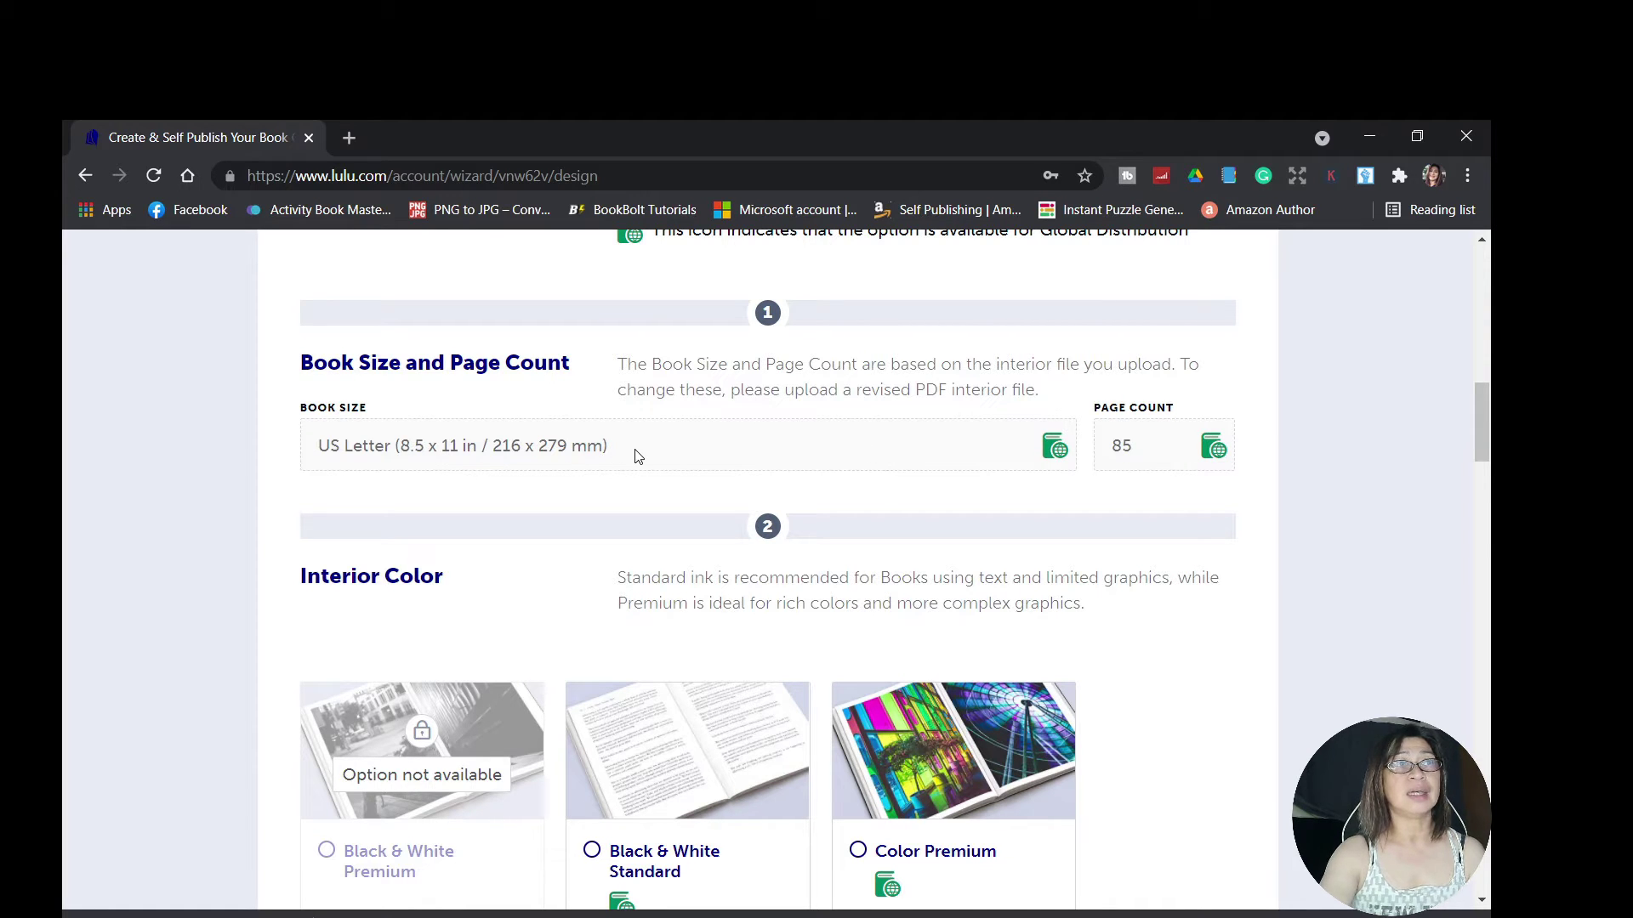
# - Choose Black & White Standard as the interior color and 60# White as the paper type
pyautogui.scroll(-1, 631, 459)
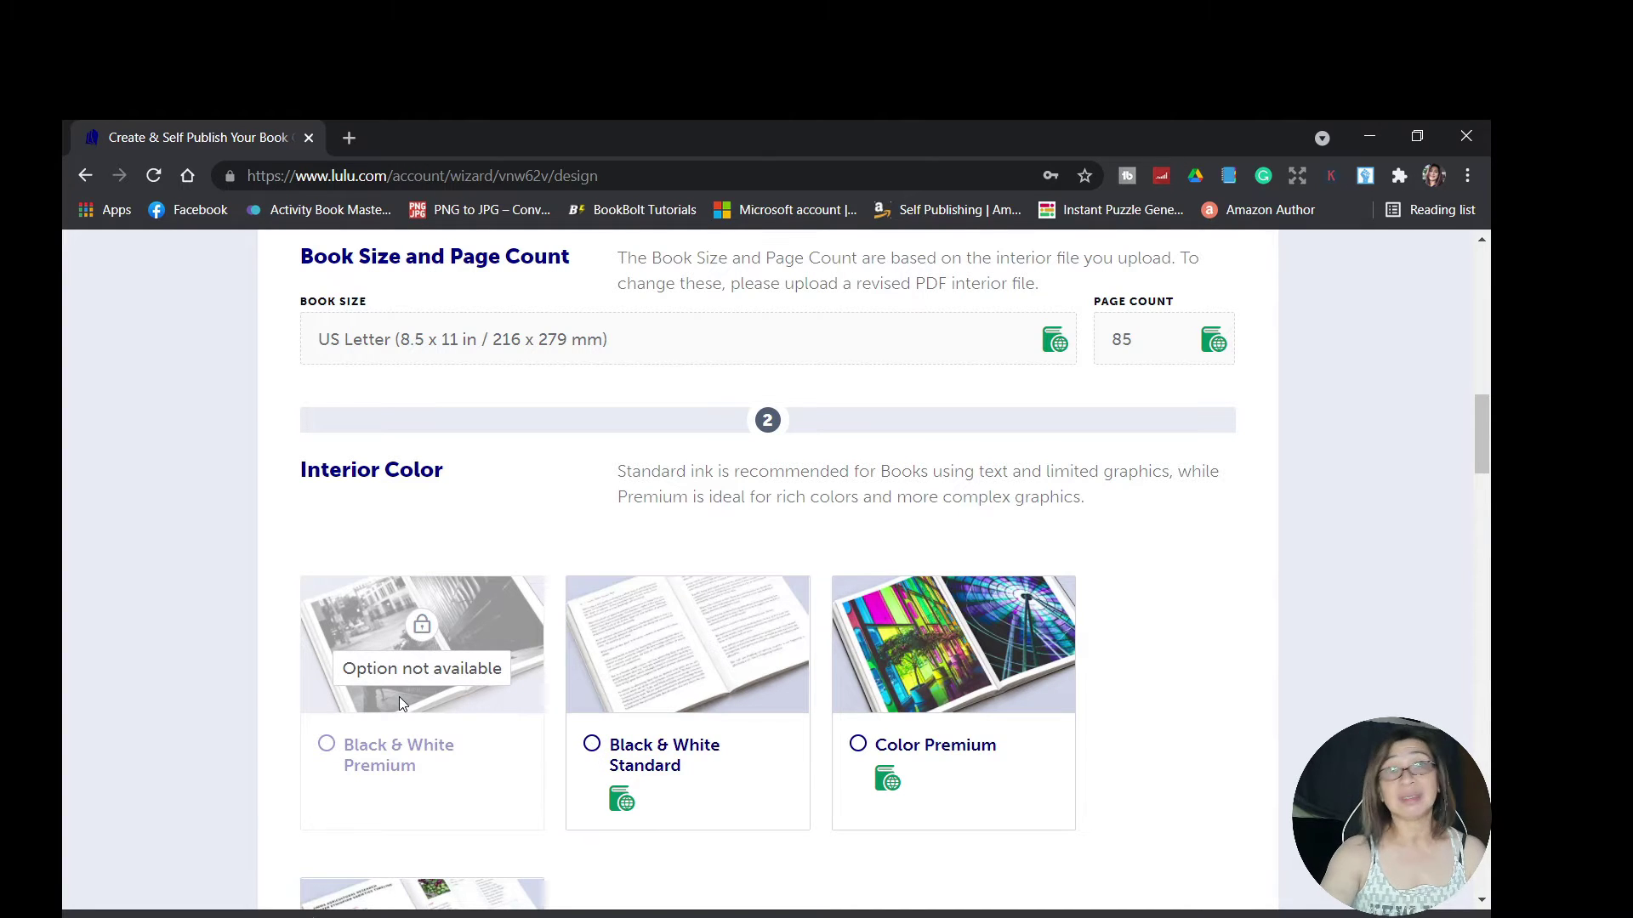
pyautogui.click(592, 746)
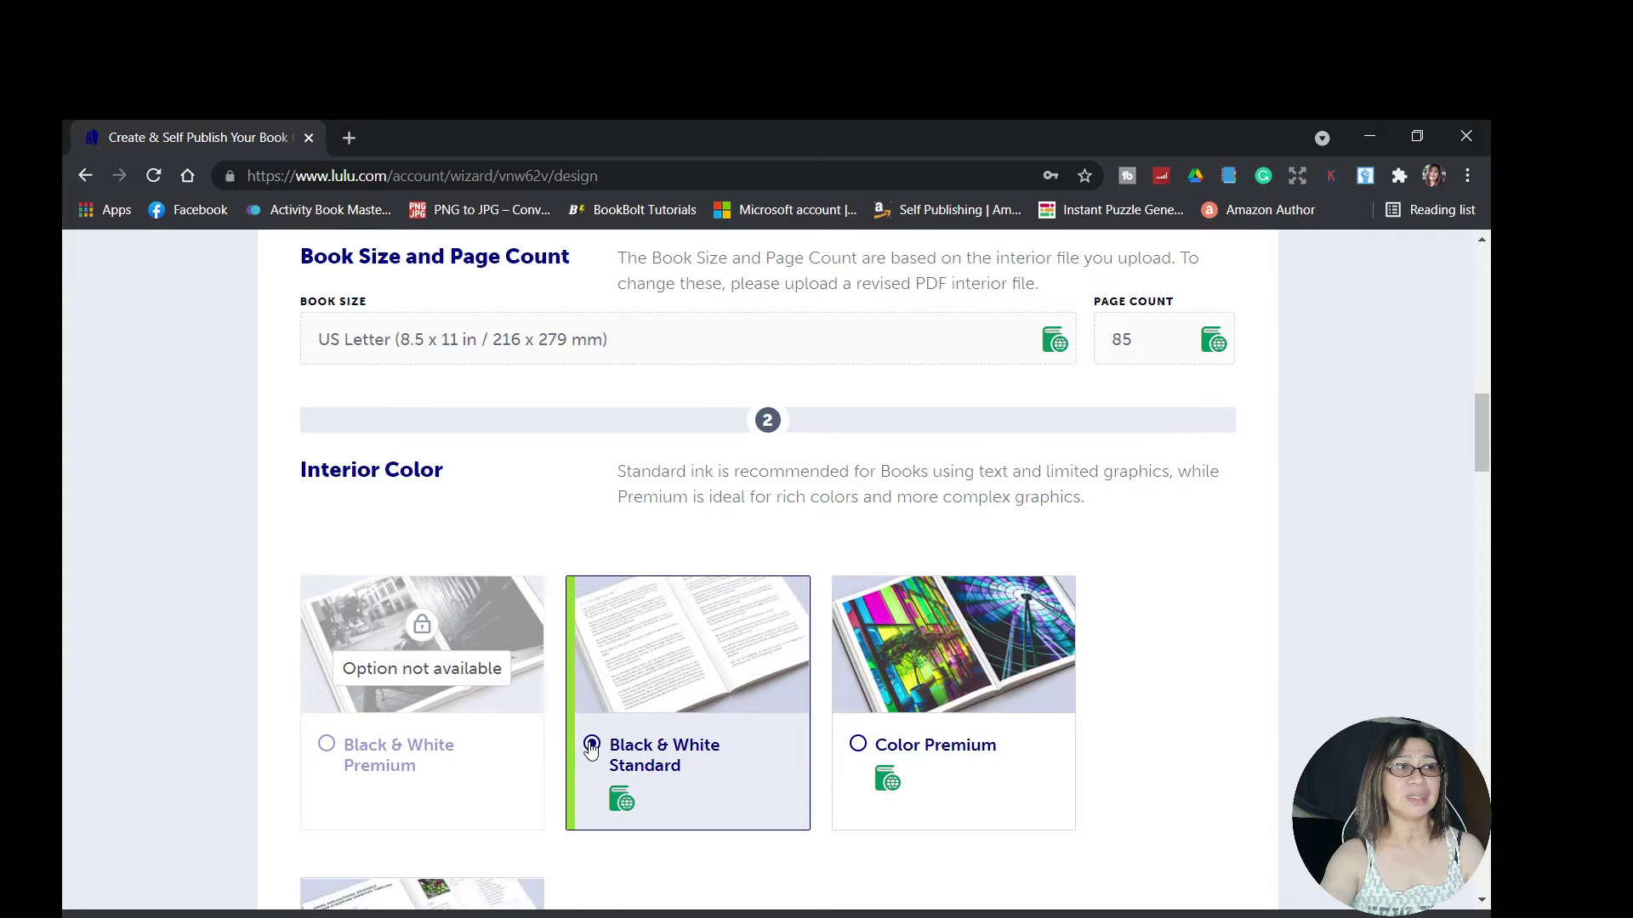
pyautogui.scroll(-3, 748, 801)
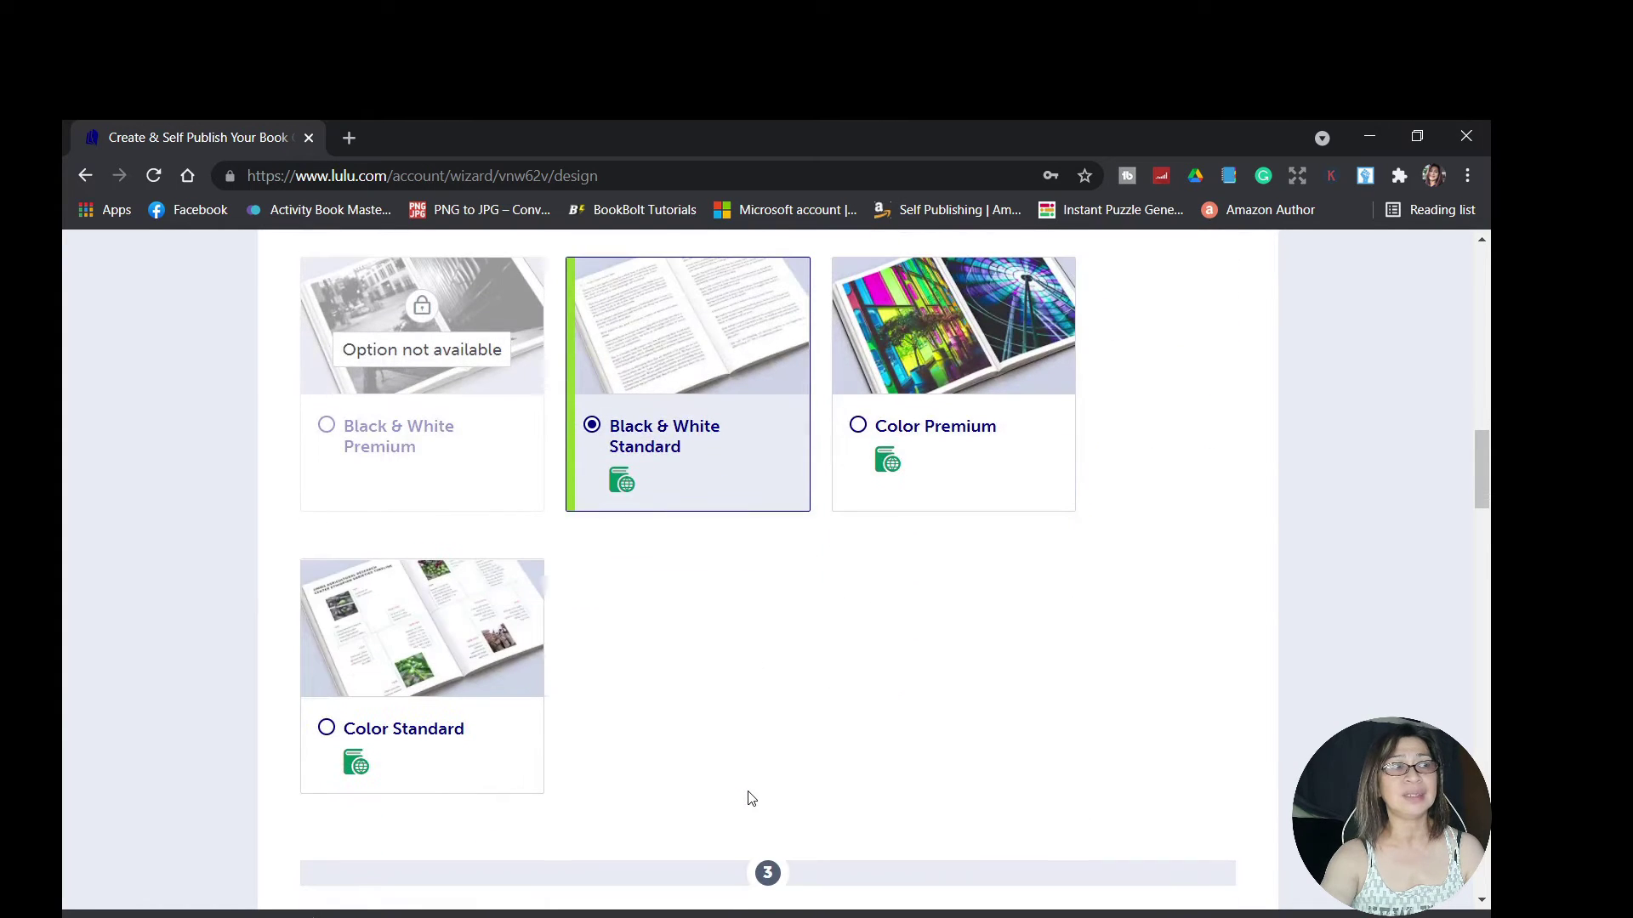
pyautogui.scroll(-6, 747, 733)
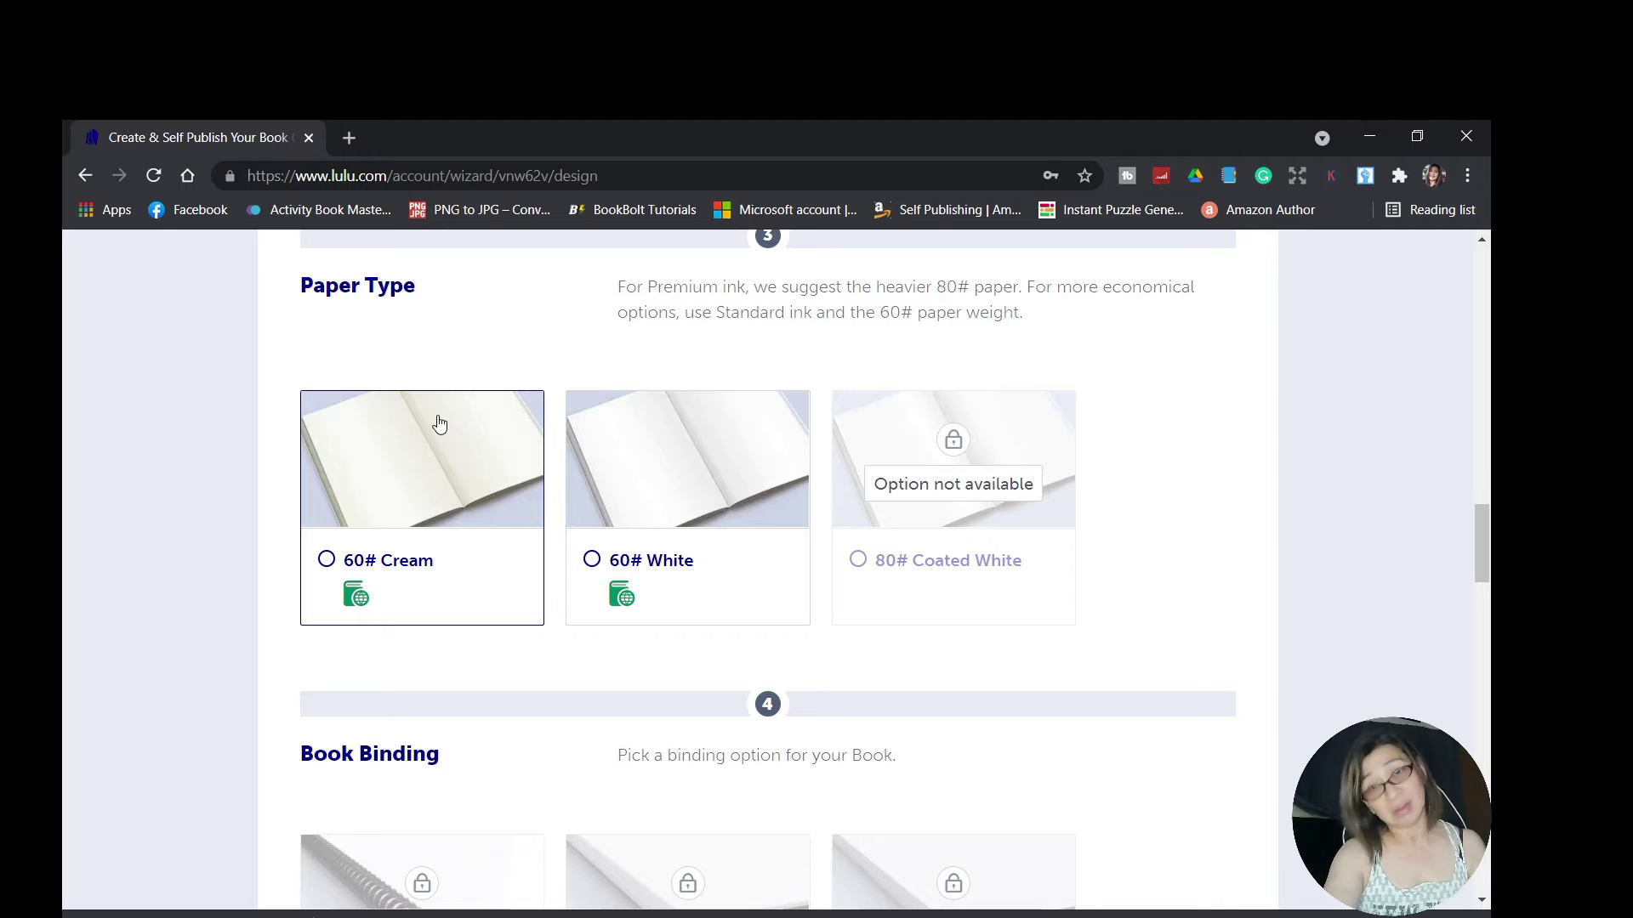
pyautogui.click(592, 561)
# - Choose the Hardcover binding and the Matte cover finish for the book
pyautogui.scroll(-3, 595, 569)
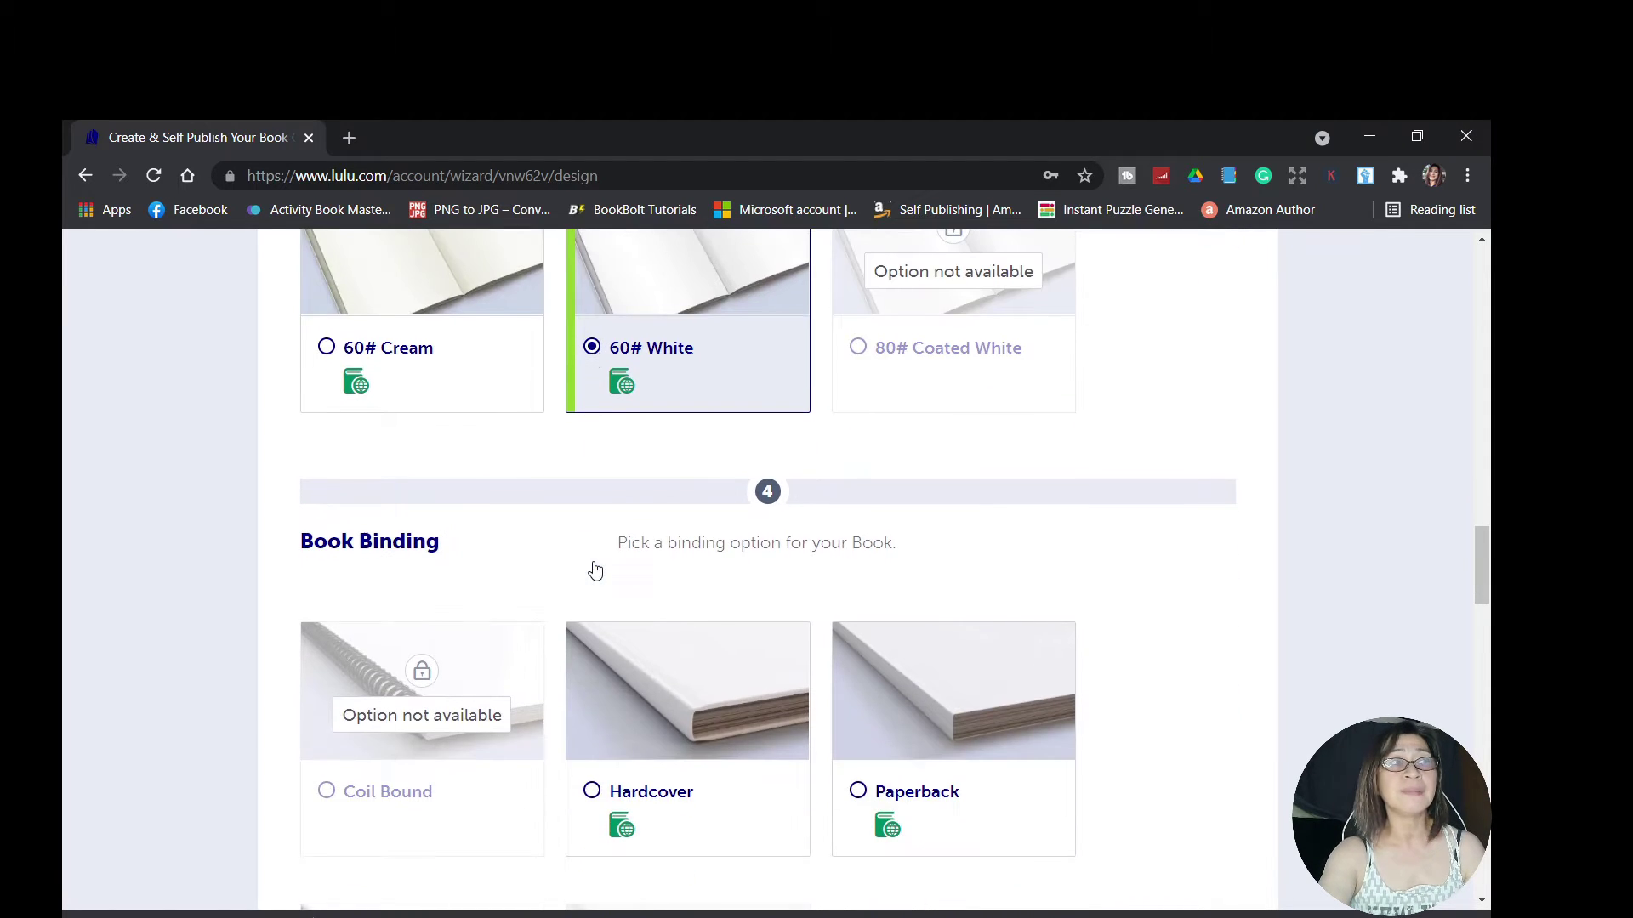
pyautogui.scroll(-1, 596, 568)
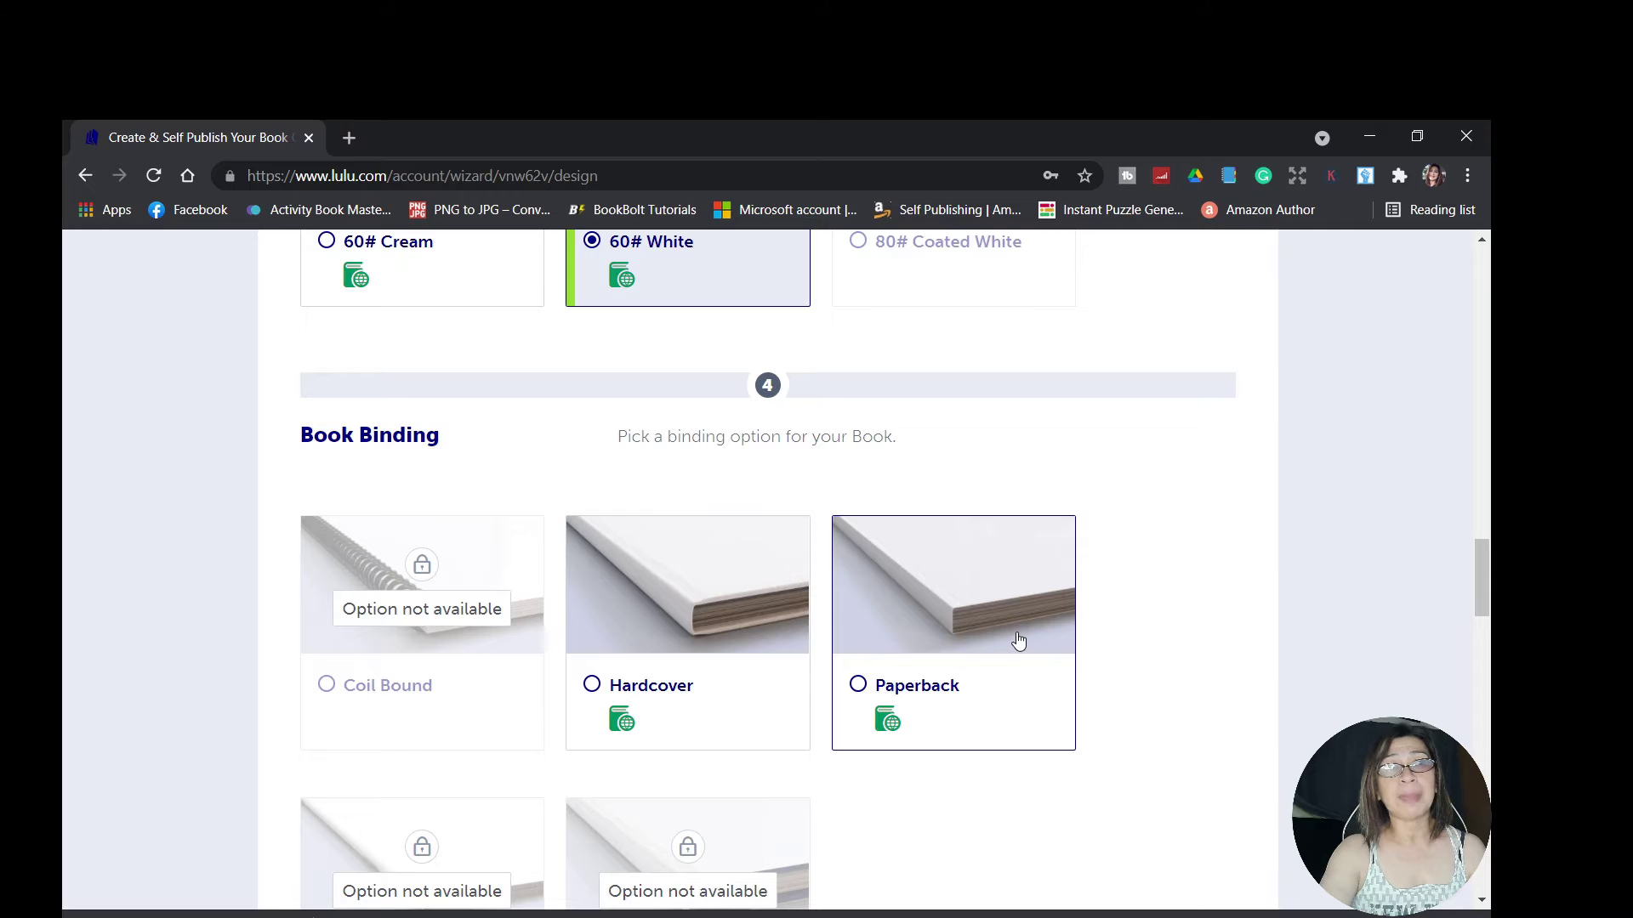
pyautogui.click(592, 689)
pyautogui.scroll(-3, 778, 676)
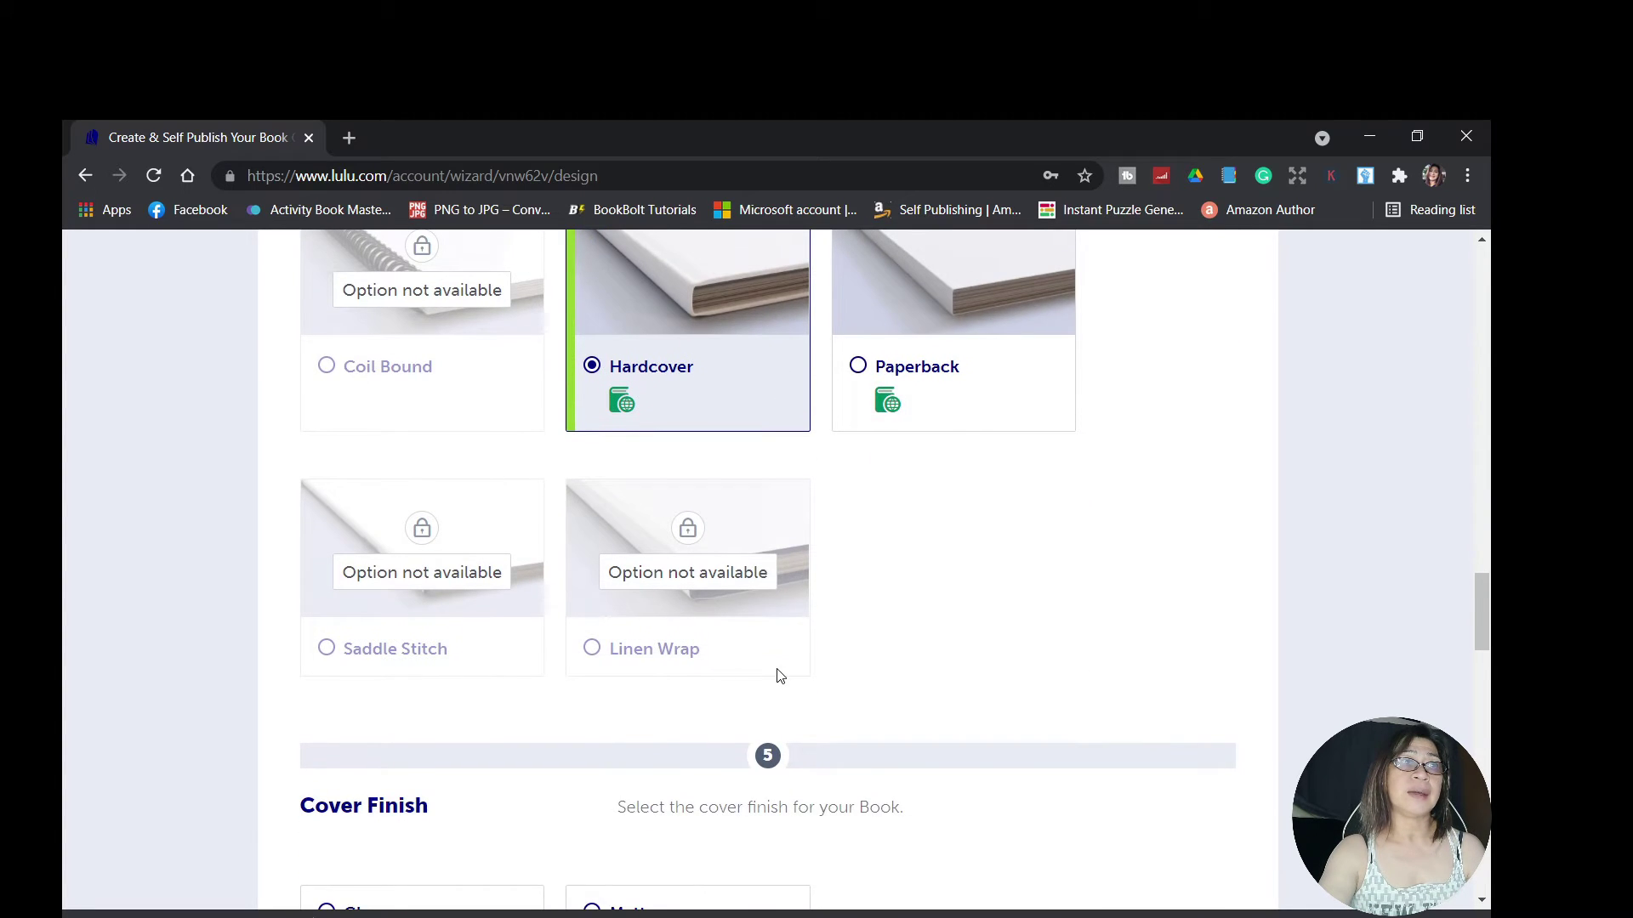
pyautogui.scroll(-3, 781, 676)
pyautogui.scroll(-1, 780, 677)
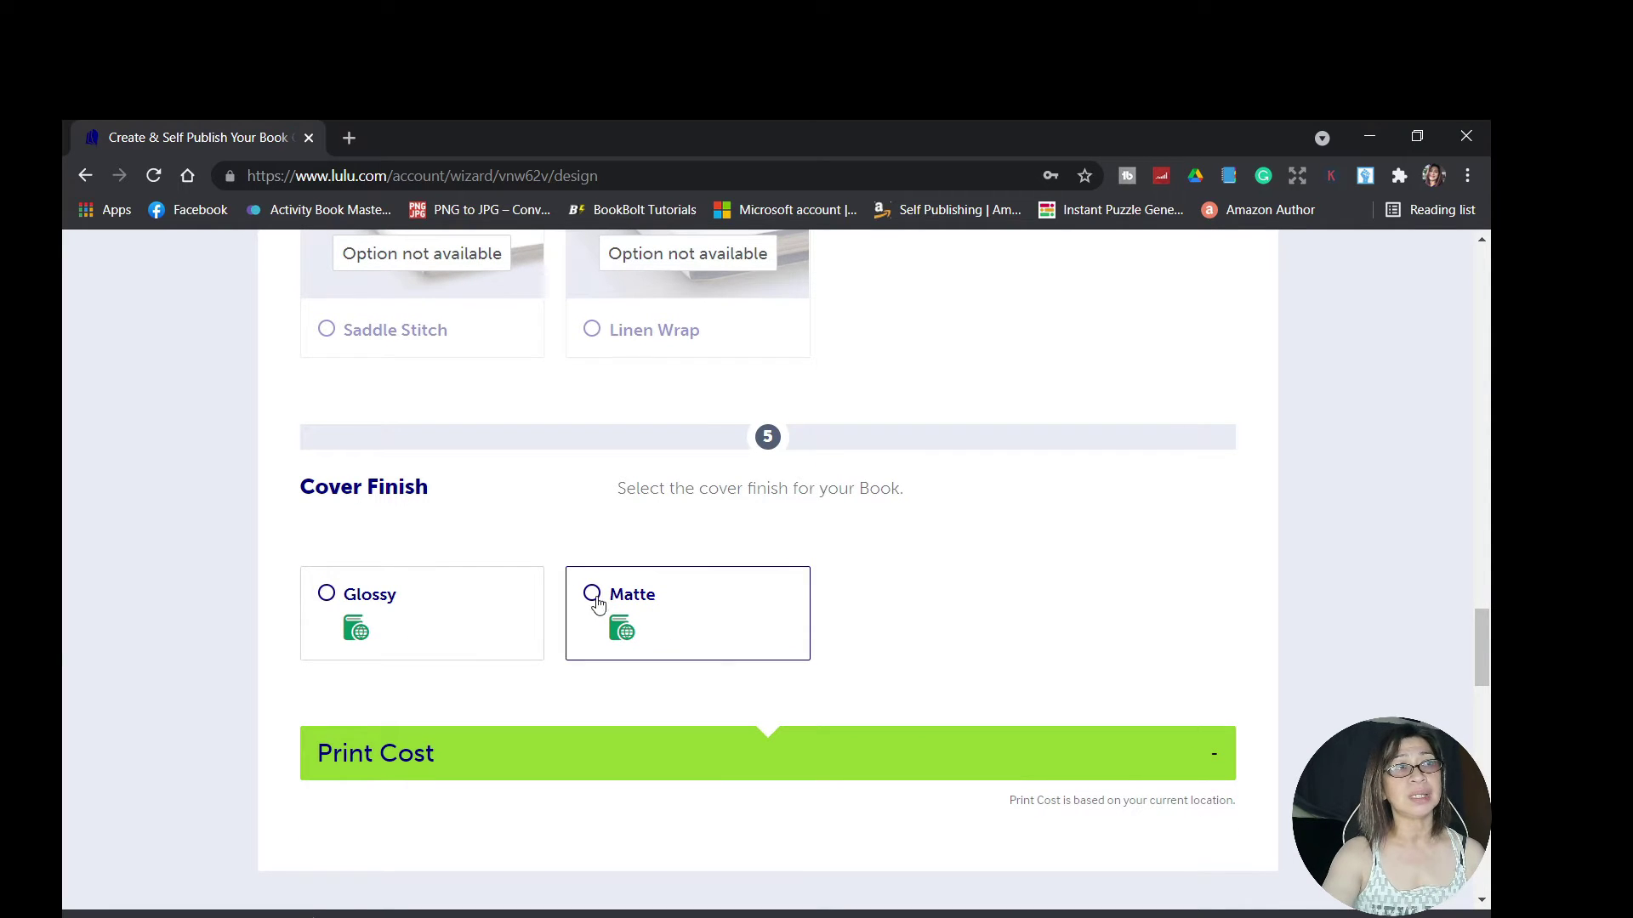
pyautogui.click(594, 597)
# - Check the print cost for the chosen specifications and find the cover design section
pyautogui.scroll(-1, 946, 623)
pyautogui.scroll(-1, 949, 623)
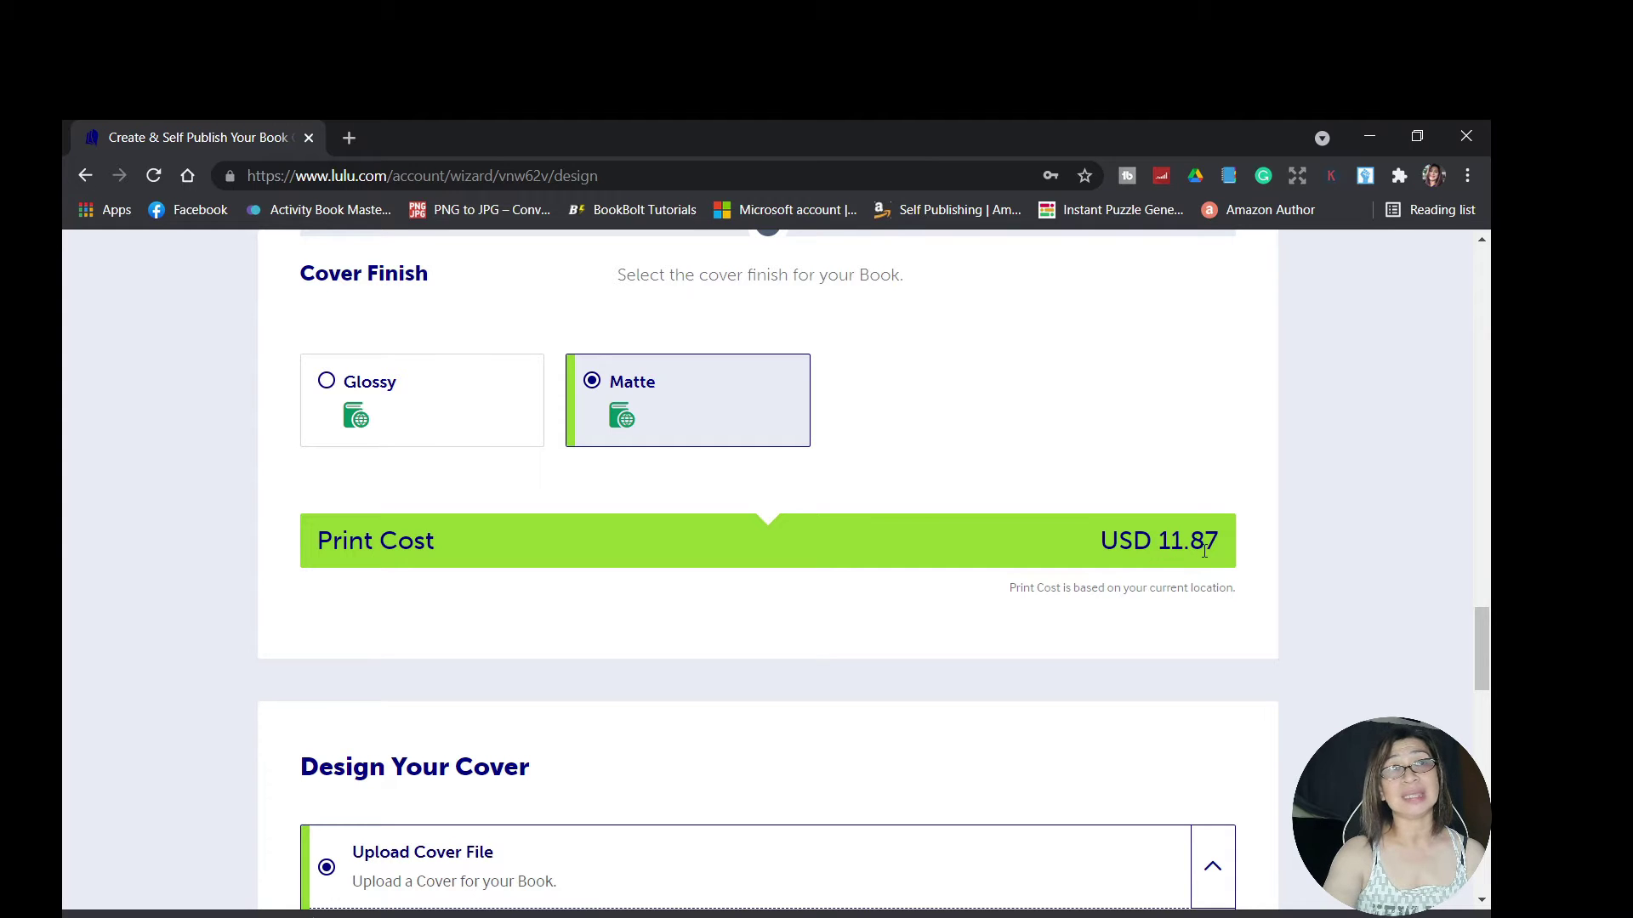
pyautogui.scroll(7, 949, 488)
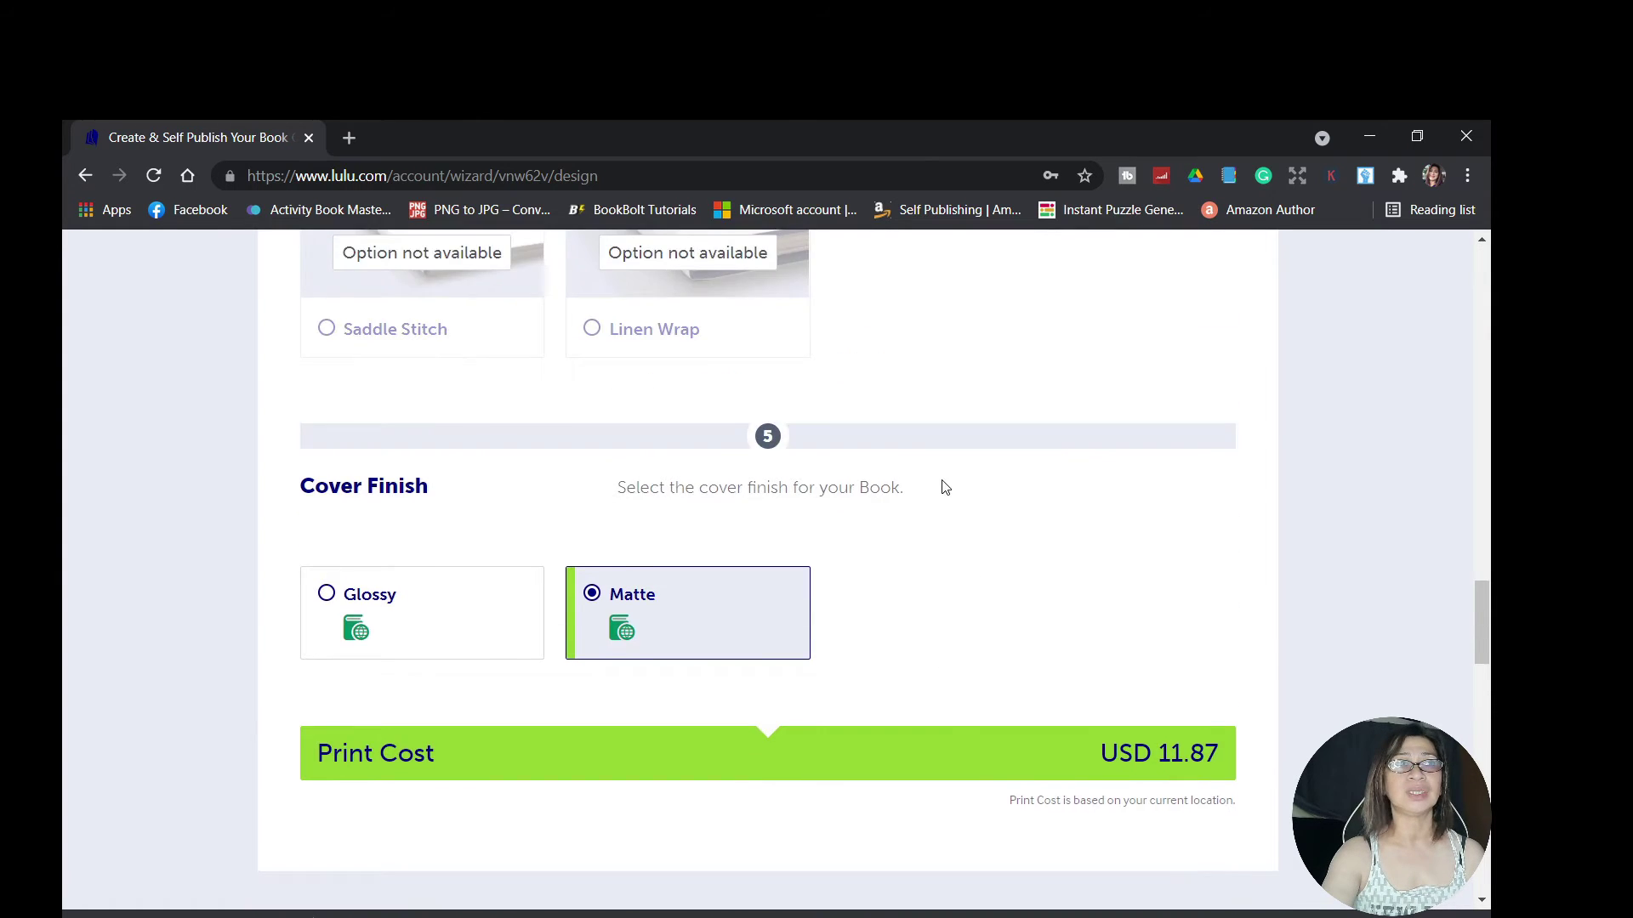
pyautogui.scroll(-7, 1006, 622)
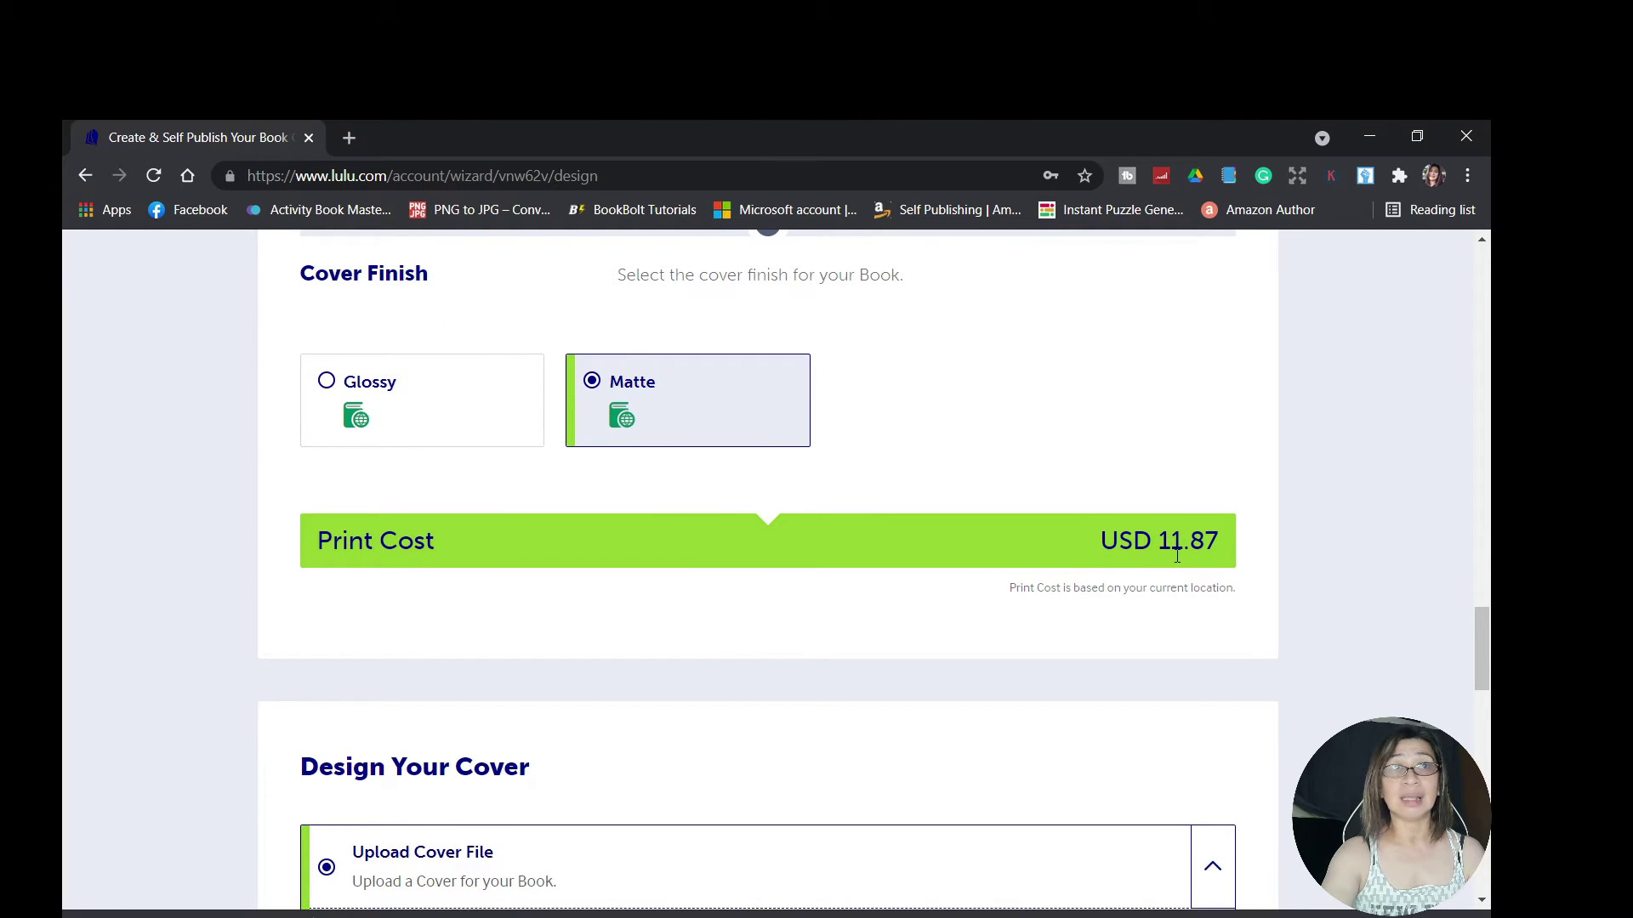
pyautogui.scroll(-2, 711, 714)
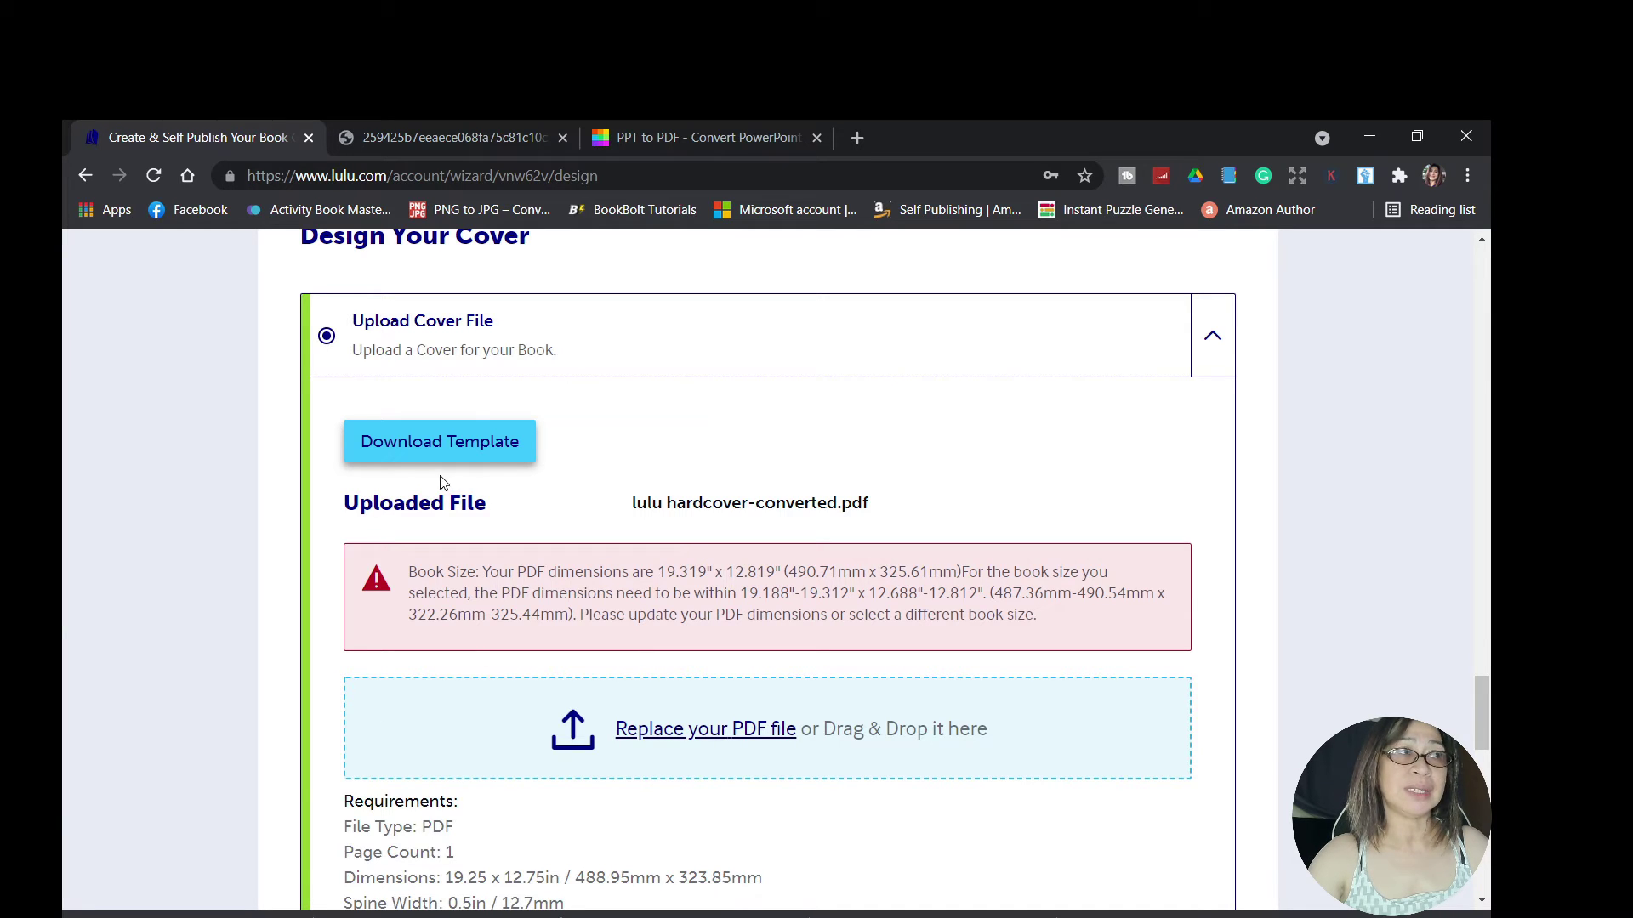
# - Open the downloaded vnw62v-cover-template.pdf and examine its document size, margins, spine width and barcode area
pyautogui.rightClick(340, 914)
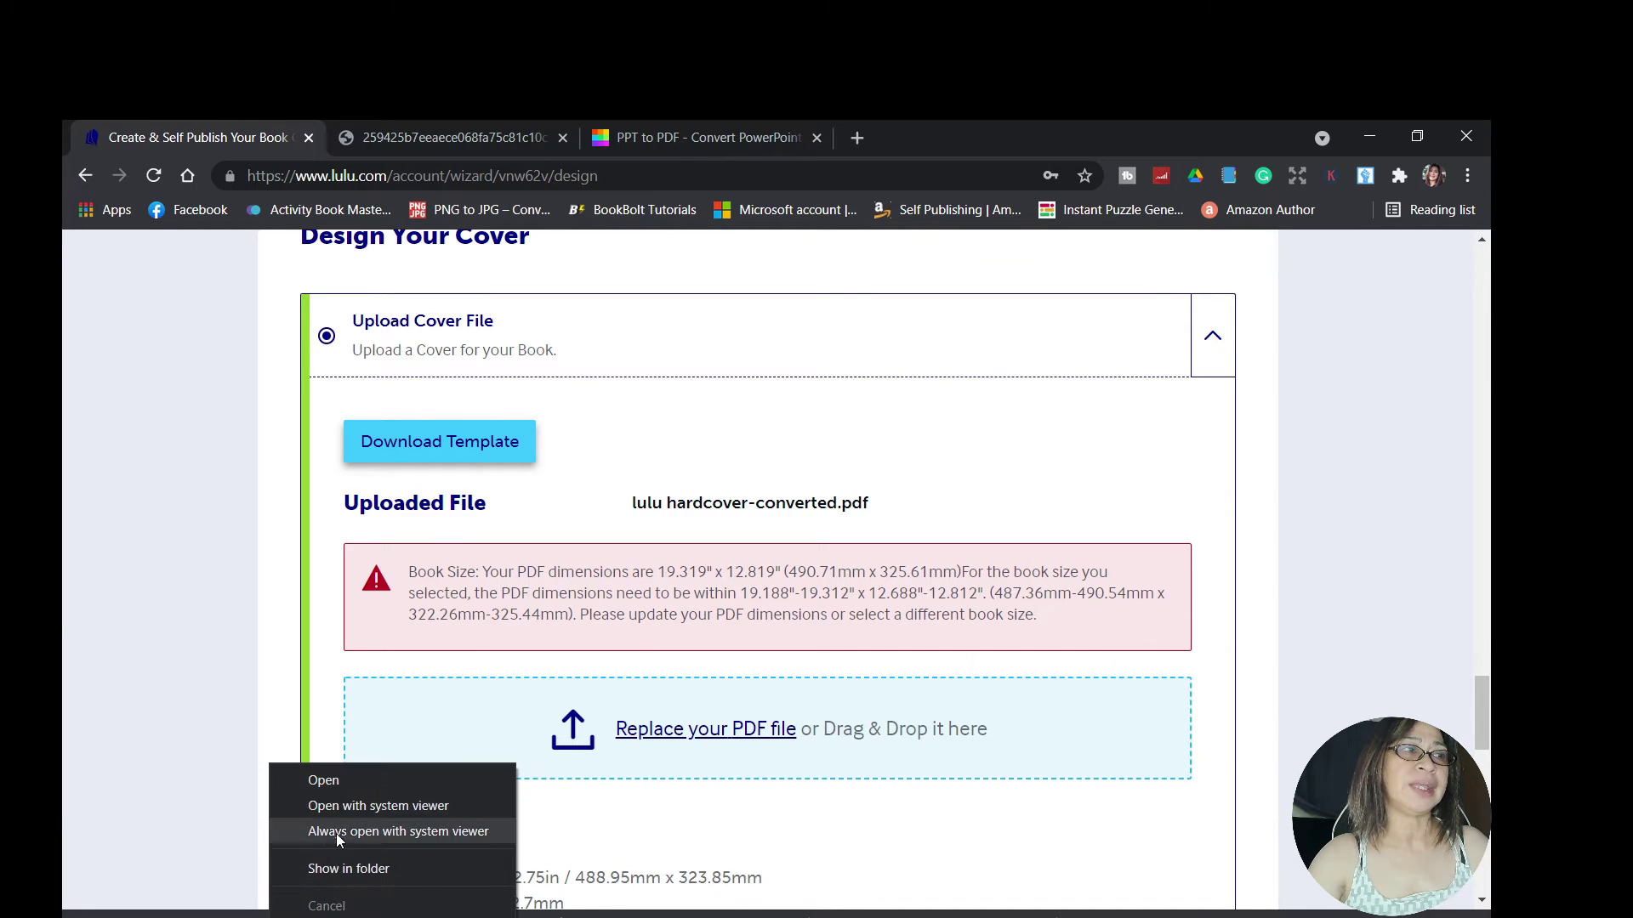
pyautogui.click(345, 780)
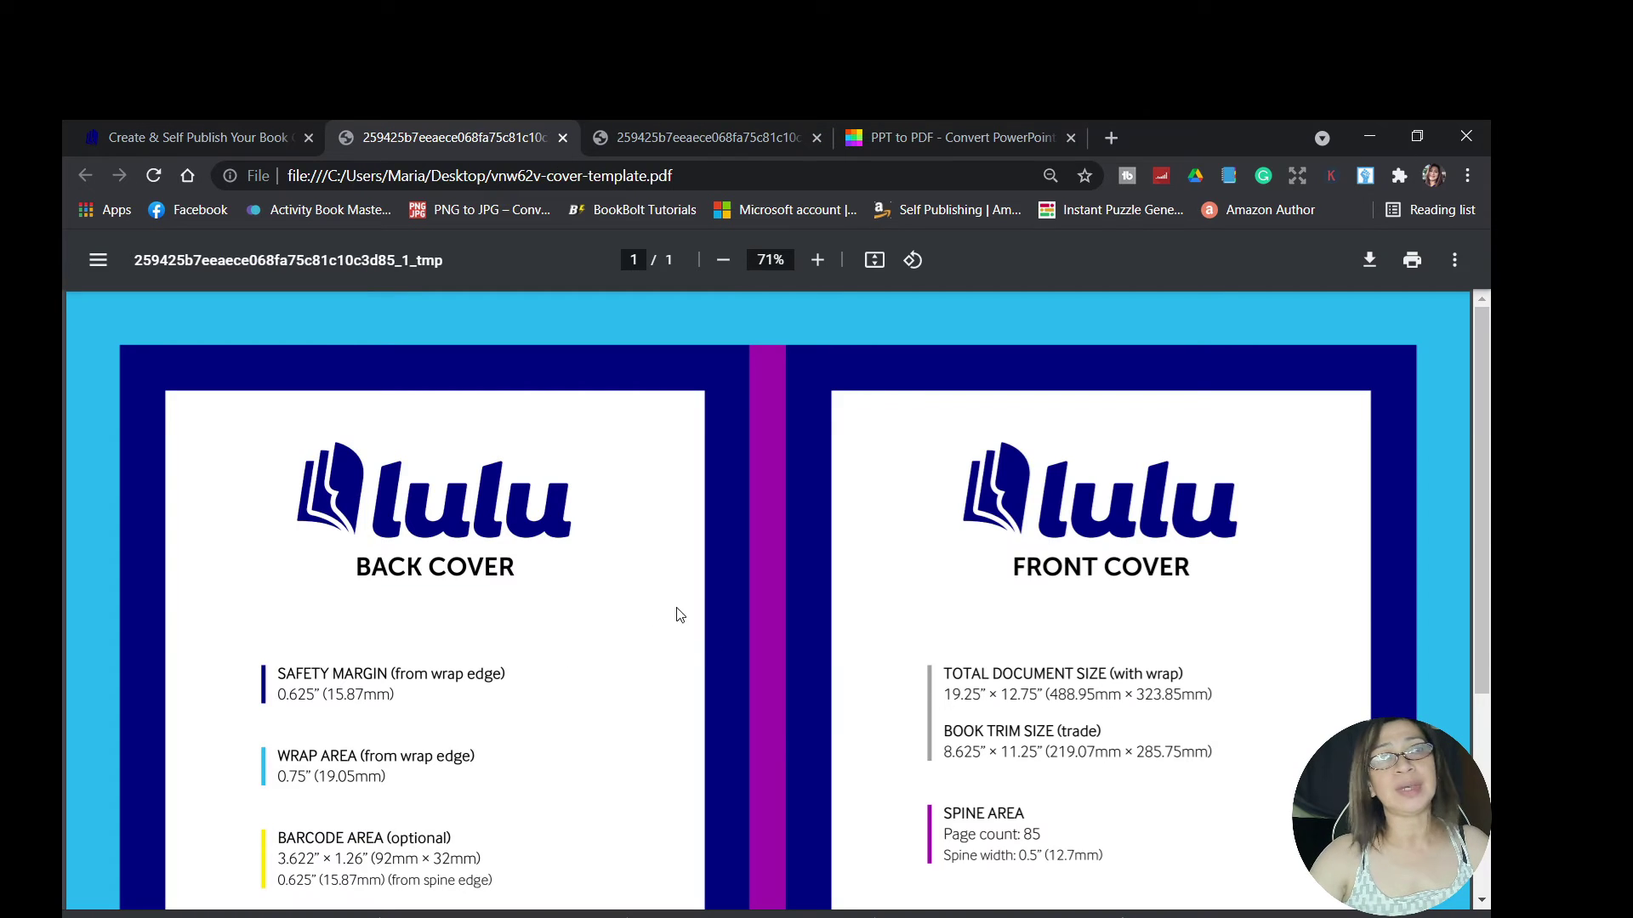
pyautogui.scroll(-1, 1250, 554)
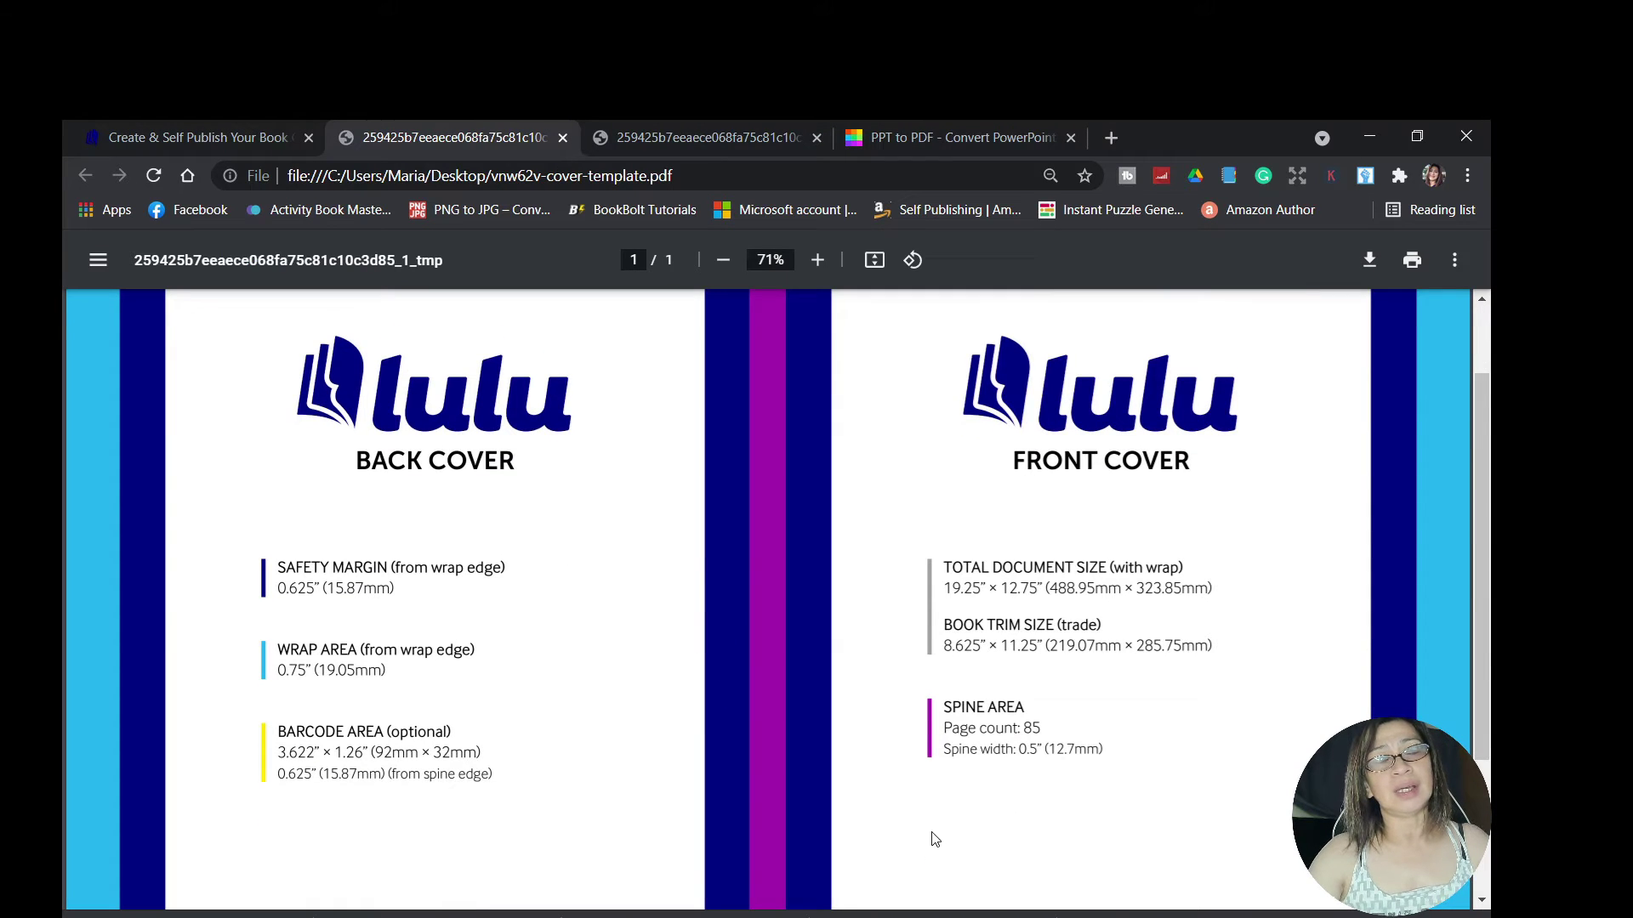
pyautogui.scroll(-3, 933, 835)
pyautogui.scroll(1, 932, 832)
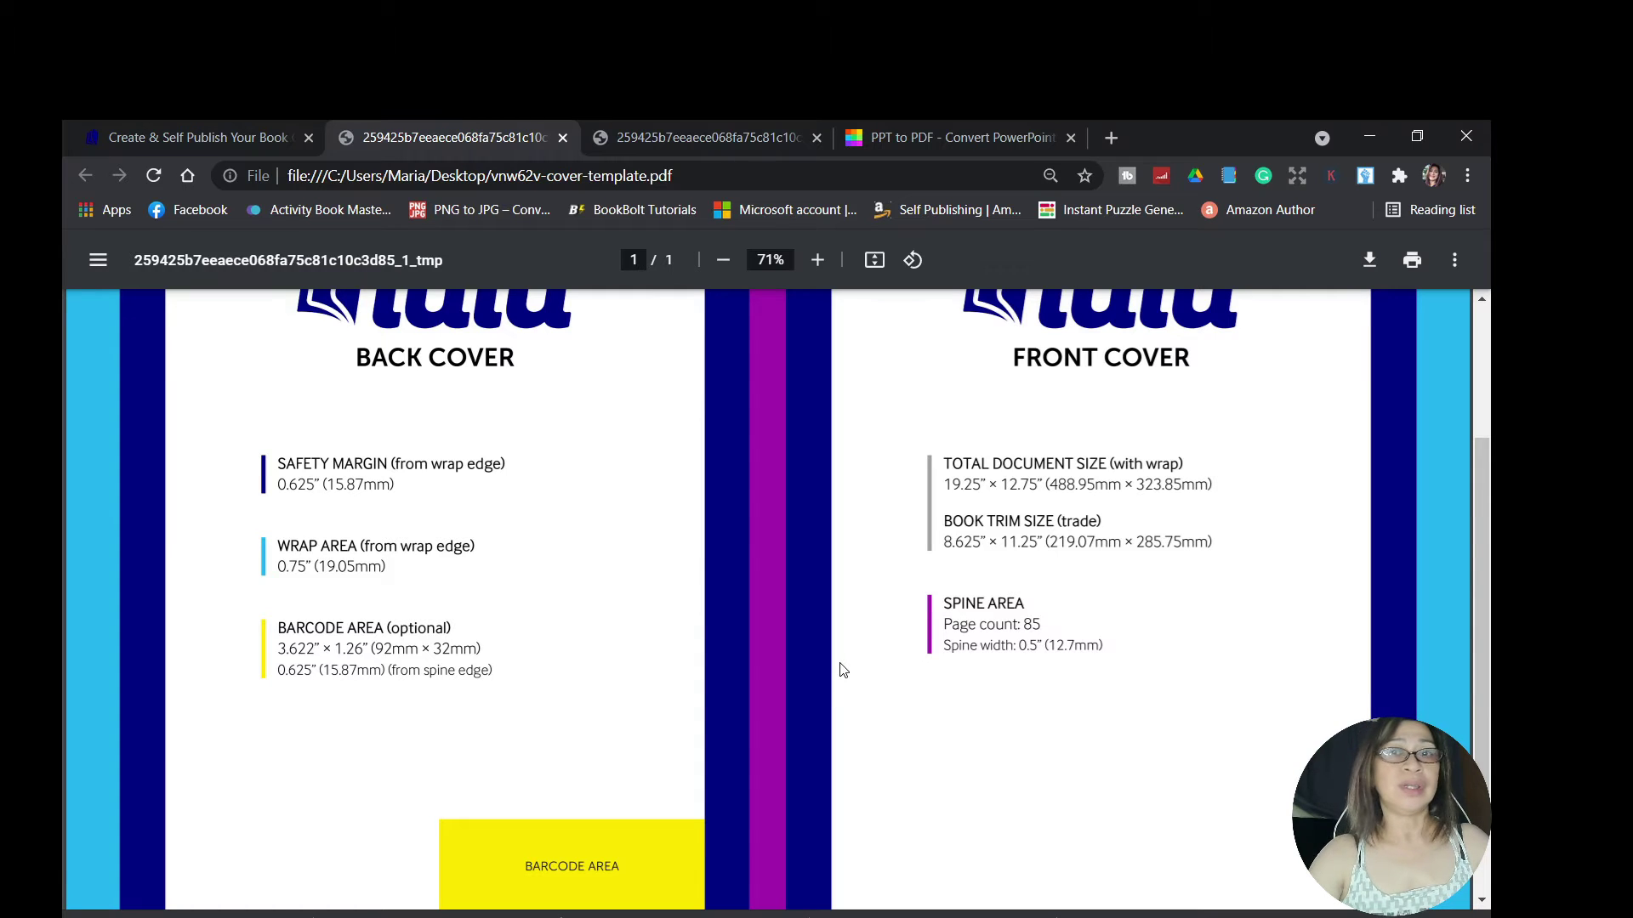
pyautogui.scroll(2, 833, 655)
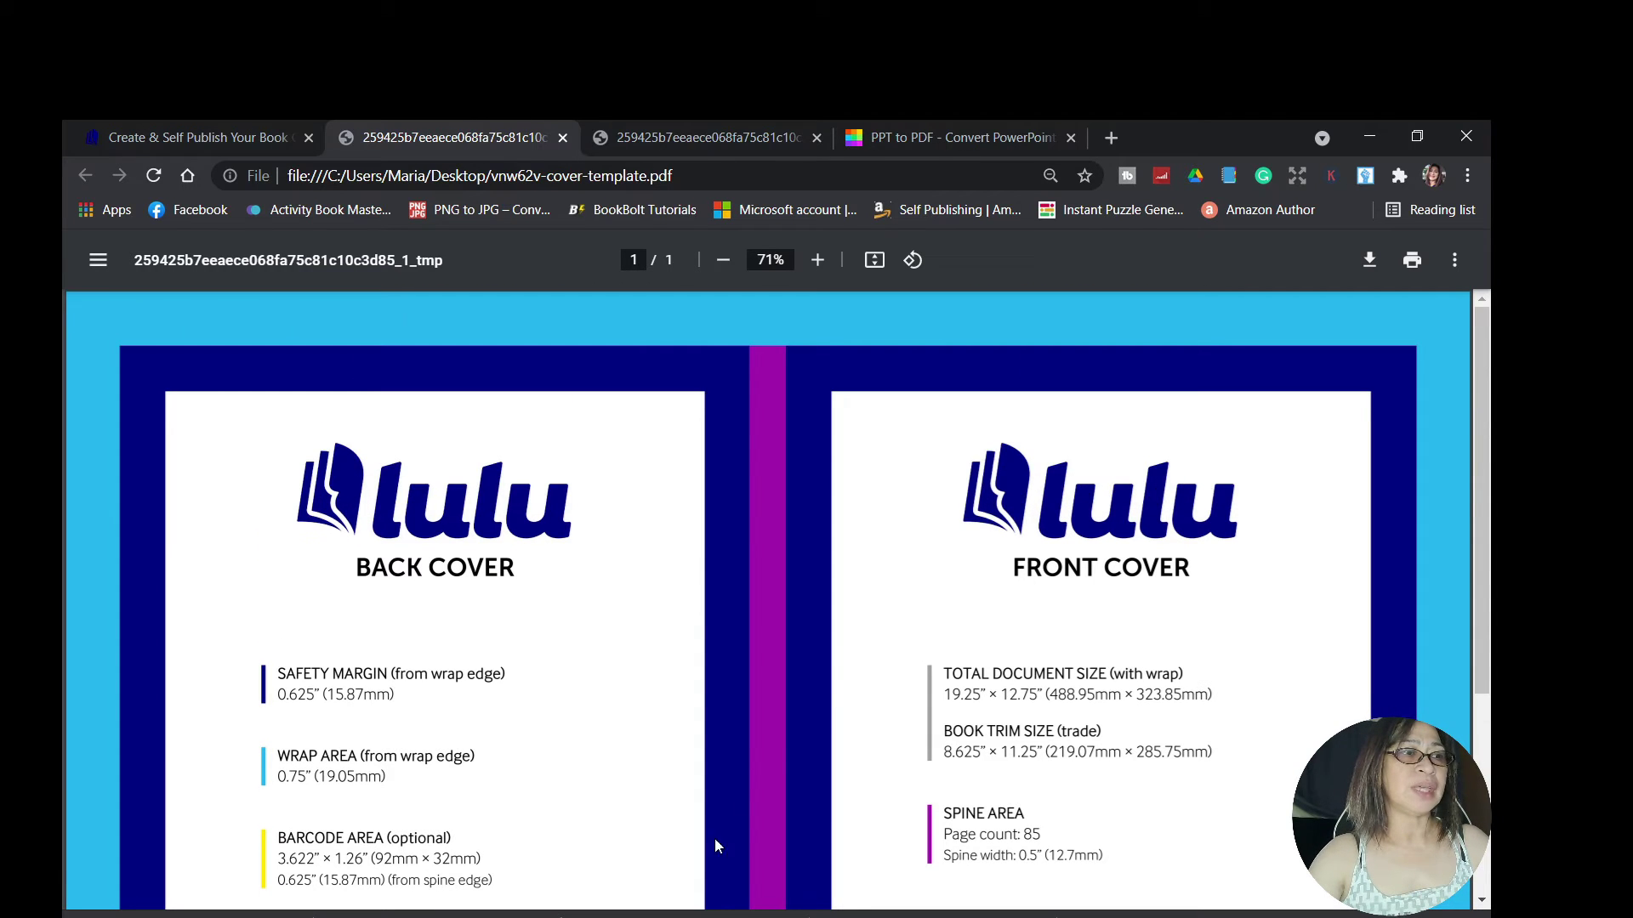
# - Switch to PowerPoint and browse the Desktop for a picture to insert into lulu hardcover.pptx
pyautogui.hotkey('alt', 'Tab')
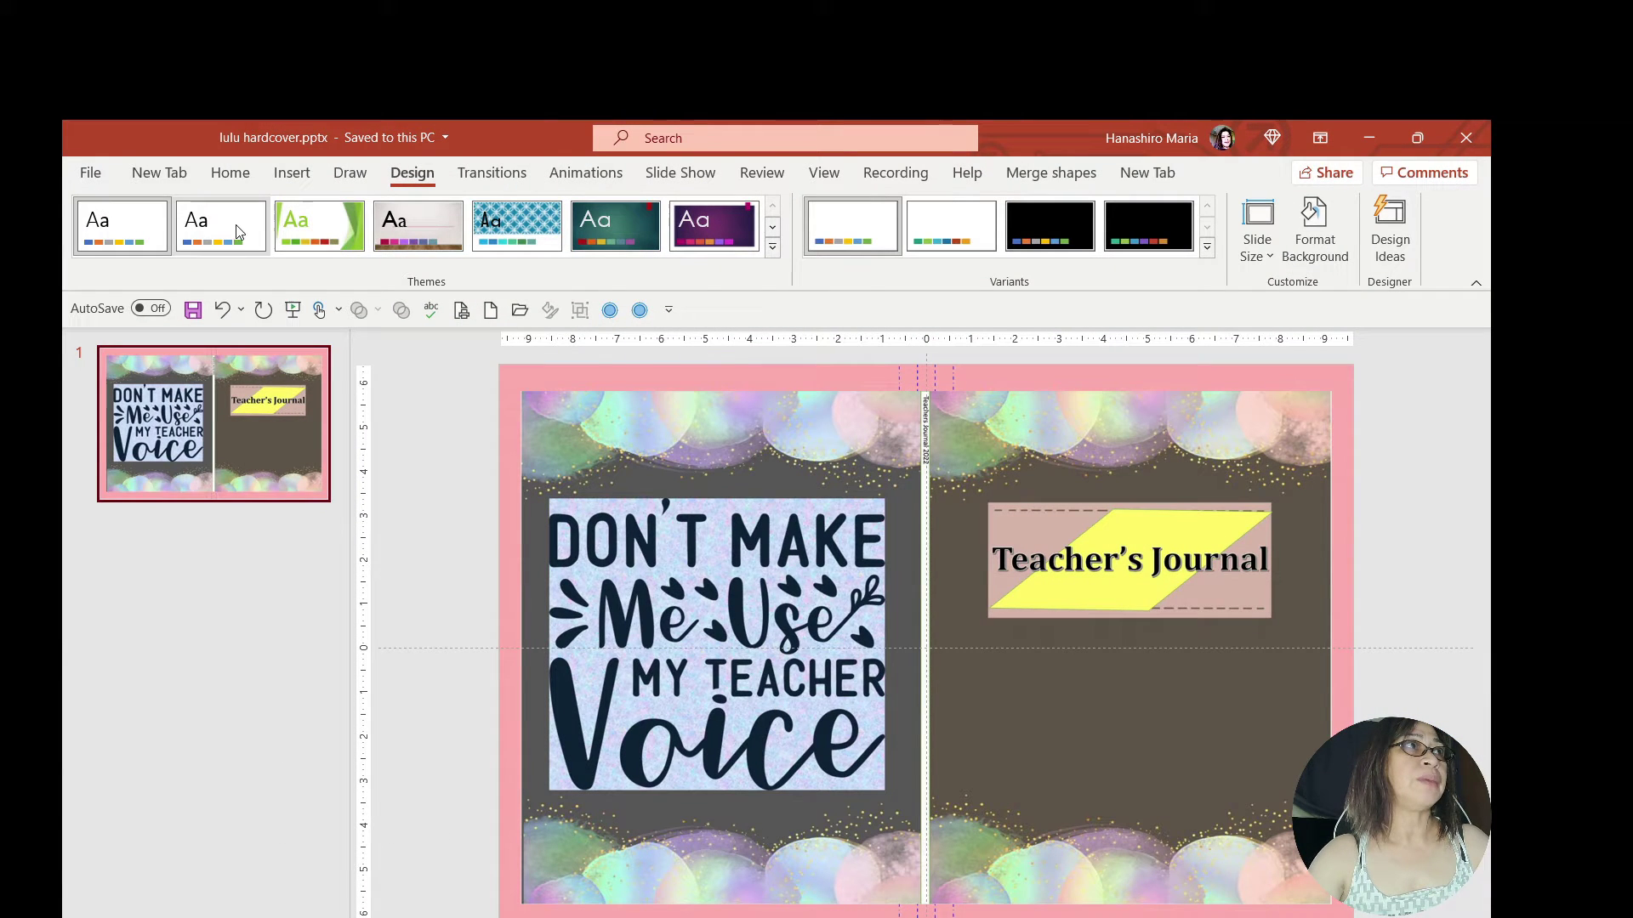
pyautogui.click(290, 175)
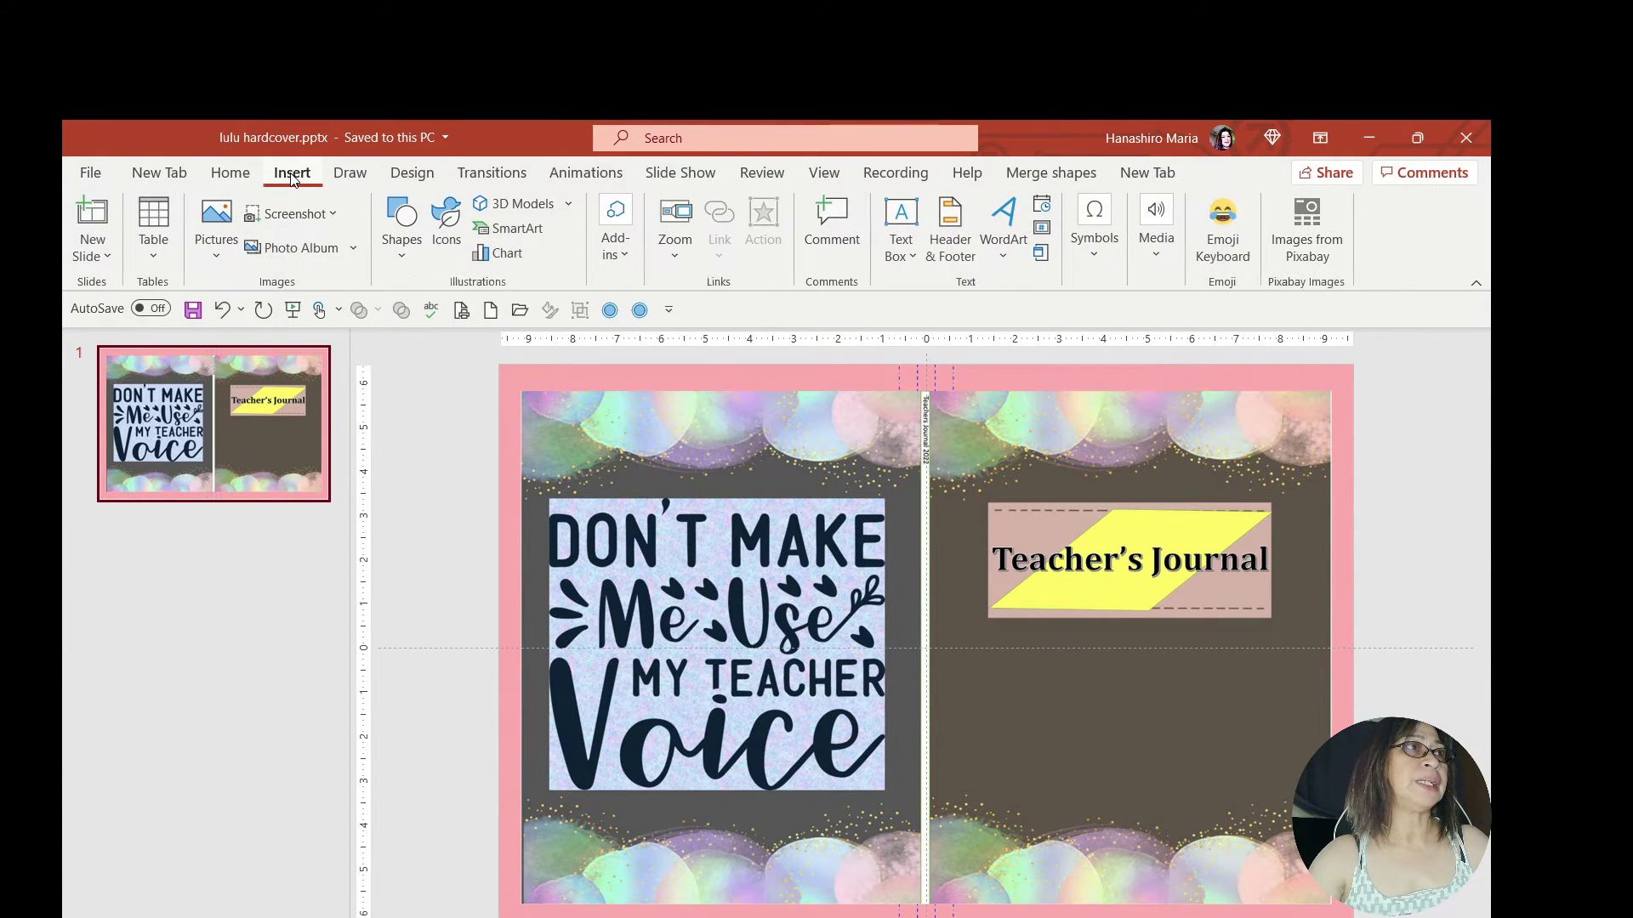
pyautogui.click(212, 262)
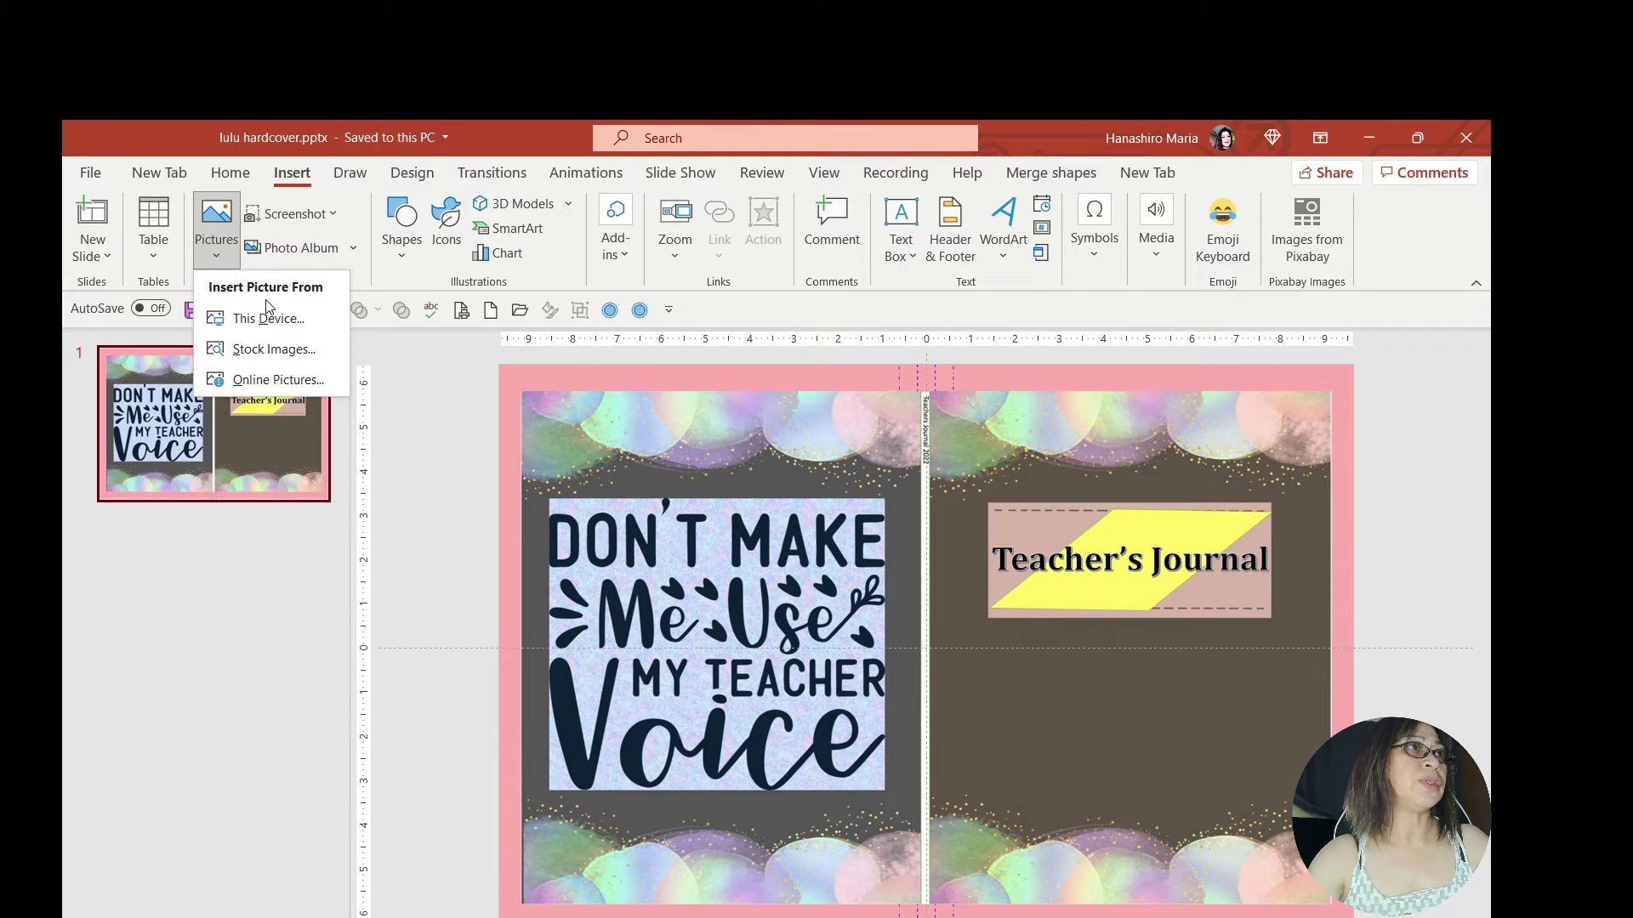
pyautogui.click(278, 319)
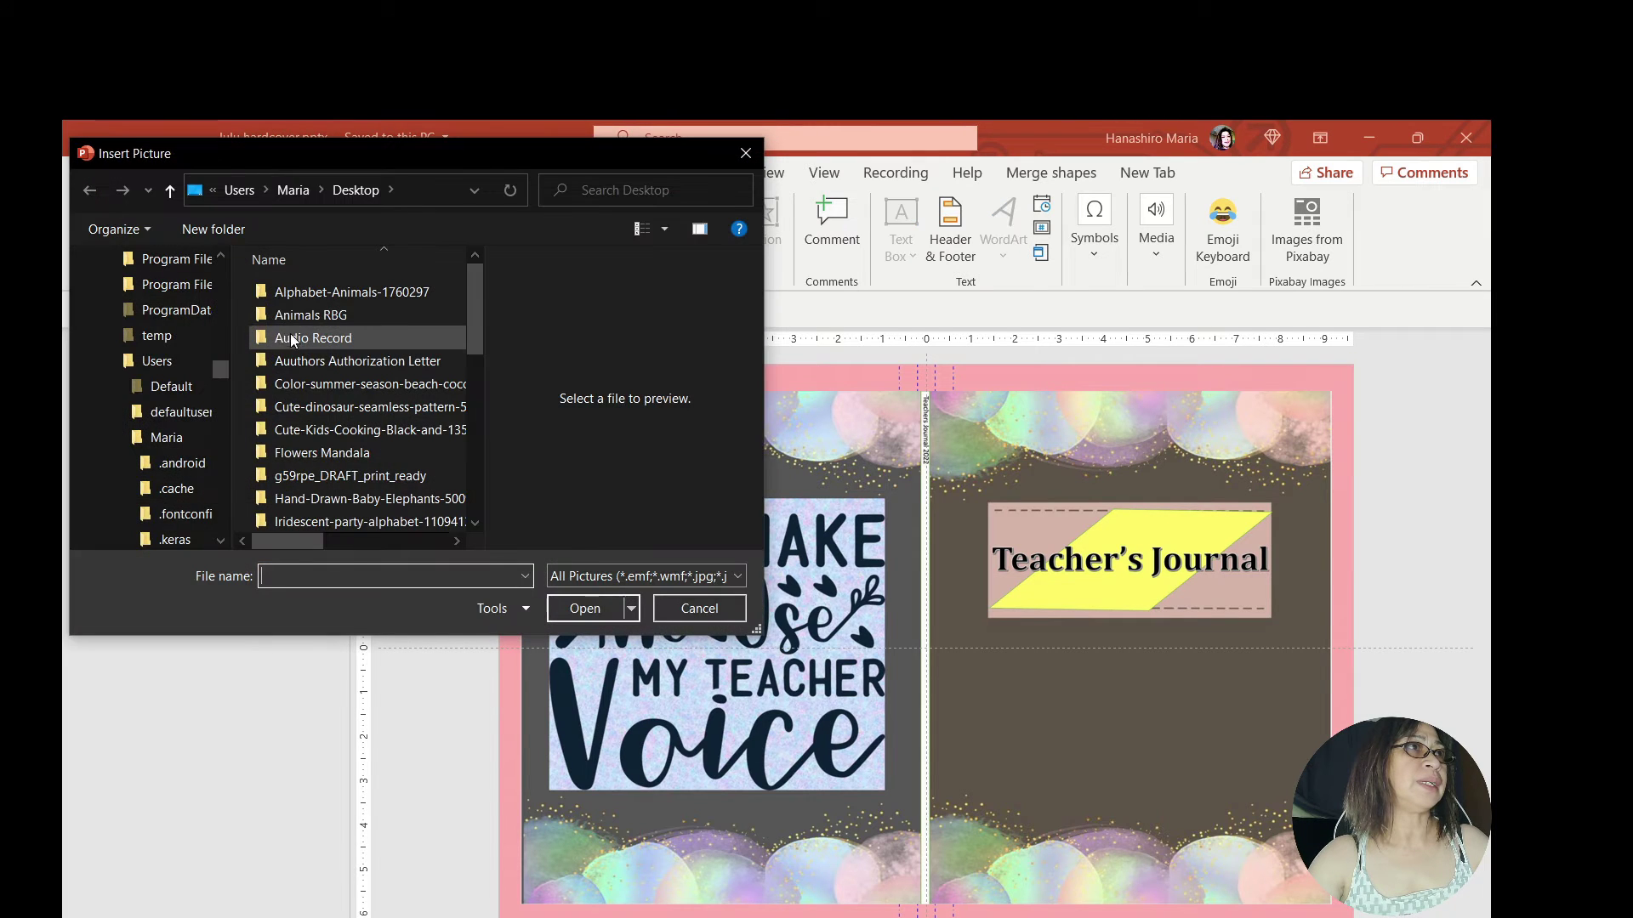
pyautogui.moveTo(220, 372); pyautogui.dragTo(220, 264)
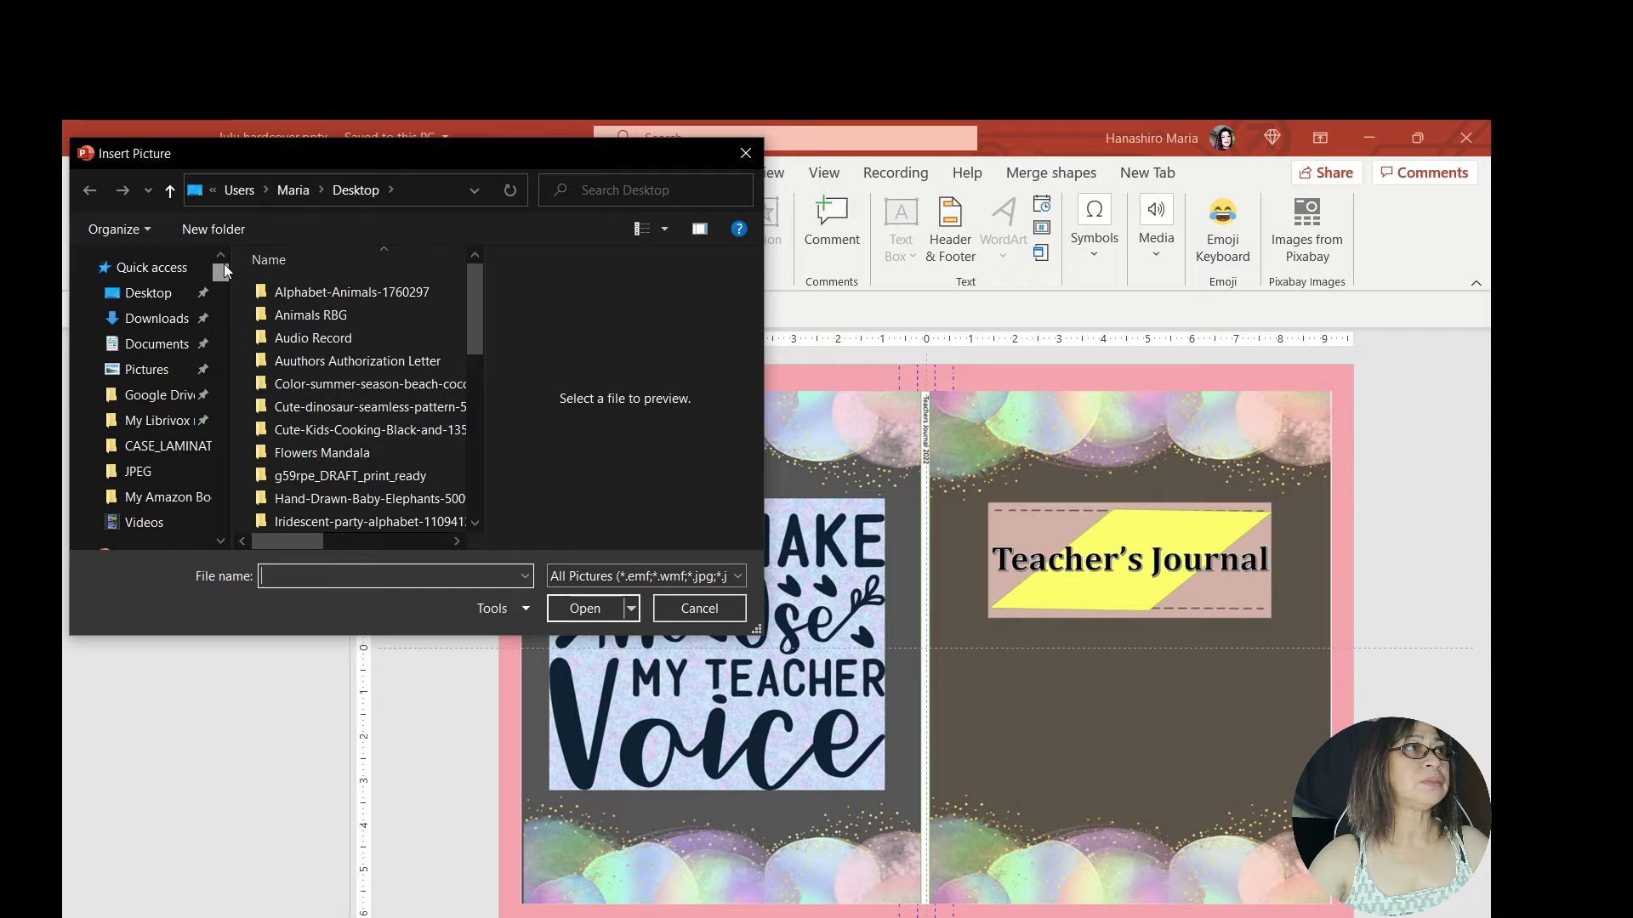
pyautogui.click(151, 295)
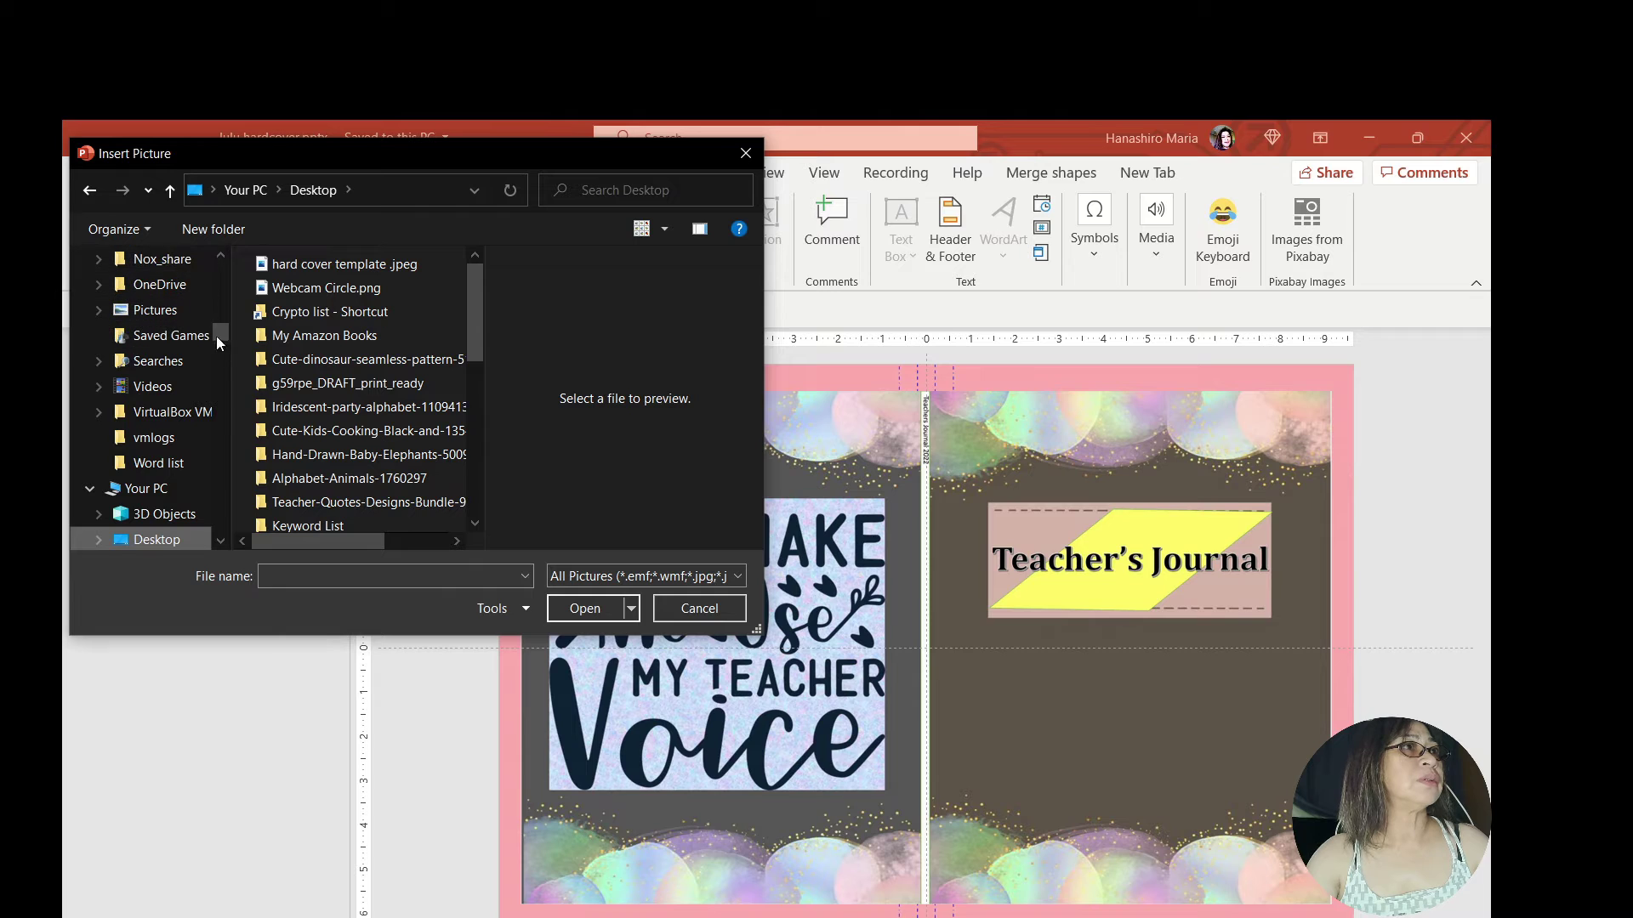
pyautogui.moveTo(219, 318); pyautogui.dragTo(223, 255)
pyautogui.click(174, 295)
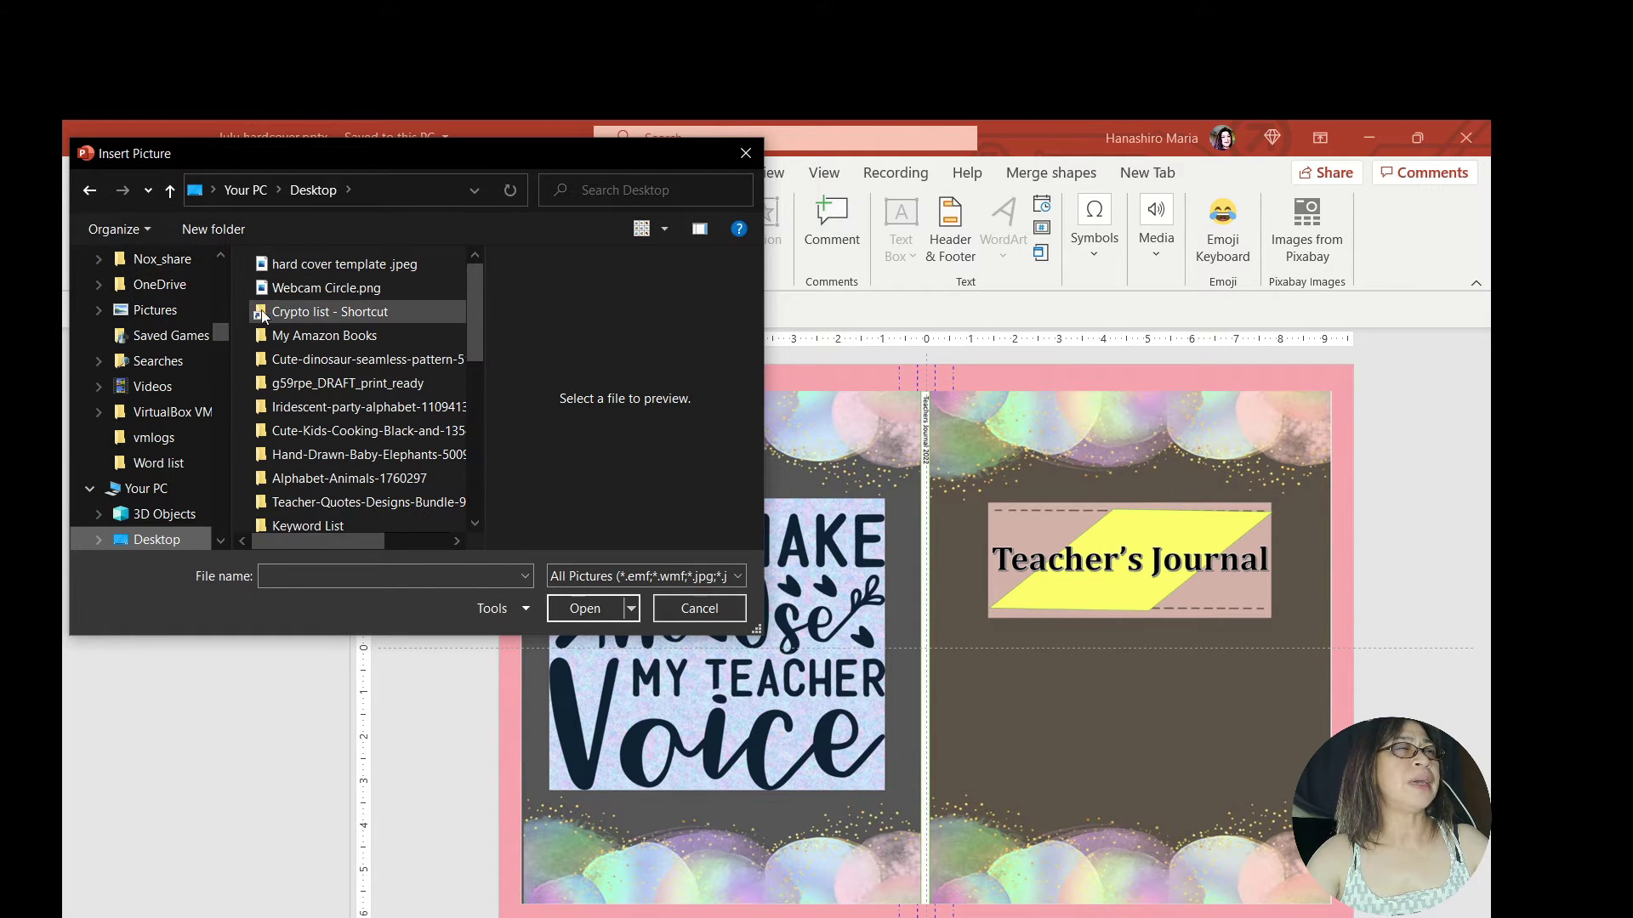
# - Insert "hard cover template .jpeg" from the Desktop on top of the Lulu cover template on slide 2
pyautogui.moveTo(221, 330); pyautogui.dragTo(220, 257)
pyautogui.click(164, 302)
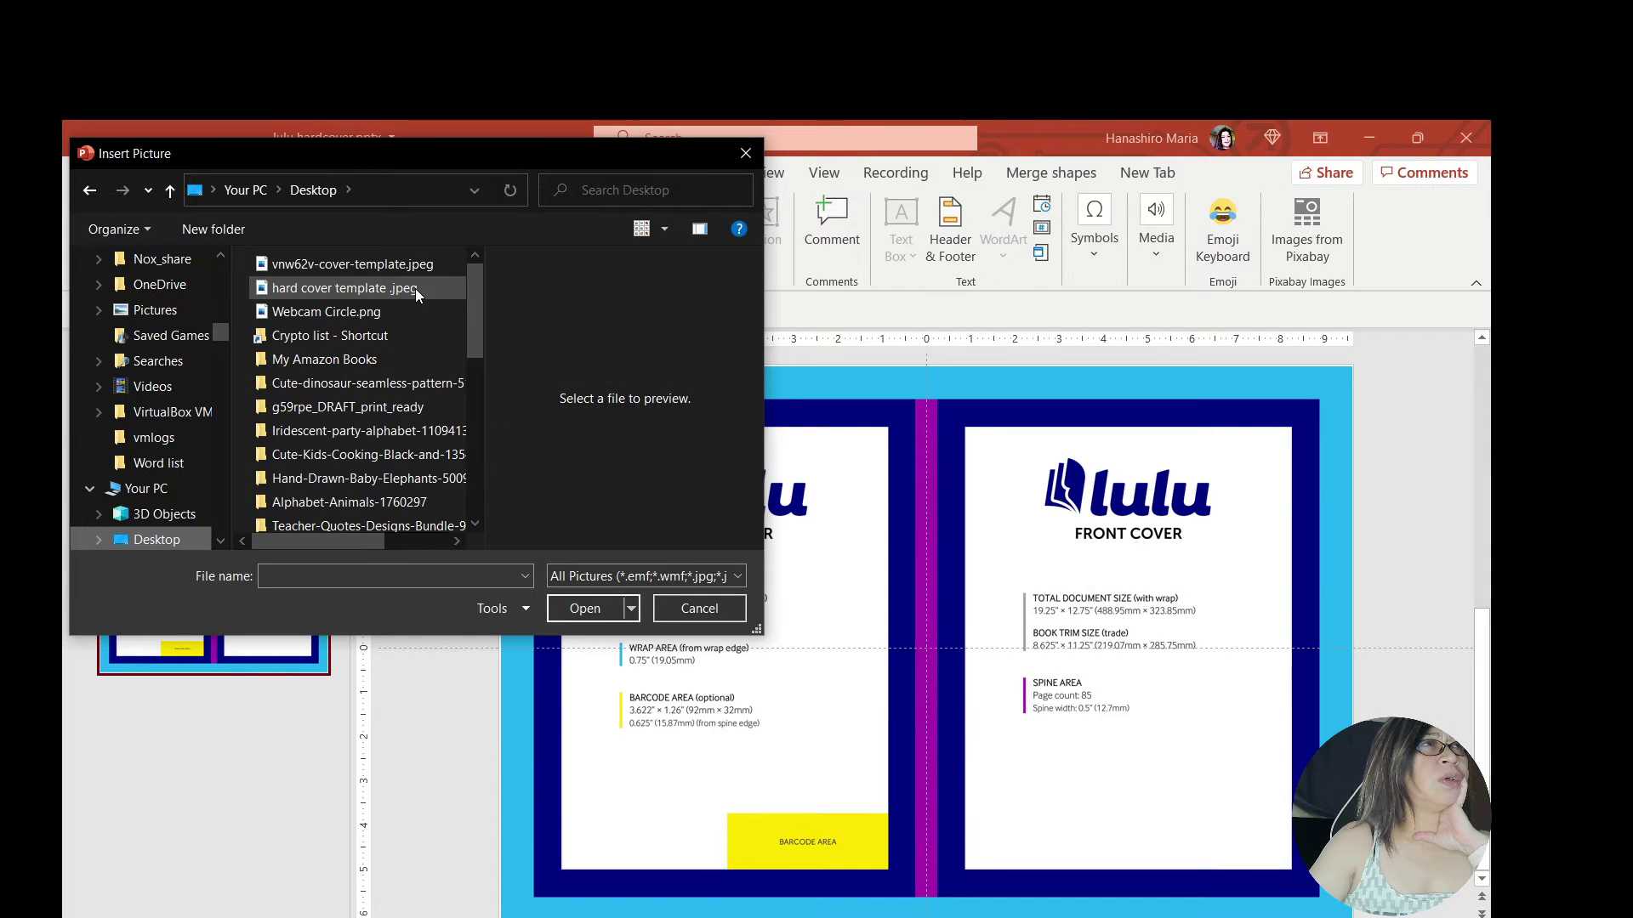
pyautogui.click(415, 288)
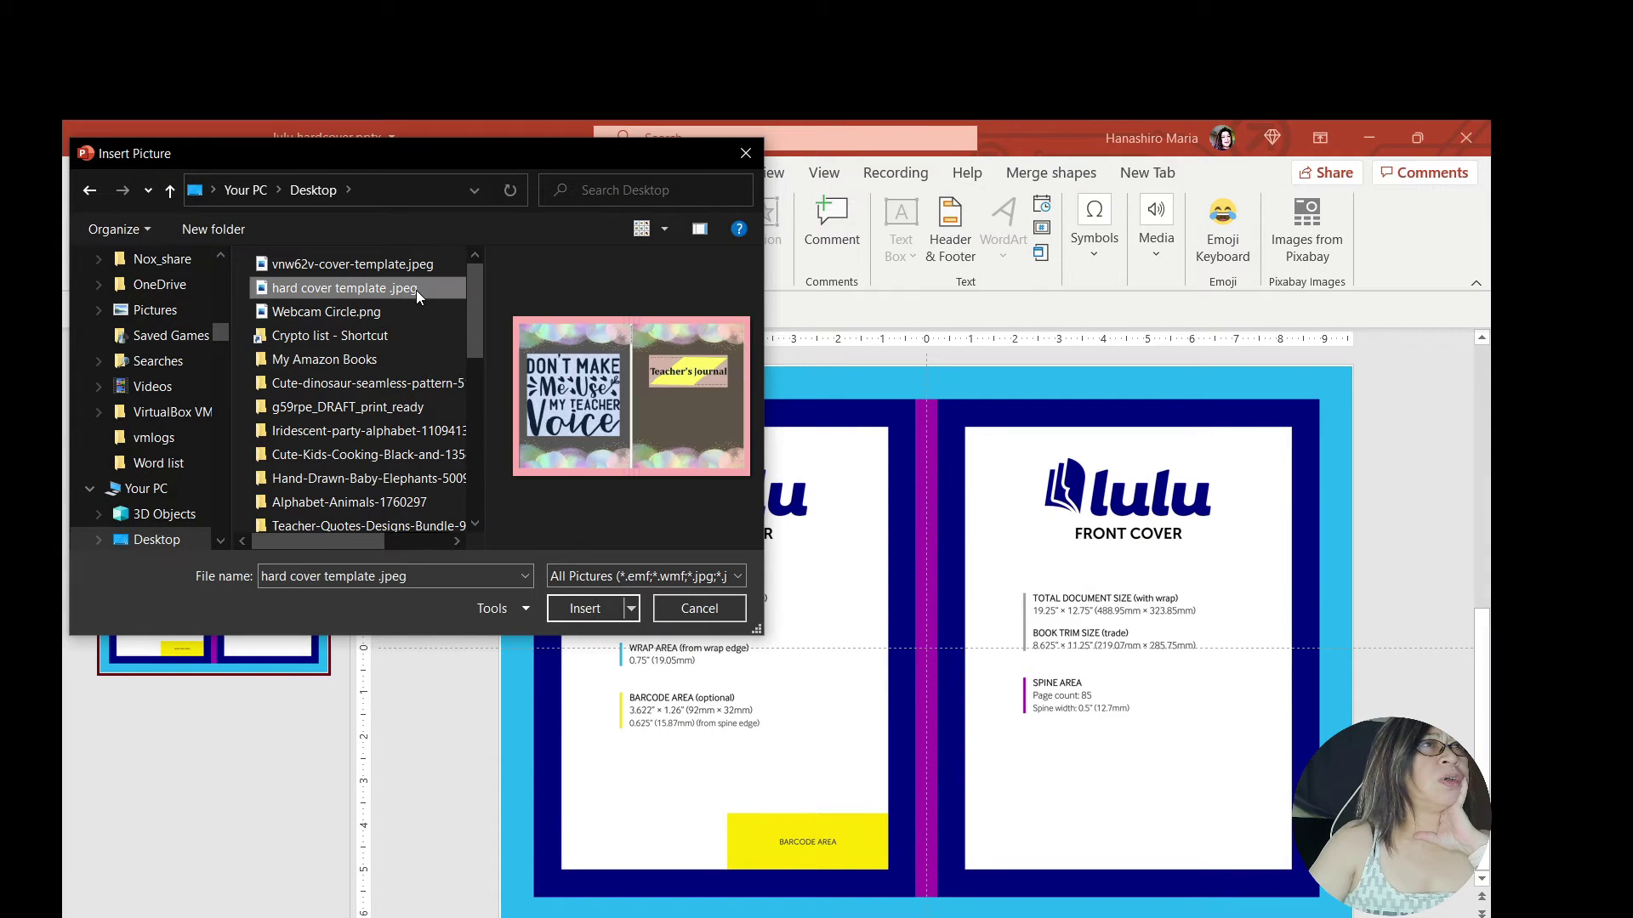
pyautogui.click(600, 609)
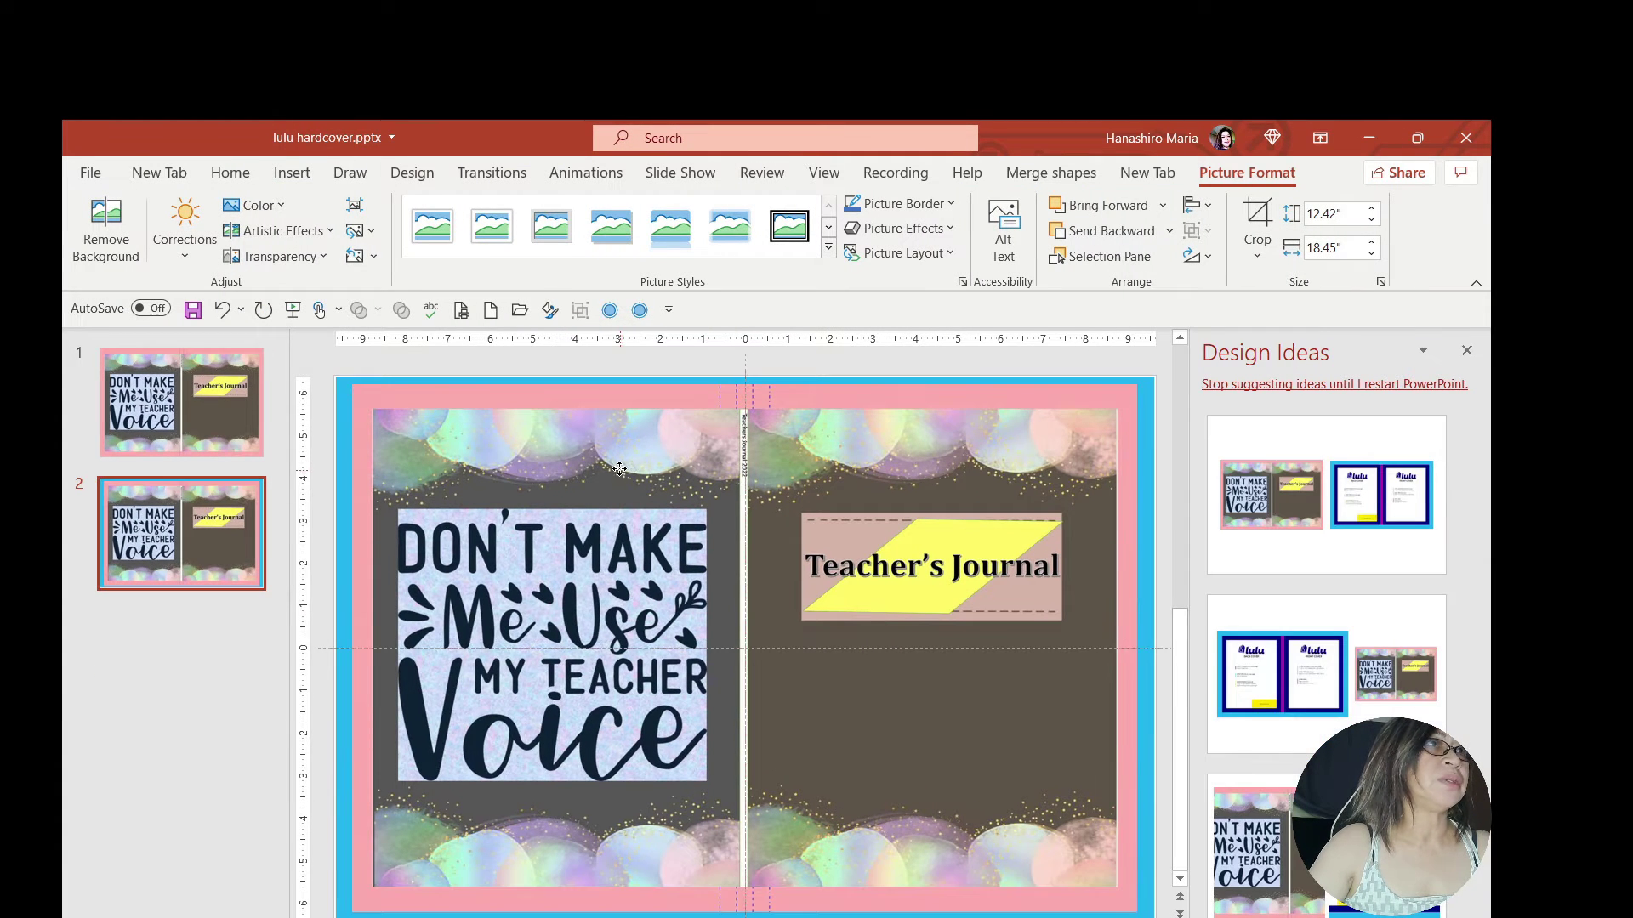
# - Move and resize the inserted cover picture to about 12.95" by 19.25" so that it covers the whole slide
pyautogui.moveTo(621, 471); pyautogui.dragTo(604, 482)
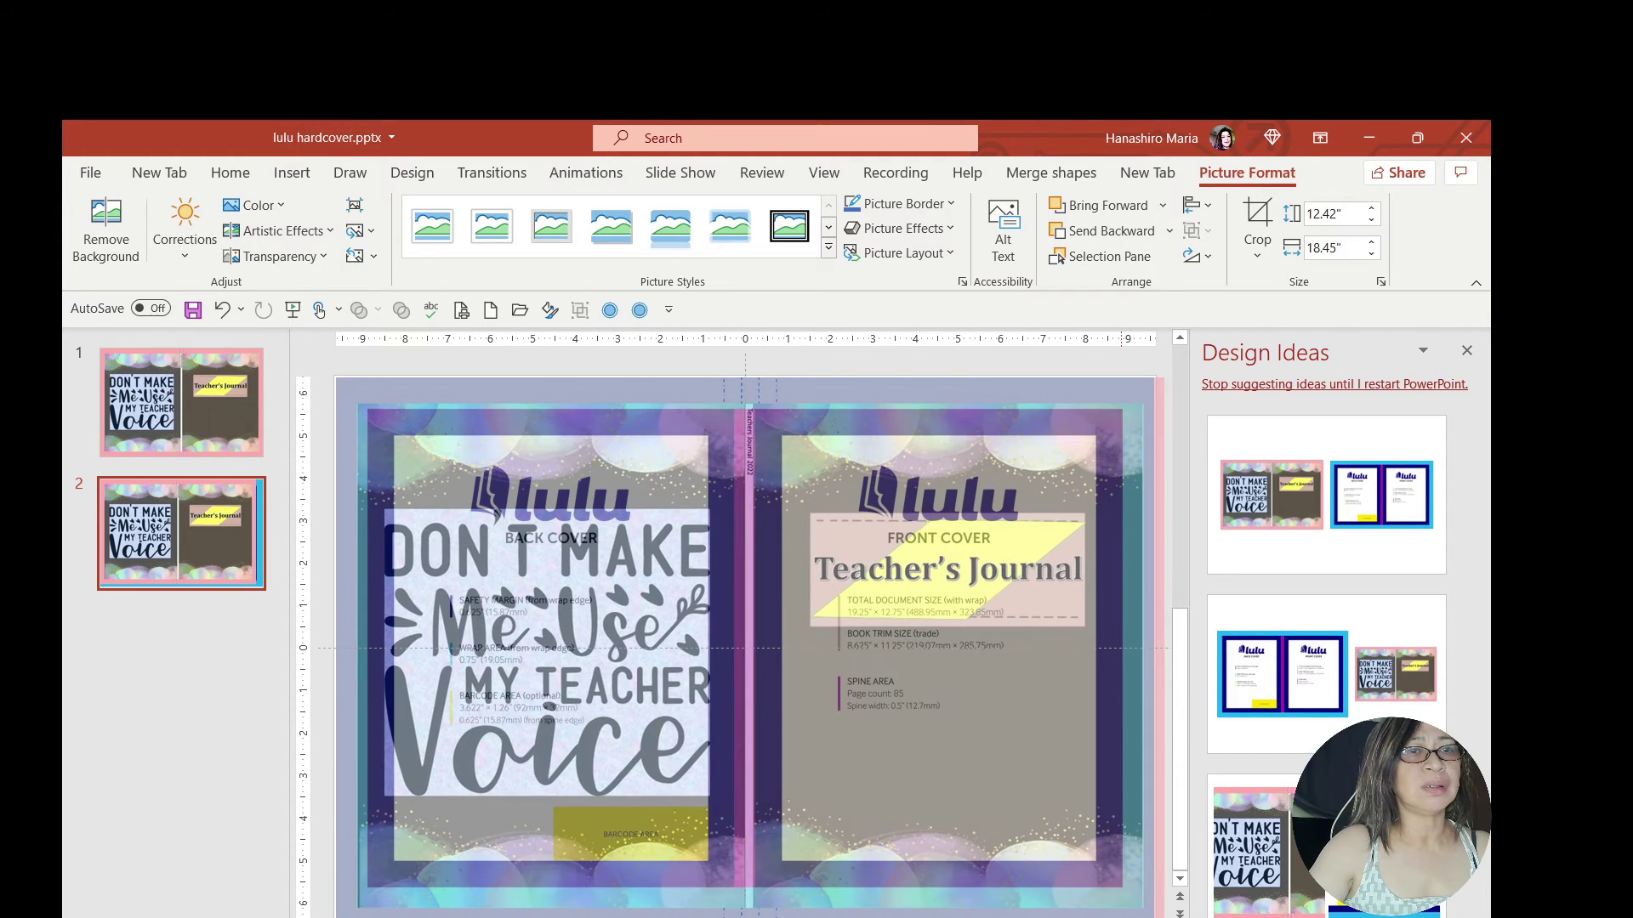
pyautogui.moveTo(1120, 910); pyautogui.dragTo(1120, 911)
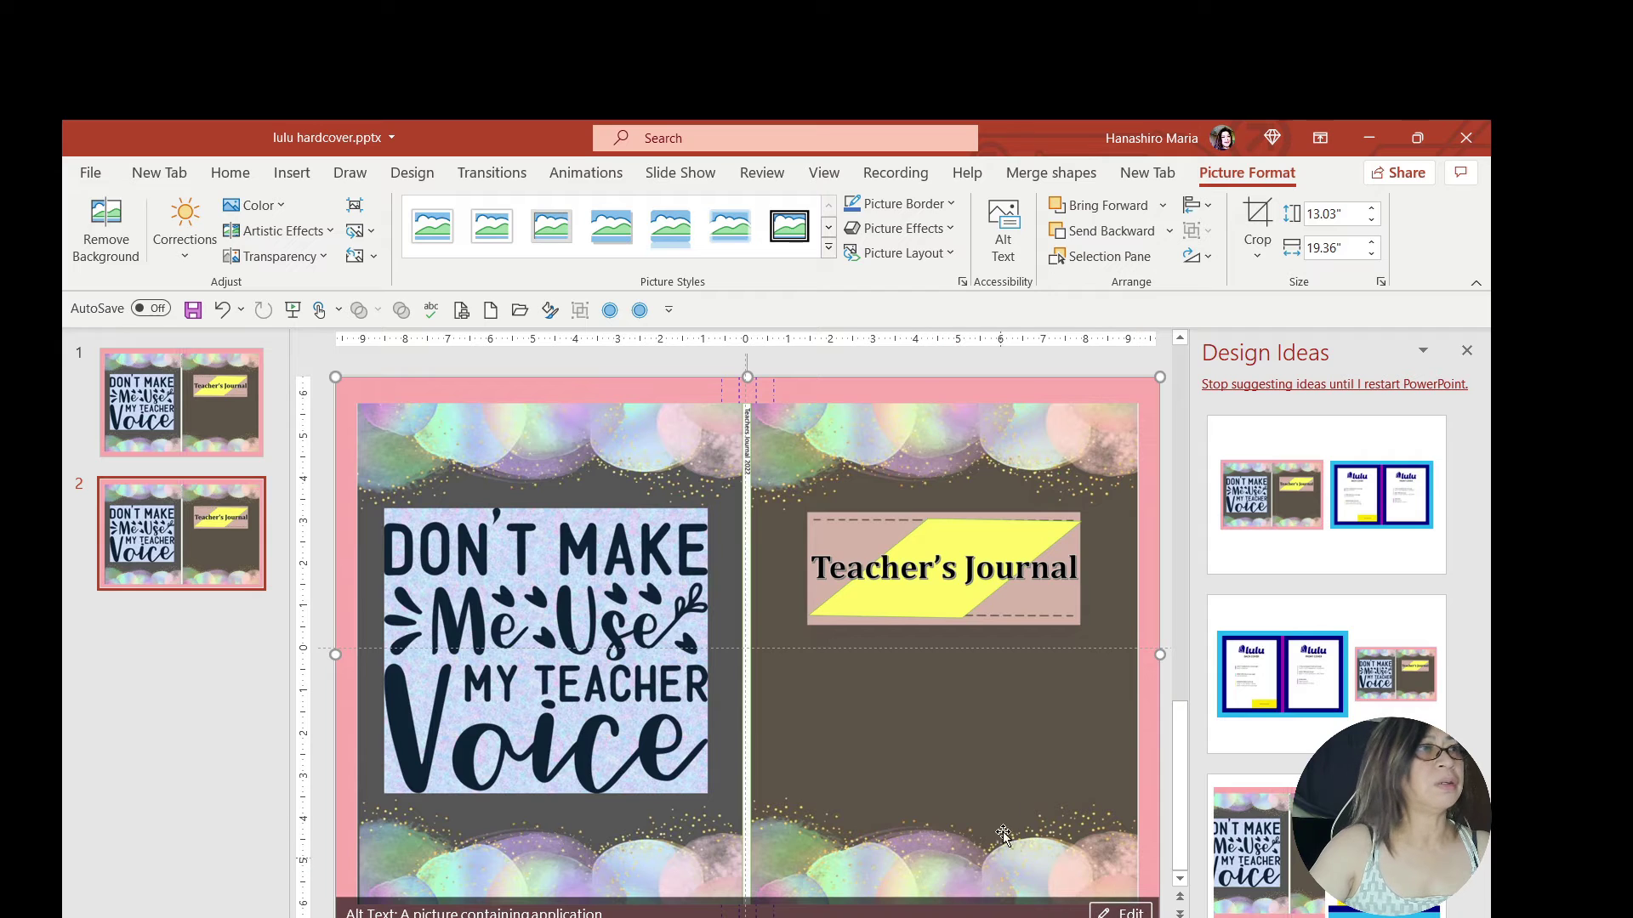
pyautogui.moveTo(1158, 915)
pyautogui.mouseDown()
pyautogui.moveTo(1131, 896)
pyautogui.moveTo(1150, 915)
pyautogui.mouseUp()
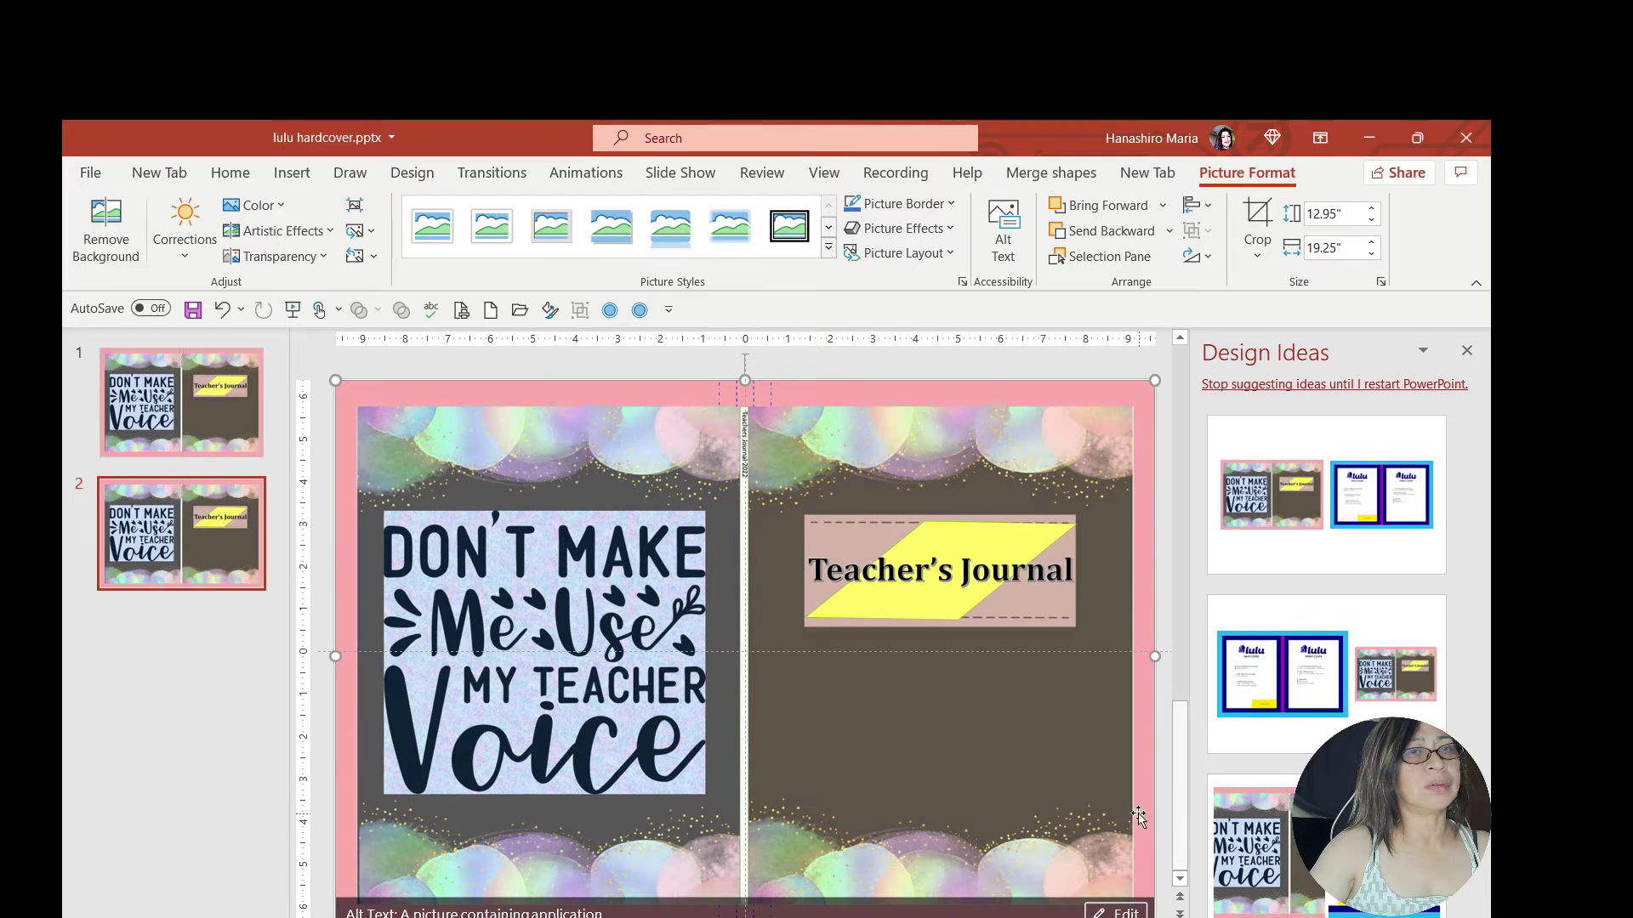
pyautogui.click(324, 461)
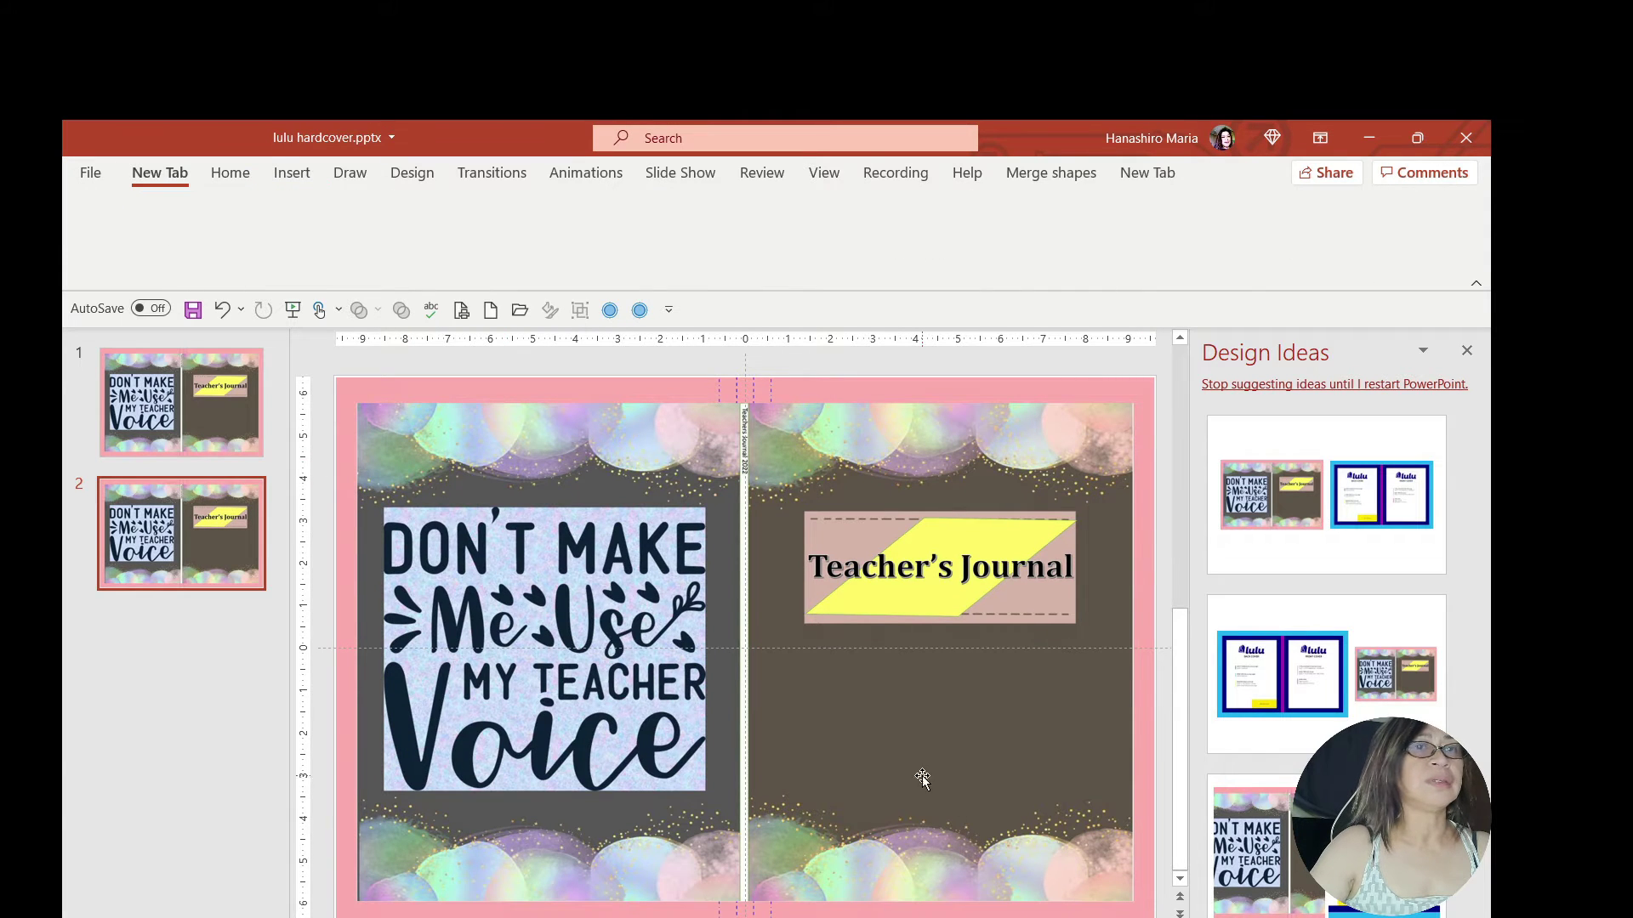
# - Remove the old first slide so that only the newly fitted cover slide is kept
pyautogui.click(179, 393)
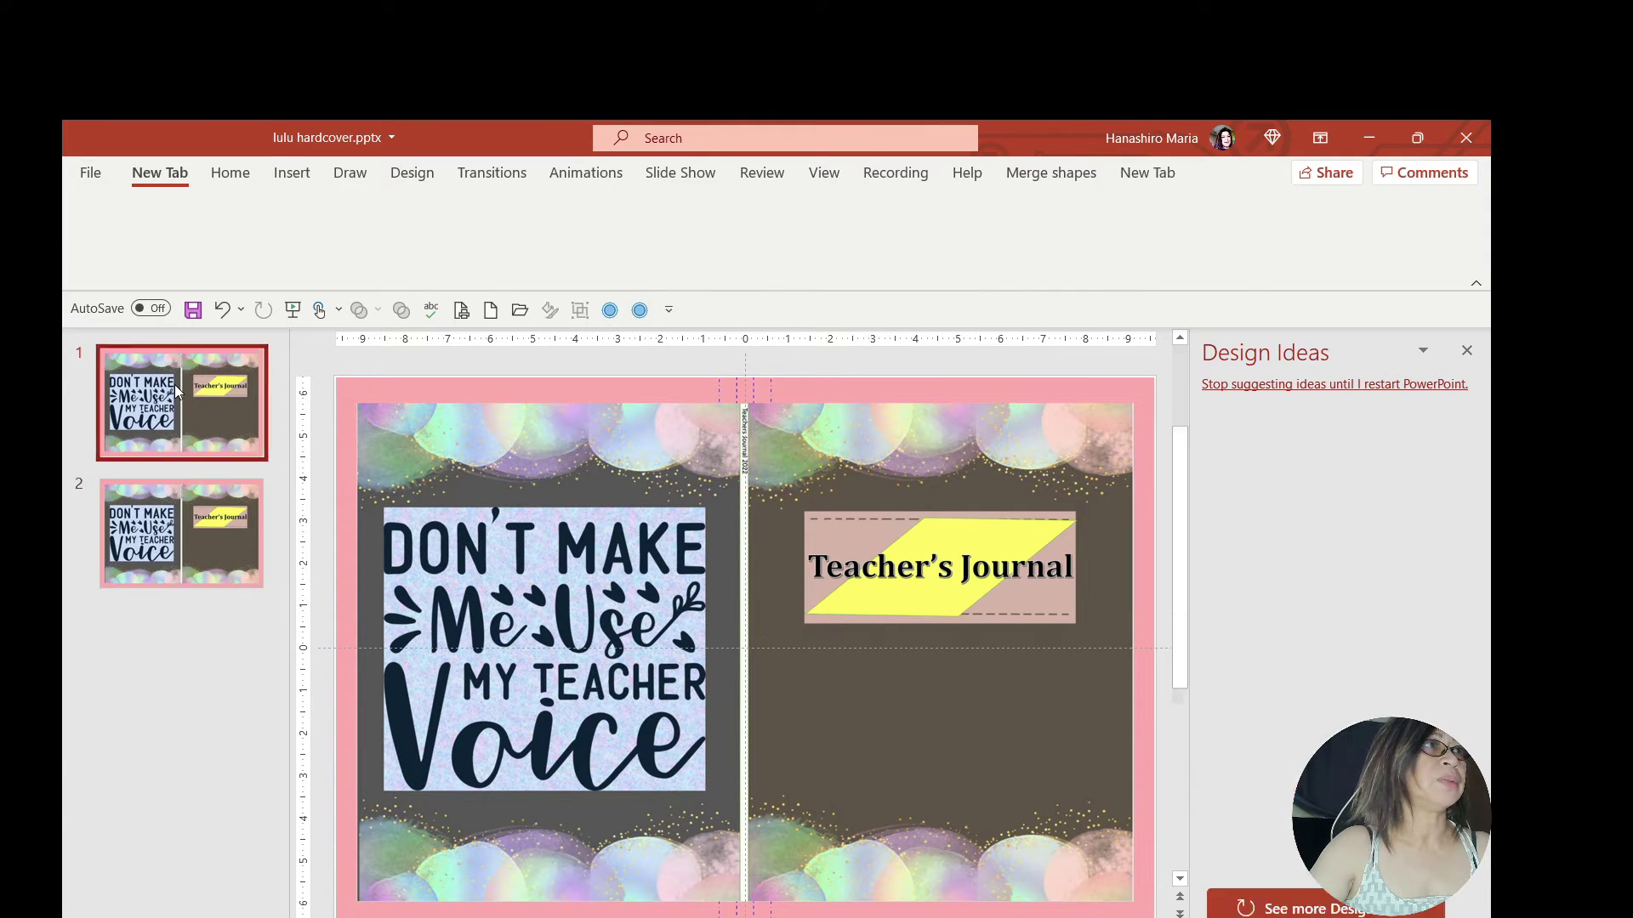
pyautogui.rightClick(176, 386)
pyautogui.click(247, 400)
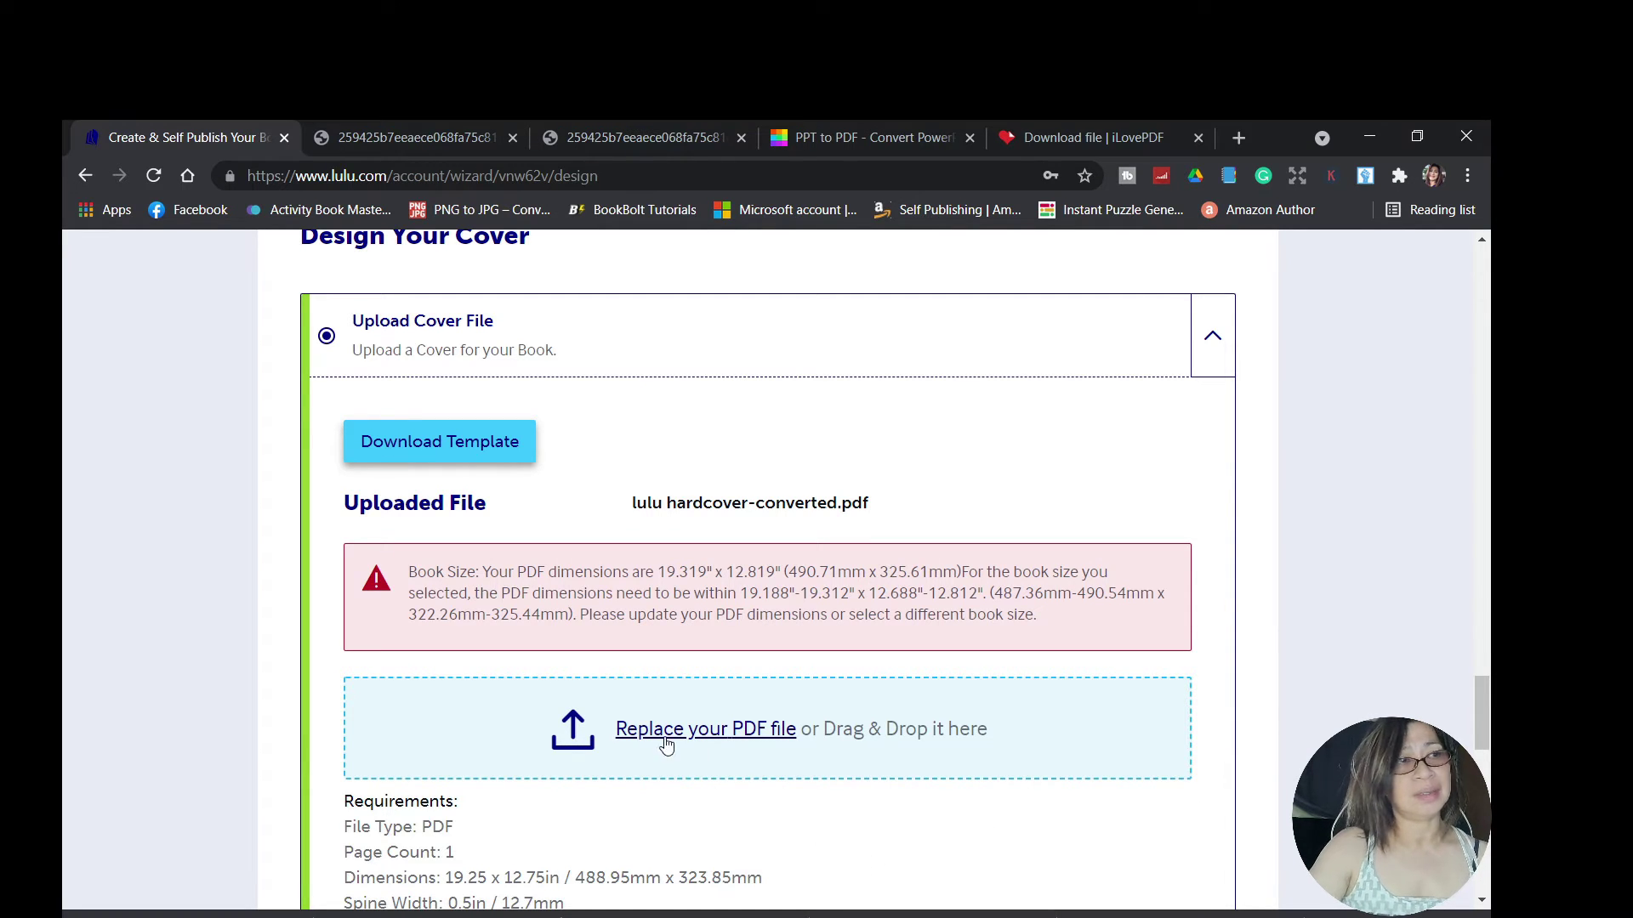
# - Replace the uploaded cover file with lulu hardcover.pdf from the Desktop
pyautogui.click(708, 737)
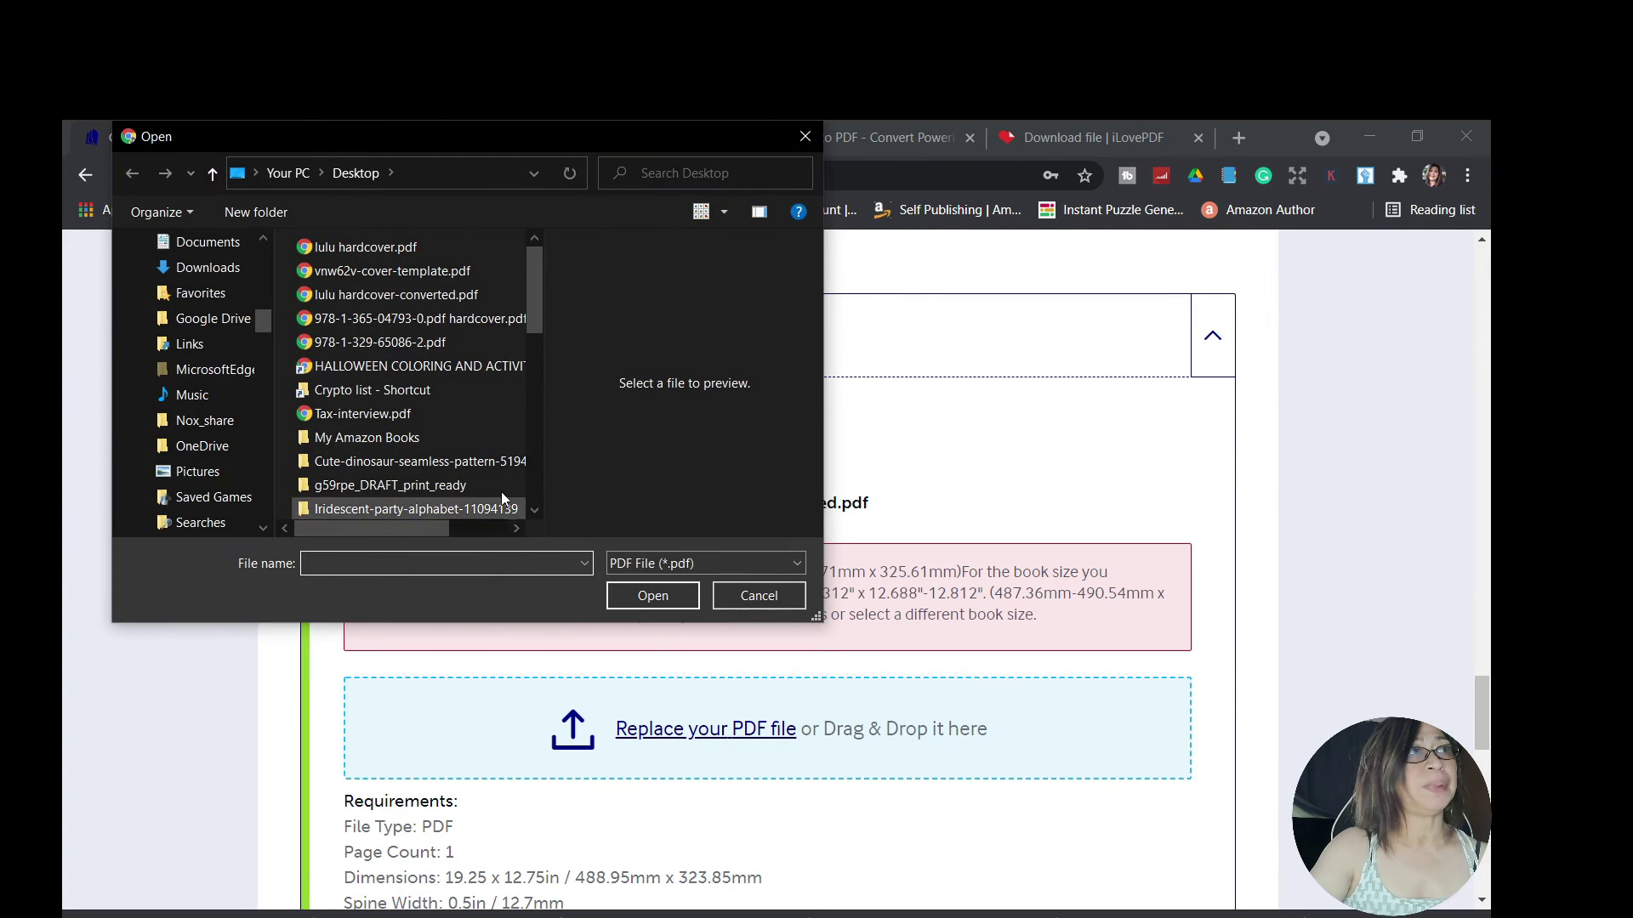
pyautogui.click(391, 247)
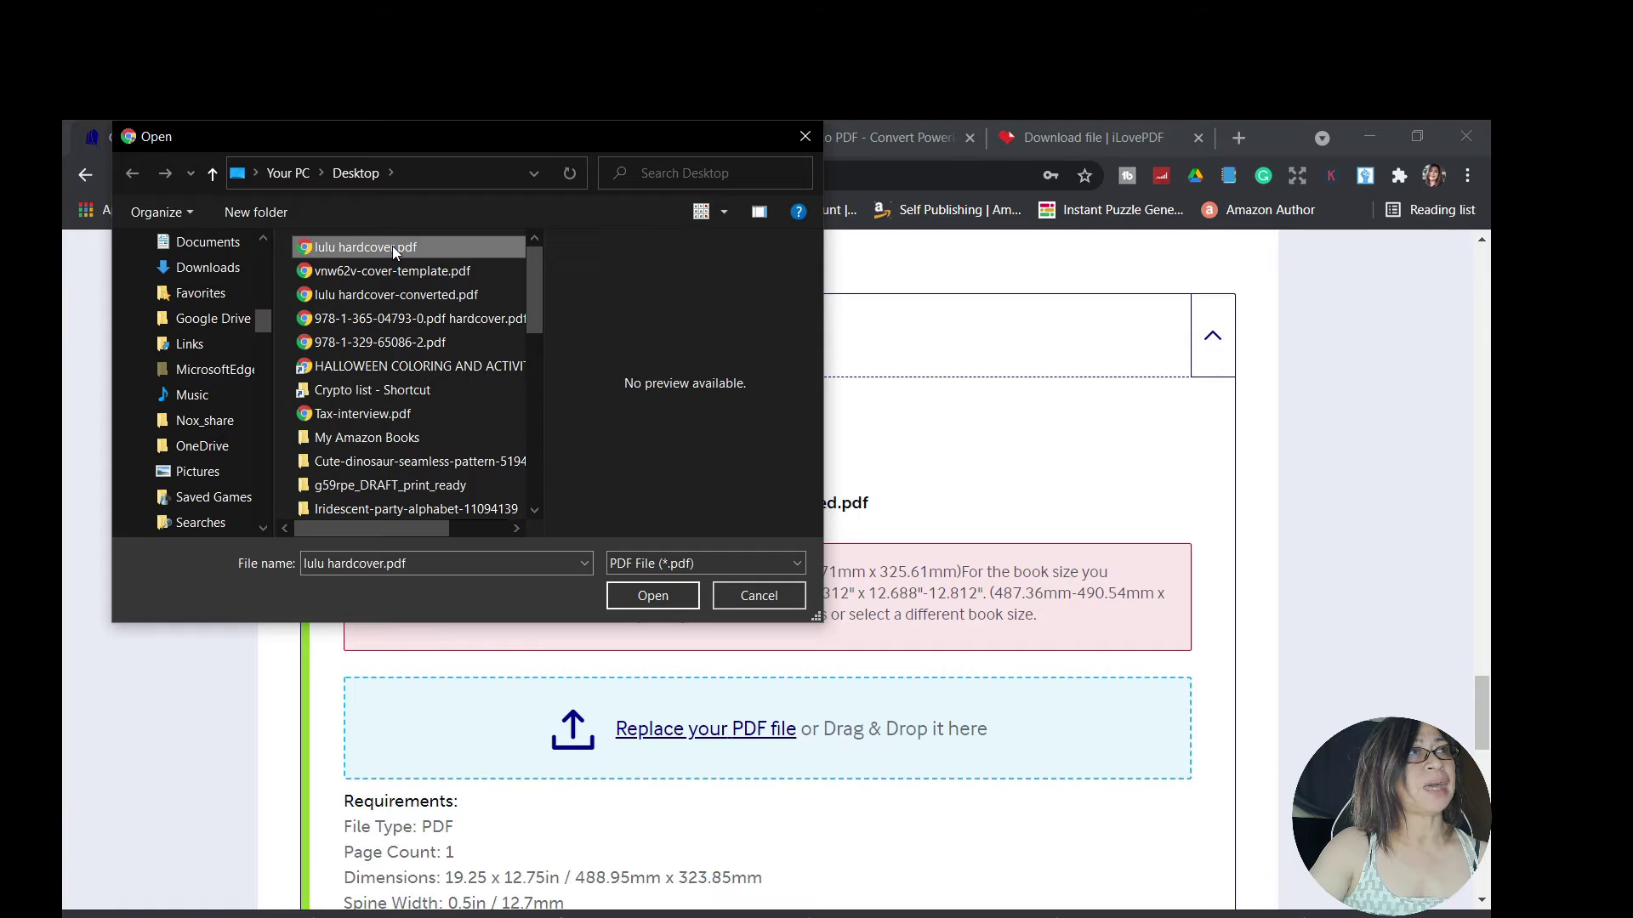
pyautogui.click(665, 593)
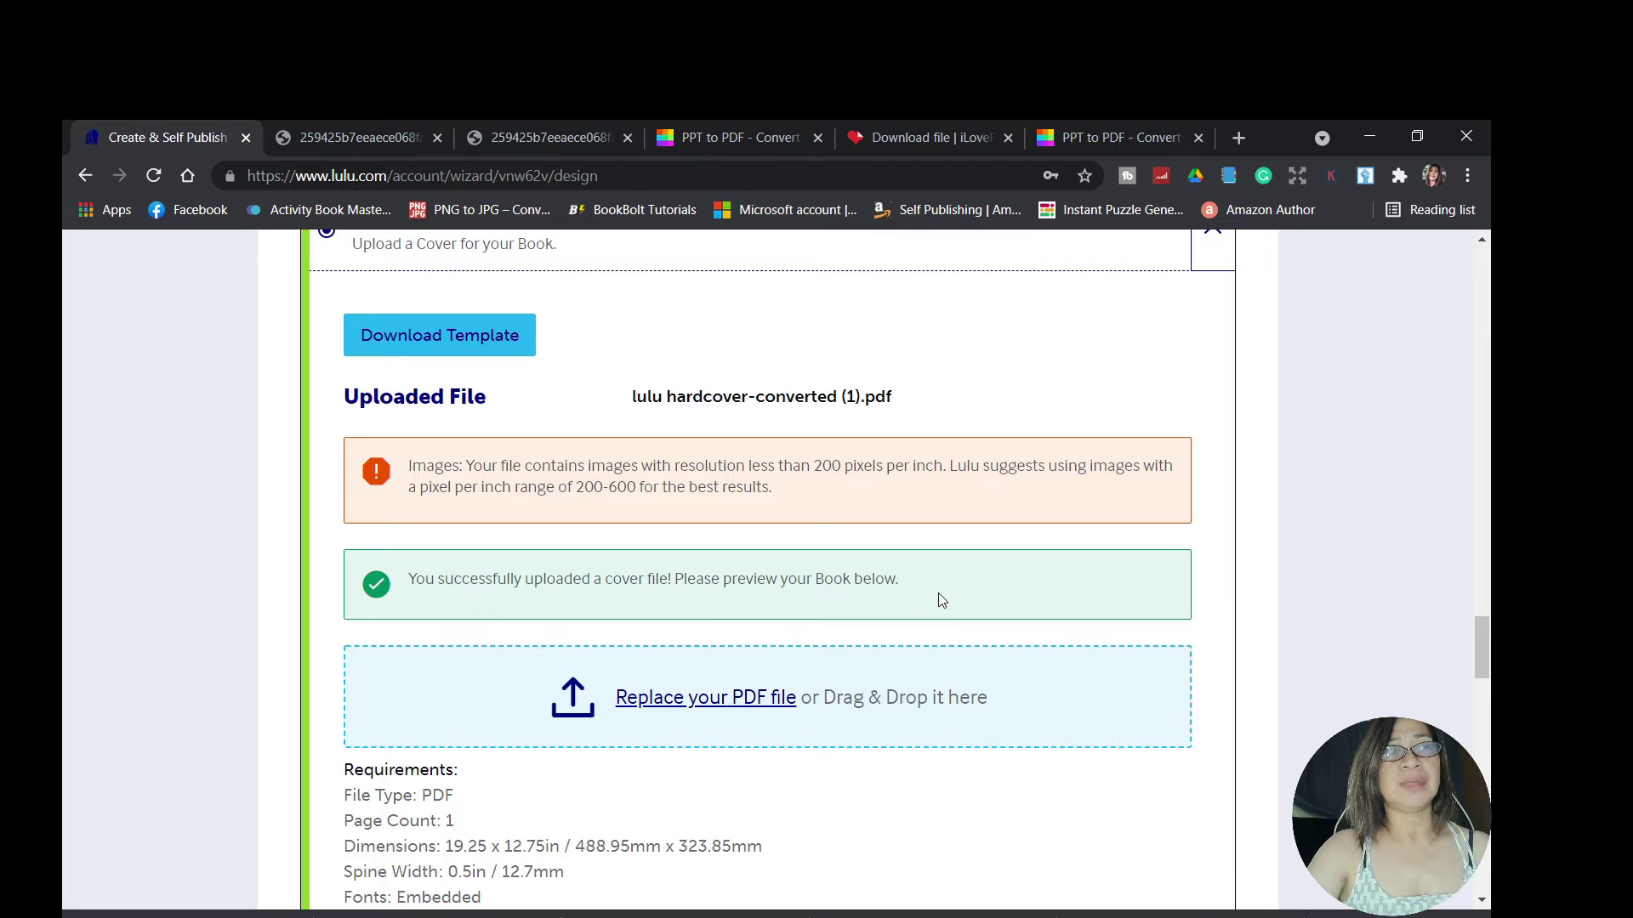
# - Look over the cover upload messages and file requirements, and examine the full back, spine and front cover preview
pyautogui.scroll(-1, 941, 600)
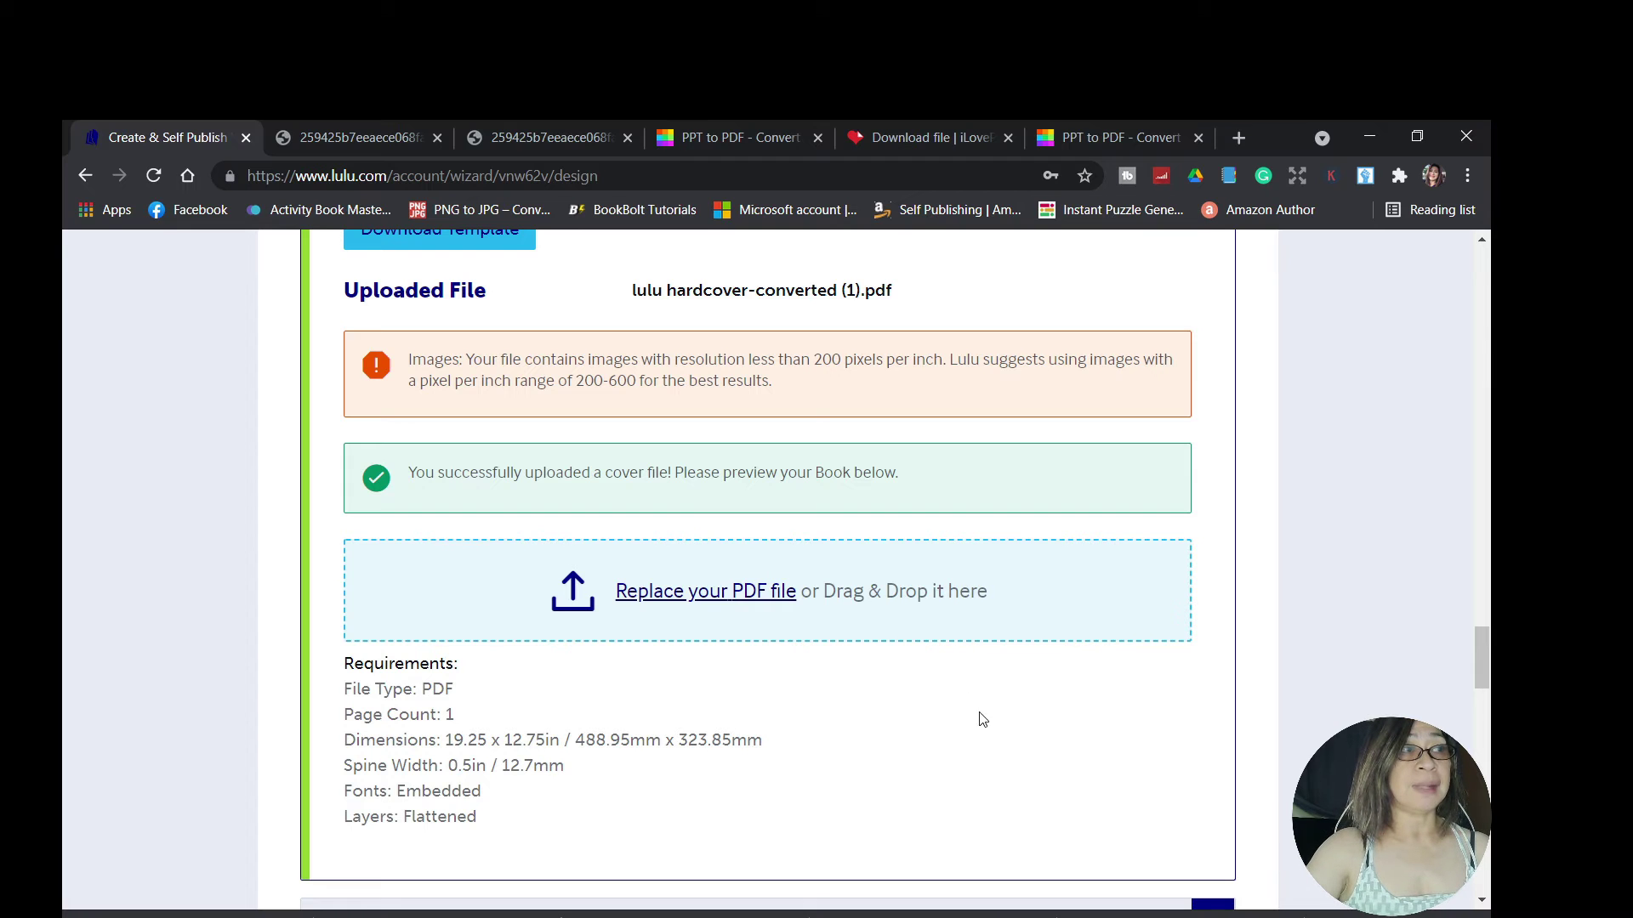
pyautogui.scroll(-6, 978, 715)
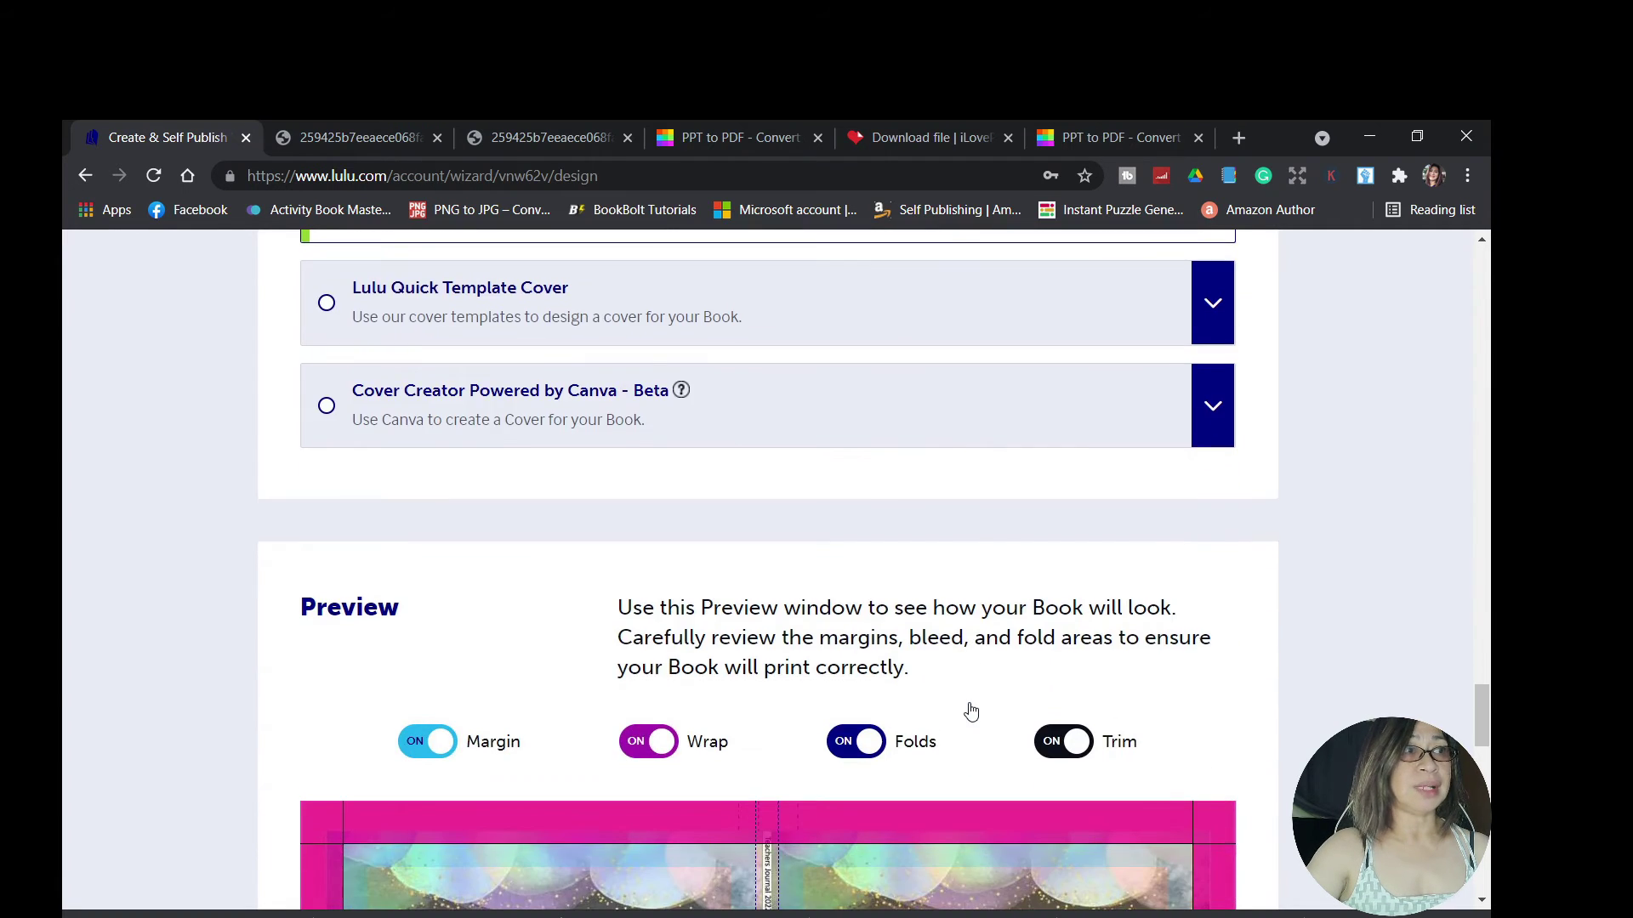
pyautogui.scroll(-4, 972, 711)
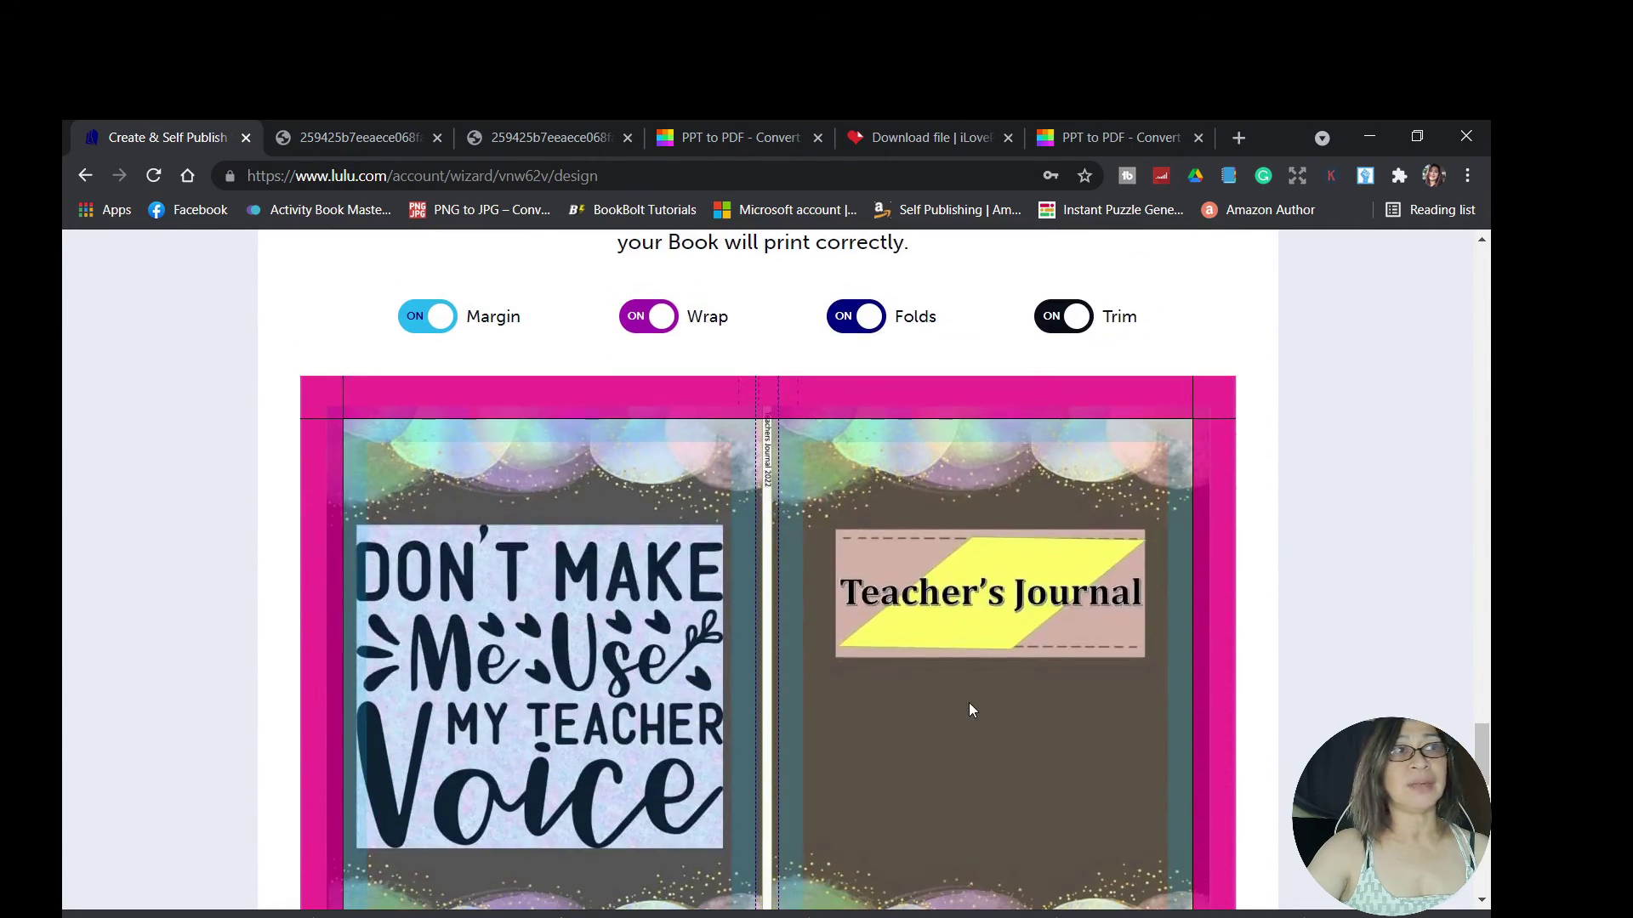
pyautogui.scroll(-2, 967, 702)
pyautogui.scroll(1, 964, 691)
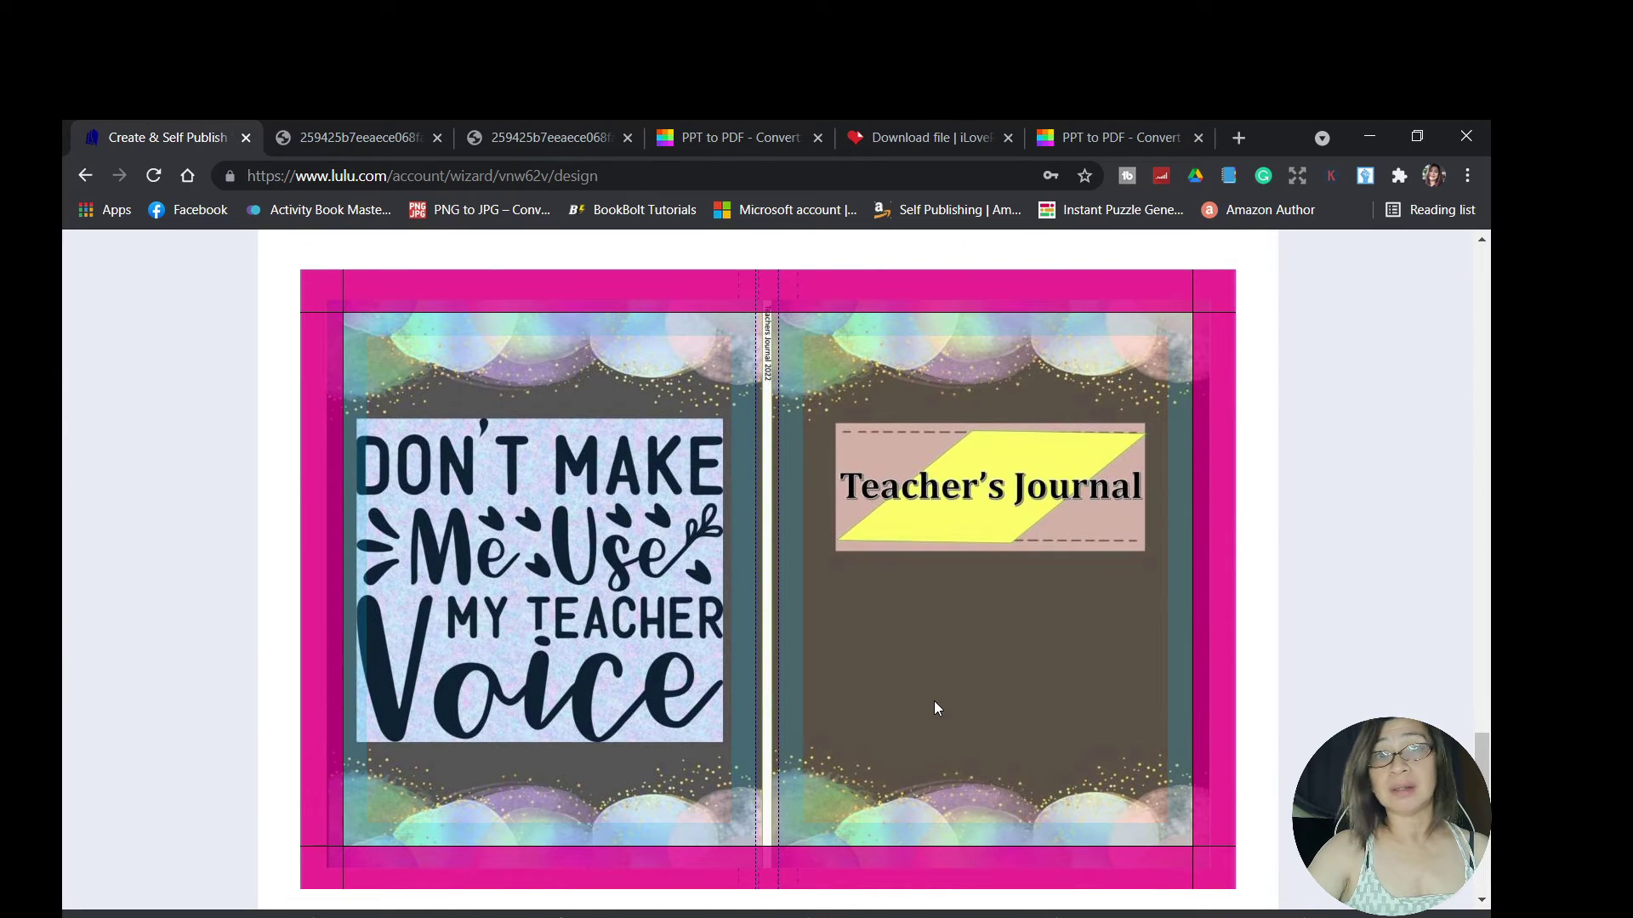
# - Toggle the Margin, Wrap, Folds and Trim guides off and back on one by one to compare them on the cover preview
pyautogui.scroll(3, 934, 636)
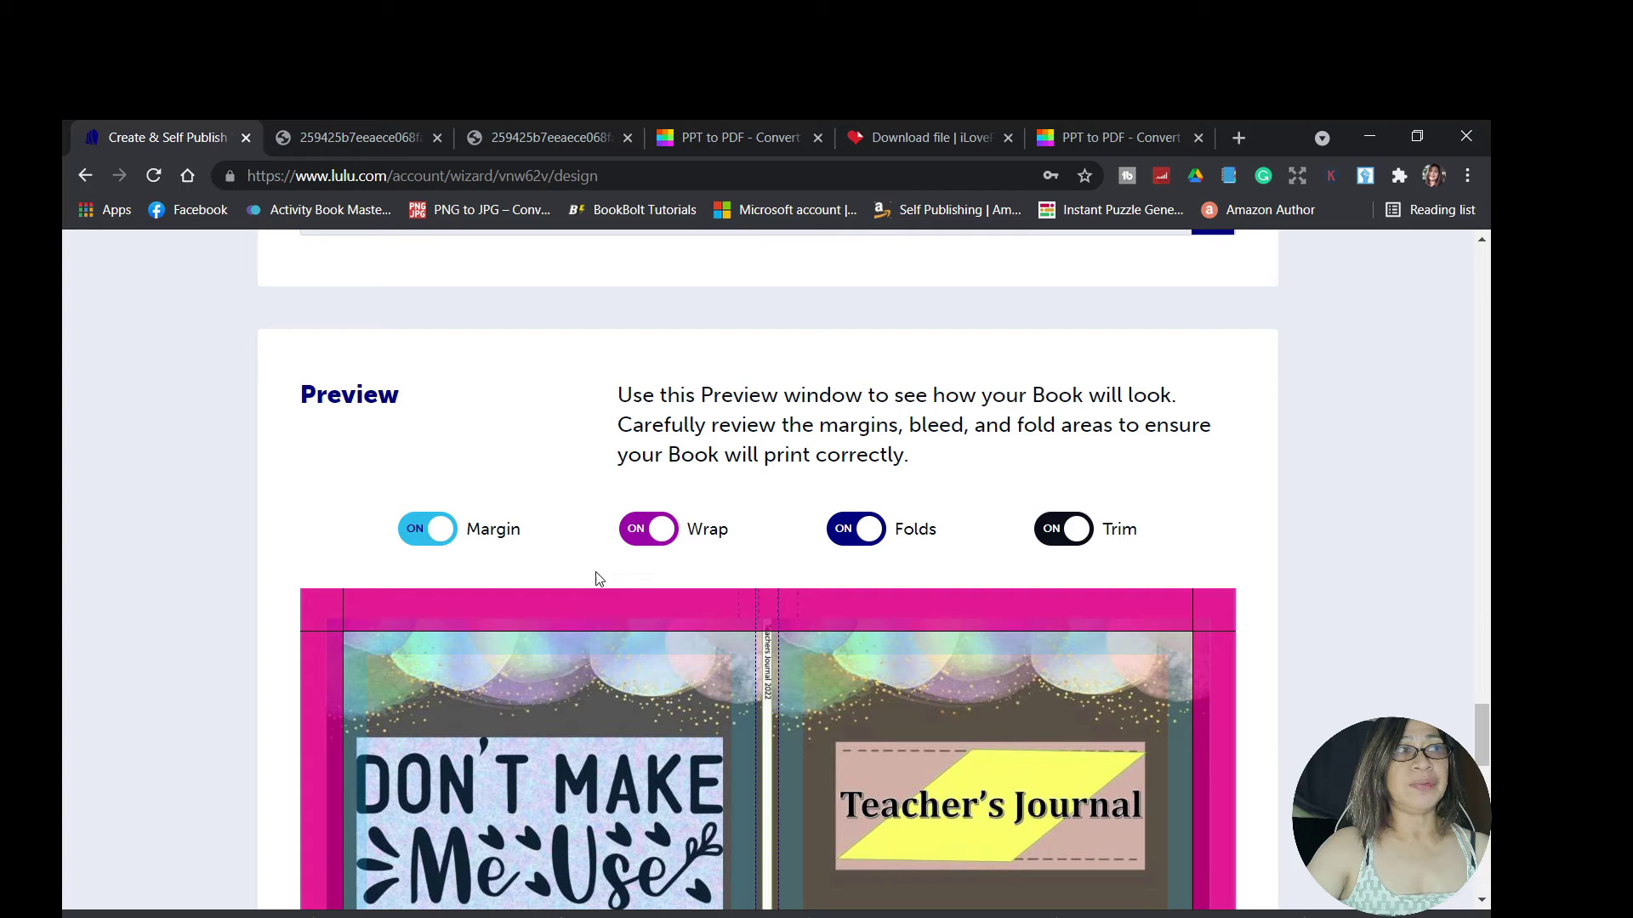
pyautogui.click(439, 540)
pyautogui.click(439, 539)
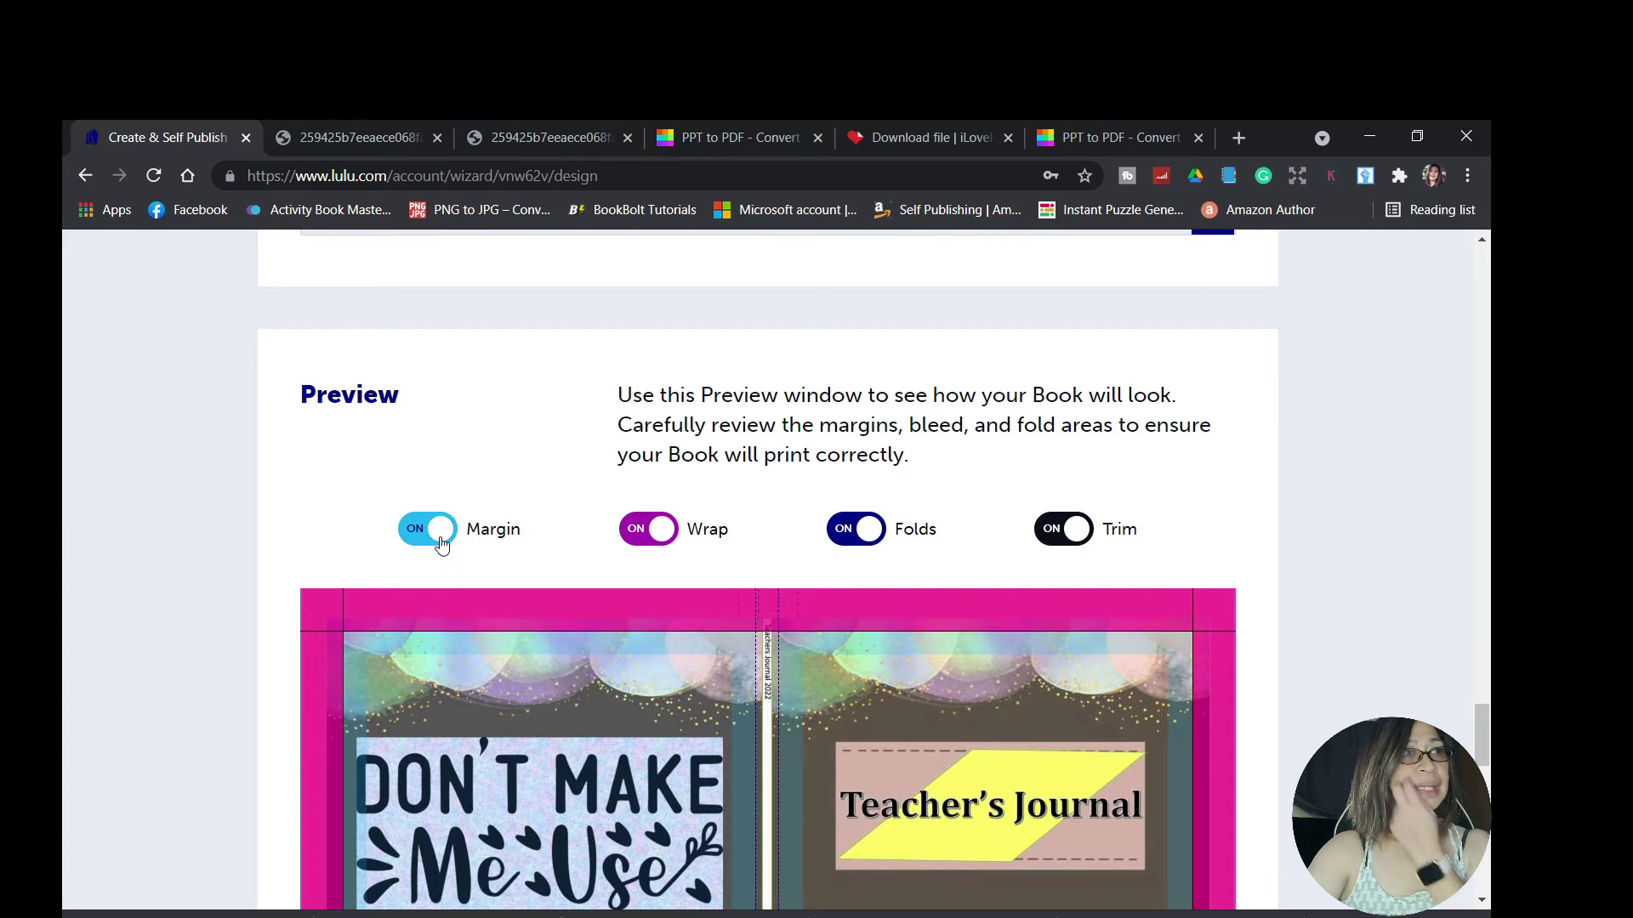
pyautogui.scroll(-2, 440, 543)
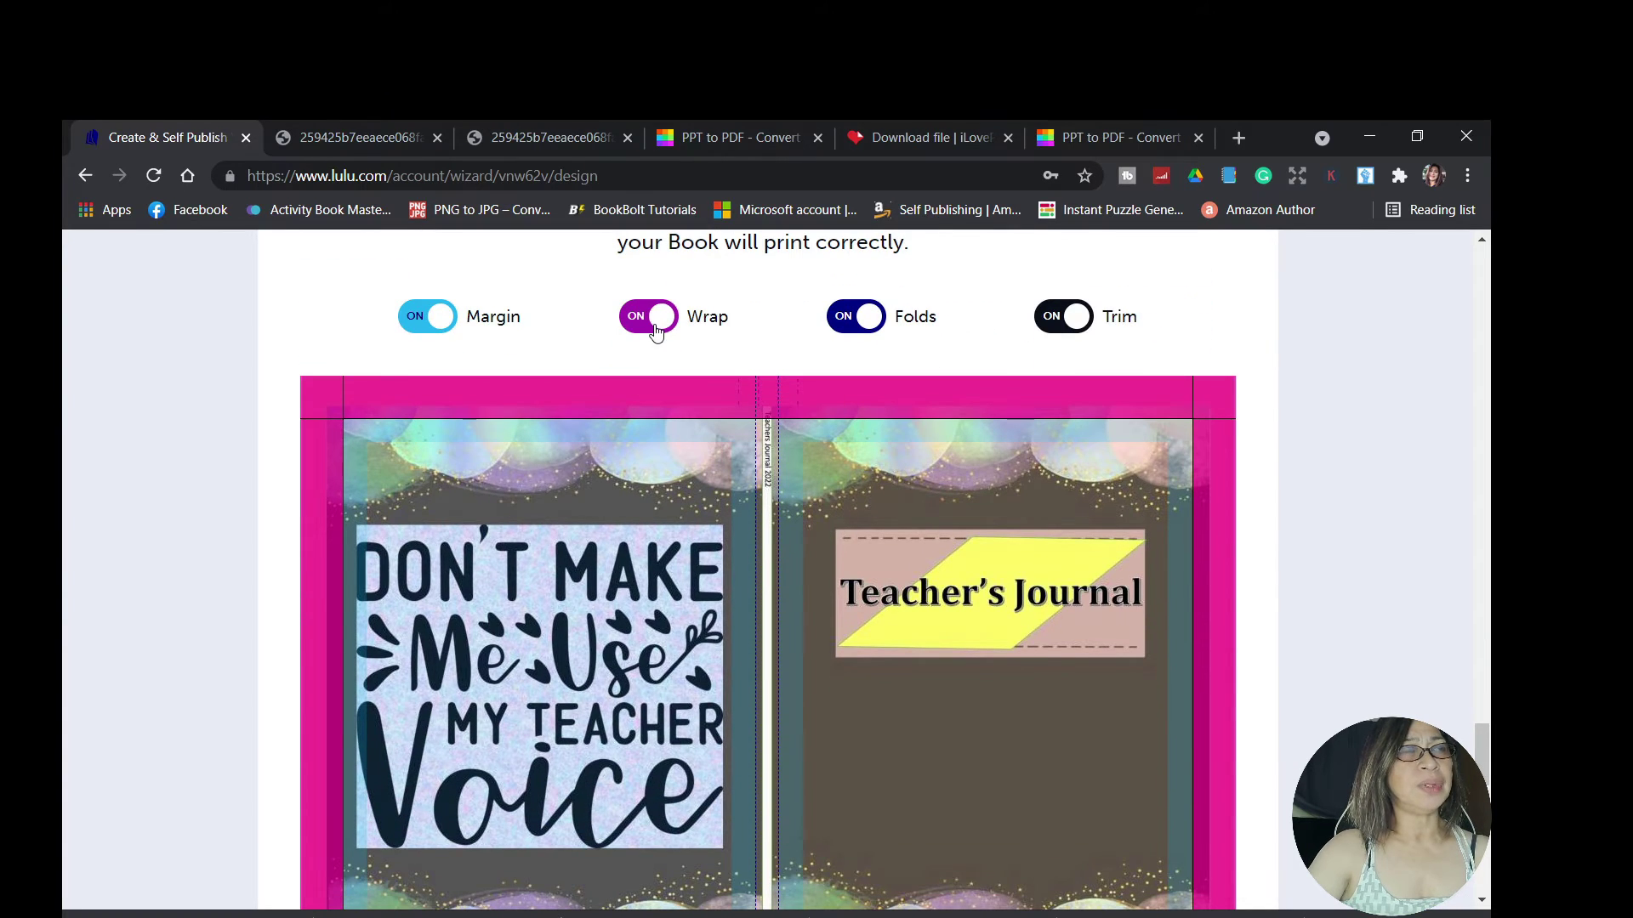
pyautogui.click(656, 331)
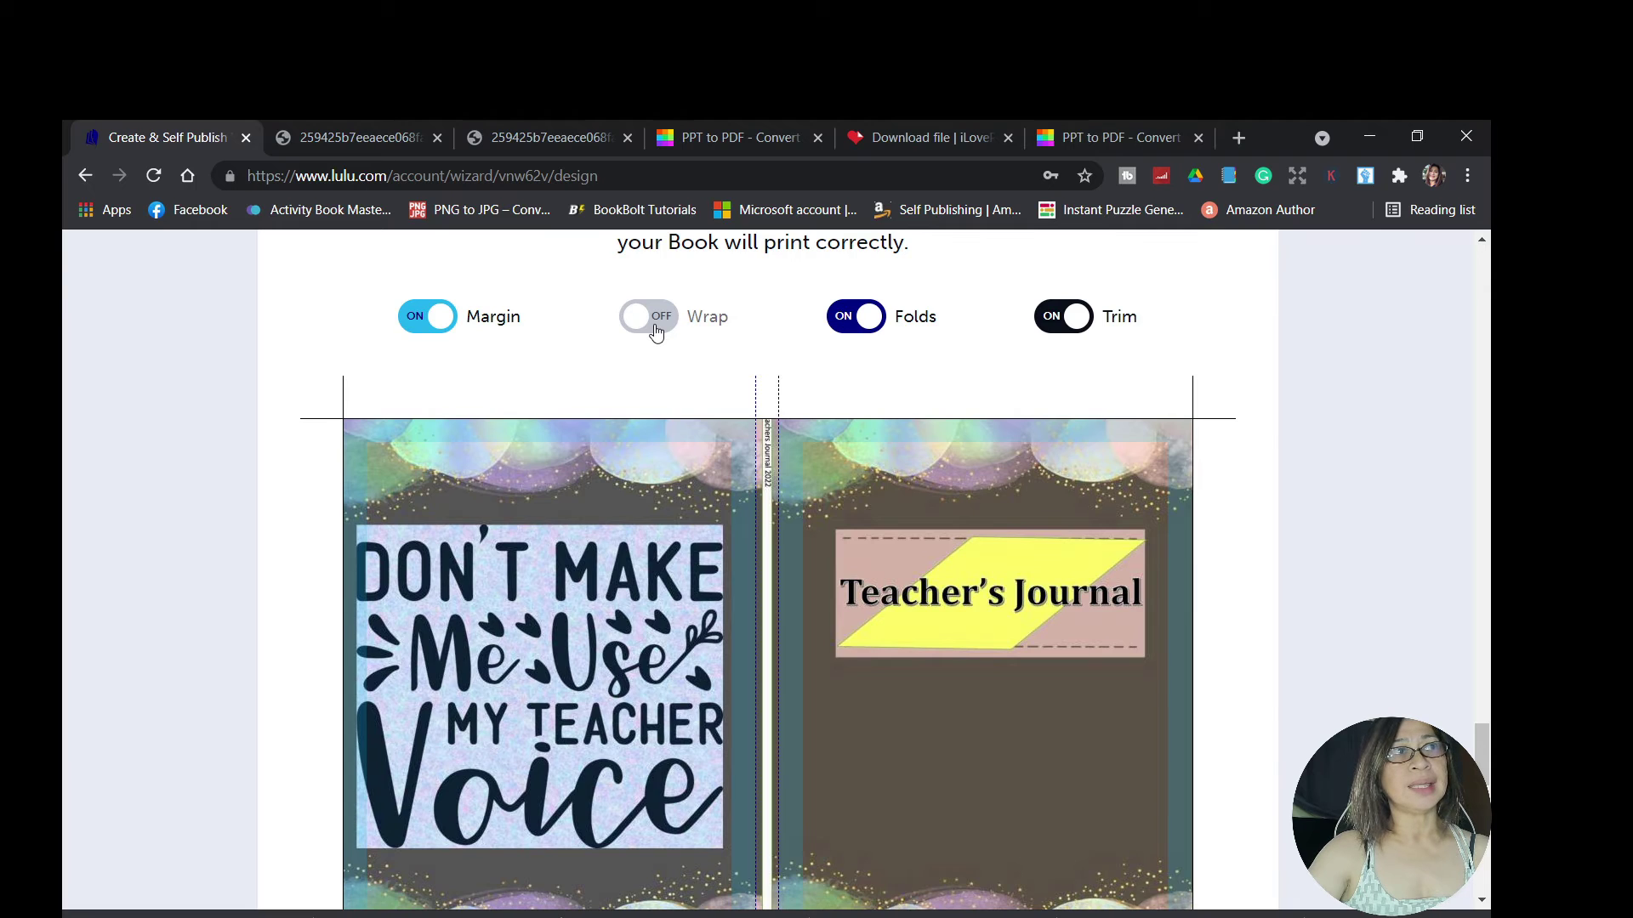
pyautogui.scroll(1, 656, 331)
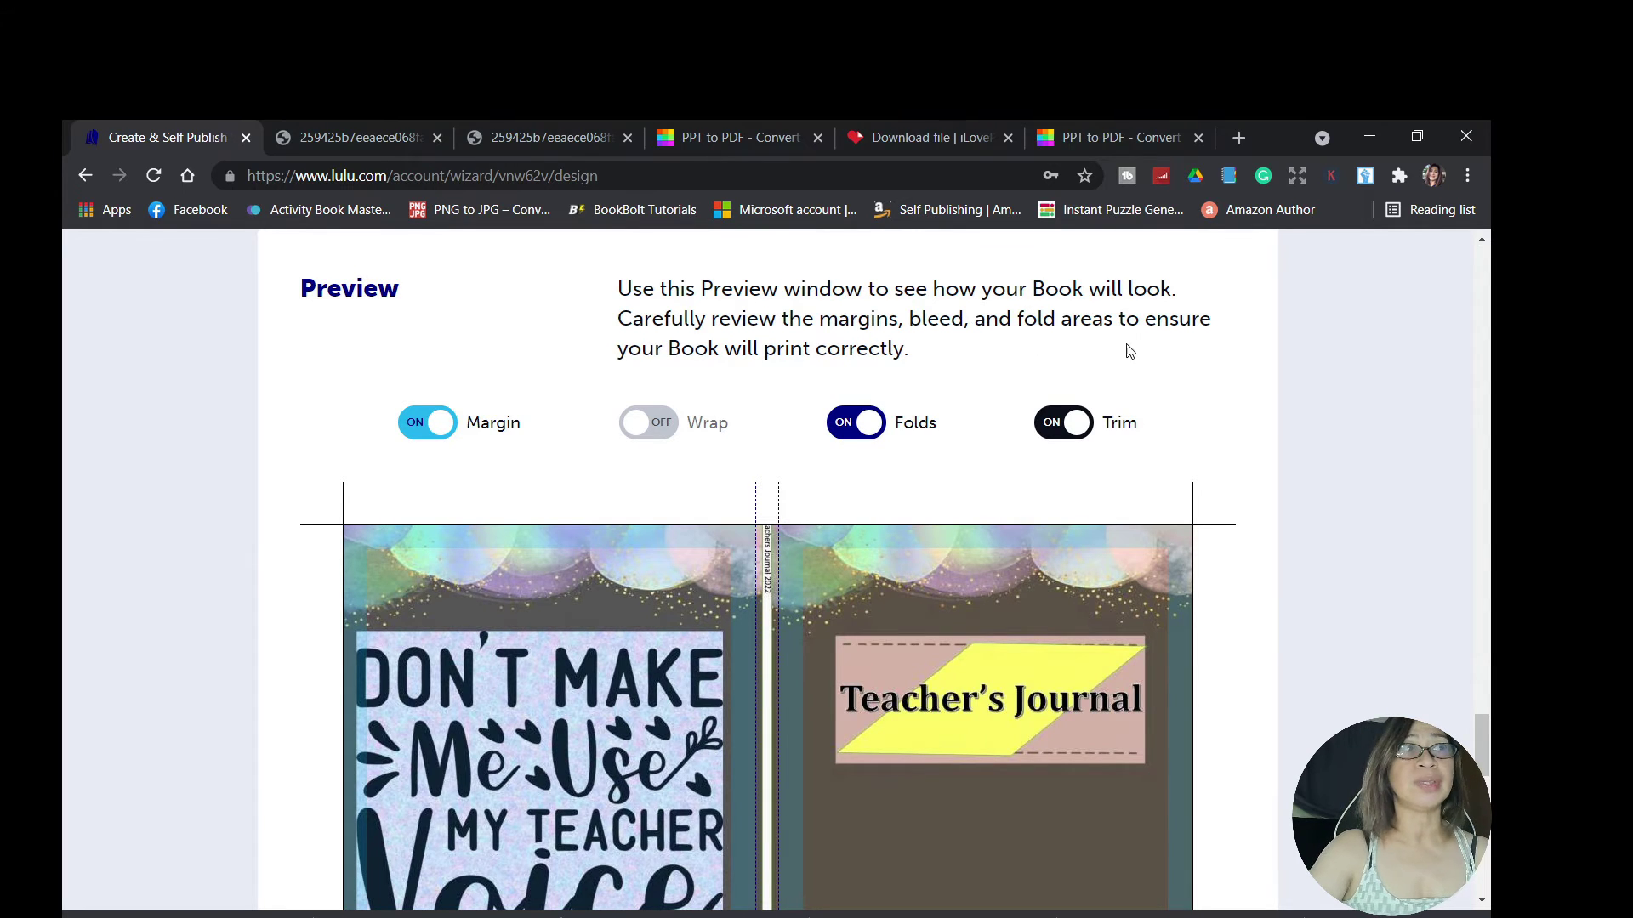
pyautogui.click(644, 434)
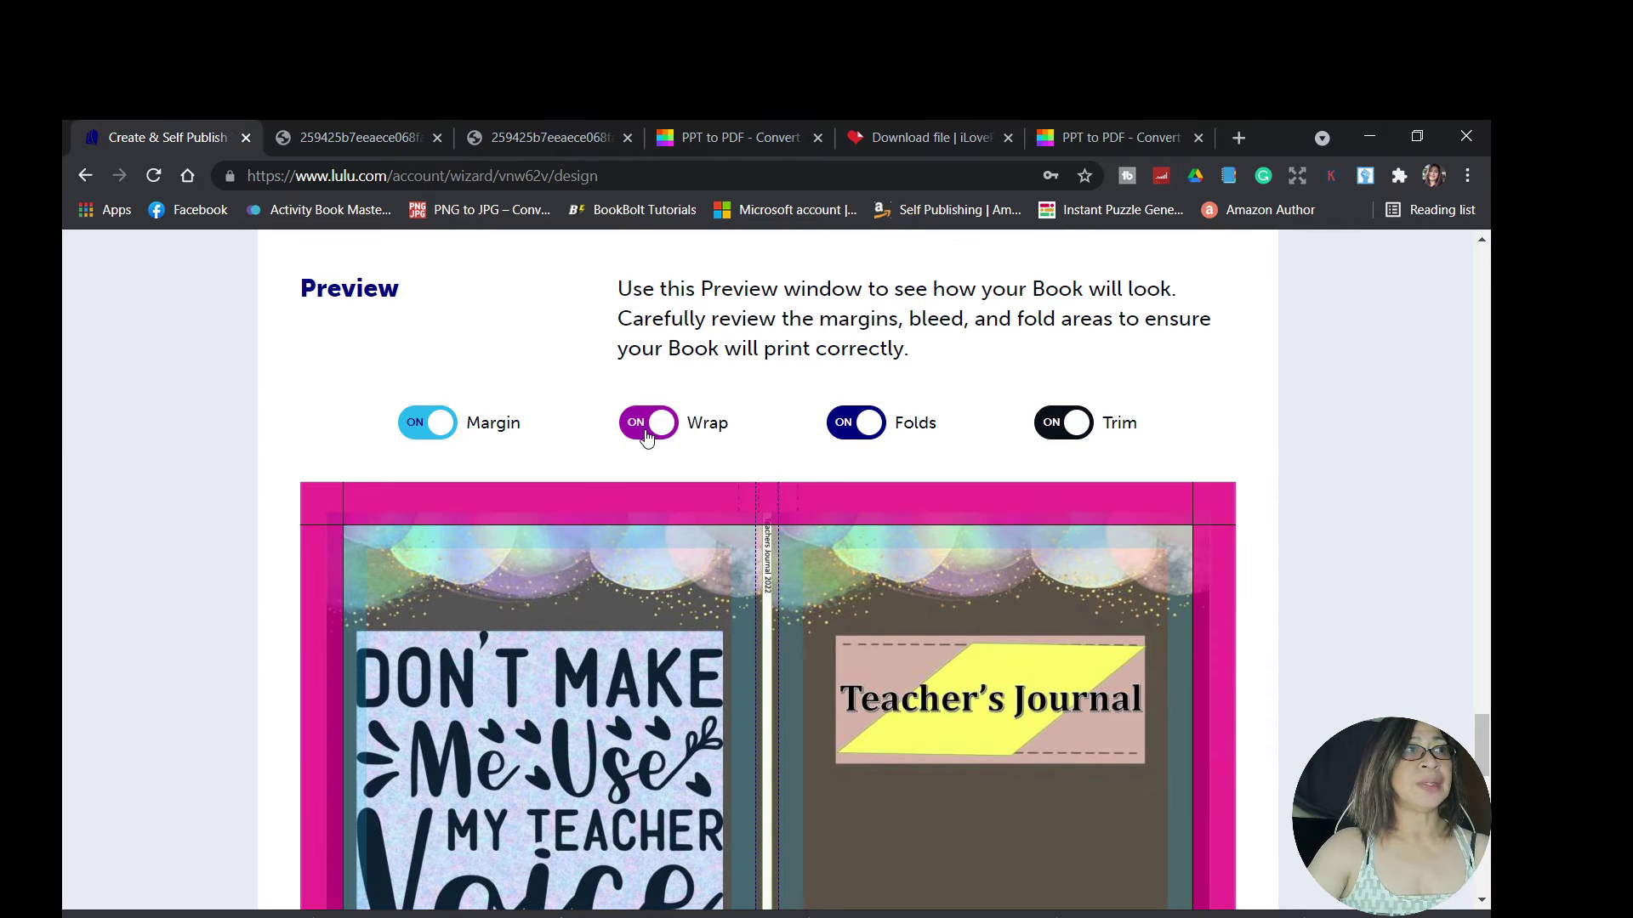
pyautogui.click(843, 428)
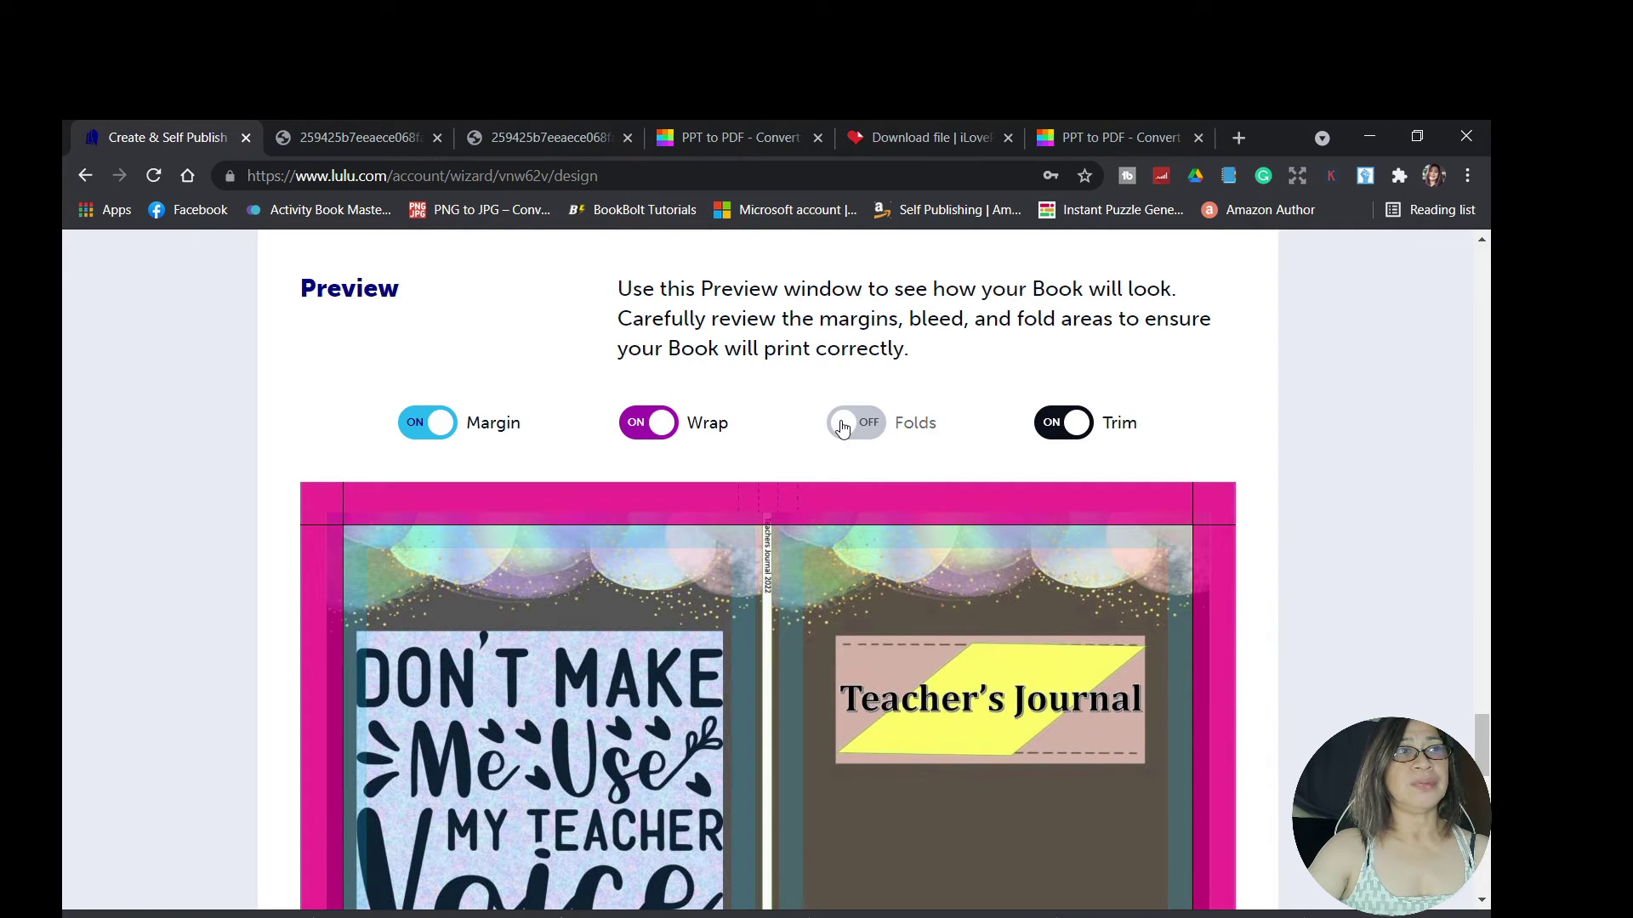
pyautogui.click(844, 428)
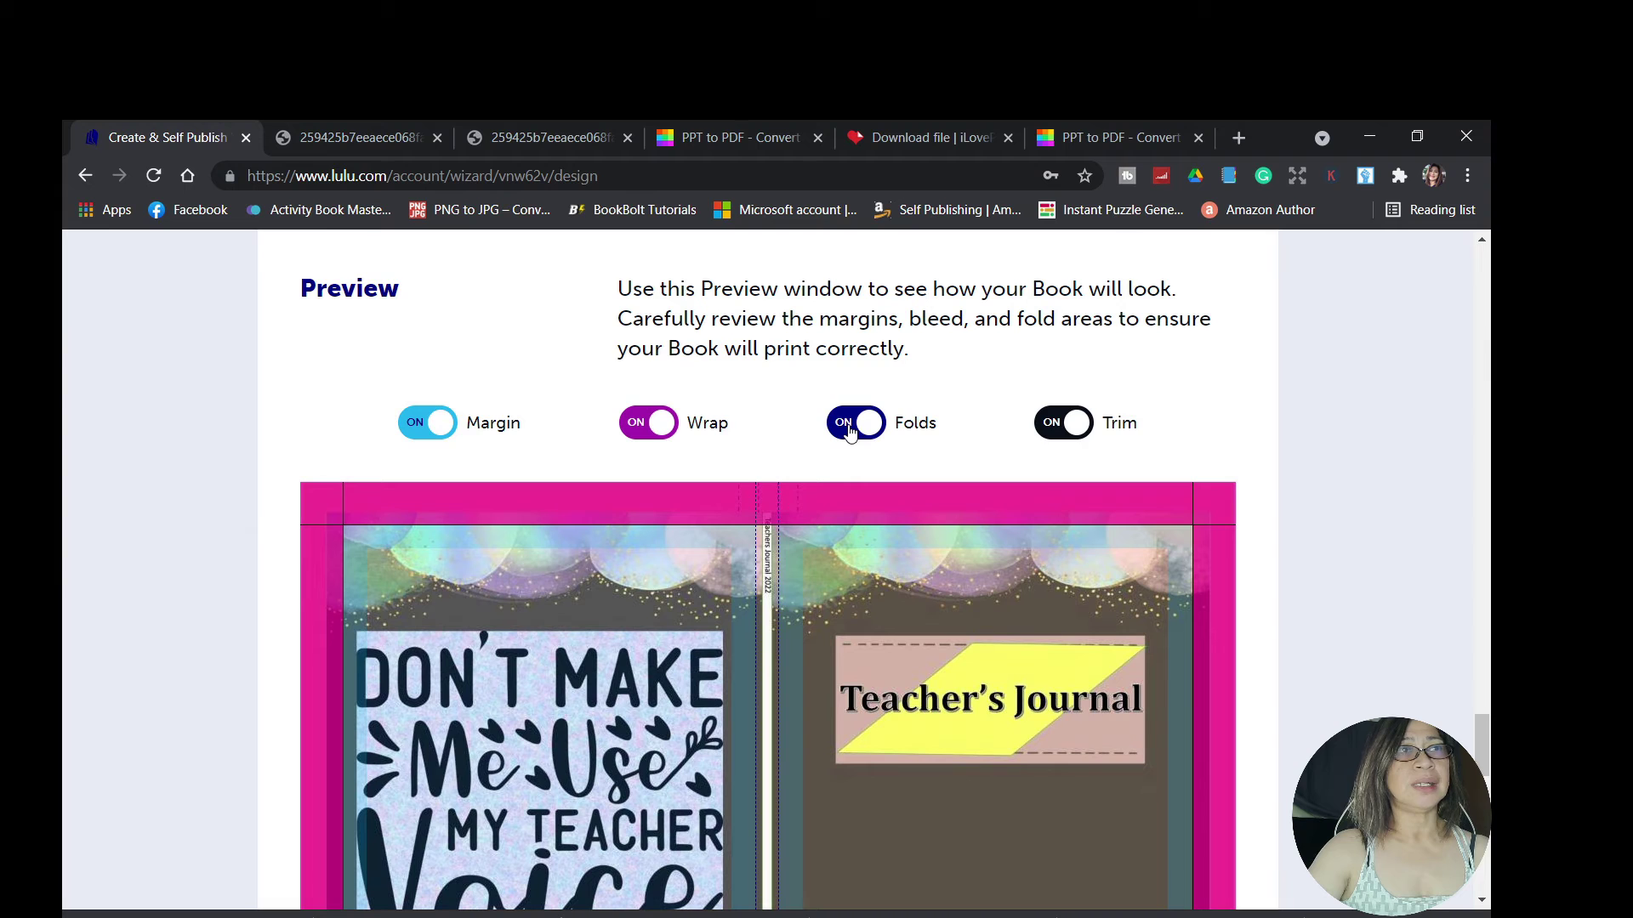
pyautogui.click(1049, 427)
pyautogui.click(1048, 425)
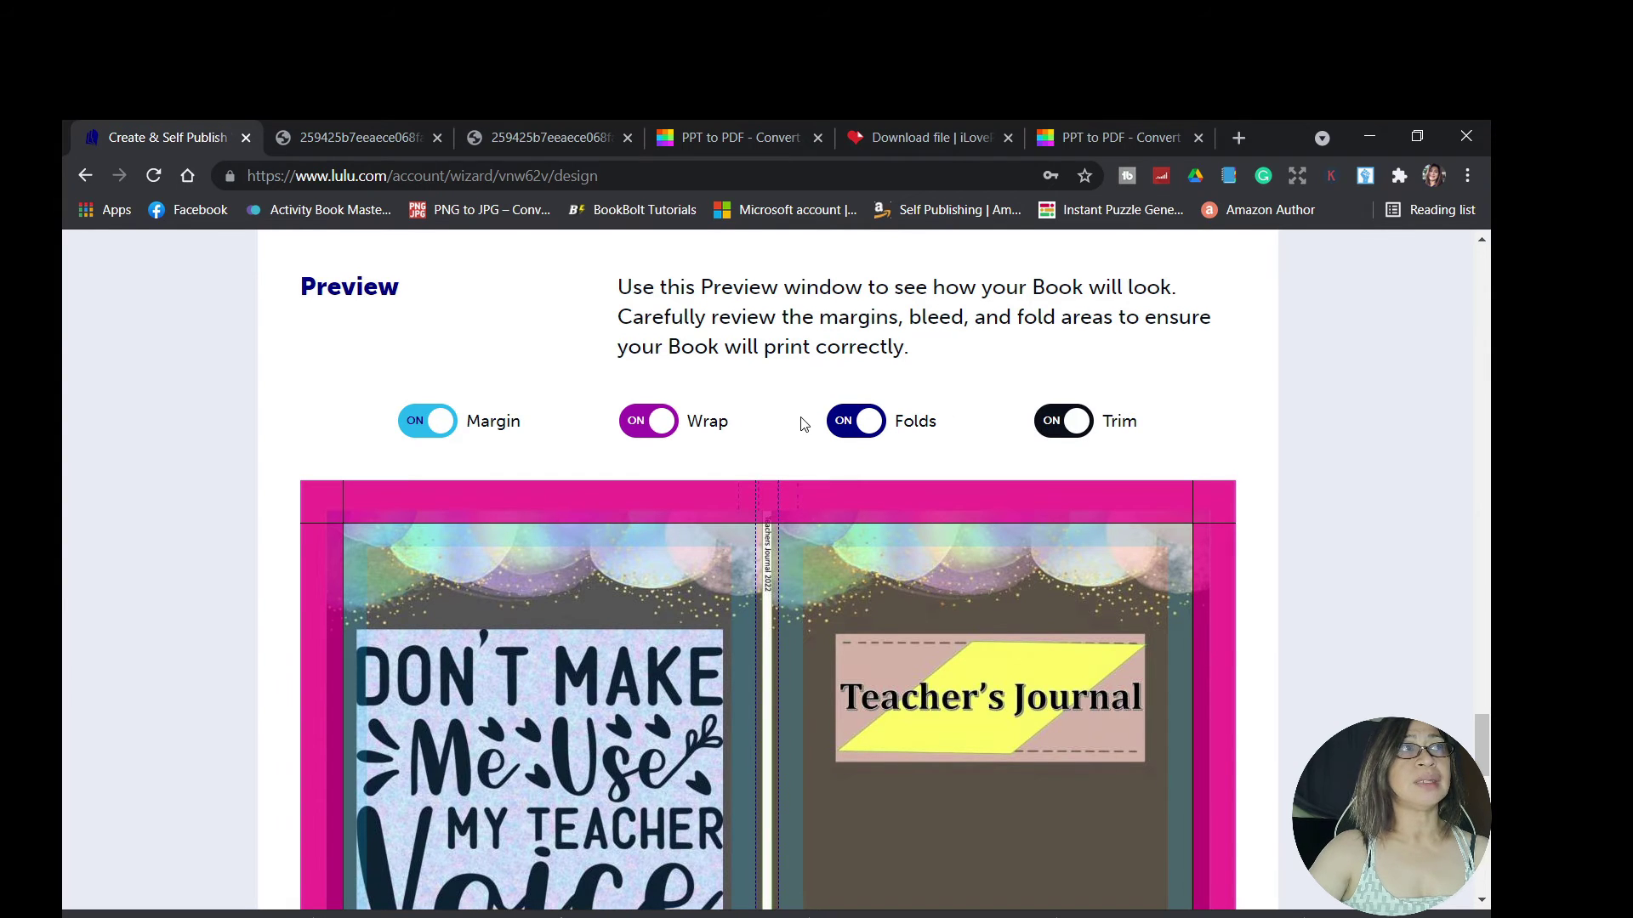
# - Jump the book preview to the last spread, pages 84 - 85, and inspect the Contacts pages against the margin and bleed guides
pyautogui.scroll(-5, 804, 426)
pyautogui.scroll(1, 1012, 493)
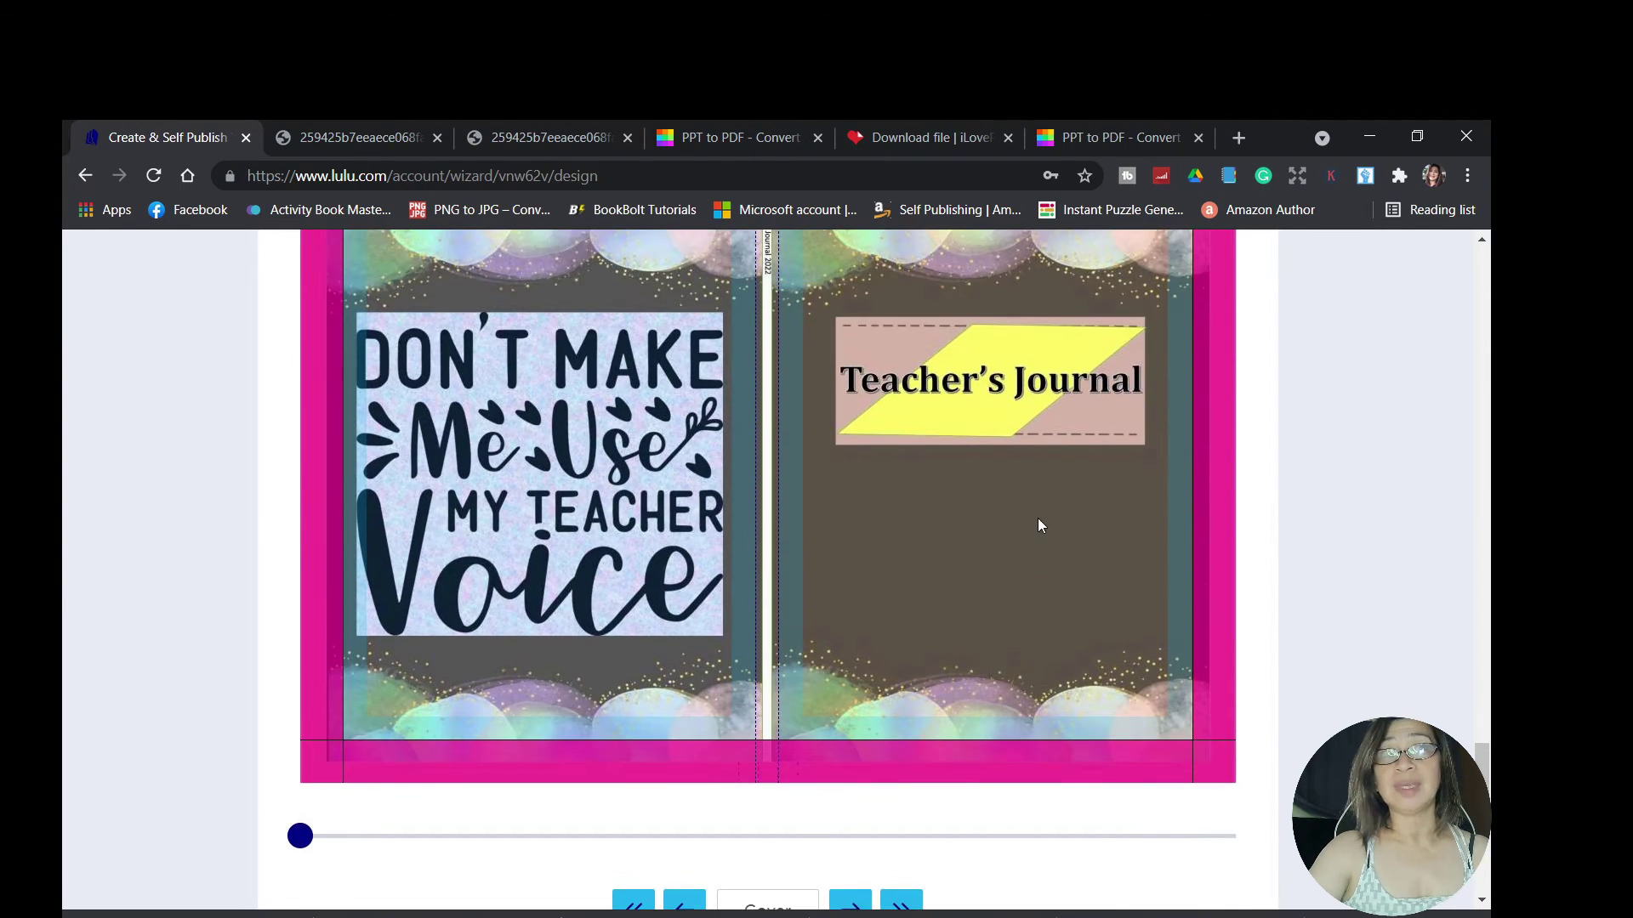
pyautogui.scroll(-1, 1039, 521)
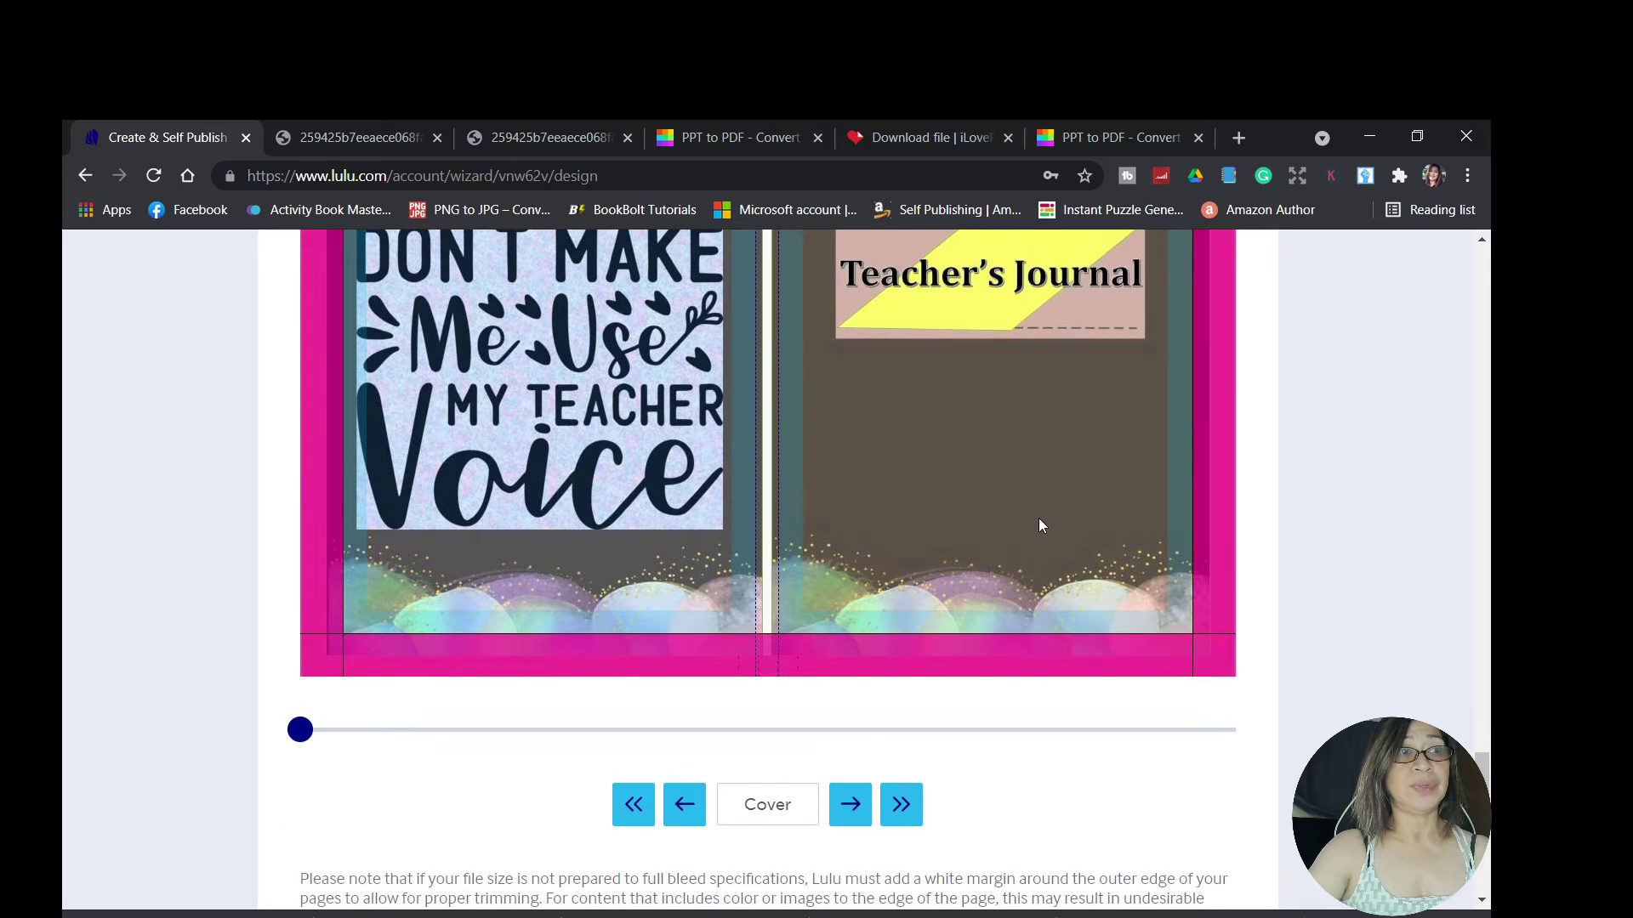
pyautogui.scroll(-2, 1038, 520)
pyautogui.click(903, 591)
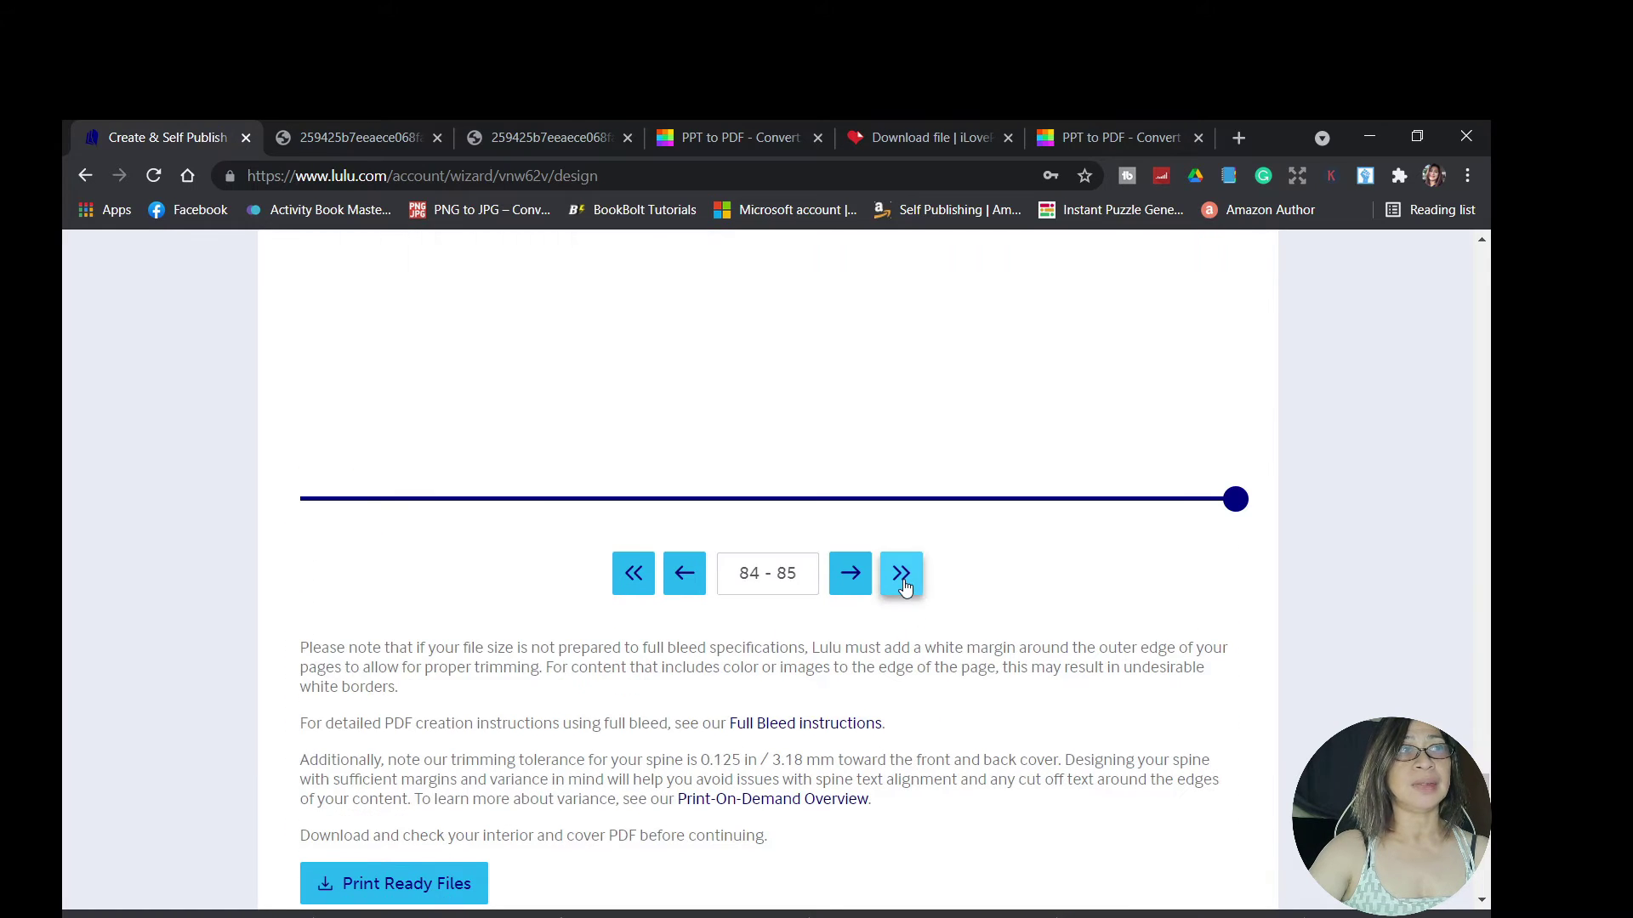
pyautogui.scroll(3, 906, 588)
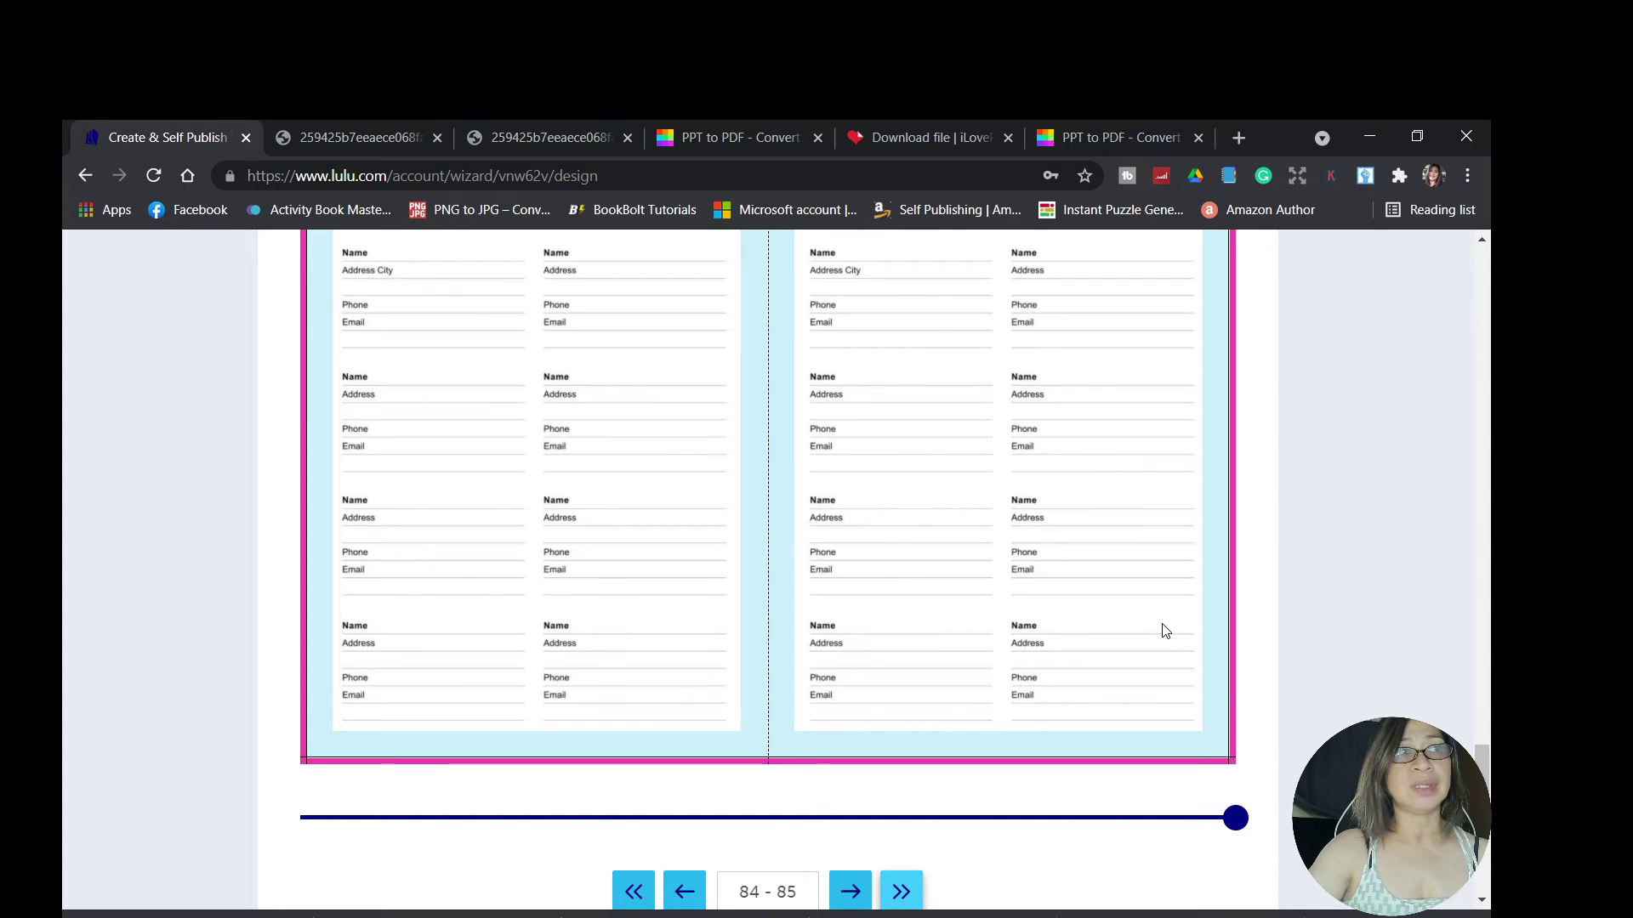
pyautogui.scroll(3, 1163, 630)
pyautogui.scroll(-1, 995, 677)
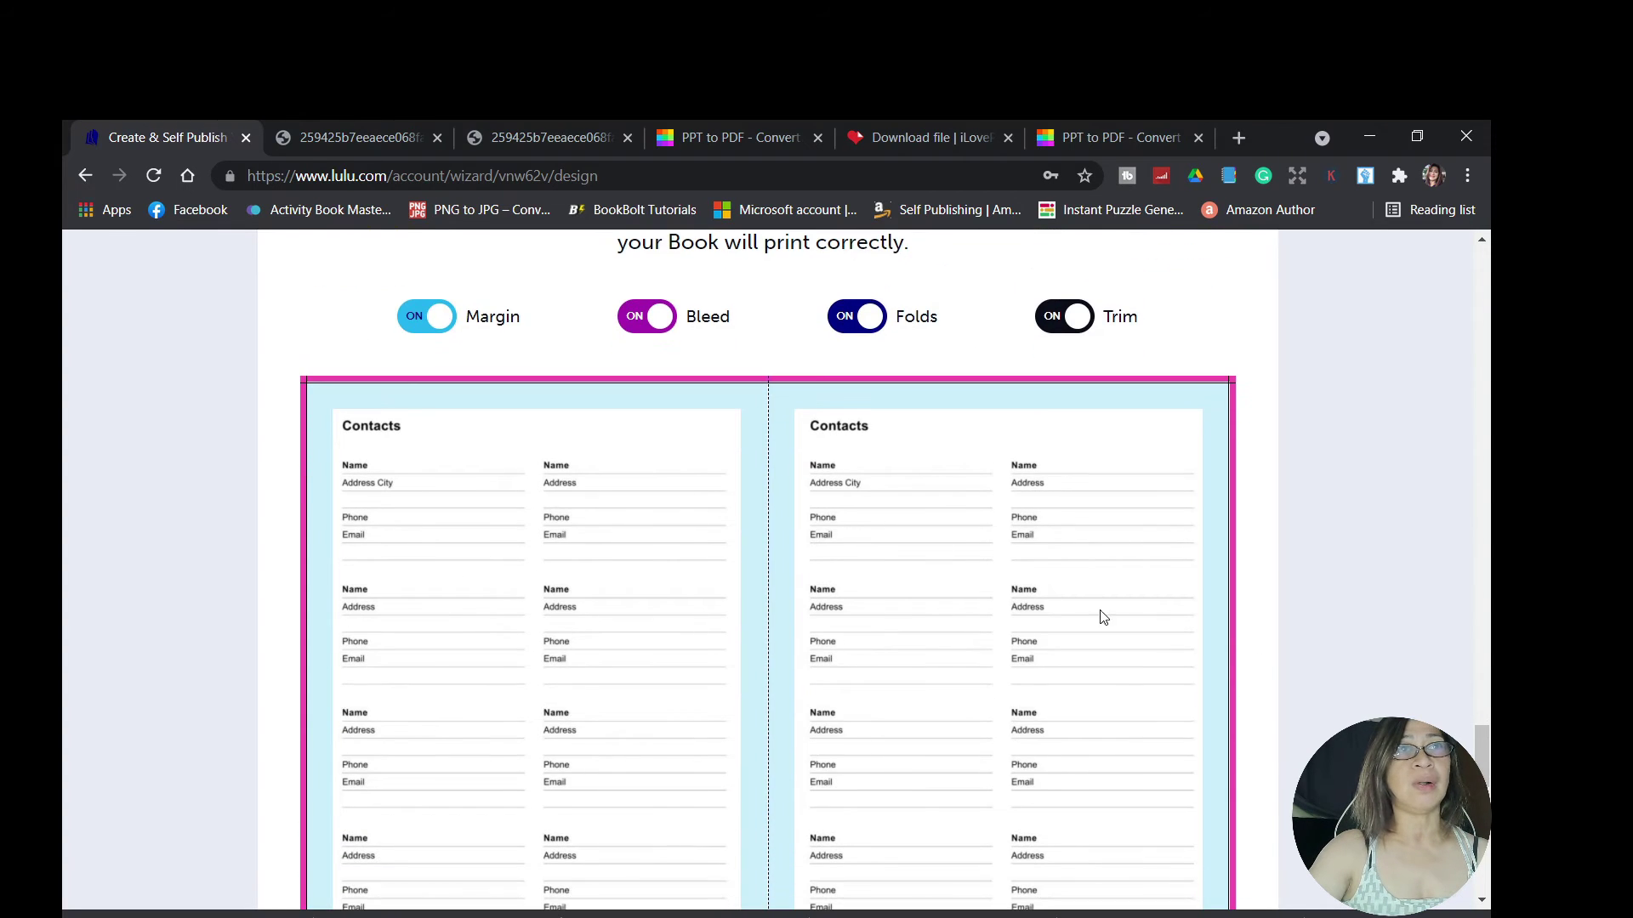
pyautogui.scroll(-5, 1214, 707)
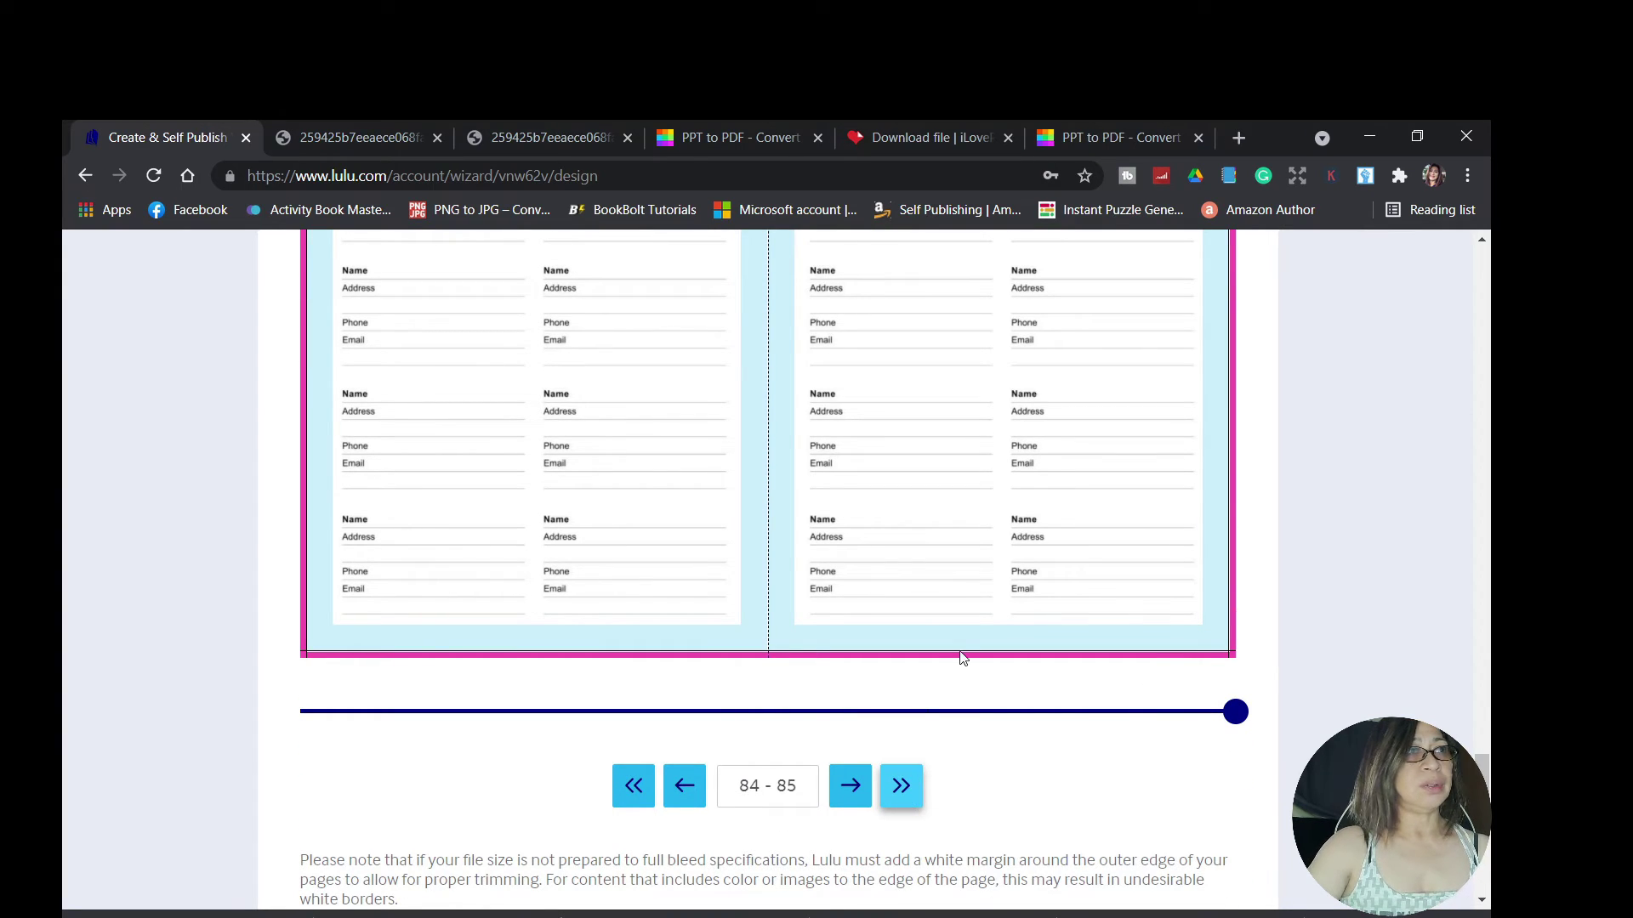
pyautogui.scroll(5, 962, 658)
pyautogui.scroll(-5, 962, 657)
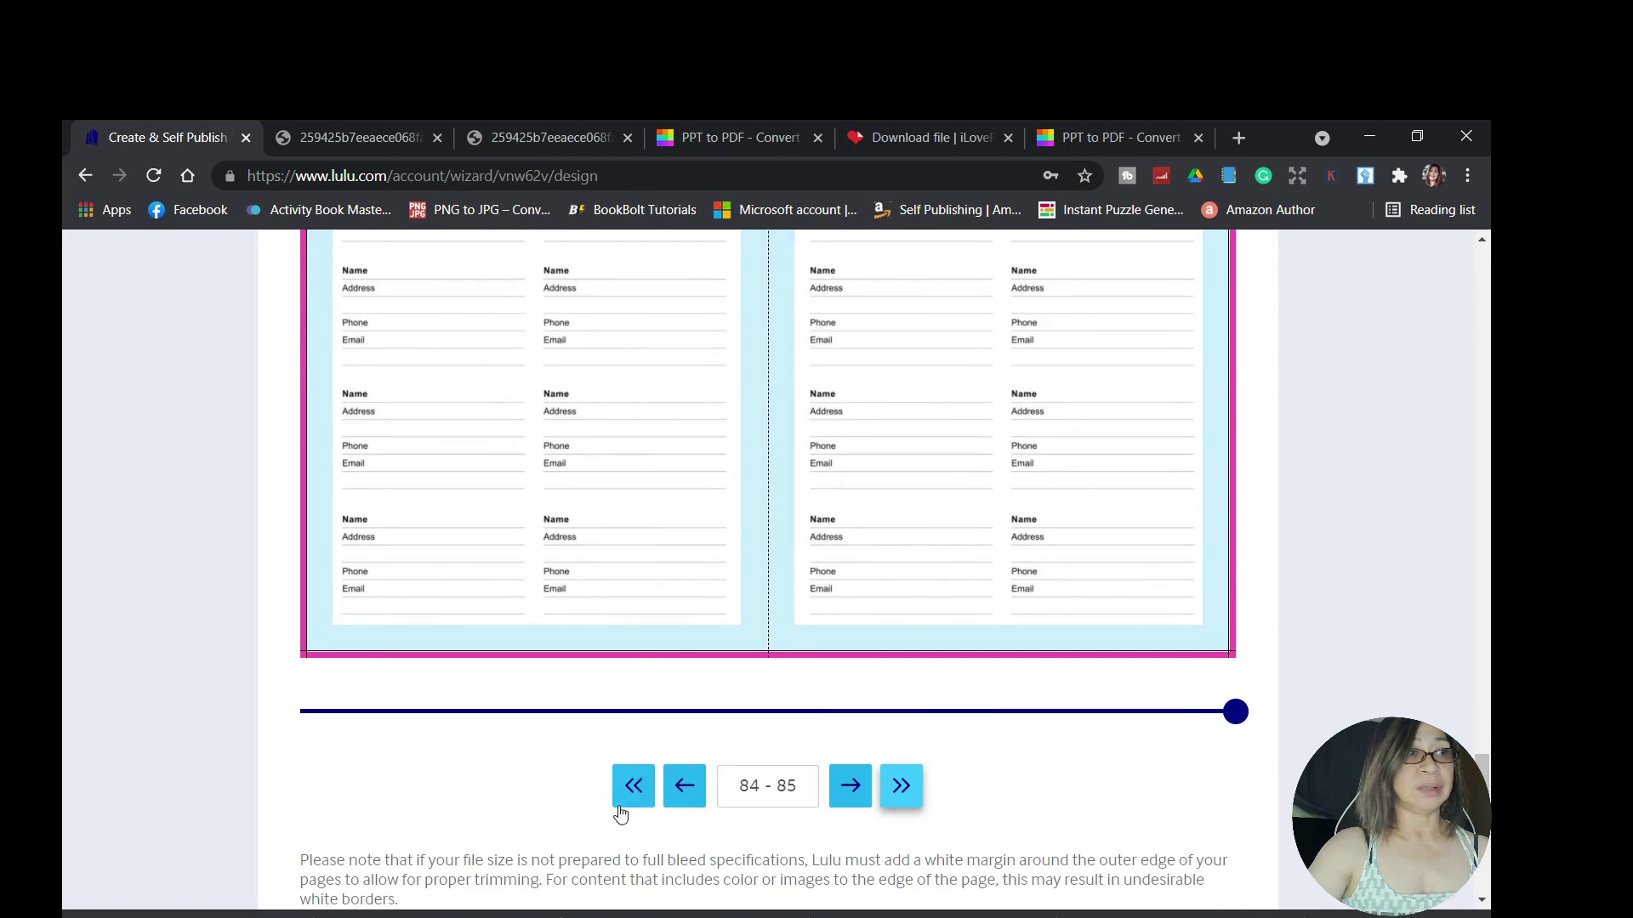
# - Return the book preview to the cover and recheck the cover layout and the upload requirements
pyautogui.click(631, 783)
pyautogui.scroll(5, 983, 716)
pyautogui.scroll(-1, 984, 716)
pyautogui.scroll(8, 983, 716)
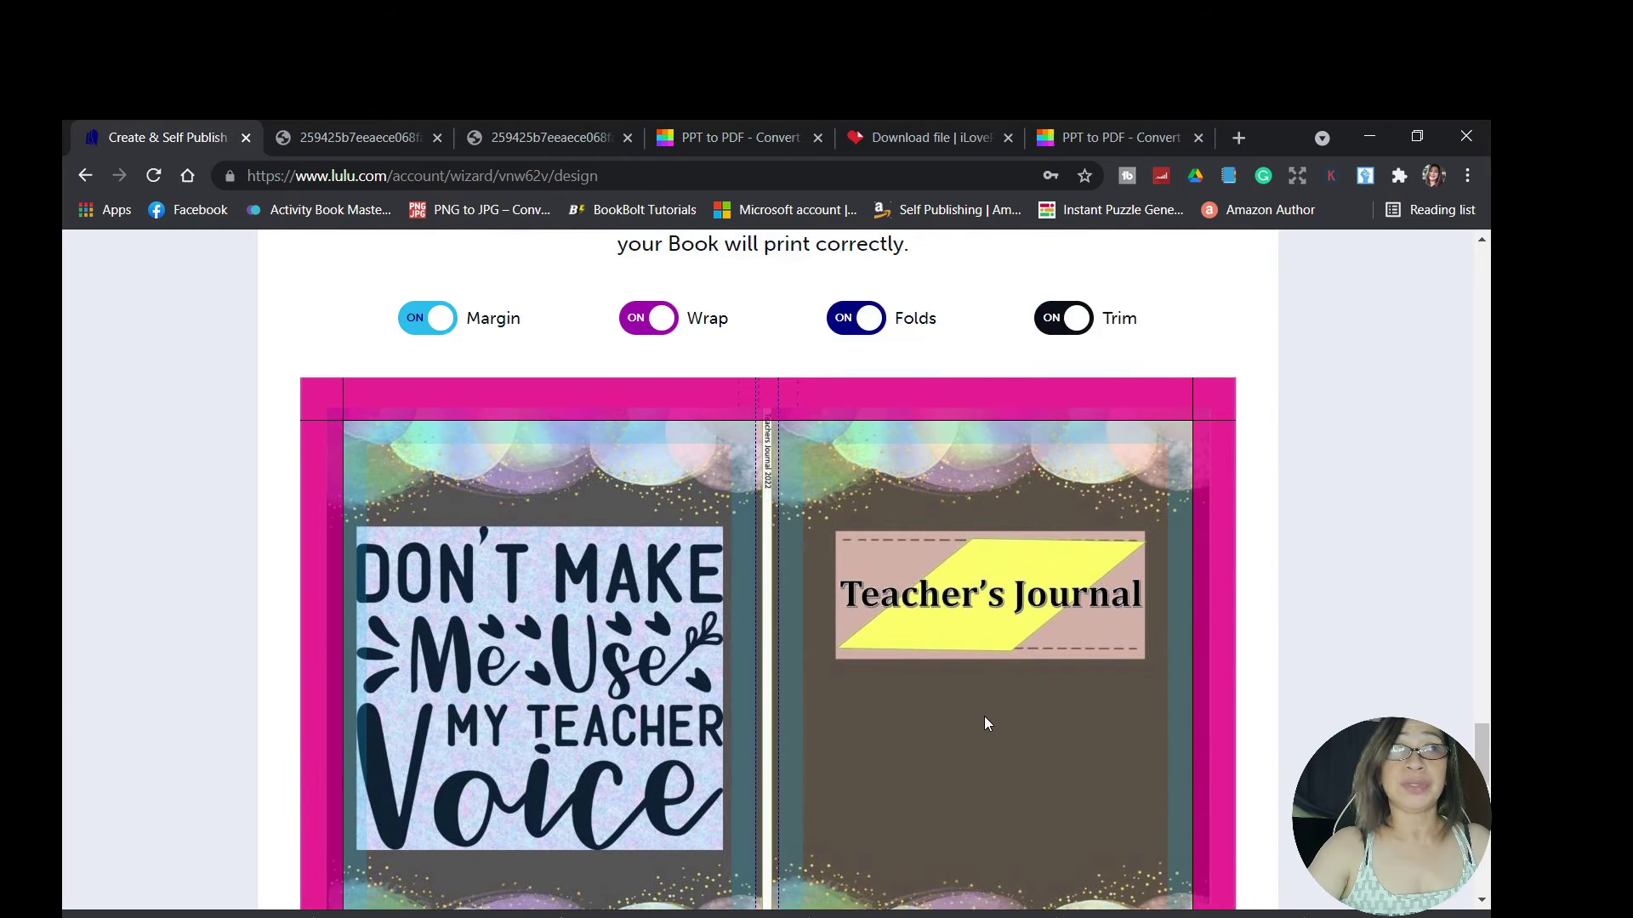
pyautogui.scroll(4, 991, 715)
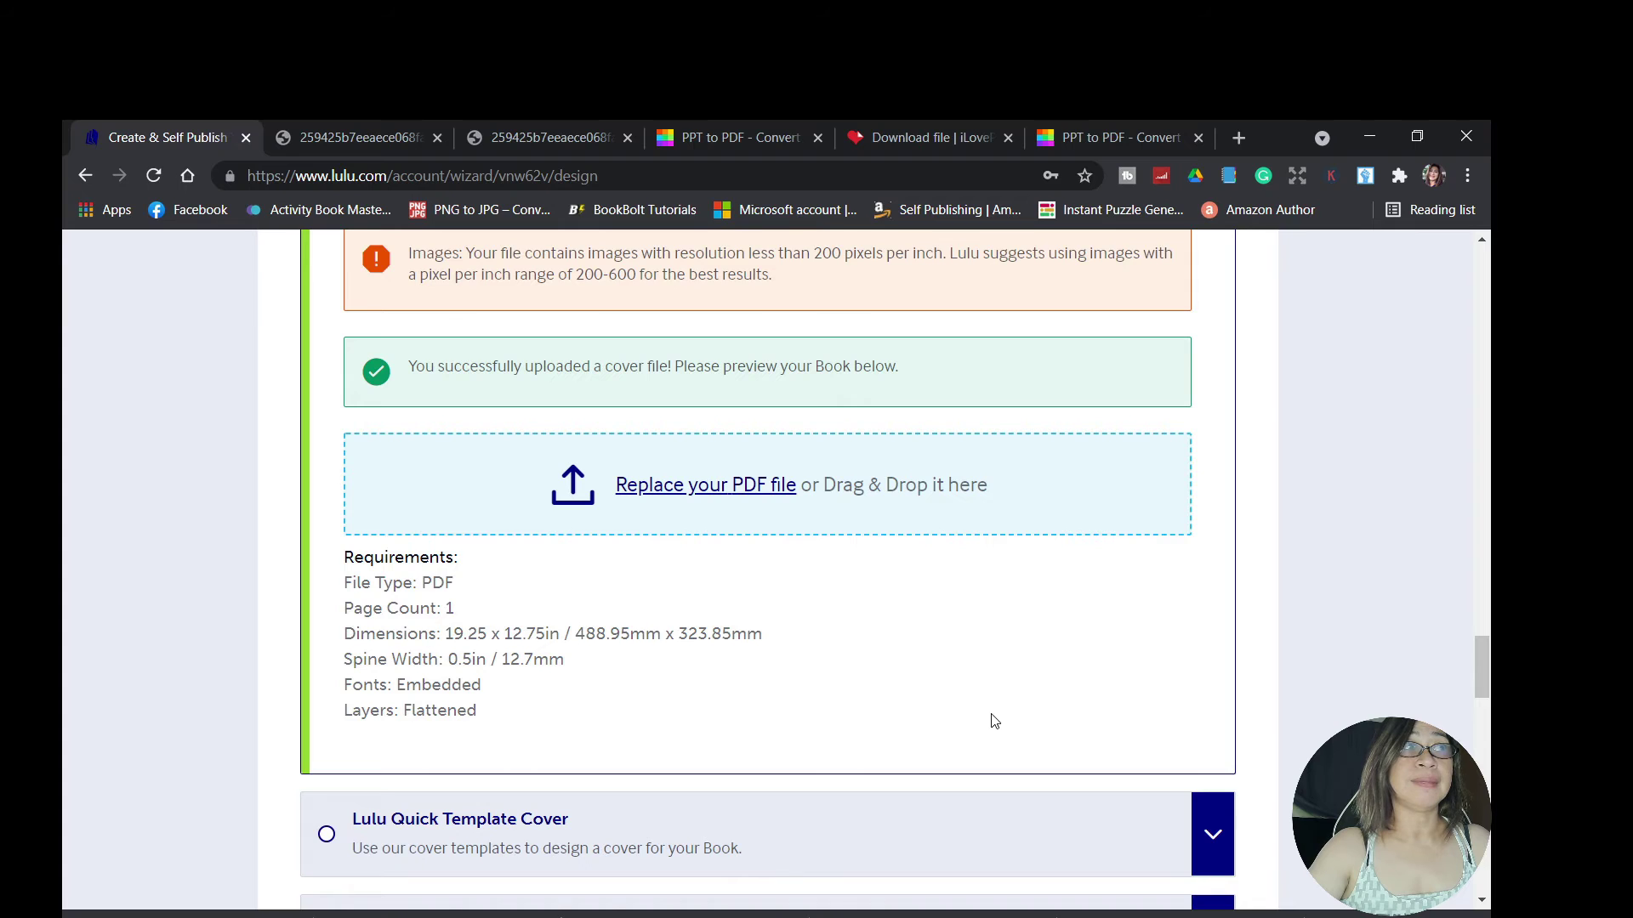
# - Accept the previewed design and continue to adding the book details
pyautogui.scroll(-5, 991, 715)
pyautogui.scroll(-10, 995, 713)
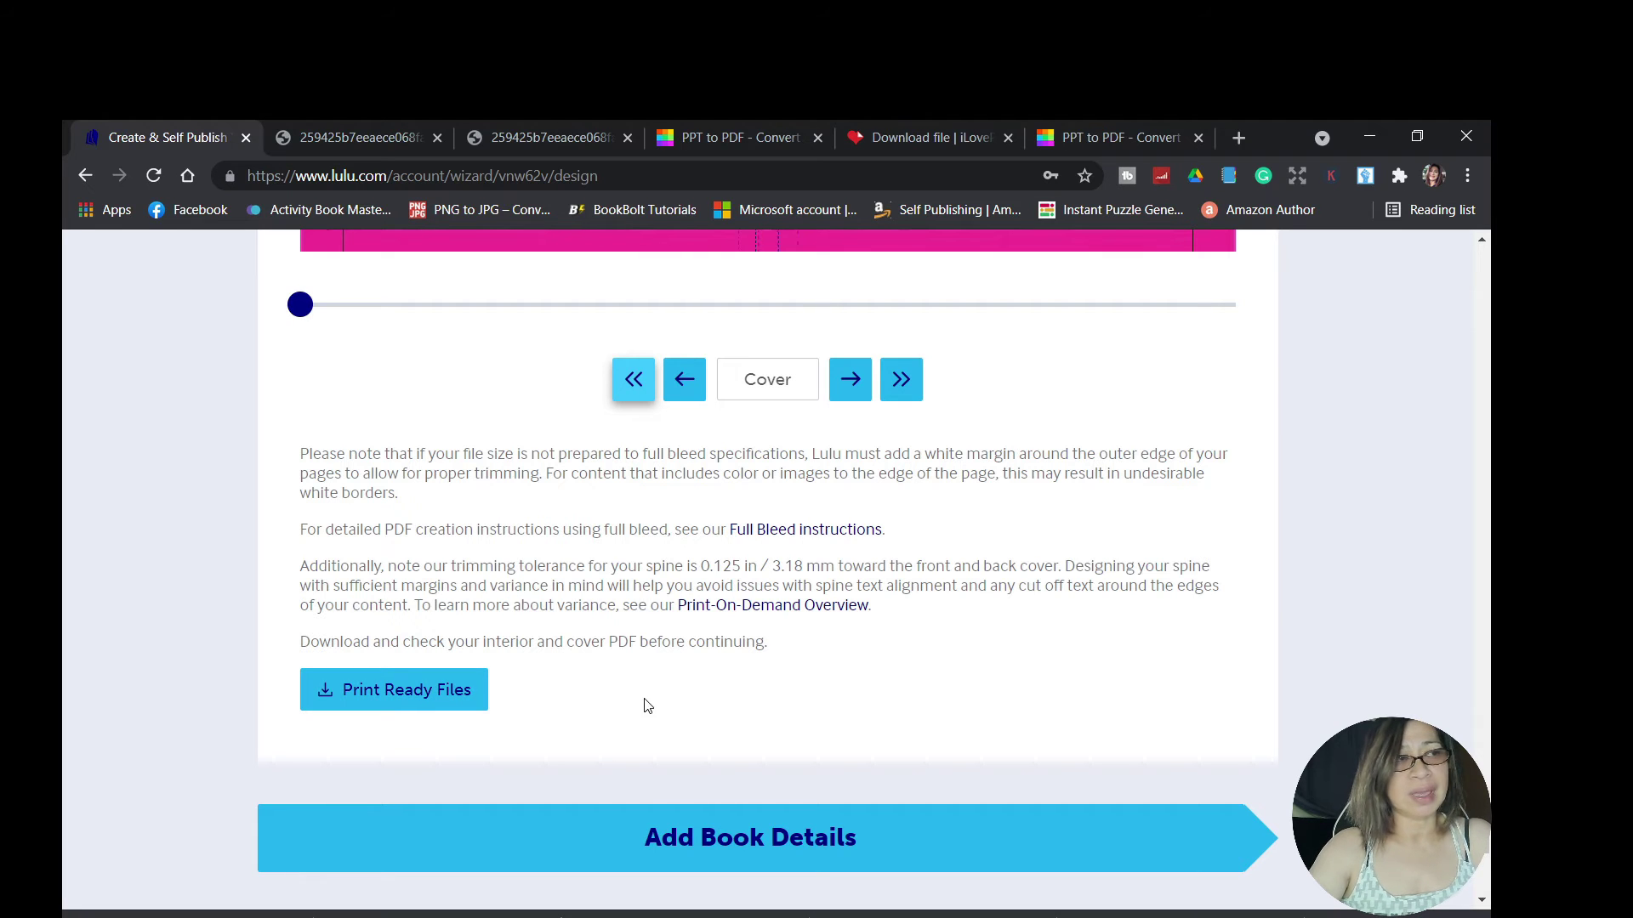
pyautogui.scroll(-2, 889, 848)
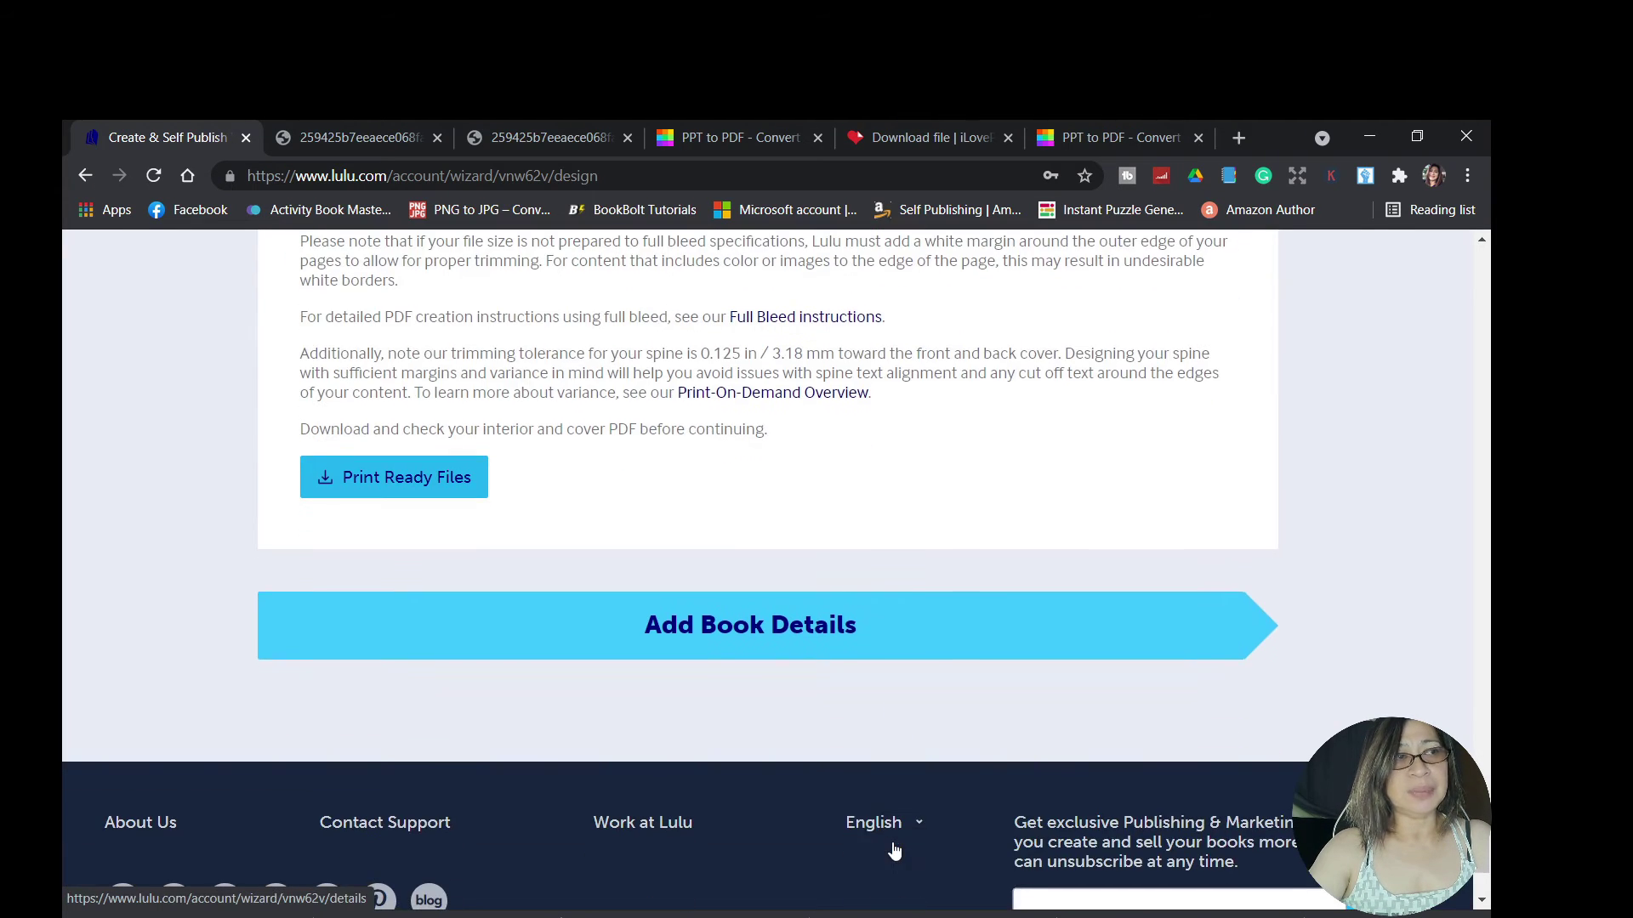
pyautogui.click(761, 639)
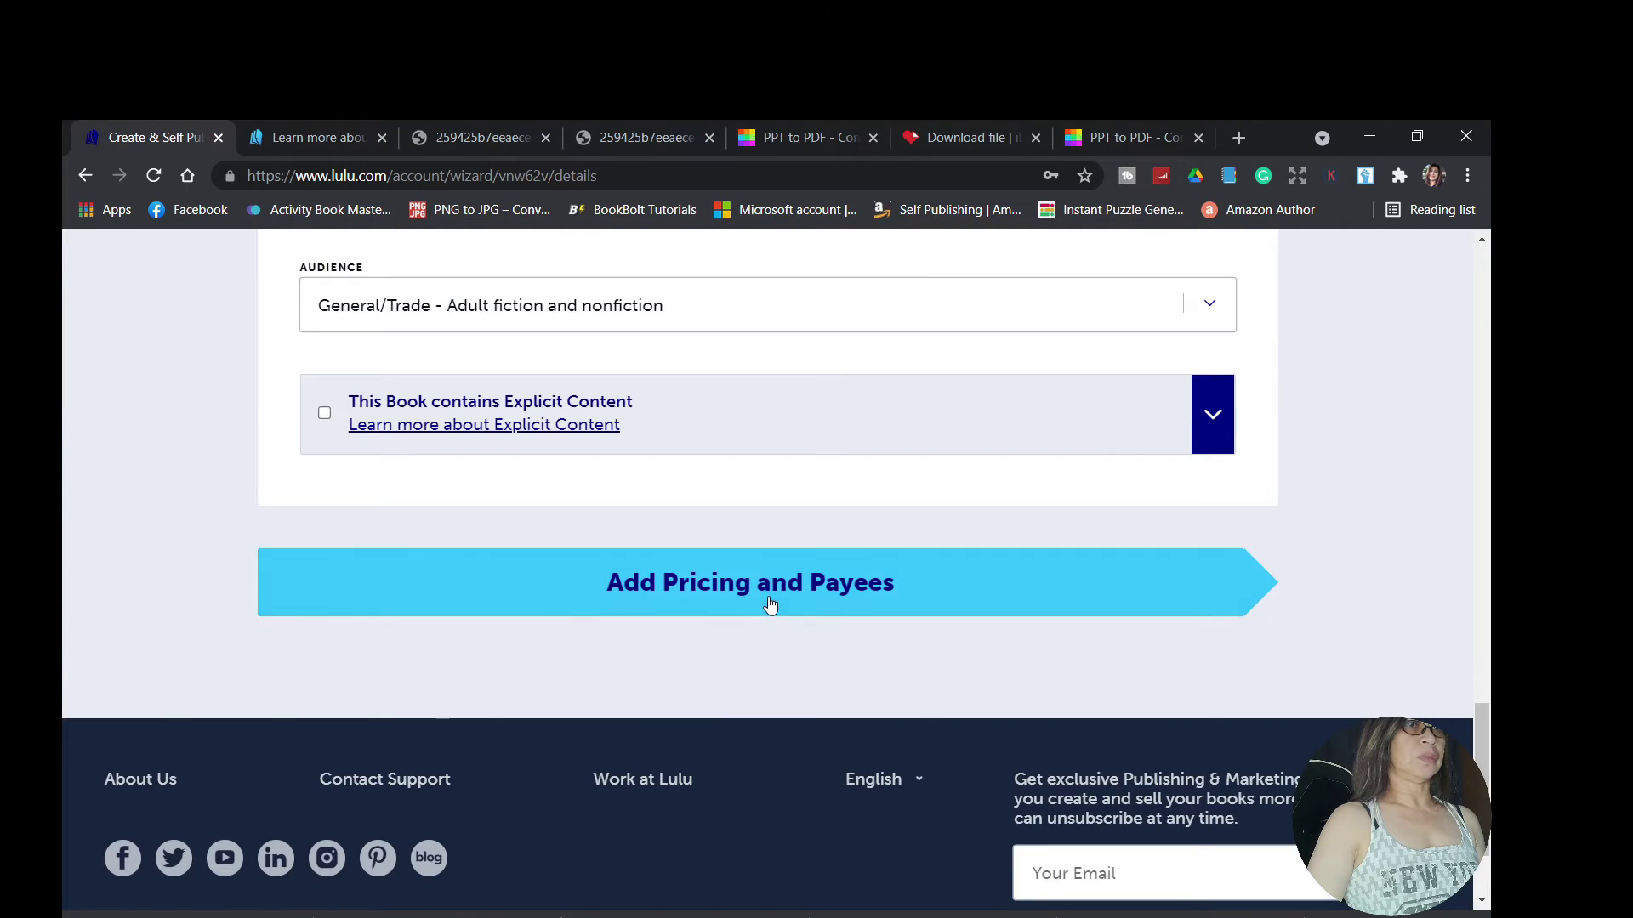
# - Continue from the book details to pricing and payees, and keep Revenue Goal as the way to set the retail price
pyautogui.click(769, 604)
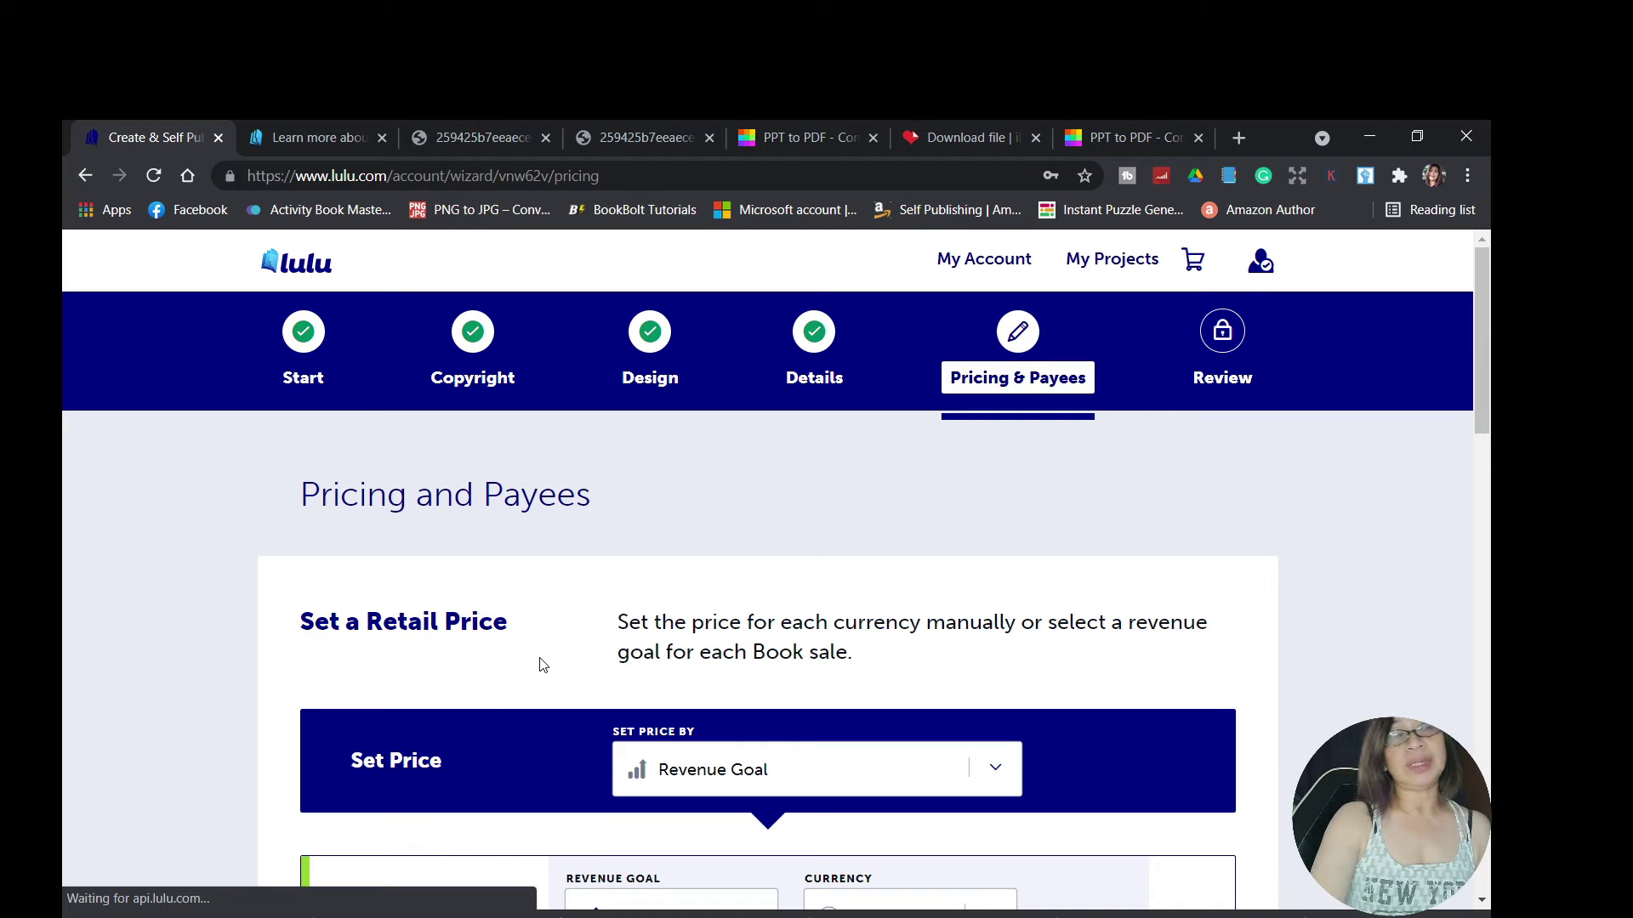
pyautogui.scroll(-2, 828, 714)
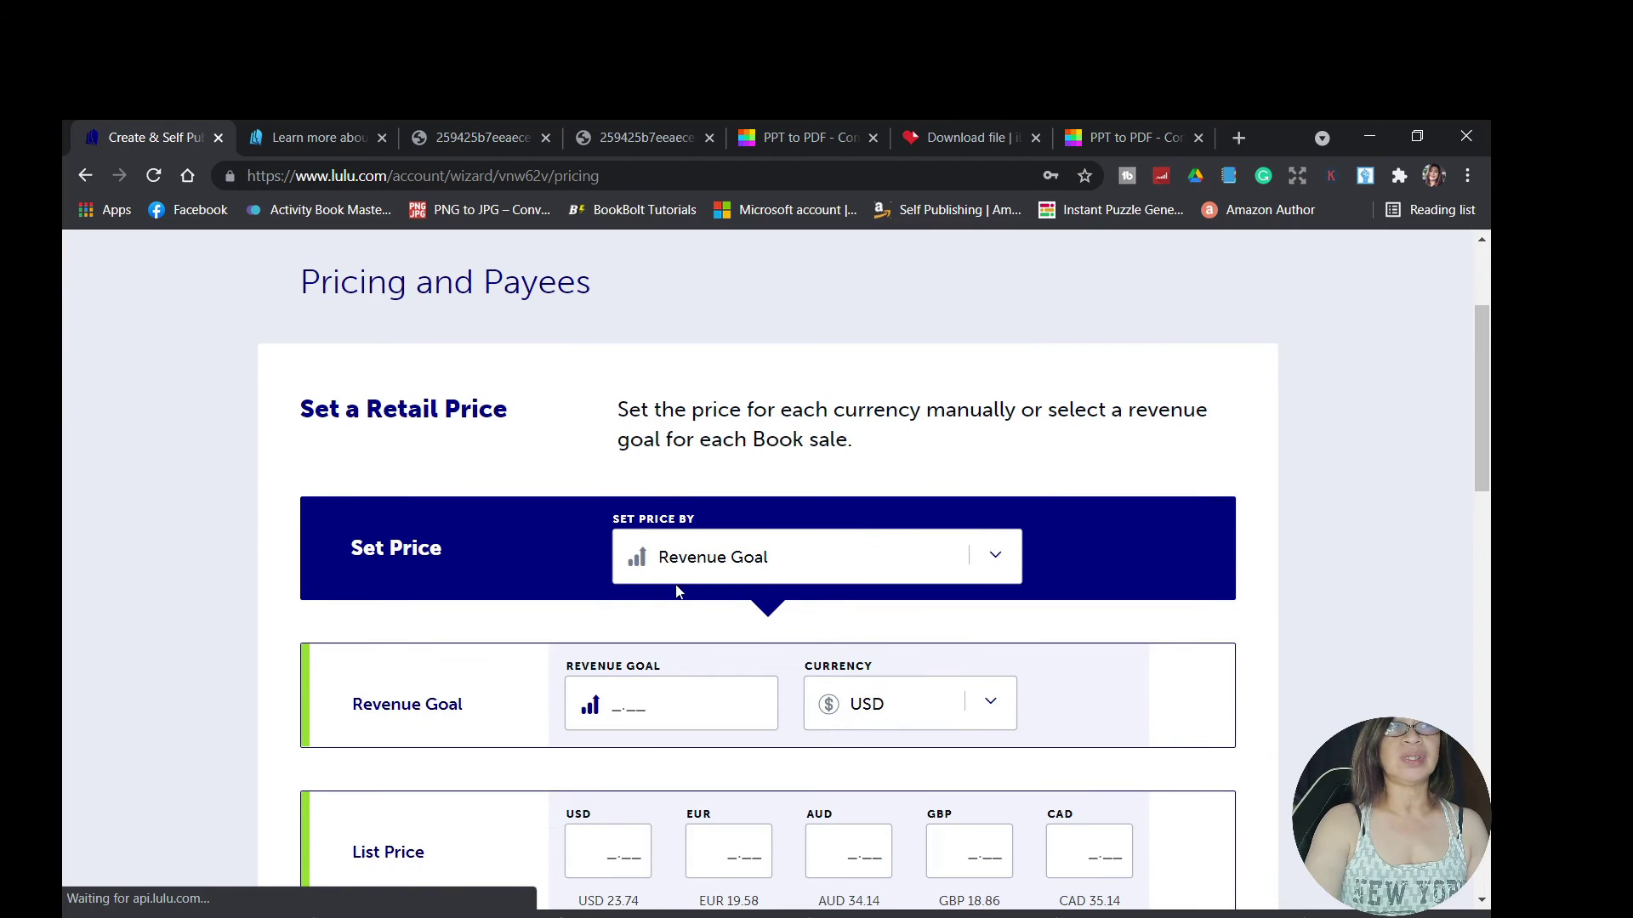
pyautogui.click(996, 557)
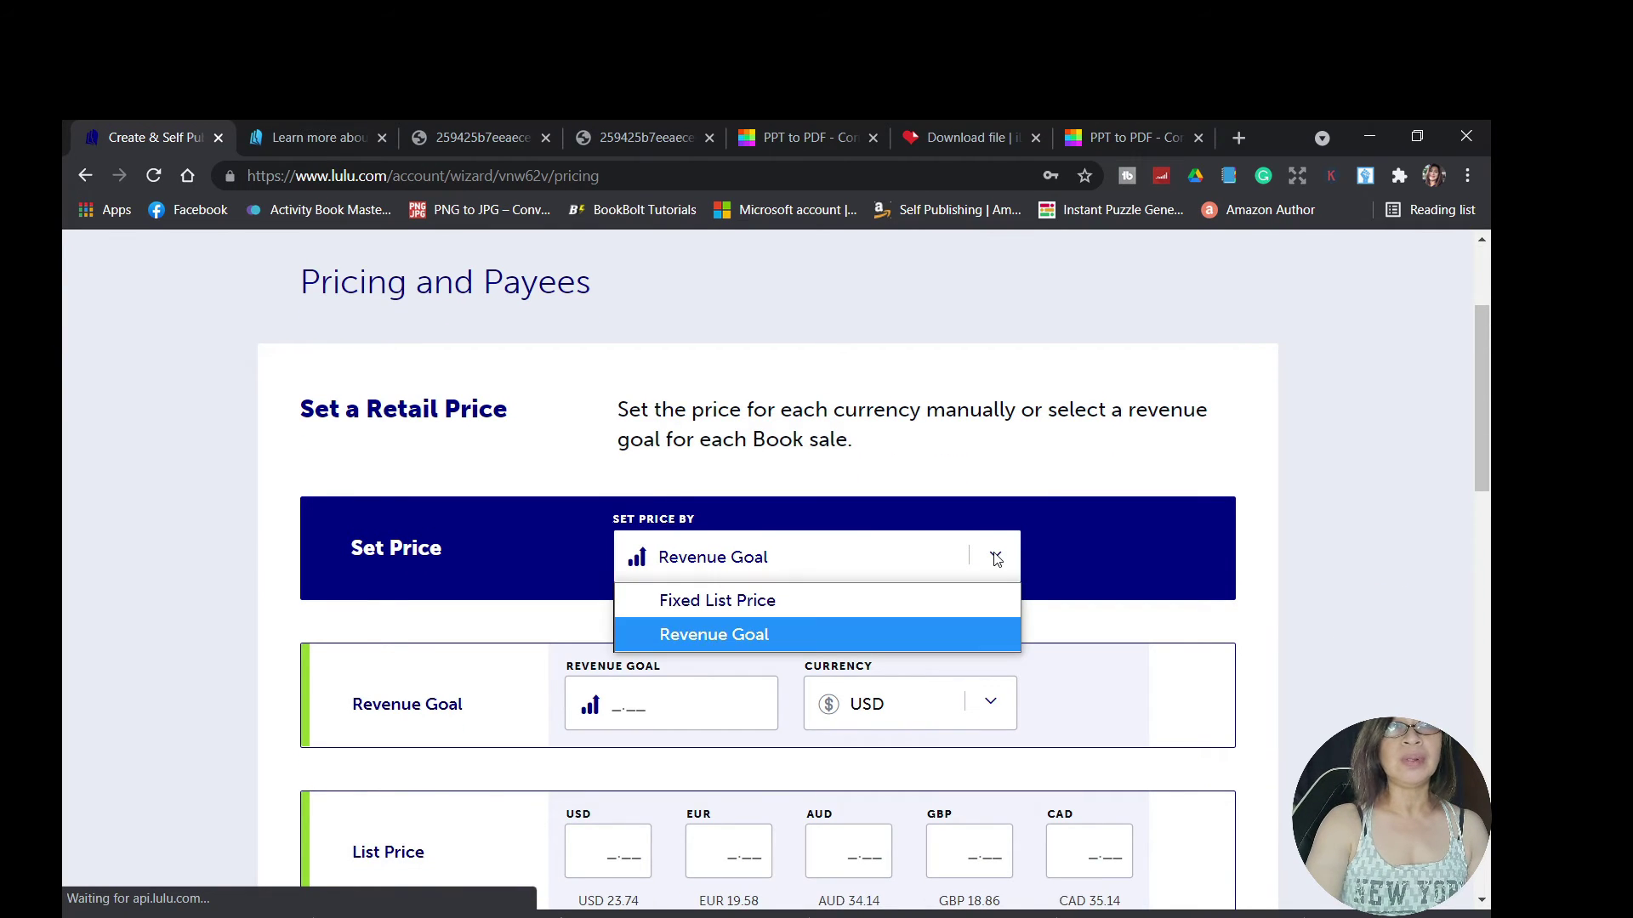
pyautogui.click(773, 560)
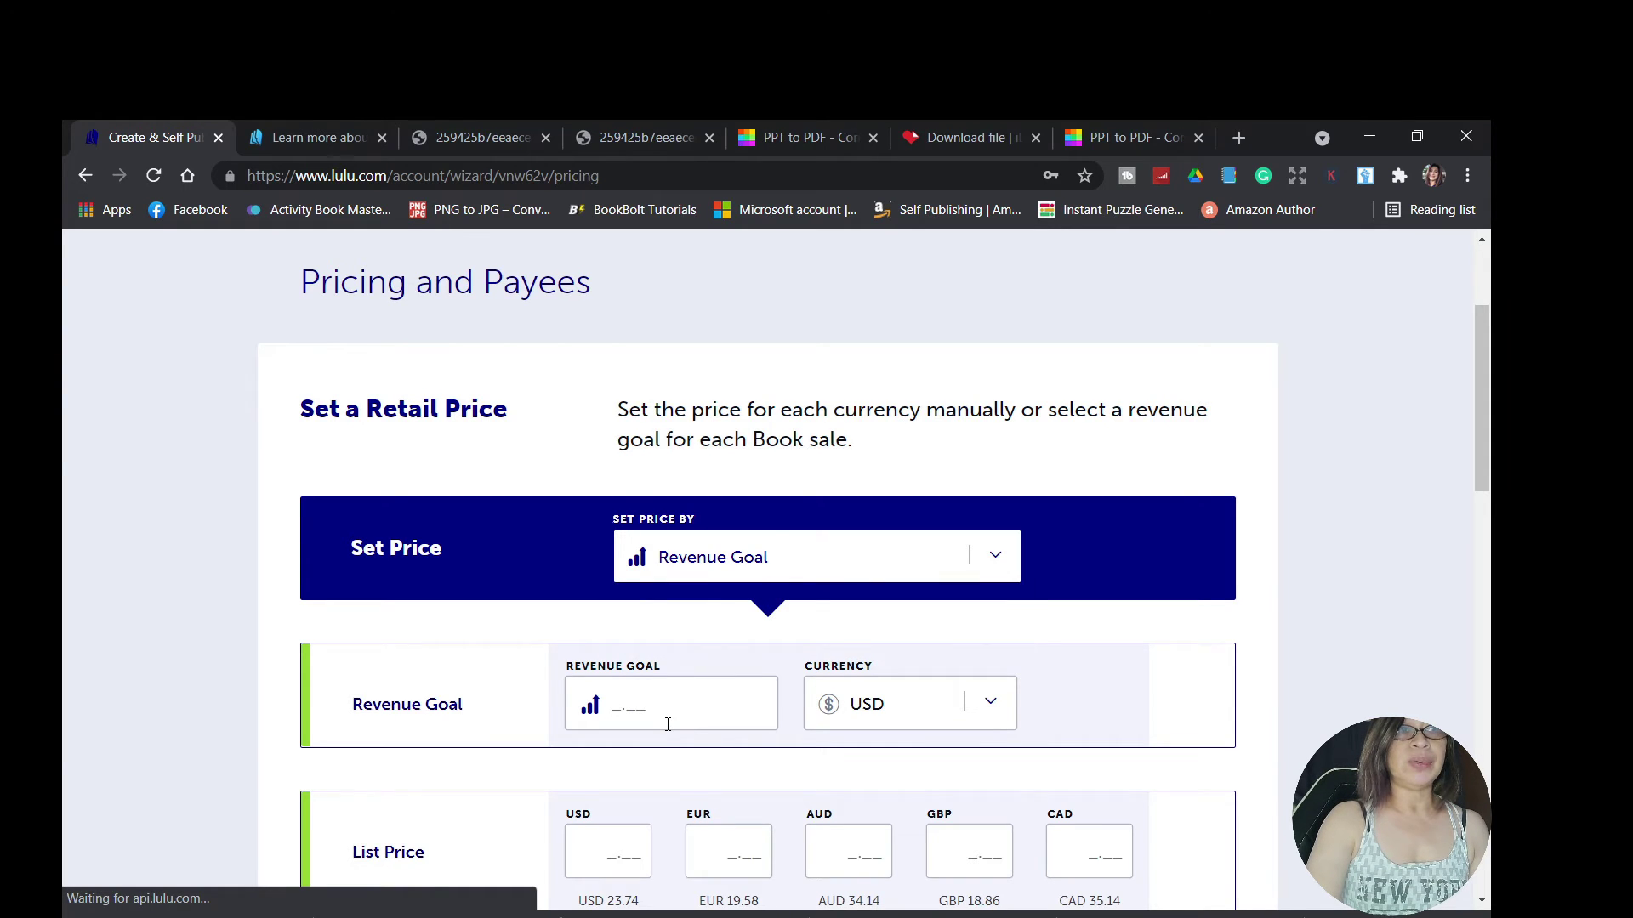
# - Choose USD as the revenue goal currency and go to the section for designating payees
pyautogui.scroll(-1, 668, 725)
pyautogui.click(991, 601)
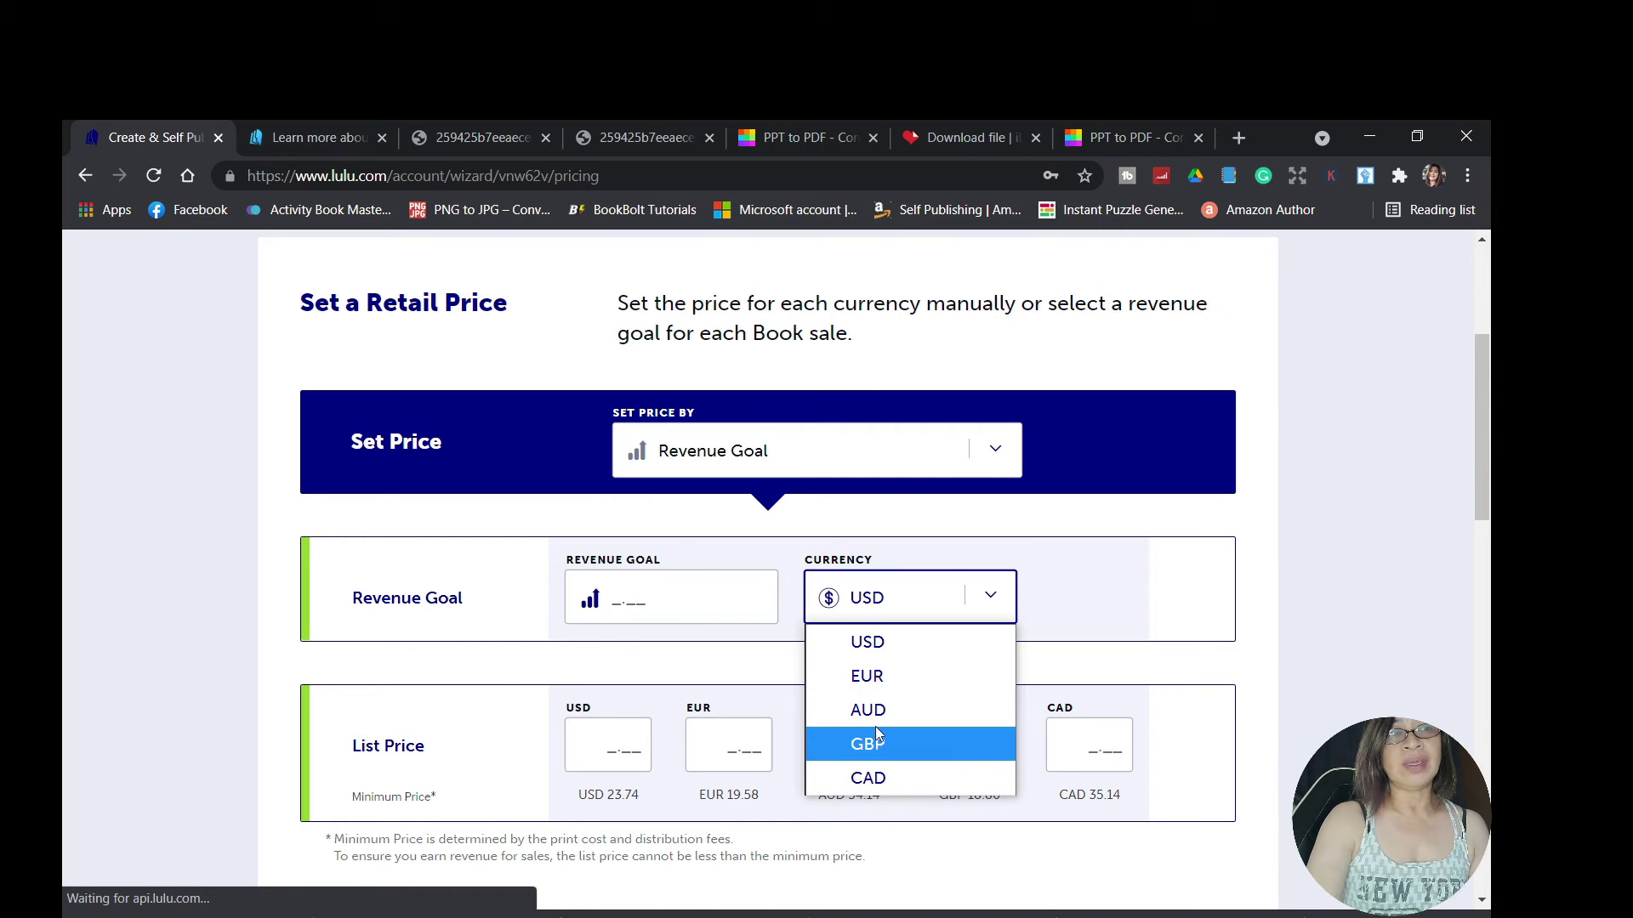
pyautogui.click(868, 639)
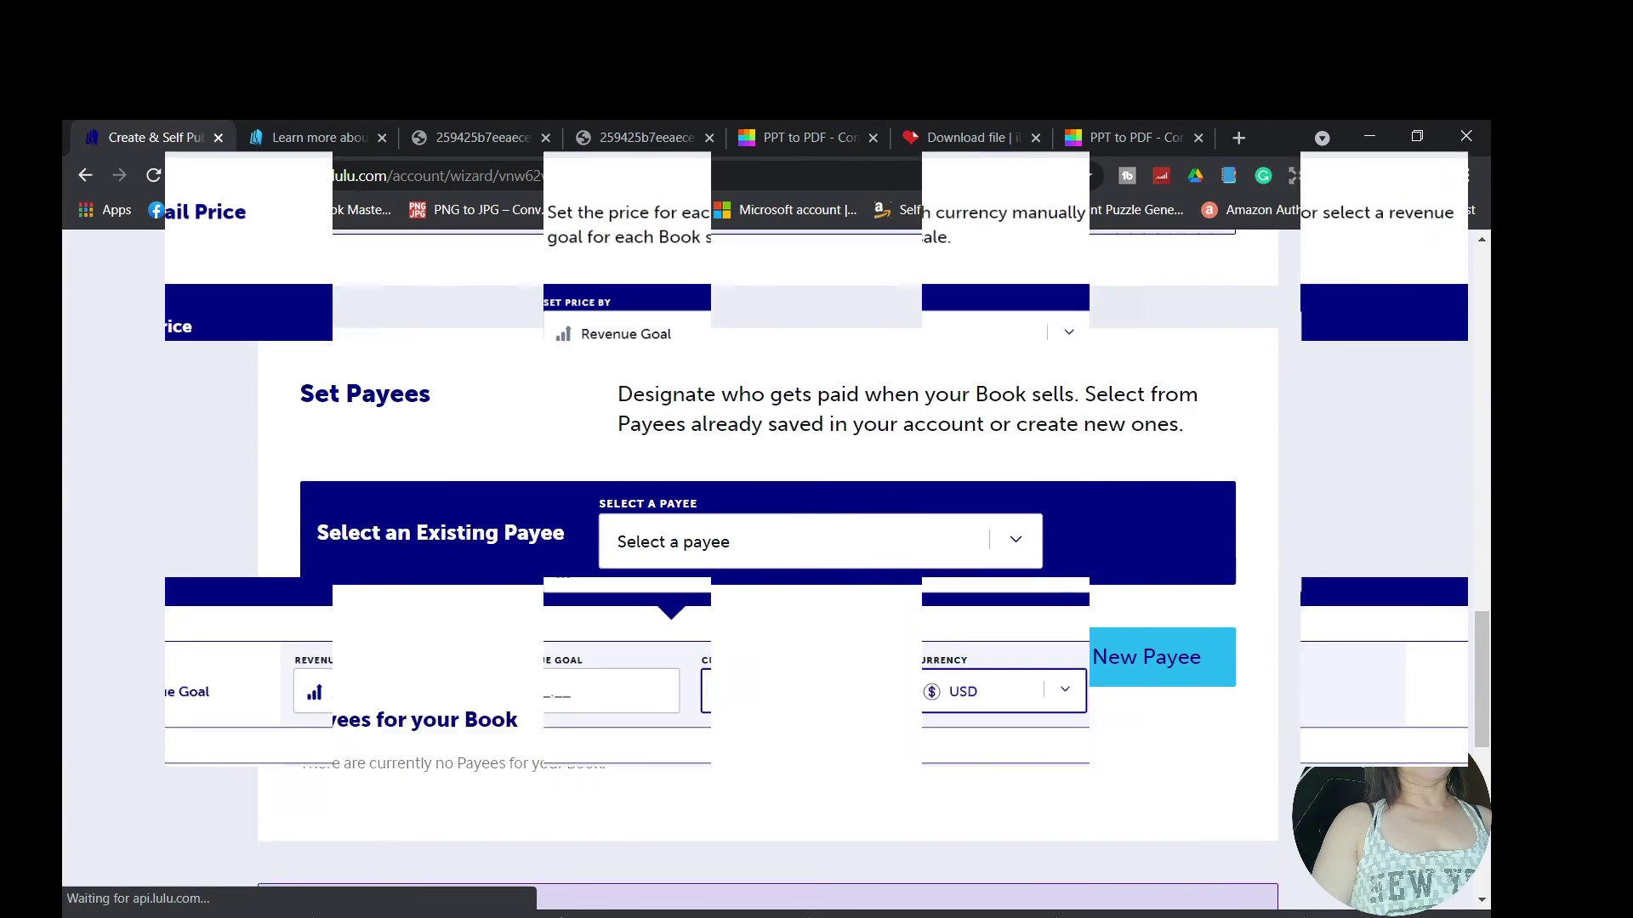
pyautogui.scroll(-1, 981, 709)
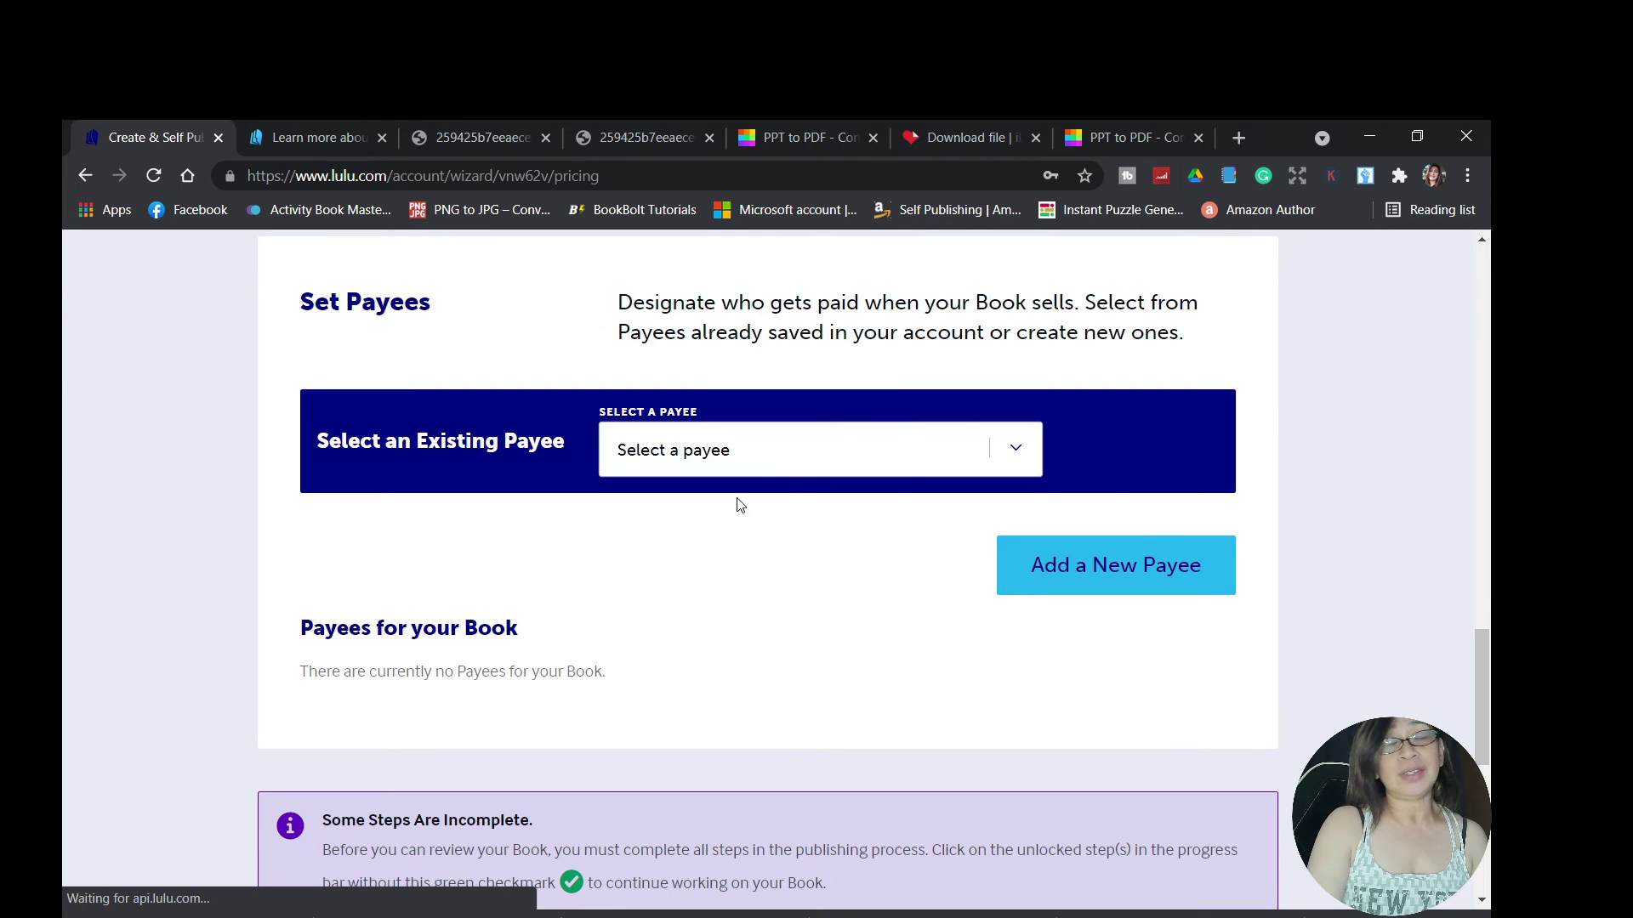
# - Designate the existing saved payee as the payee for the book and check the payee's share and tax form details
pyautogui.click(1018, 455)
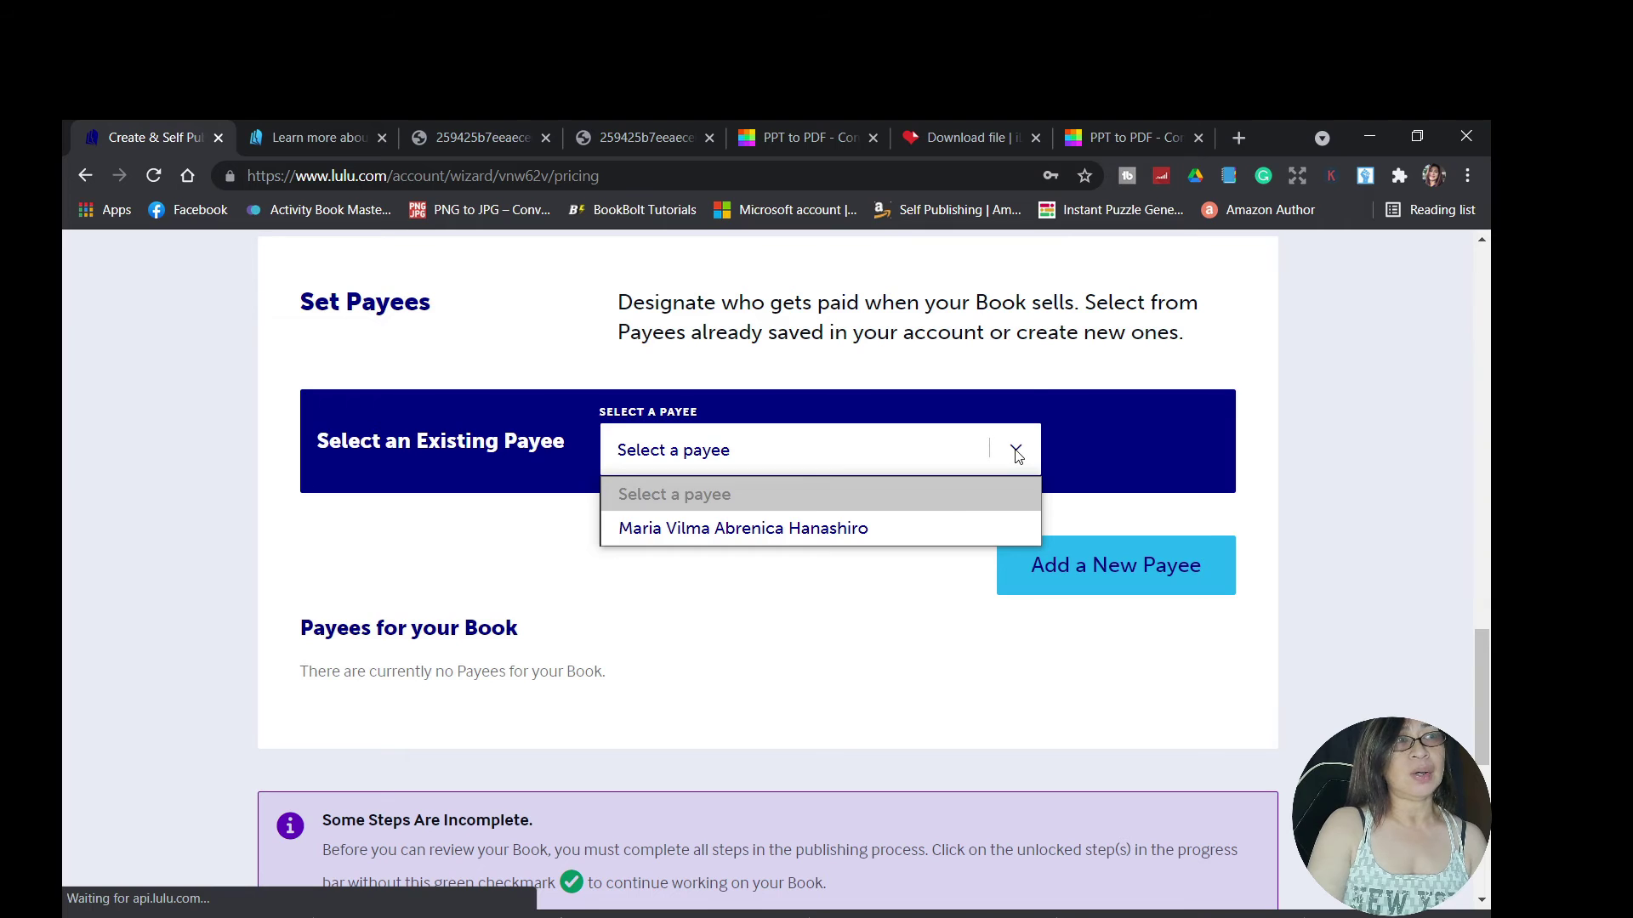
pyautogui.click(767, 528)
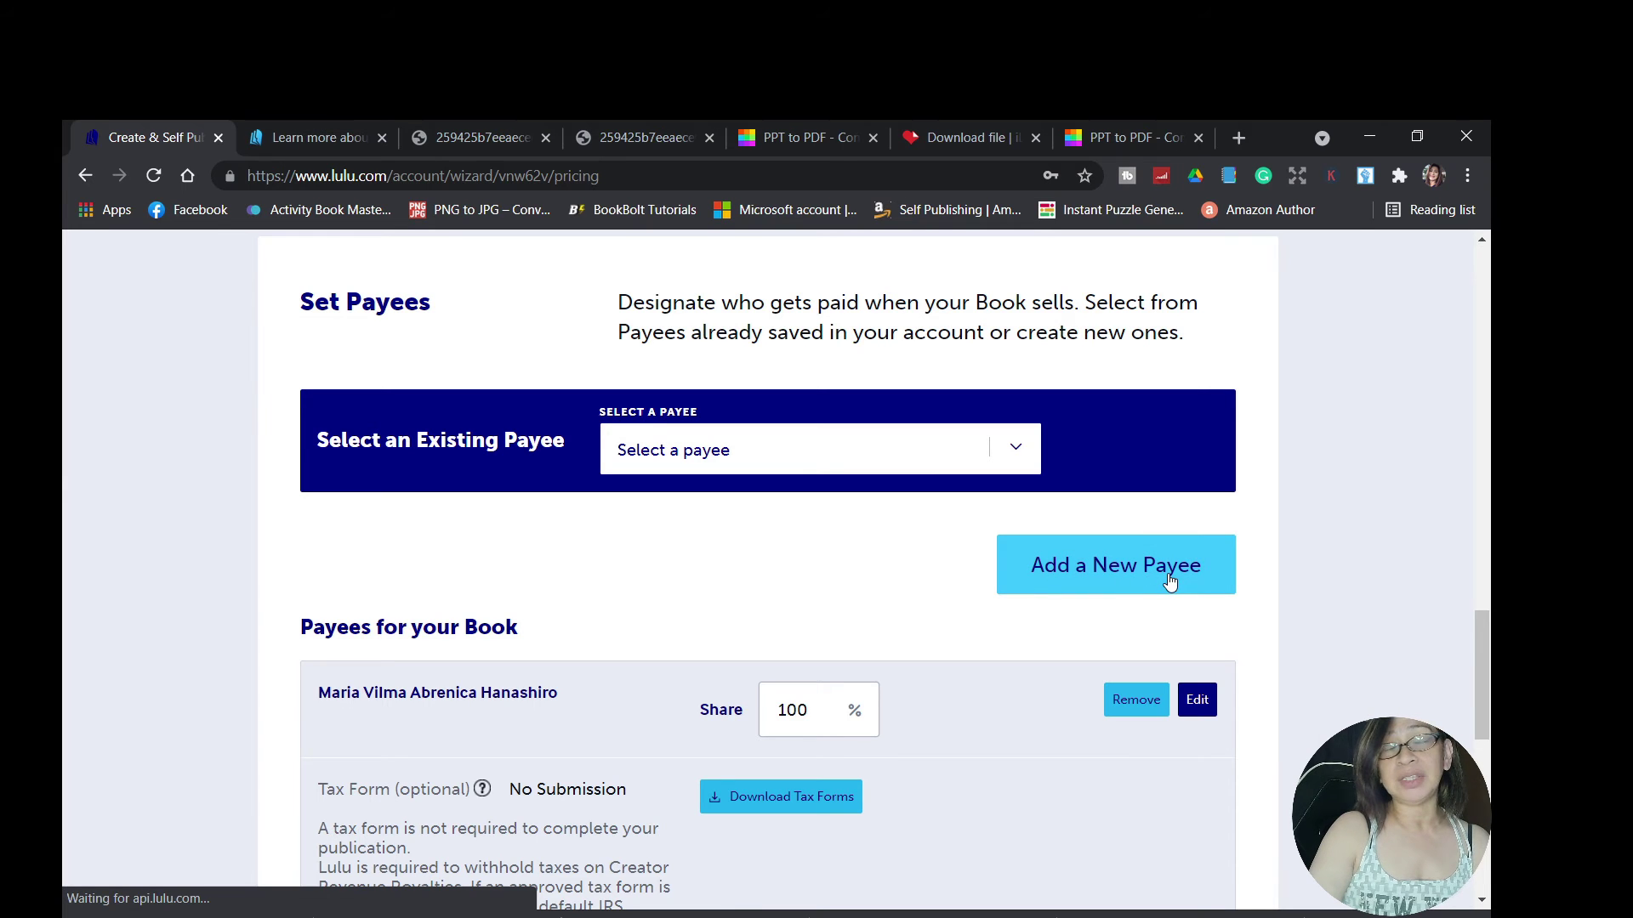
pyautogui.scroll(-3, 876, 572)
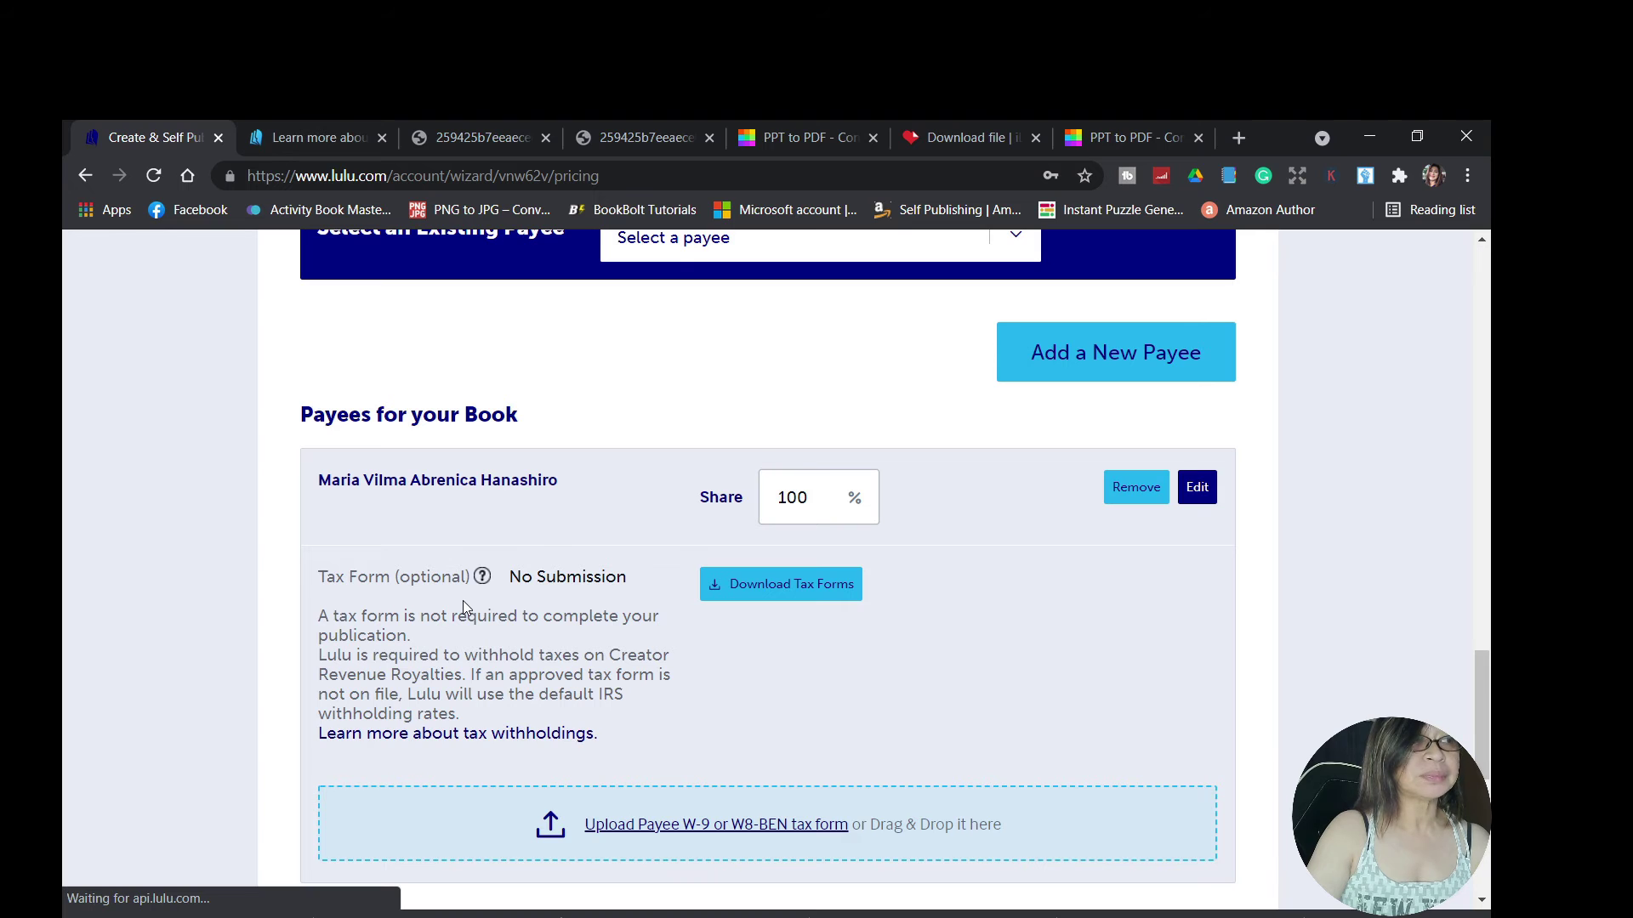
pyautogui.scroll(2, 488, 543)
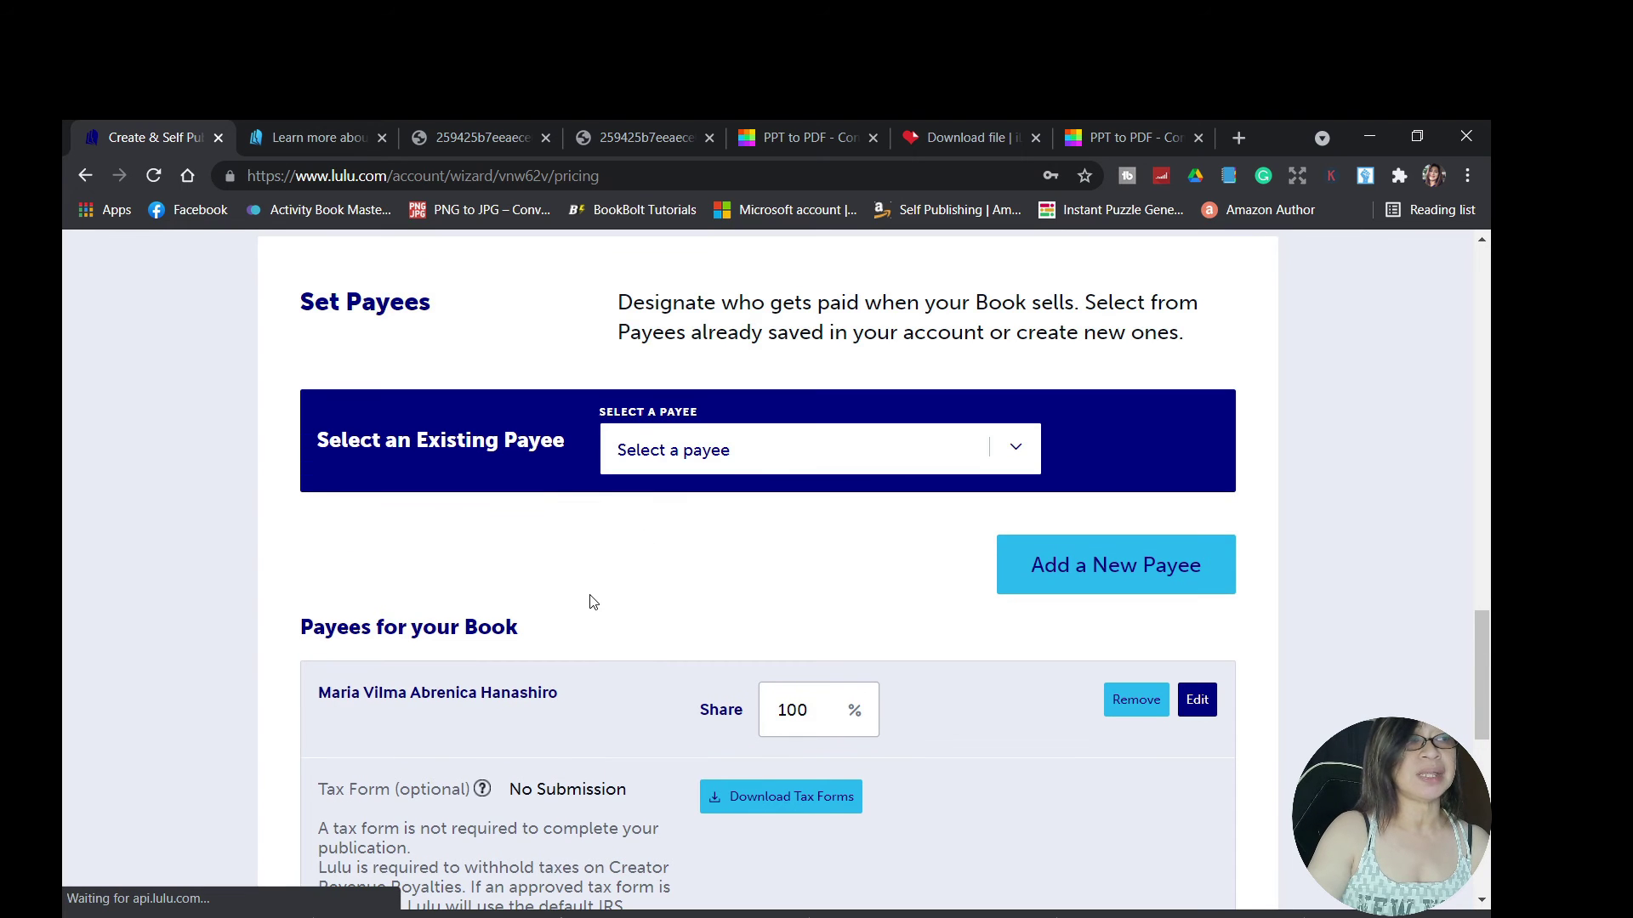
# - Leave the optional payee tax form without a submission and continue to the final review
pyautogui.scroll(-1, 593, 598)
pyautogui.scroll(-1, 593, 601)
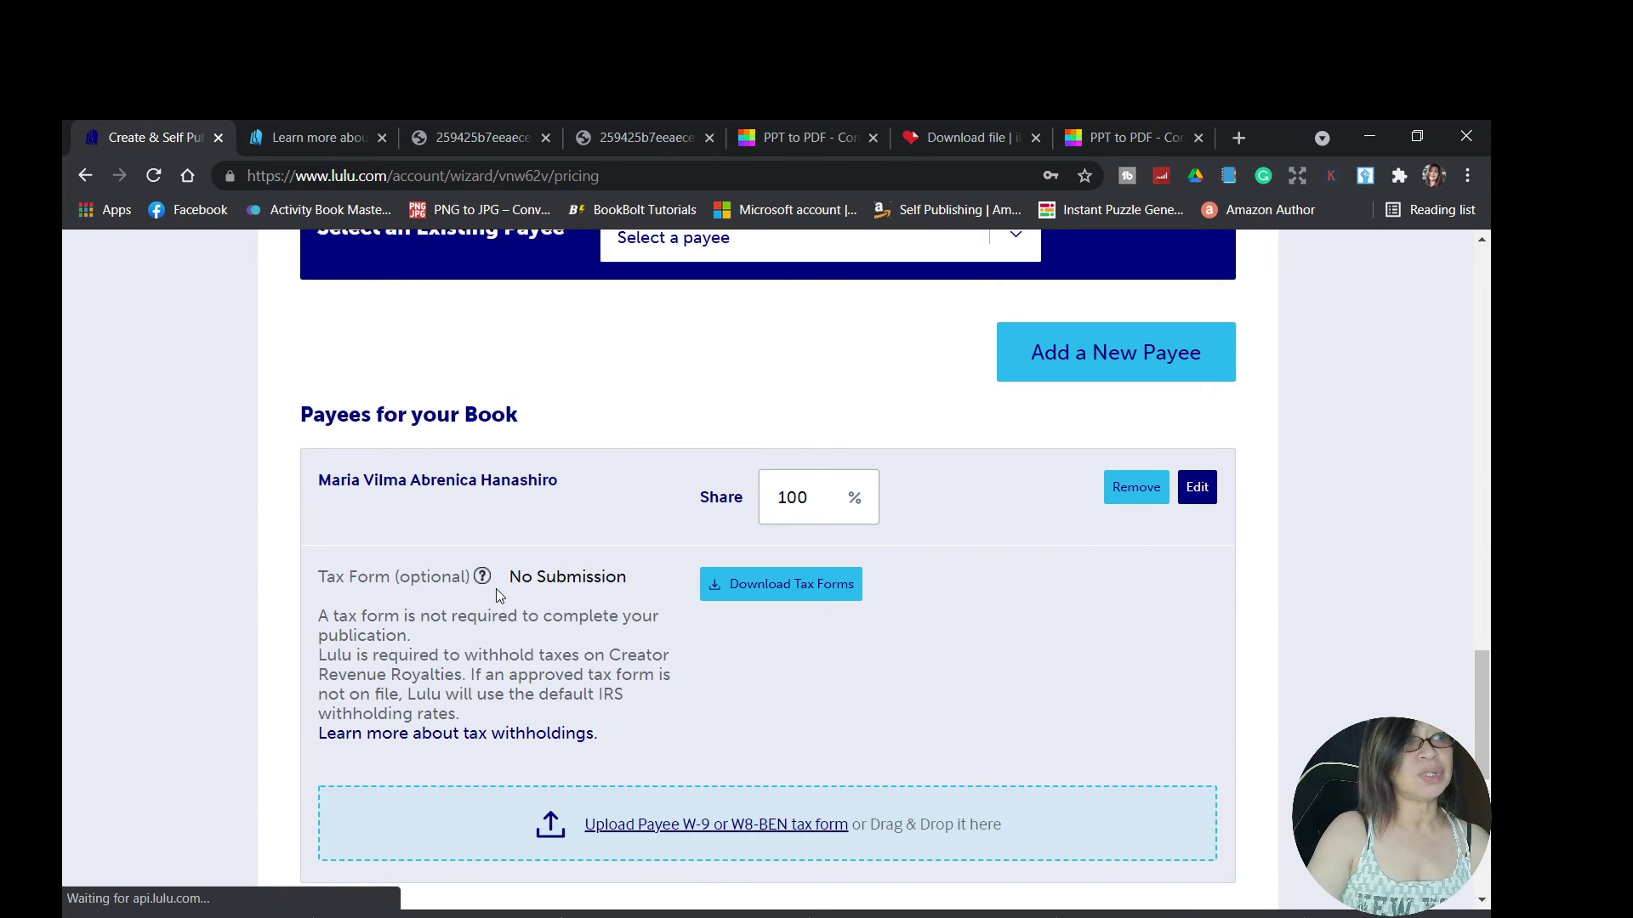
pyautogui.scroll(-2, 650, 730)
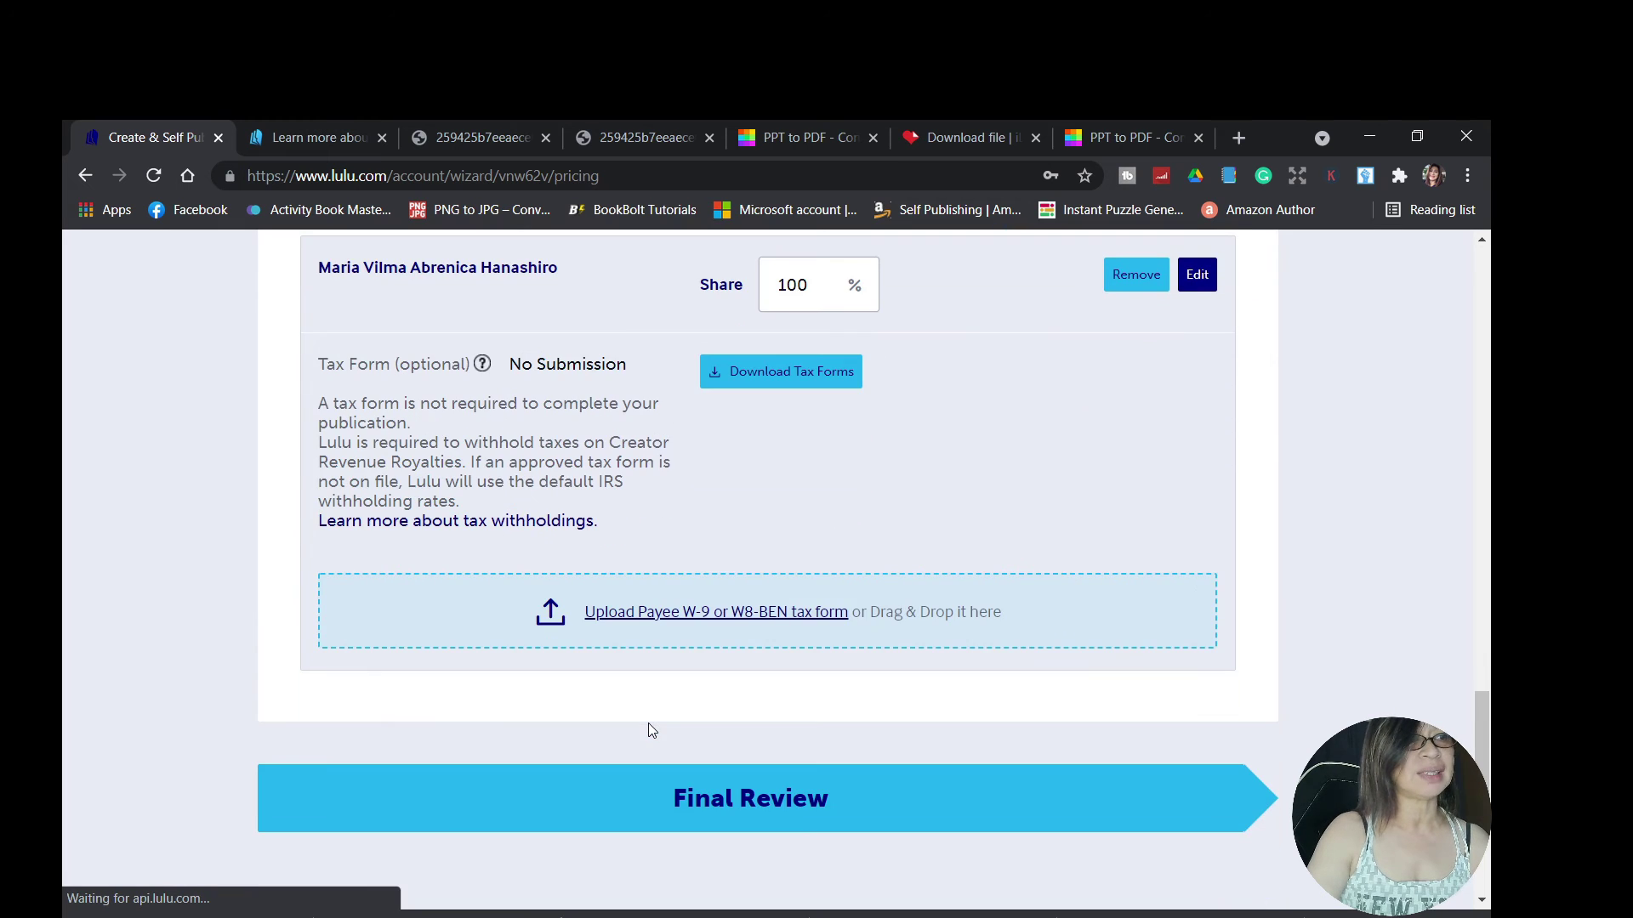
pyautogui.scroll(-1, 704, 667)
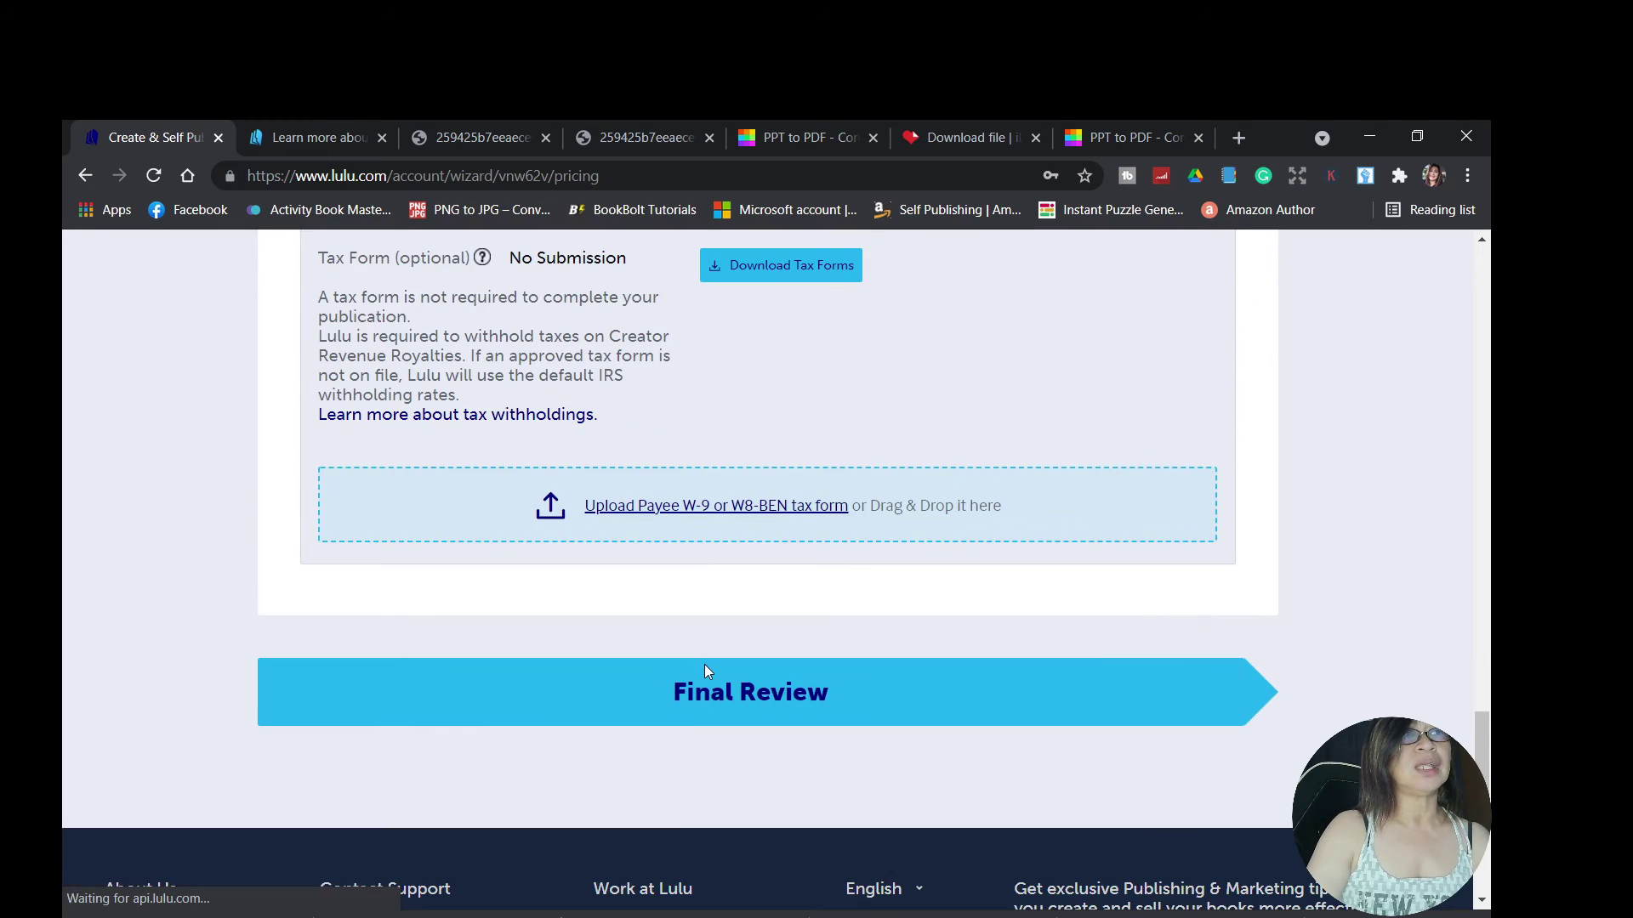
pyautogui.click(777, 723)
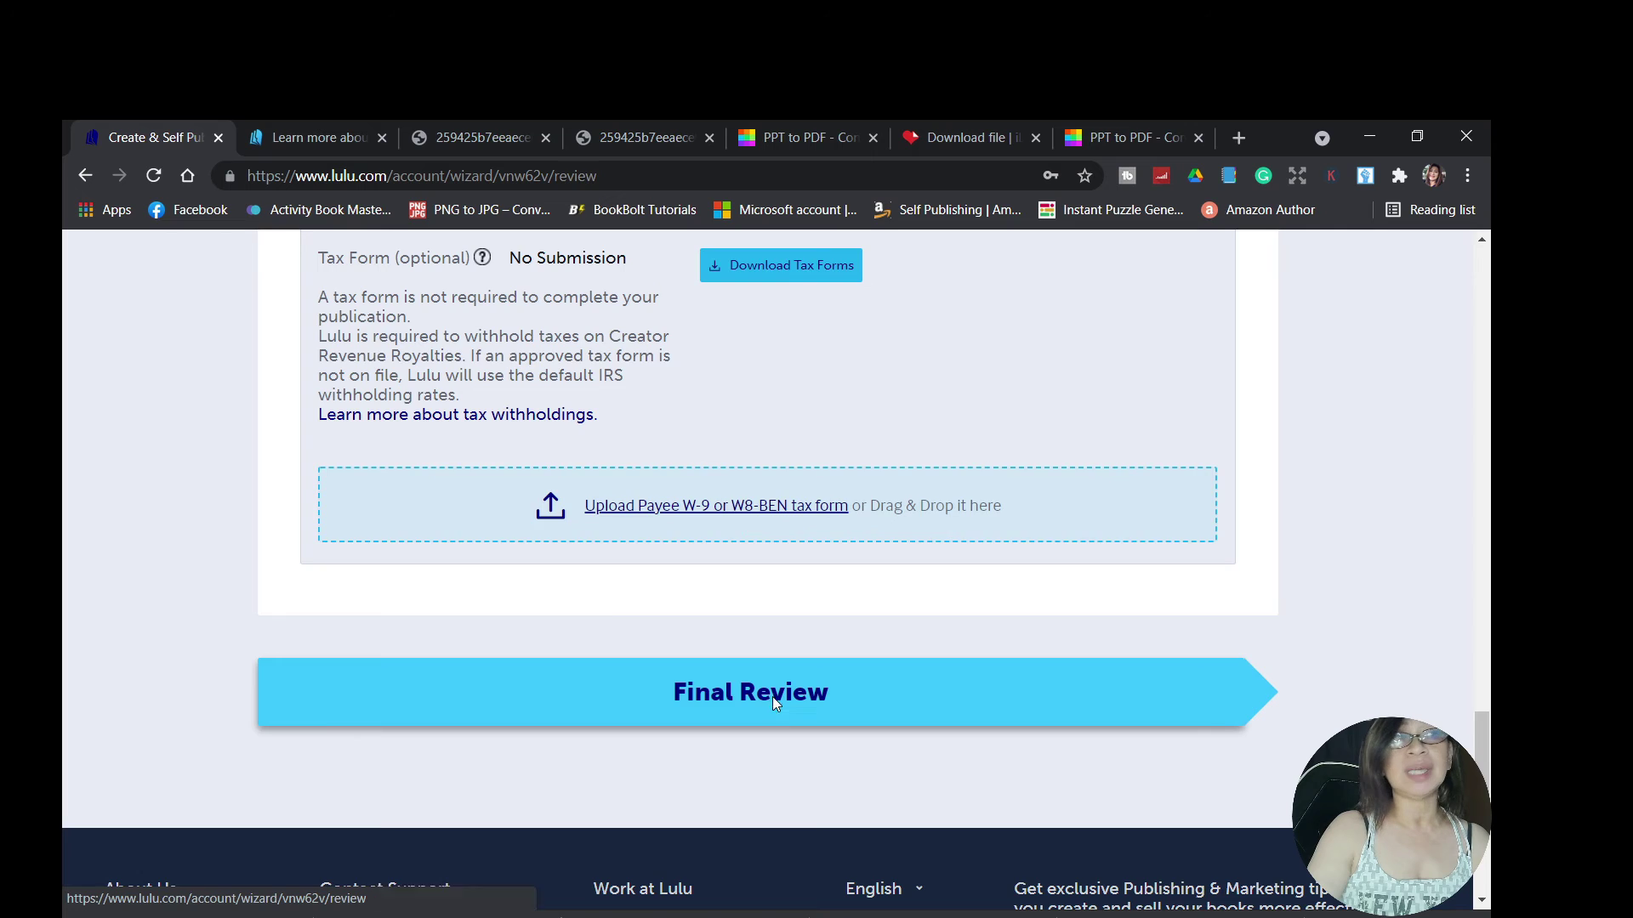
# - Review and confirm the book specifications and files, as well as the copyright and title information
pyautogui.scroll(-1, 857, 693)
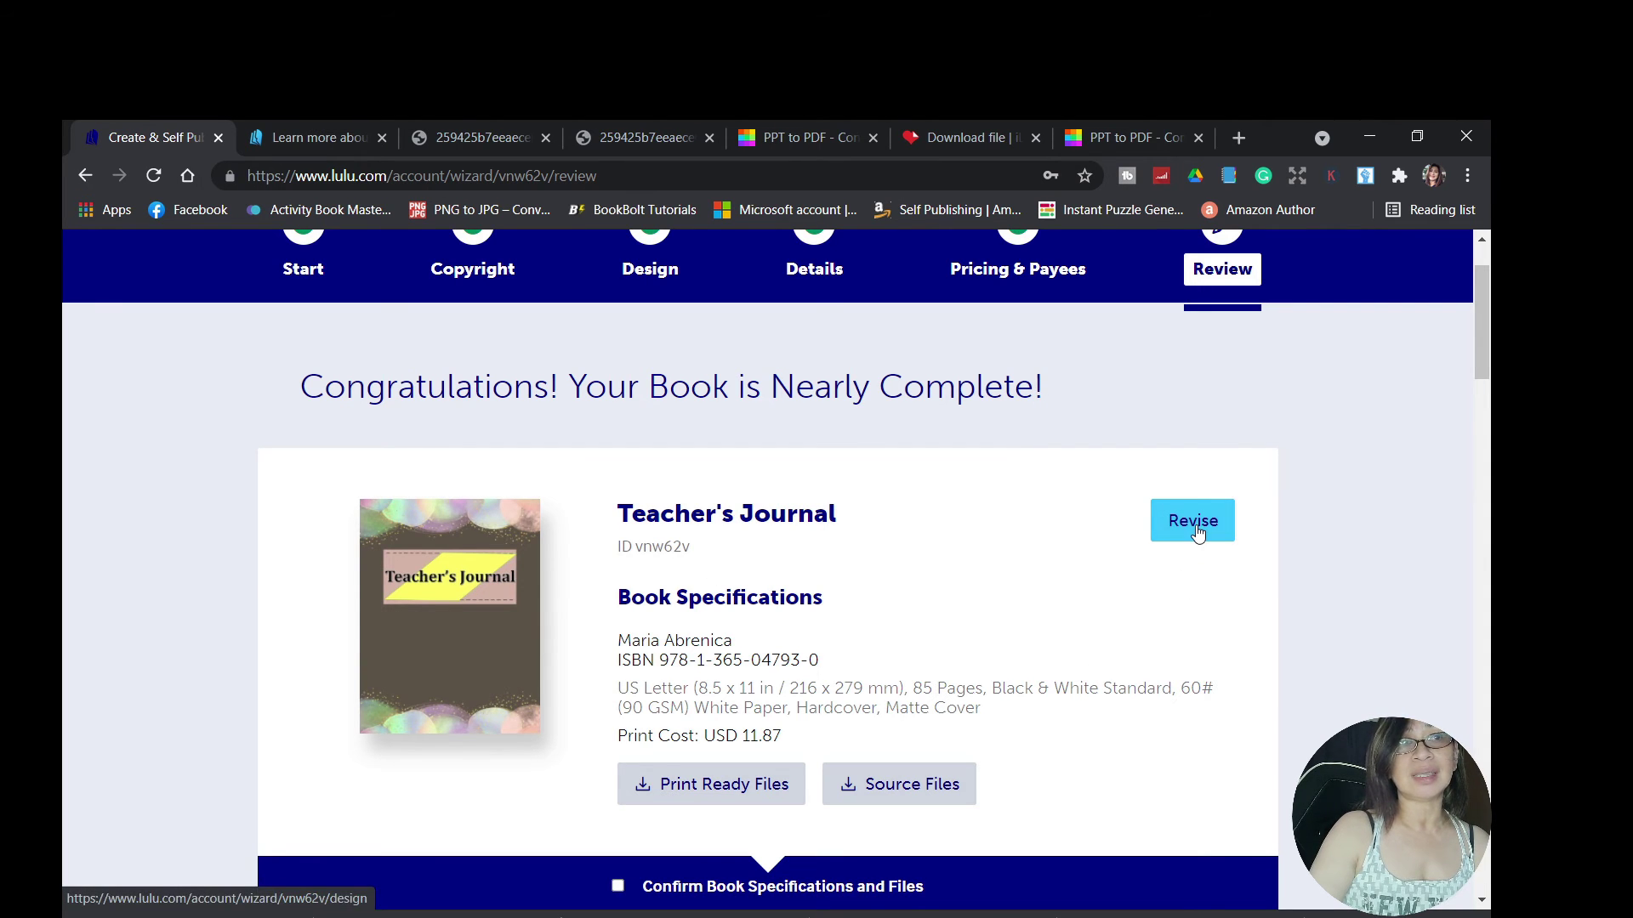
pyautogui.scroll(-1, 605, 794)
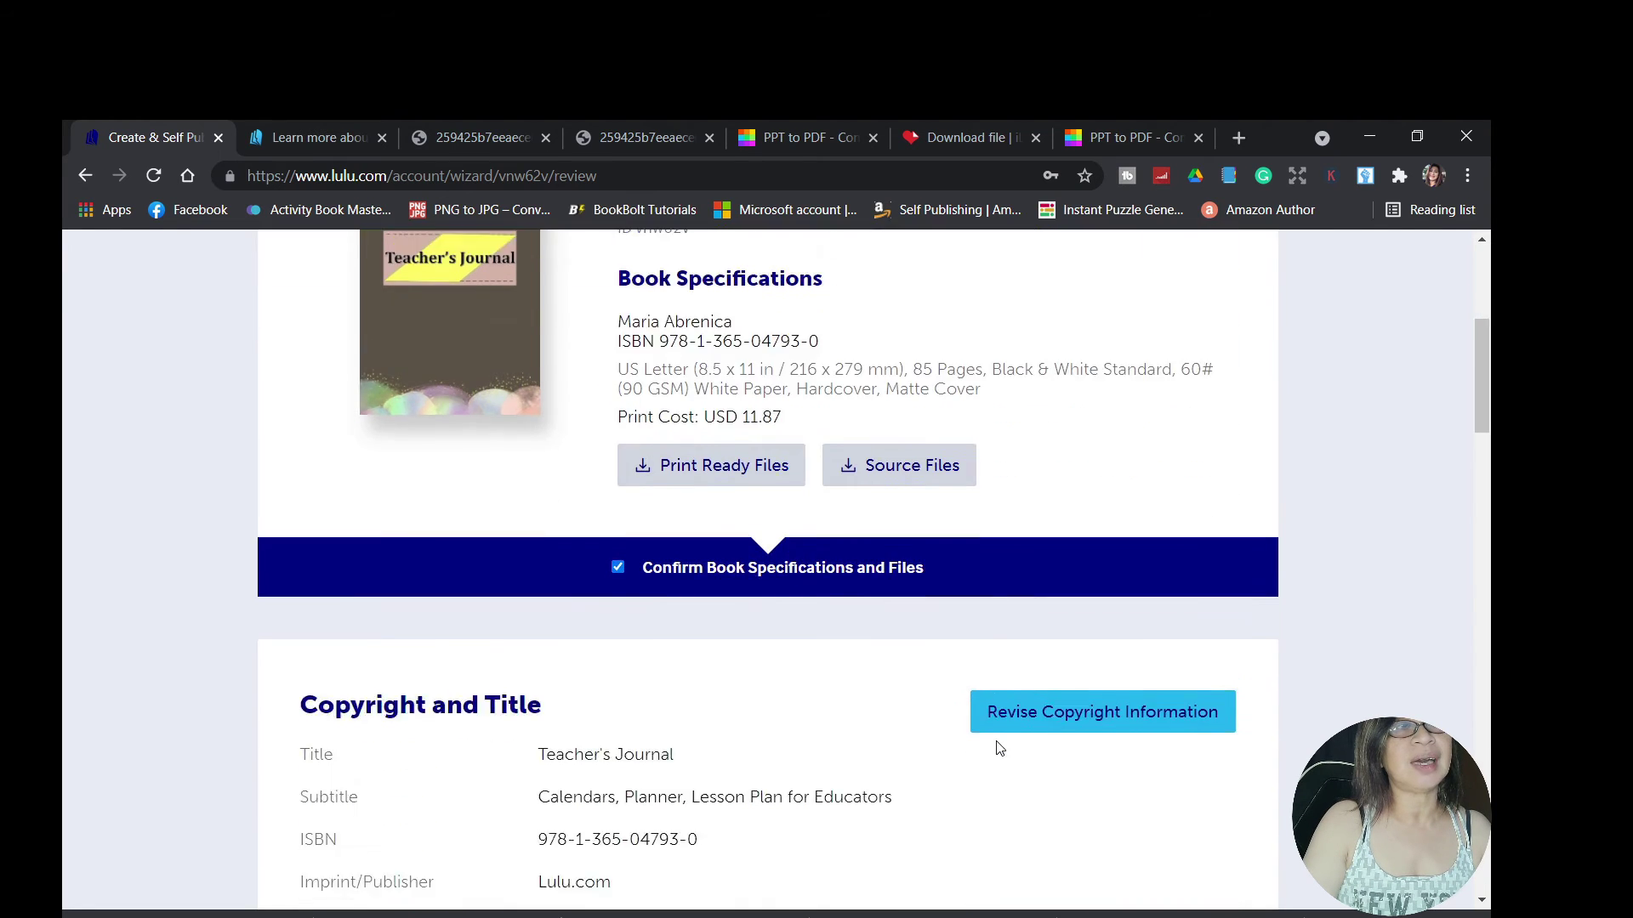
pyautogui.click(625, 614)
pyautogui.scroll(-1, 934, 584)
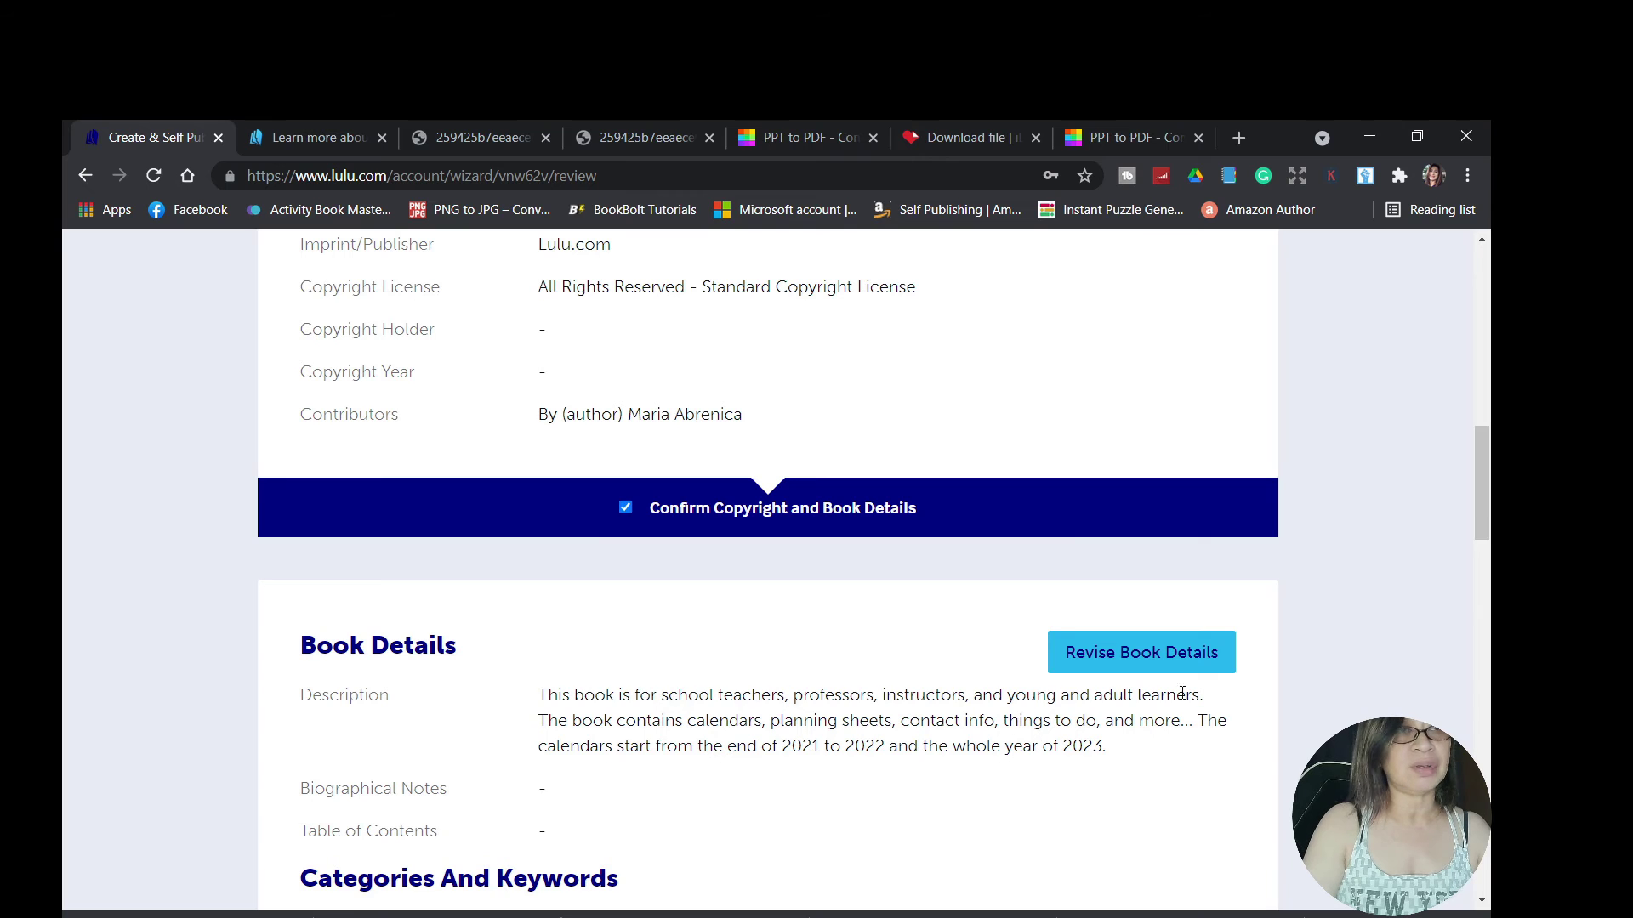
# - Review and confirm the book details with categories and keywords, and the pricing and payees
pyautogui.scroll(-2, 1178, 672)
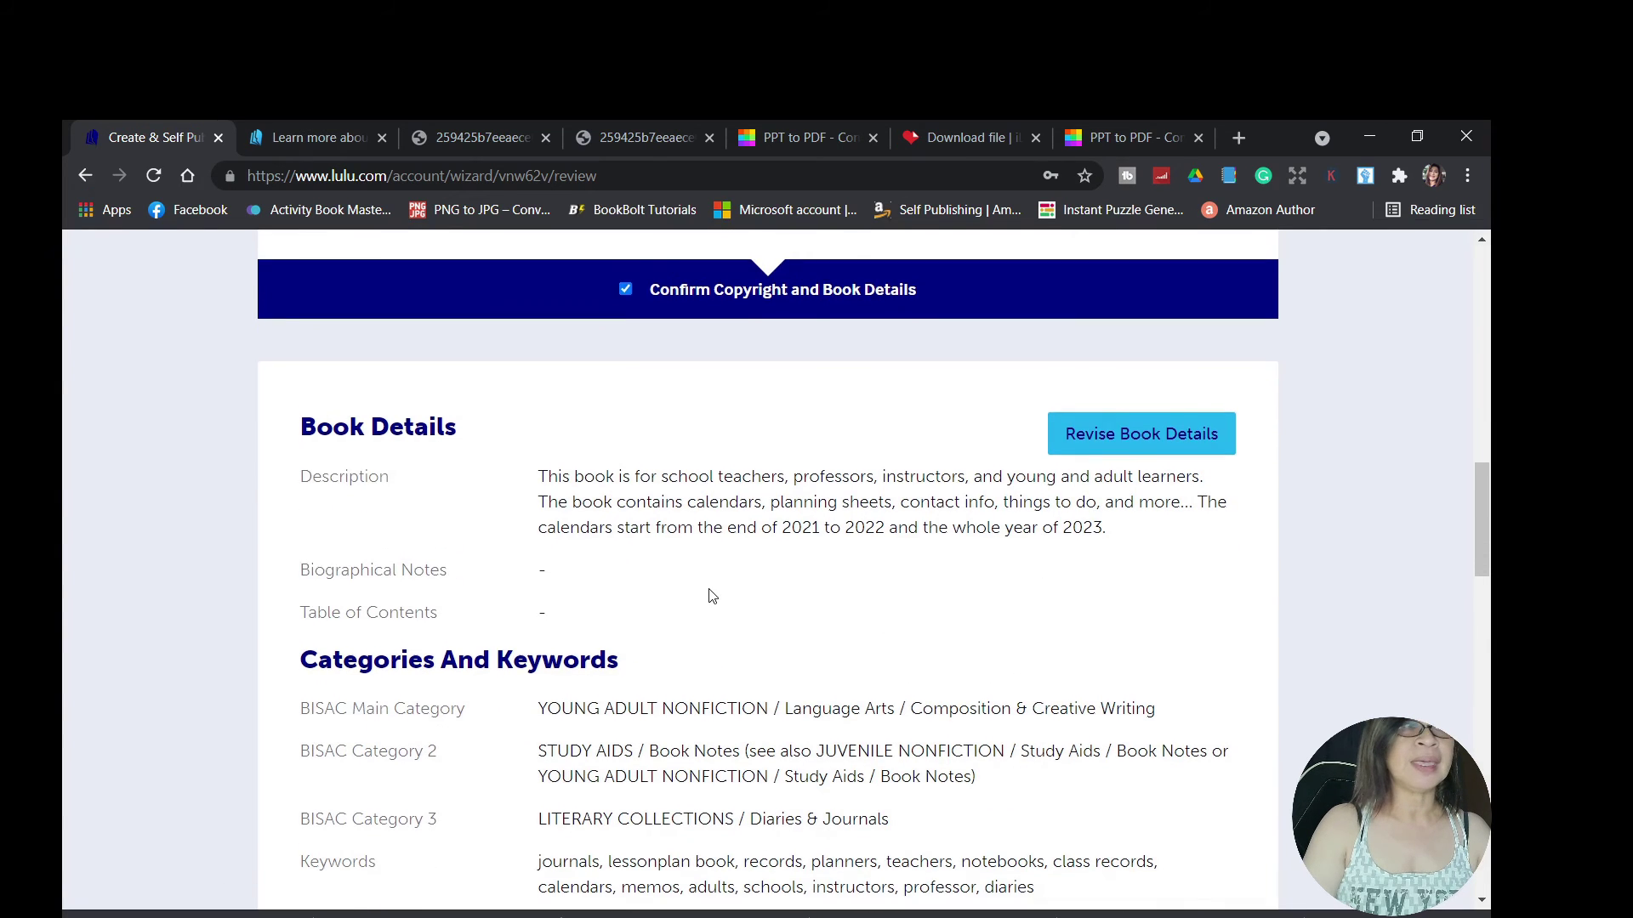
pyautogui.scroll(-4, 712, 595)
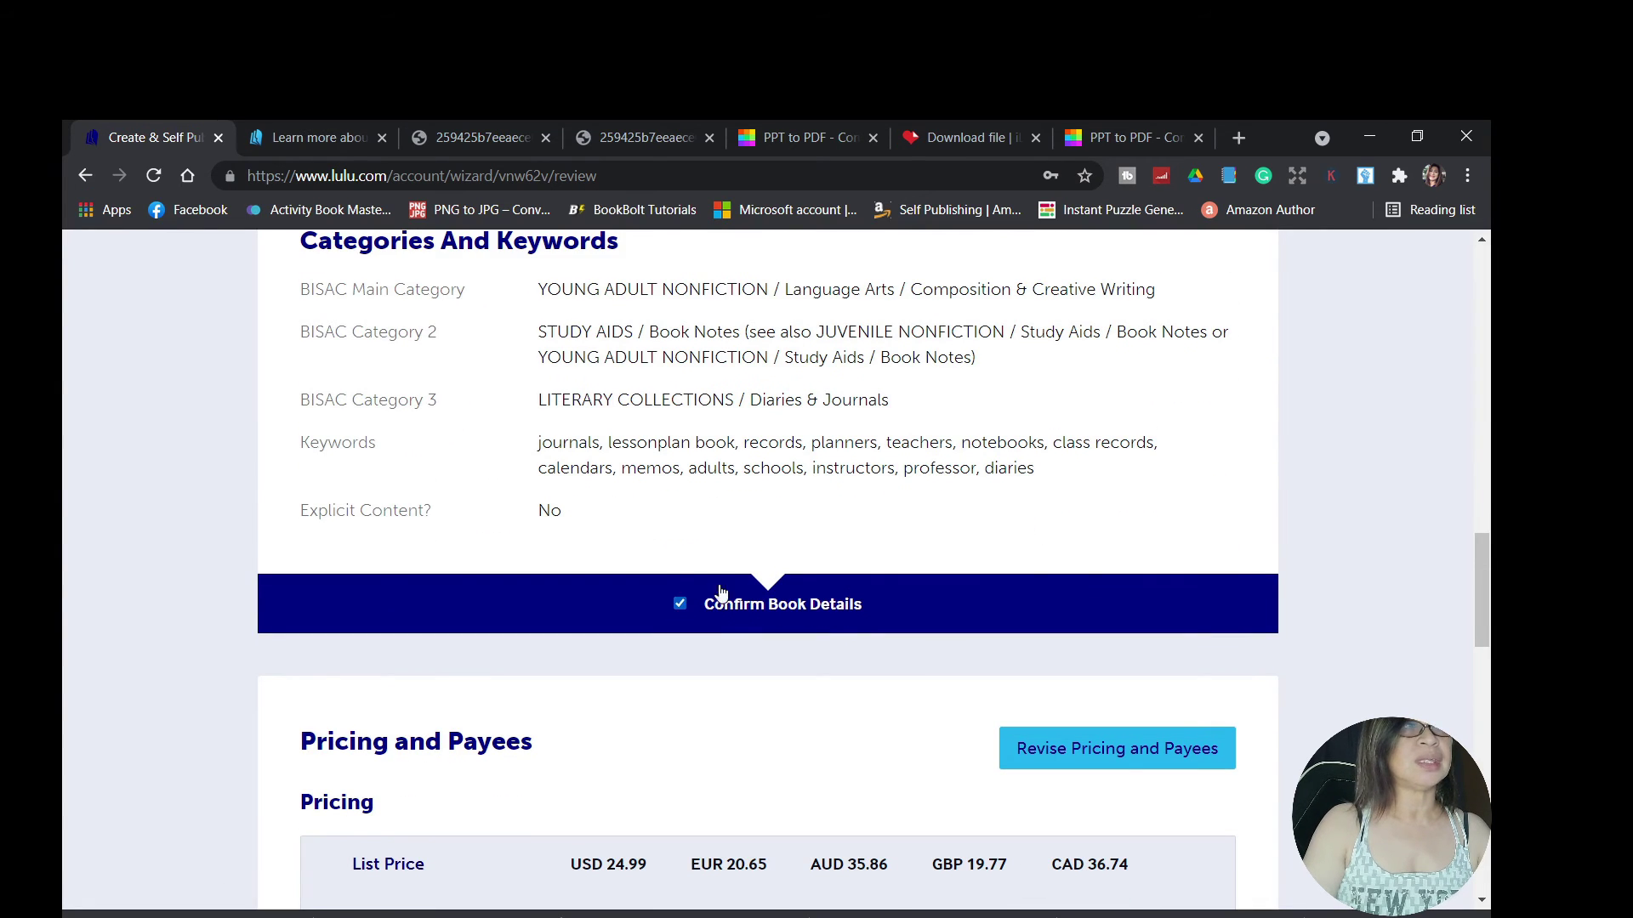
pyautogui.scroll(-5, 754, 553)
pyautogui.scroll(-5, 553, 544)
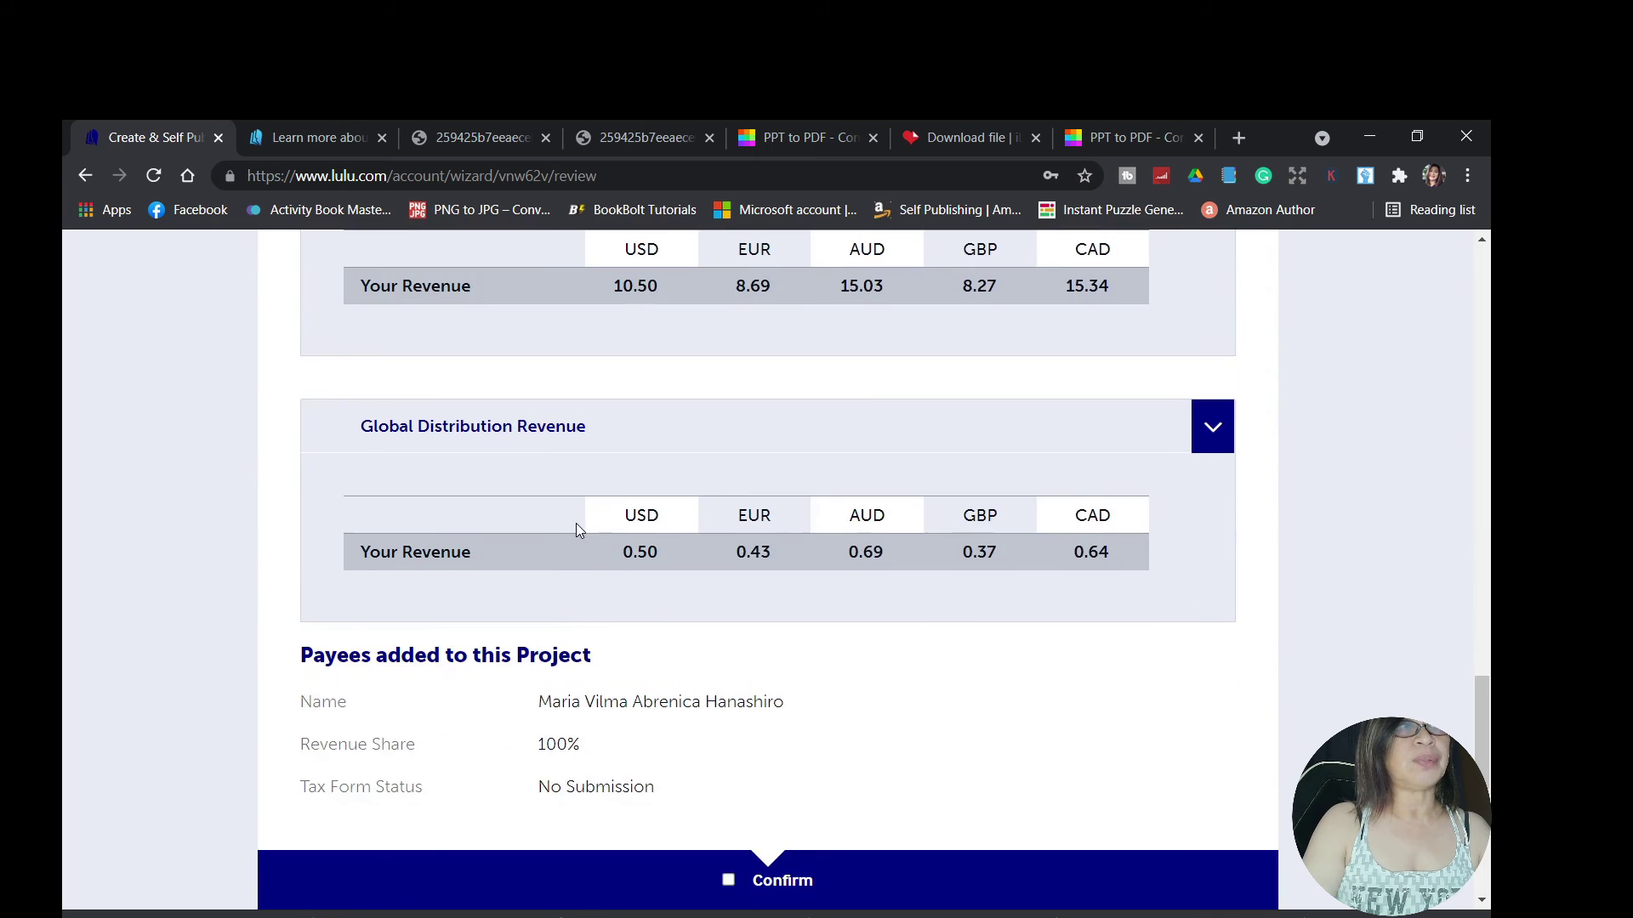
pyautogui.scroll(-4, 645, 609)
pyautogui.click(728, 563)
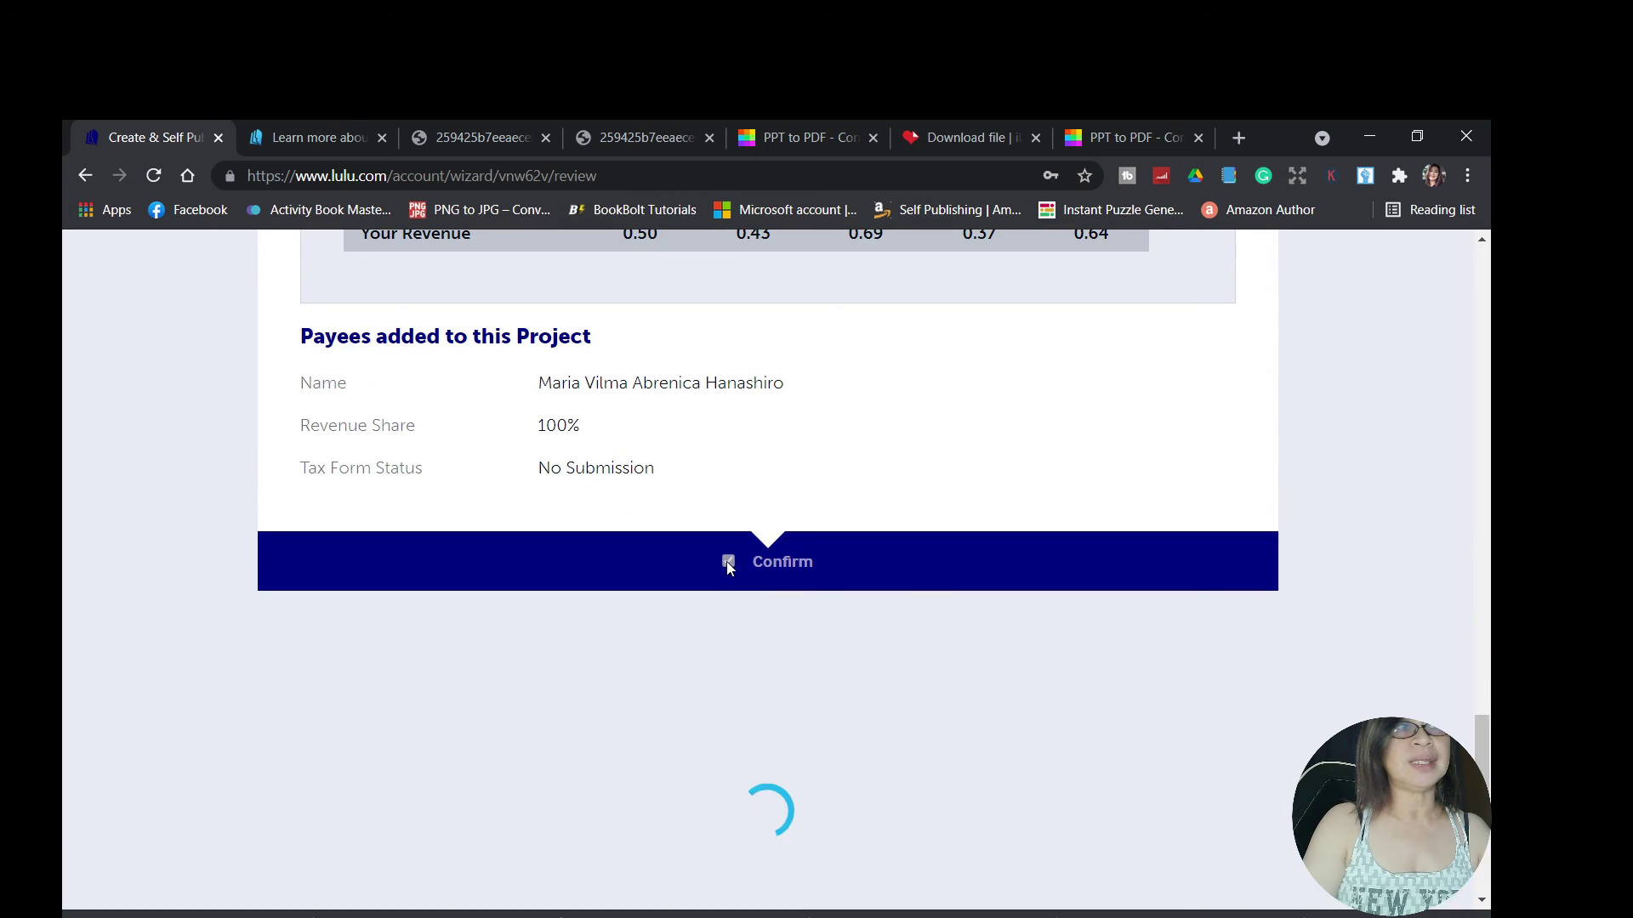
# - Keep Global Distribution enabled in the retail options and add a proof copy to the cart
pyautogui.scroll(-3, 1024, 733)
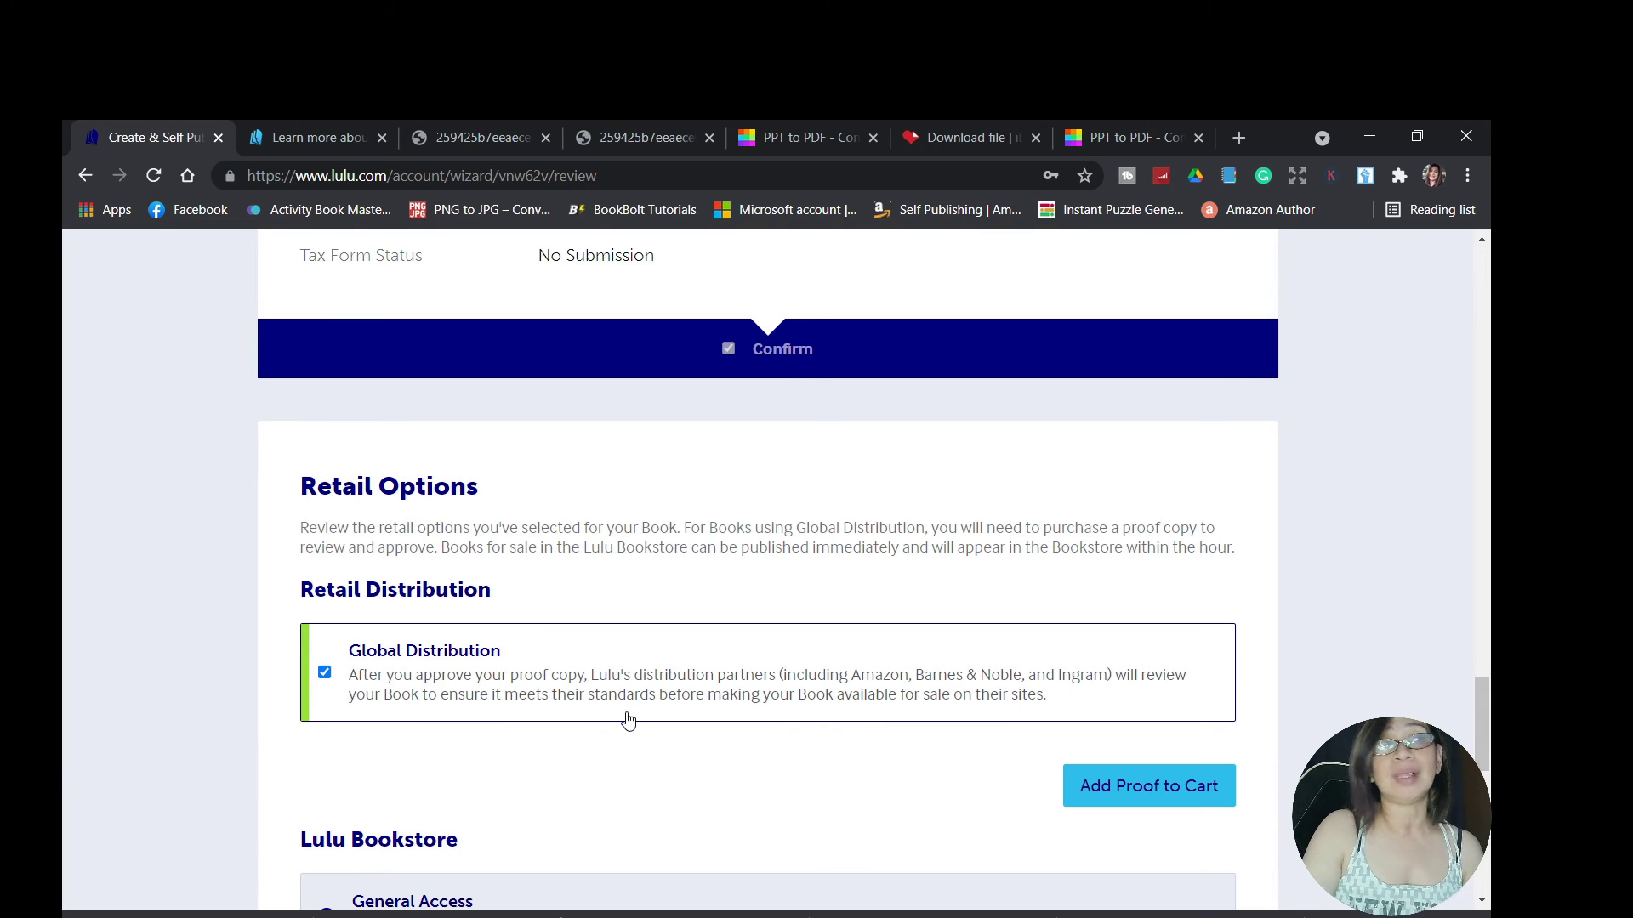
pyautogui.scroll(-3, 710, 713)
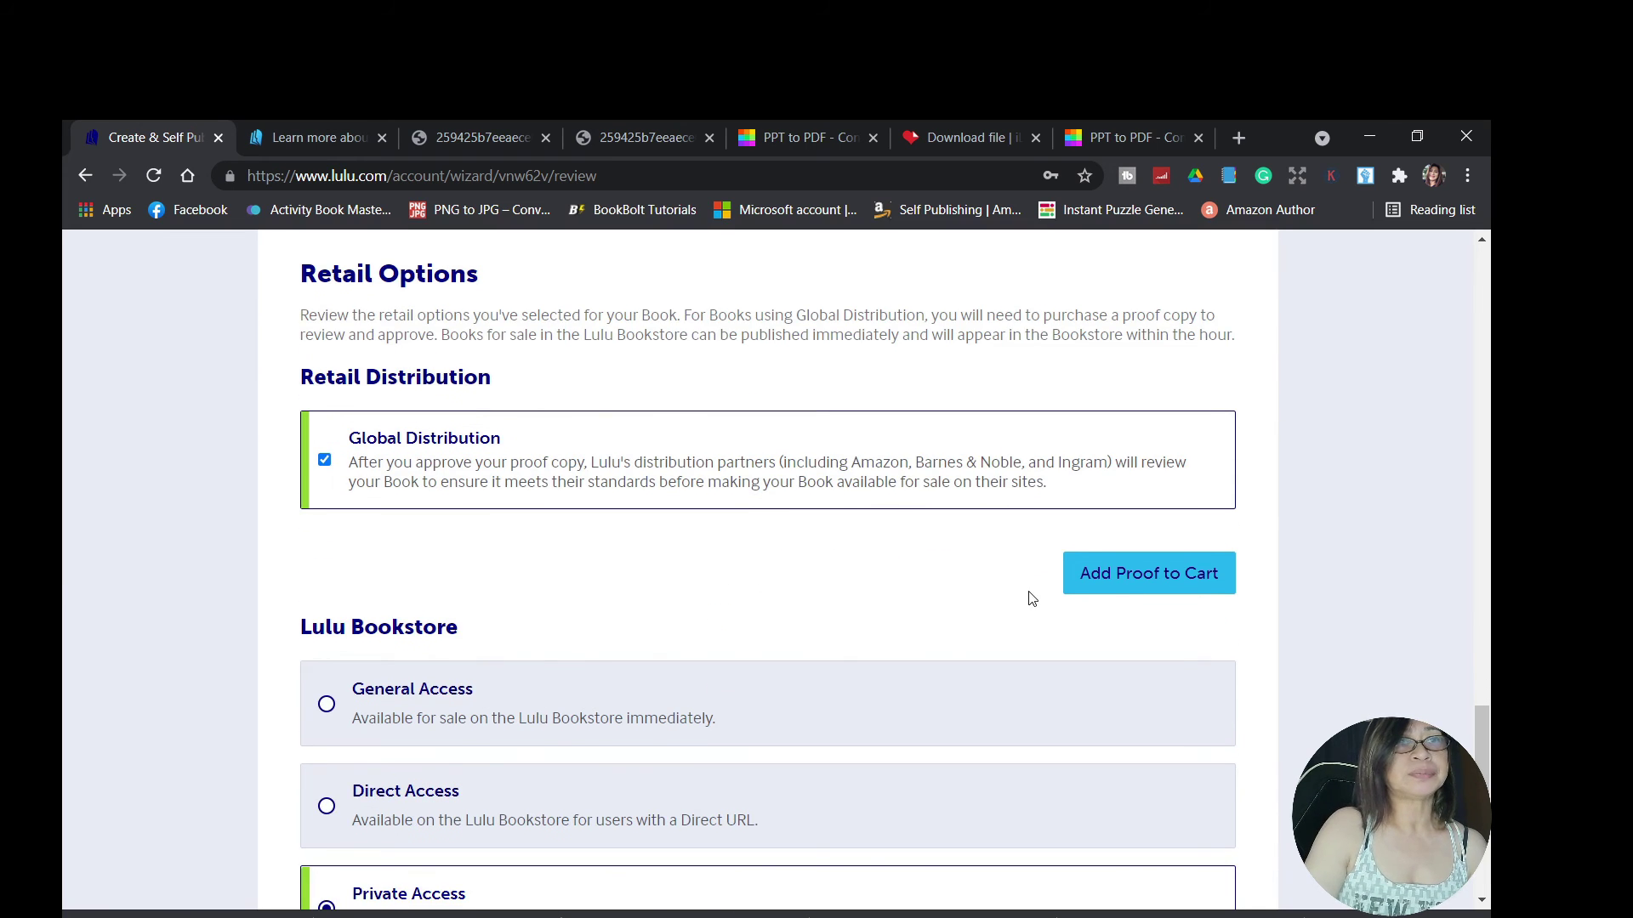
pyautogui.click(1141, 587)
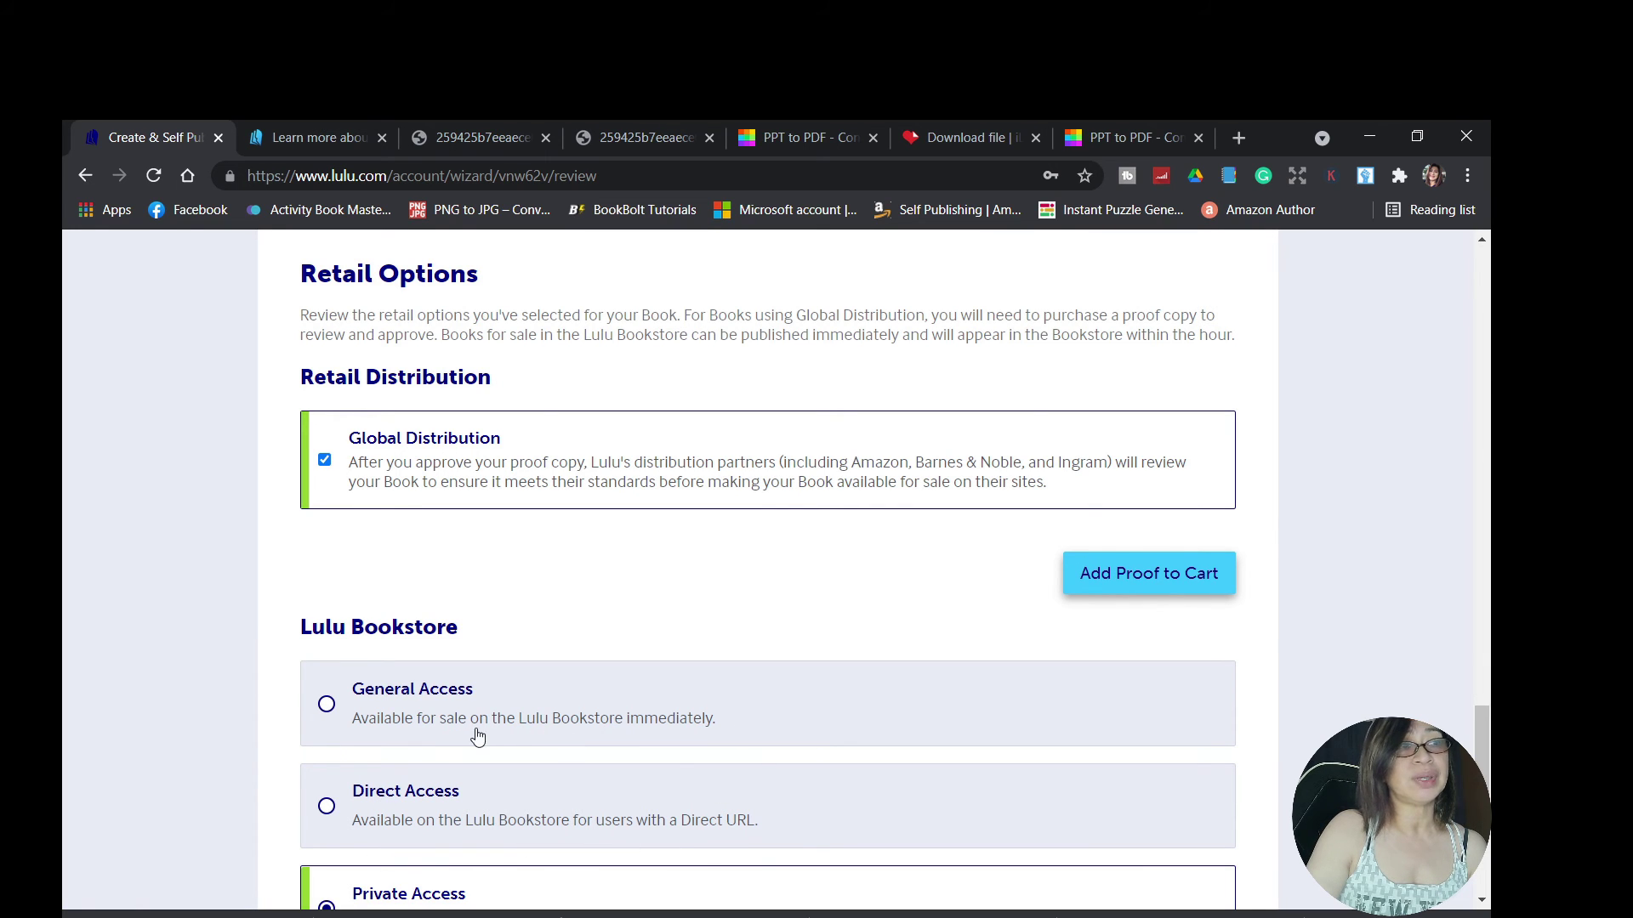
# - Choose General Access for the Lulu Bookstore and publish the book there
pyautogui.click(327, 708)
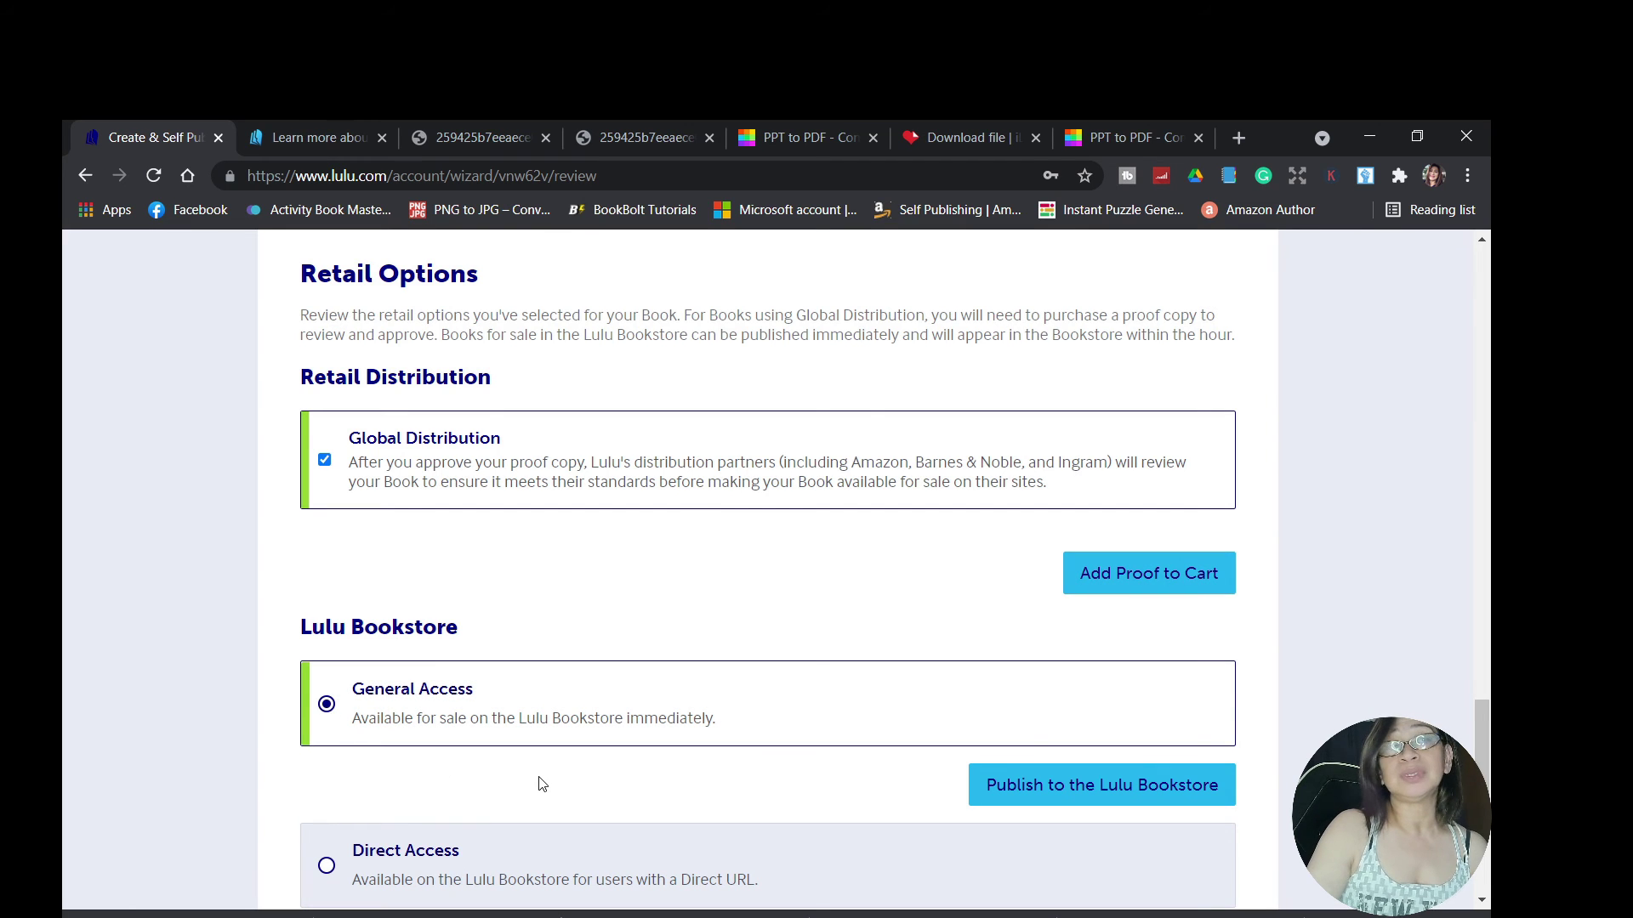
pyautogui.scroll(-1, 543, 784)
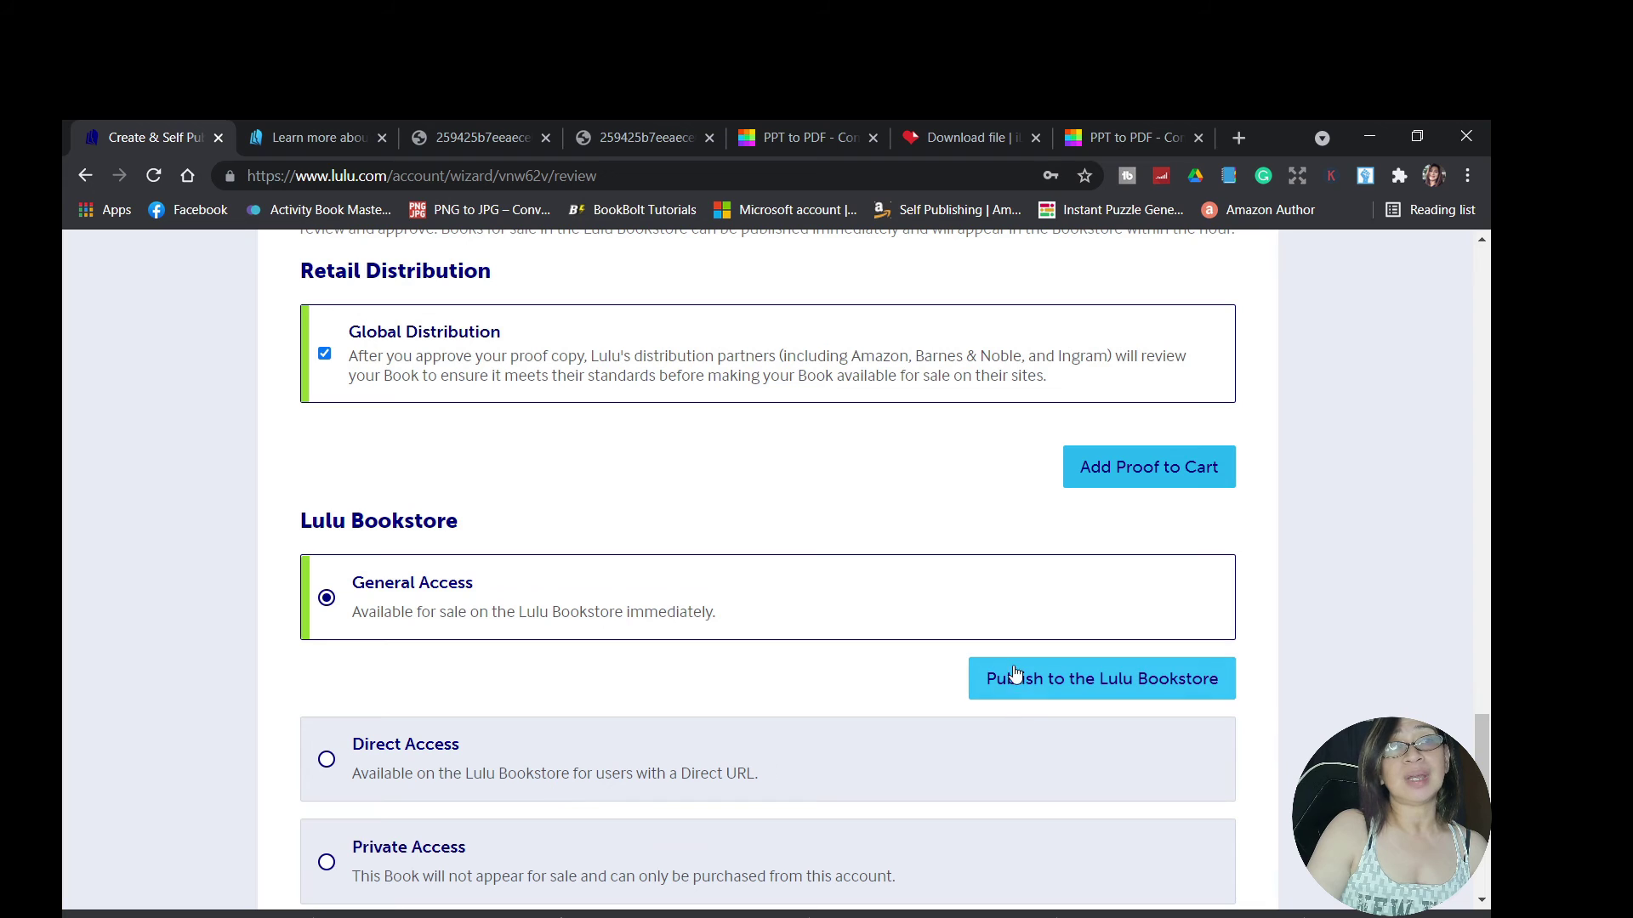
pyautogui.click(1115, 685)
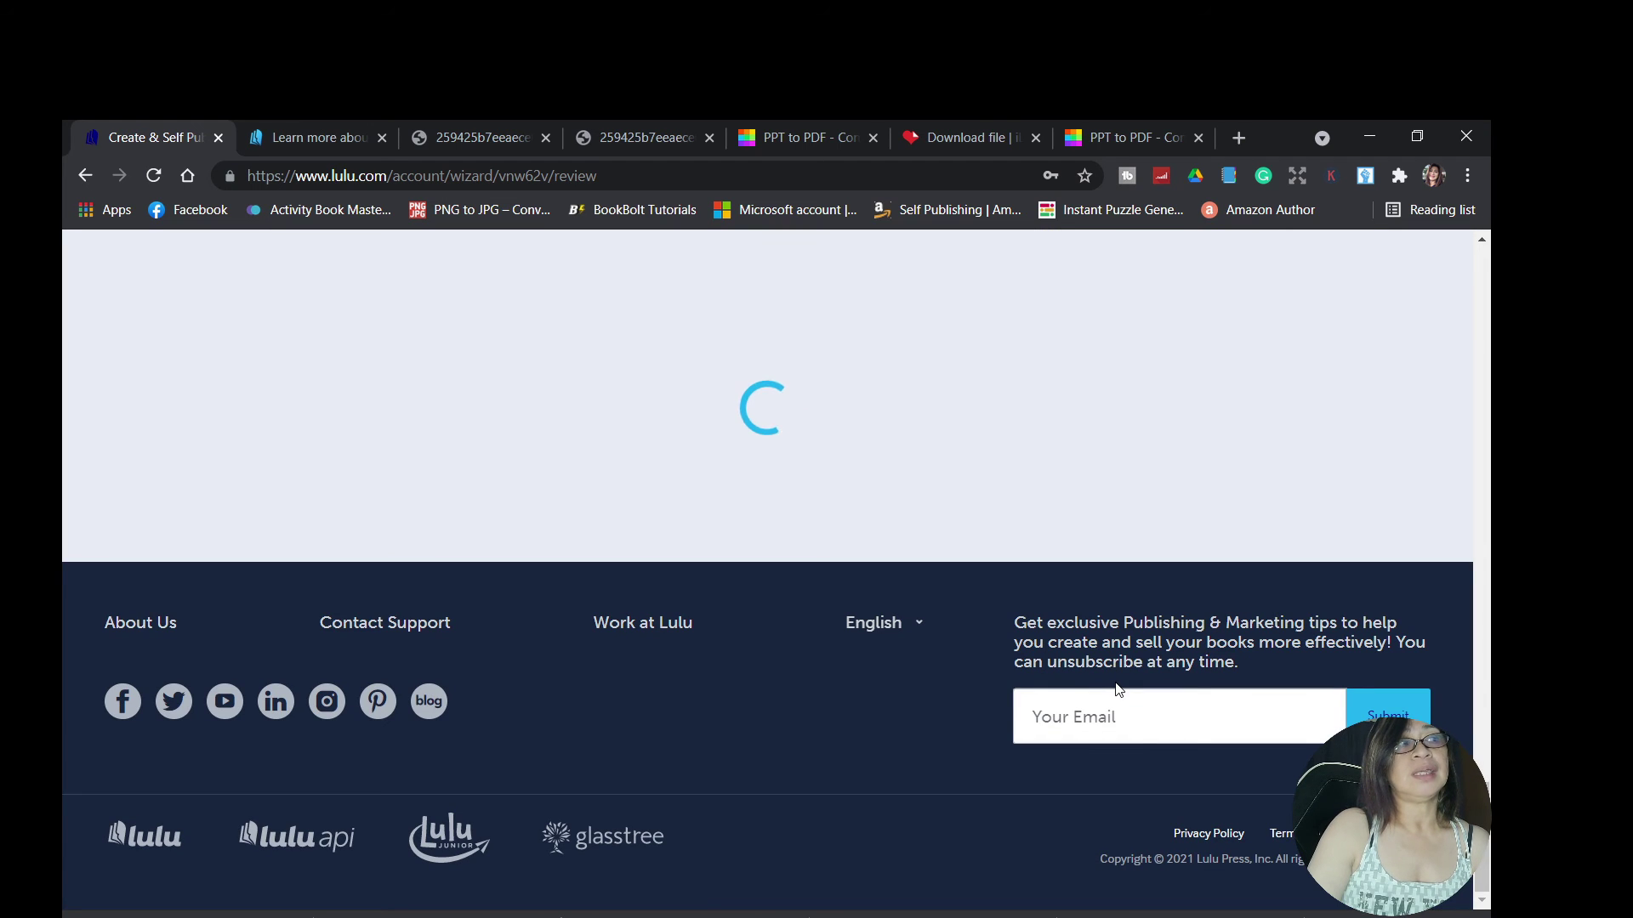
pyautogui.click(864, 619)
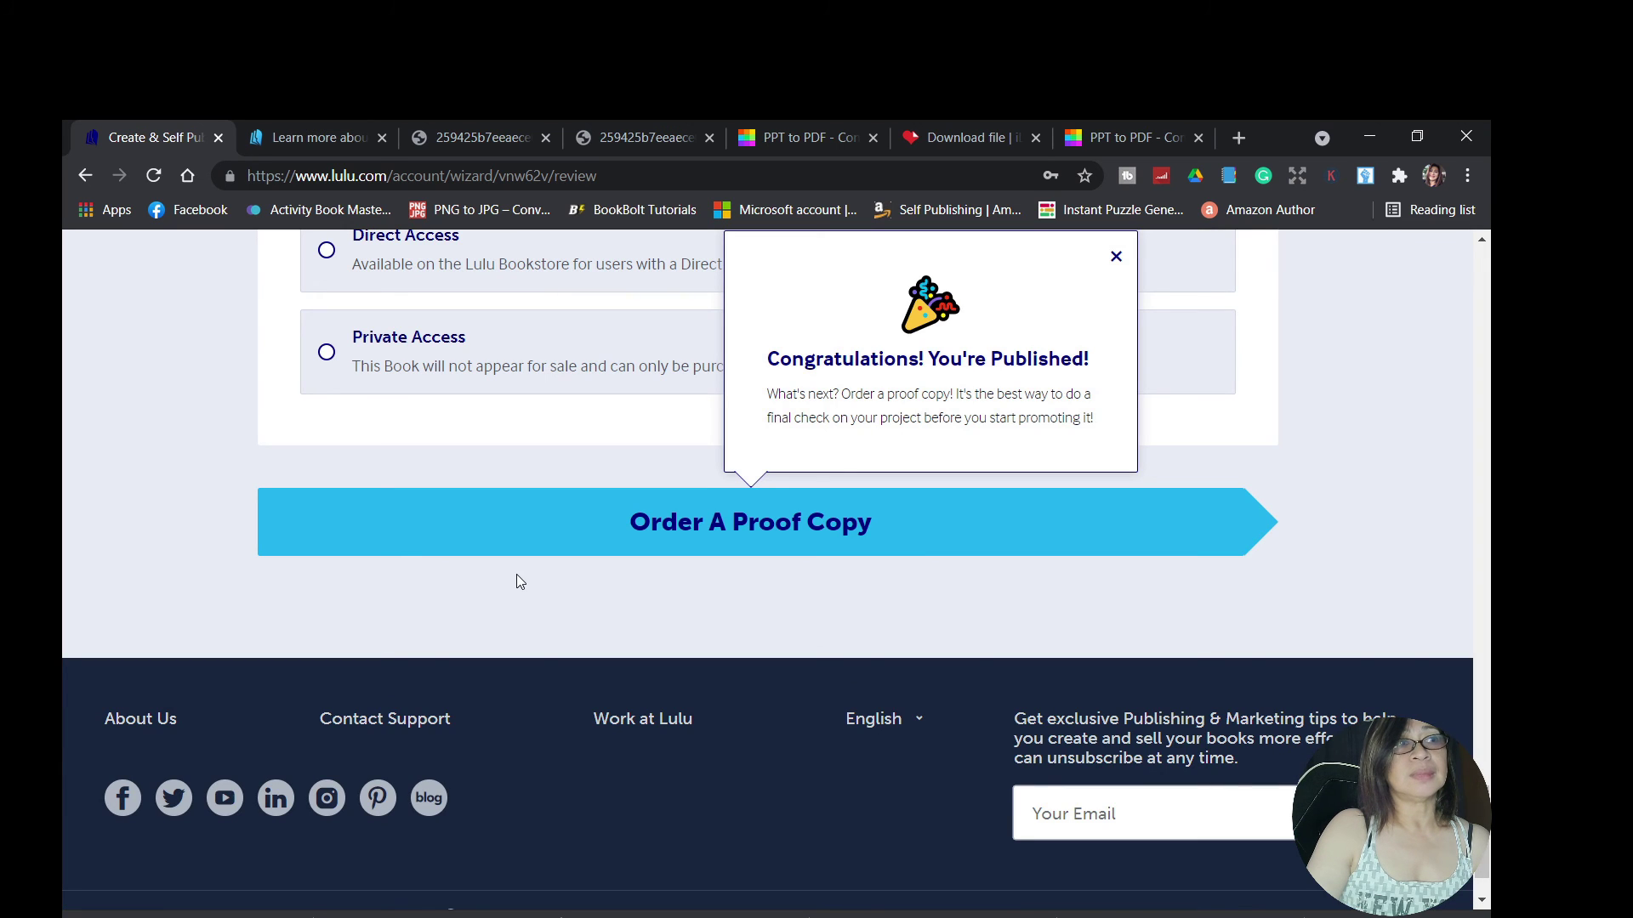
# - Check the book's Lulu Bookstore publication status and the proof copy option, and dismiss the publication message
pyautogui.scroll(3, 517, 582)
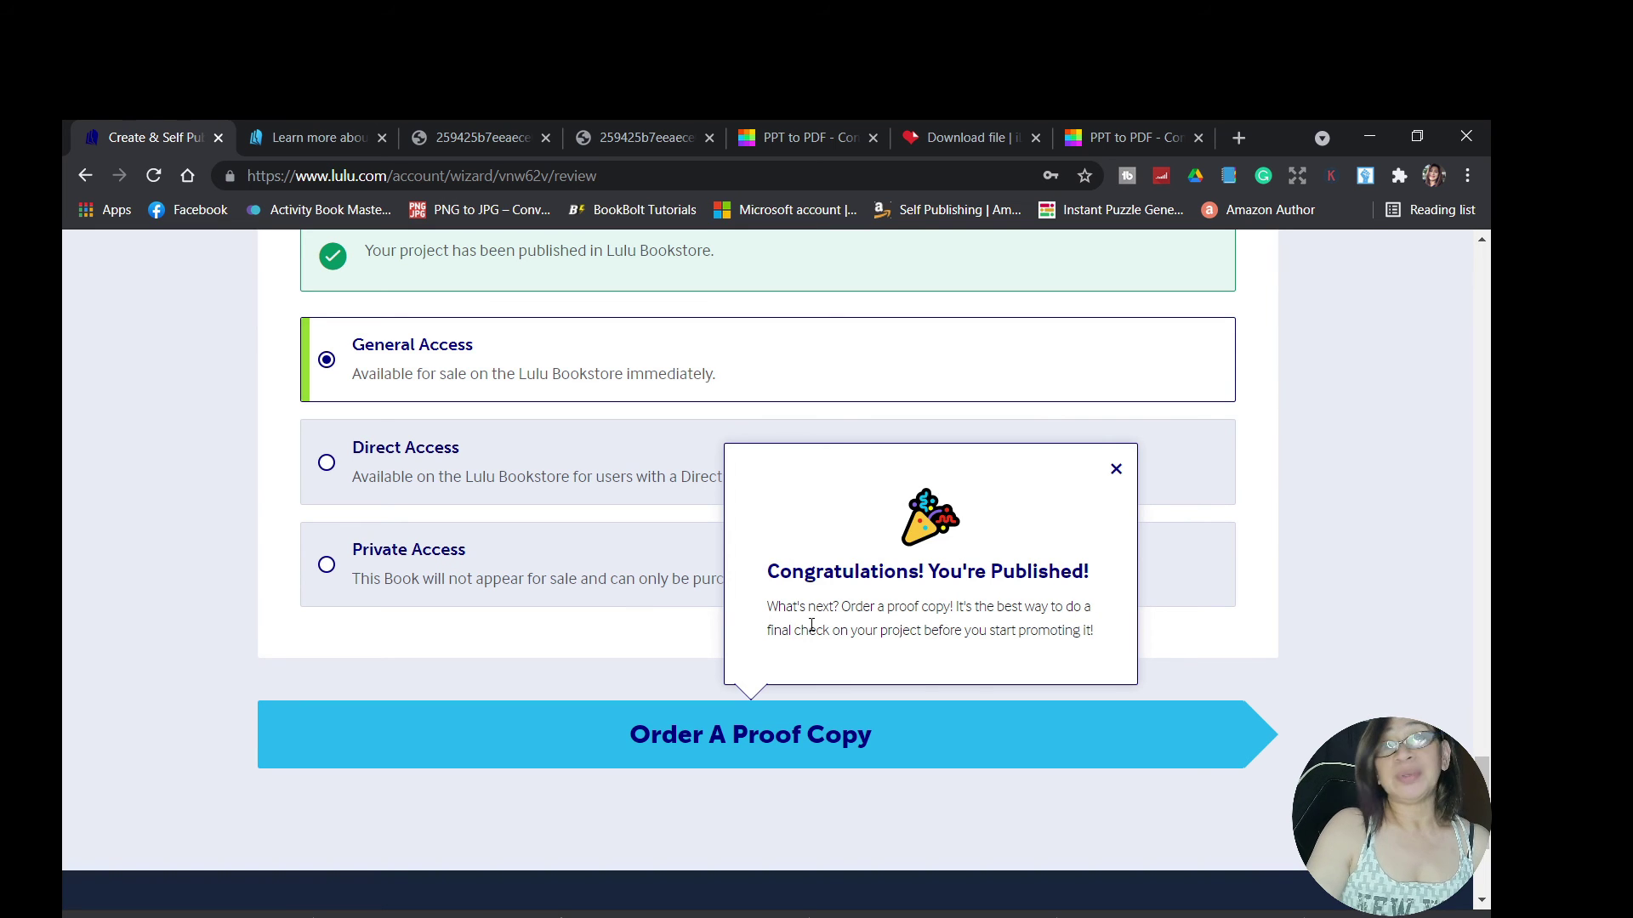
pyautogui.scroll(3, 811, 628)
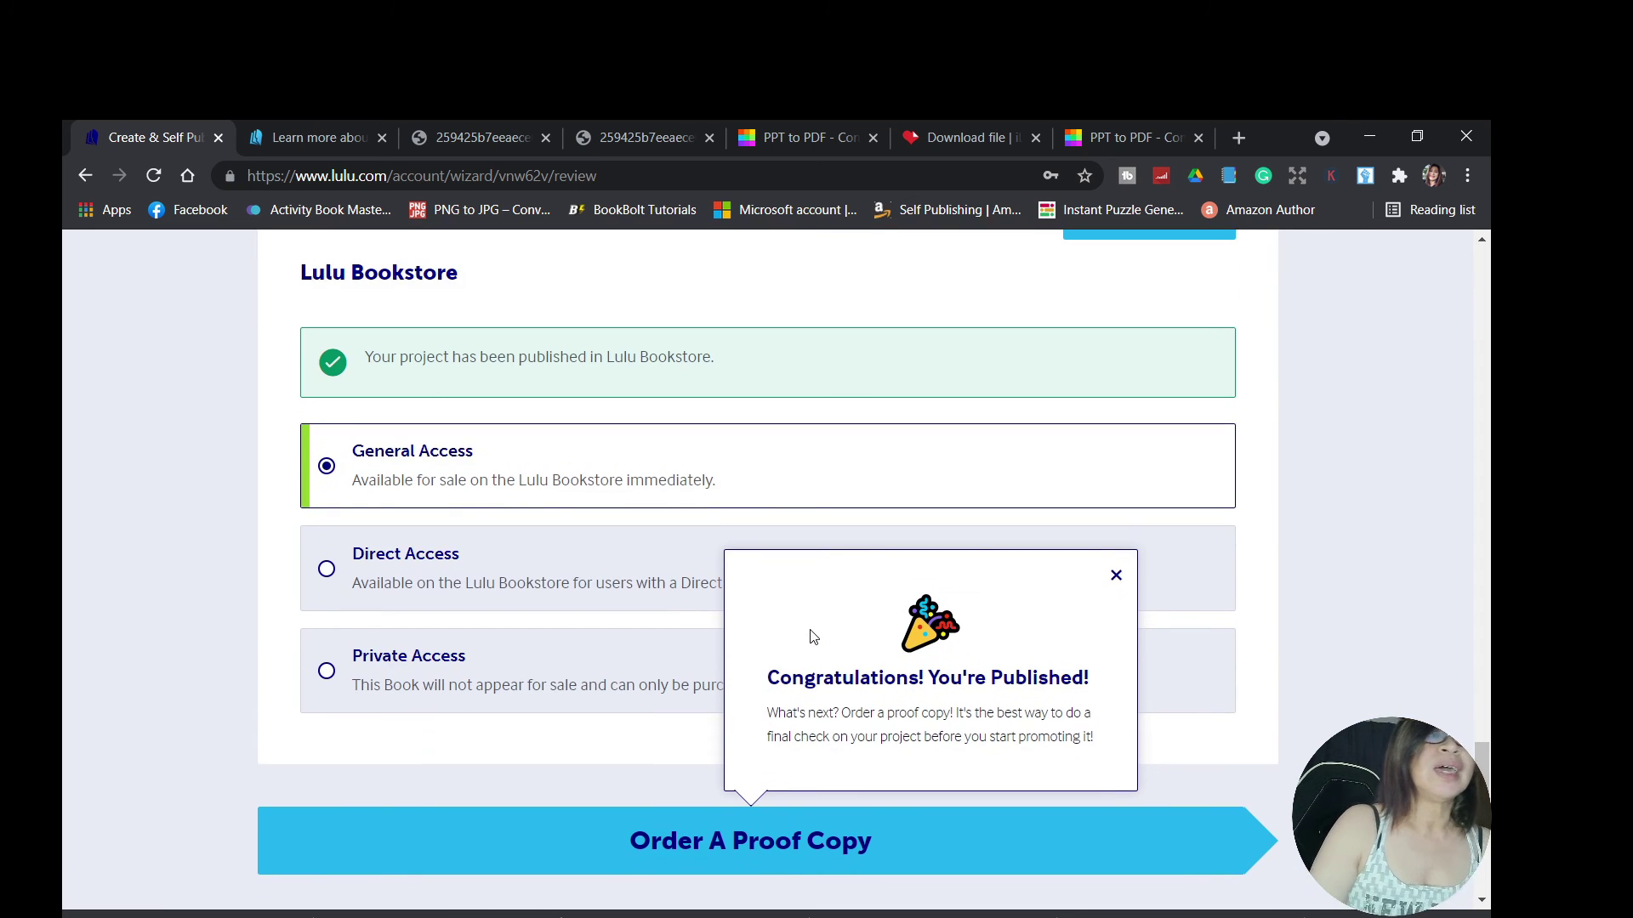
pyautogui.scroll(-3, 813, 631)
pyautogui.scroll(-1, 815, 638)
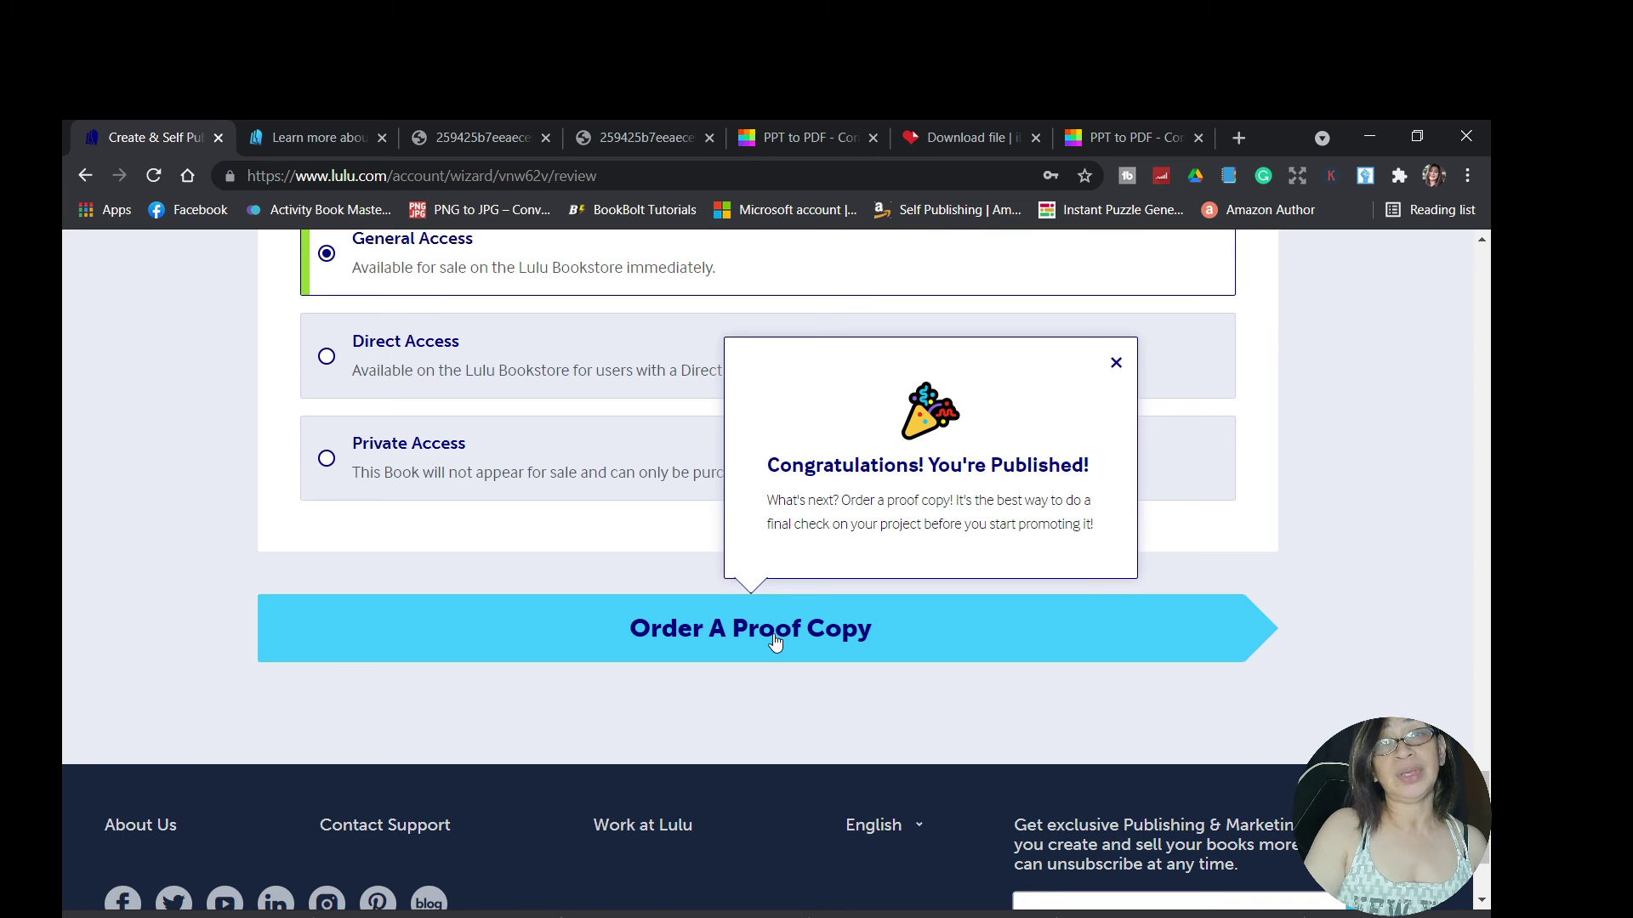
pyautogui.scroll(8, 775, 644)
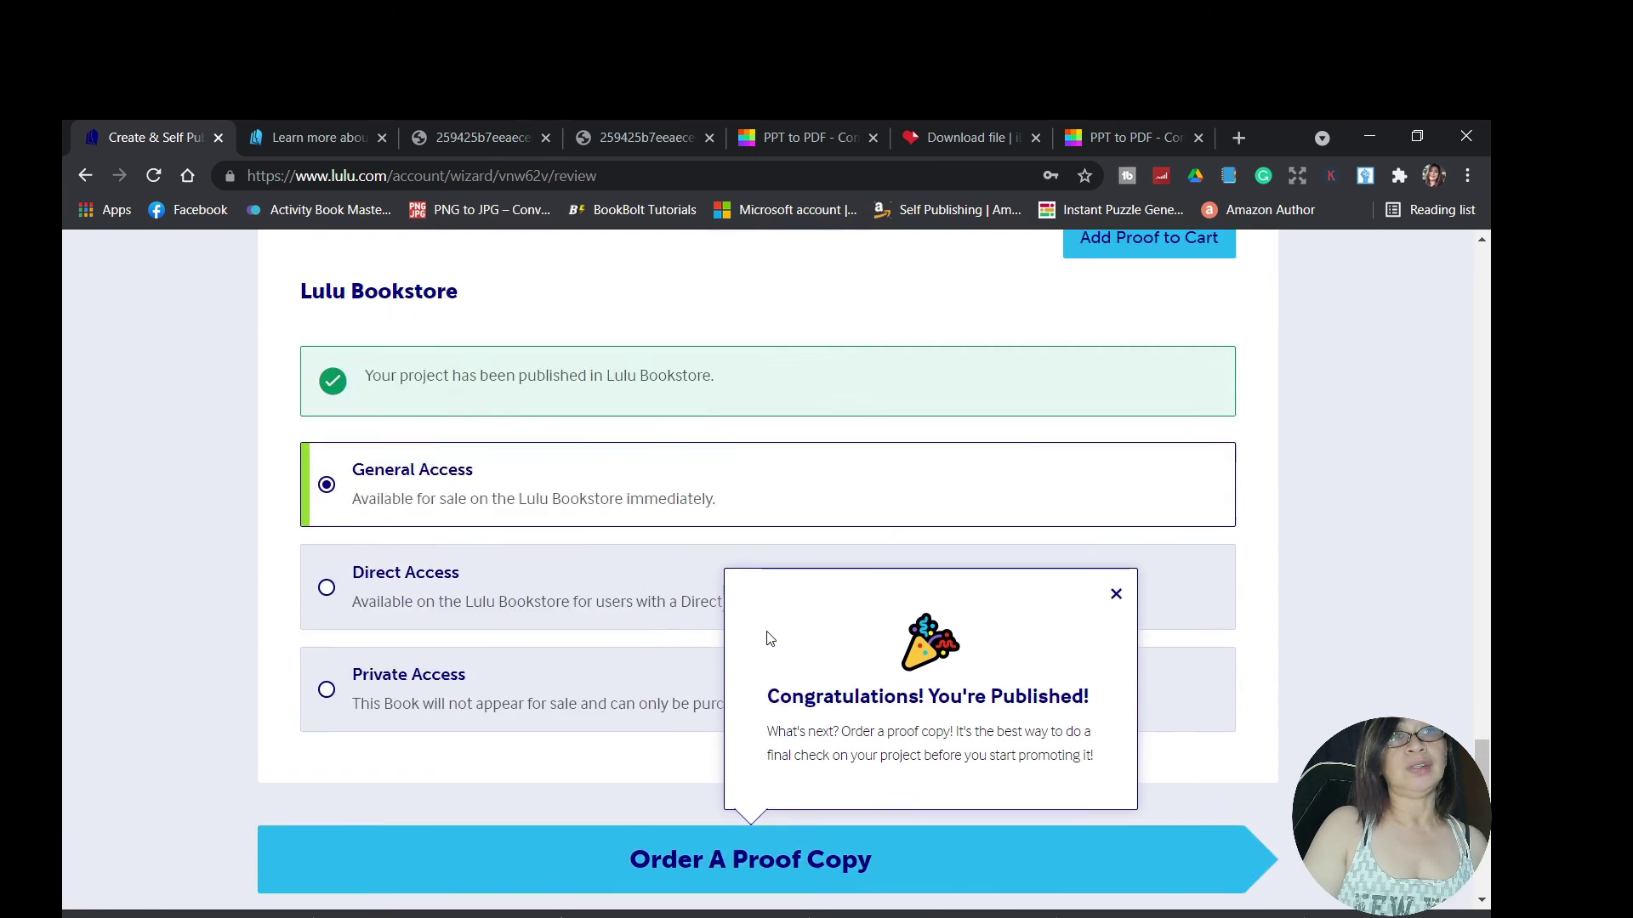
pyautogui.scroll(-8, 769, 640)
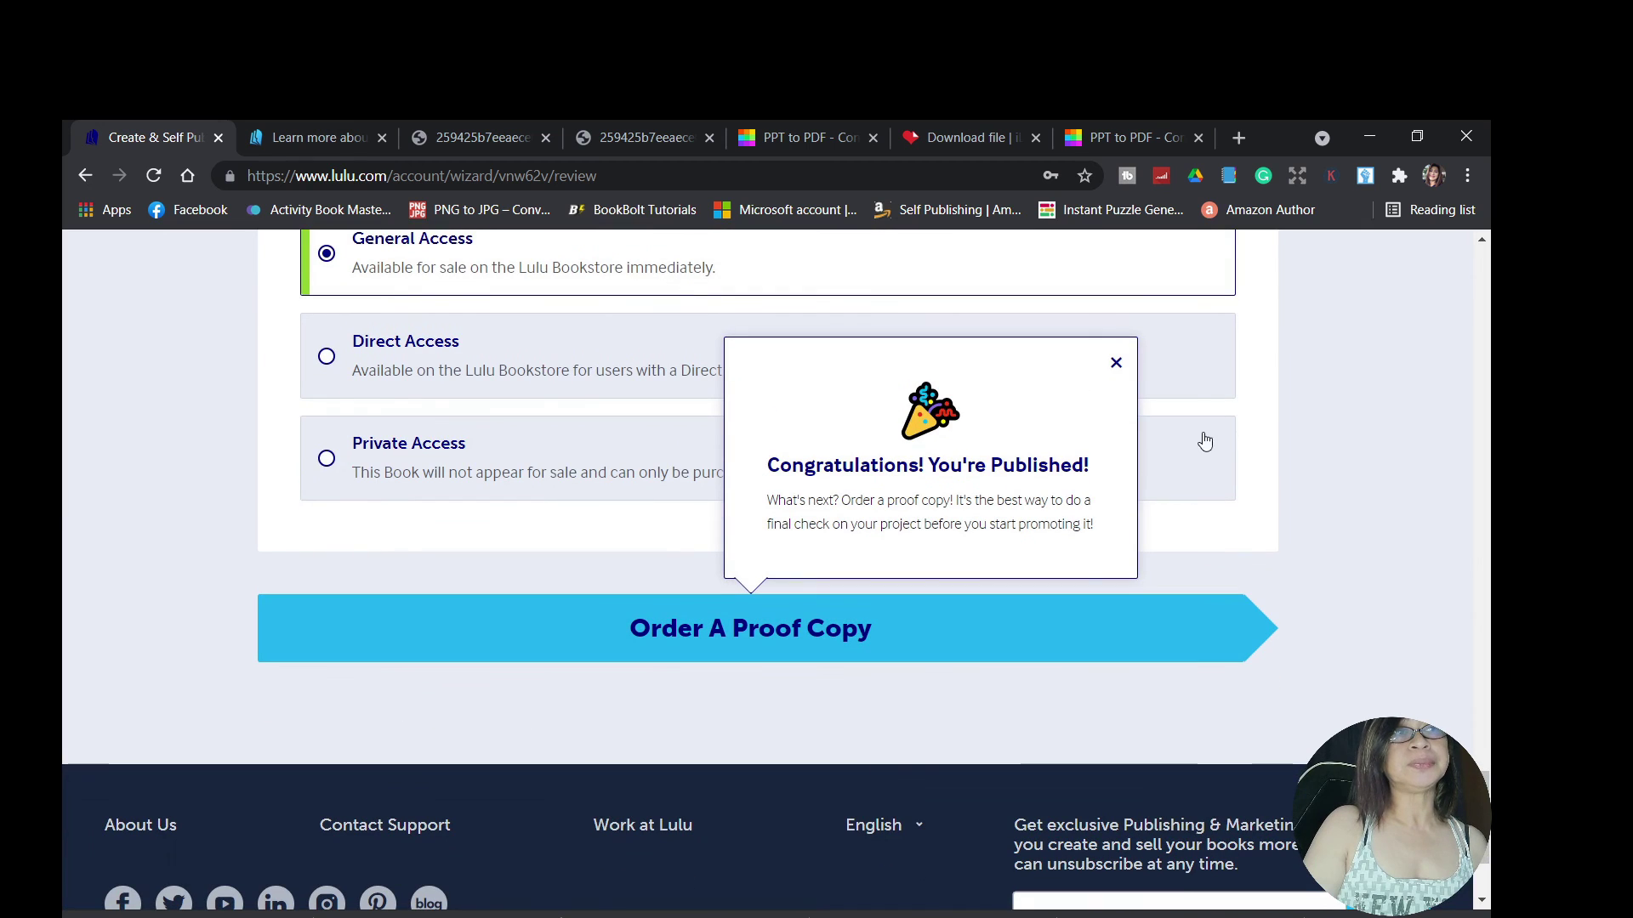
pyautogui.click(1116, 366)
# - Leave the book review and go to the overview of all projects in the account
pyautogui.scroll(4, 1256, 570)
pyautogui.scroll(20, 1241, 566)
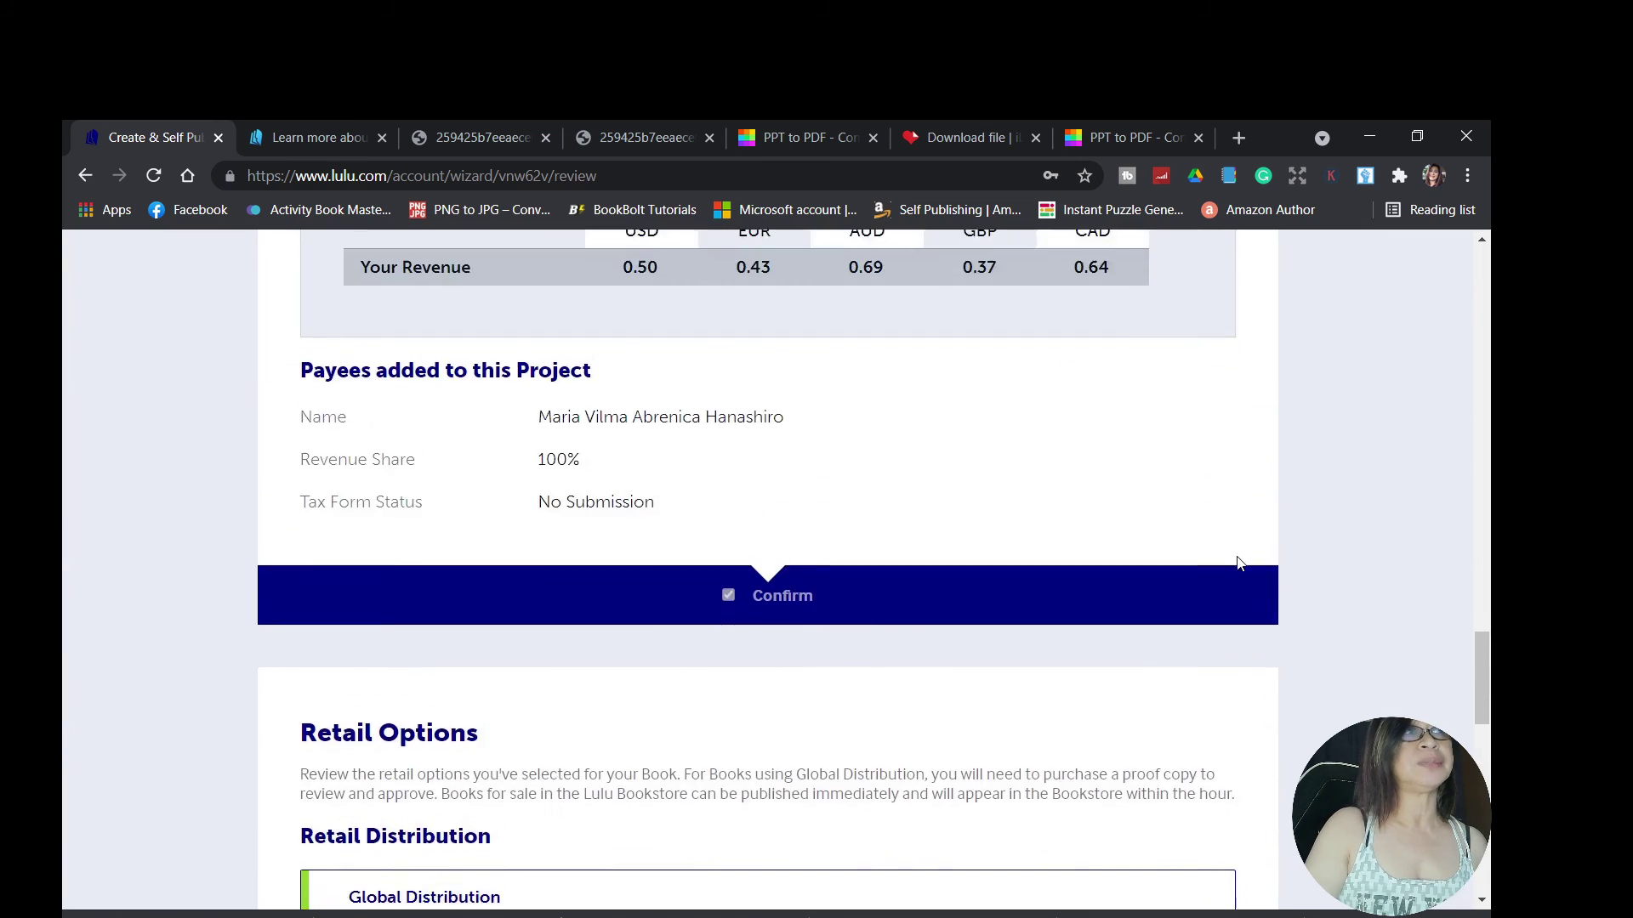
pyautogui.scroll(4, 1202, 560)
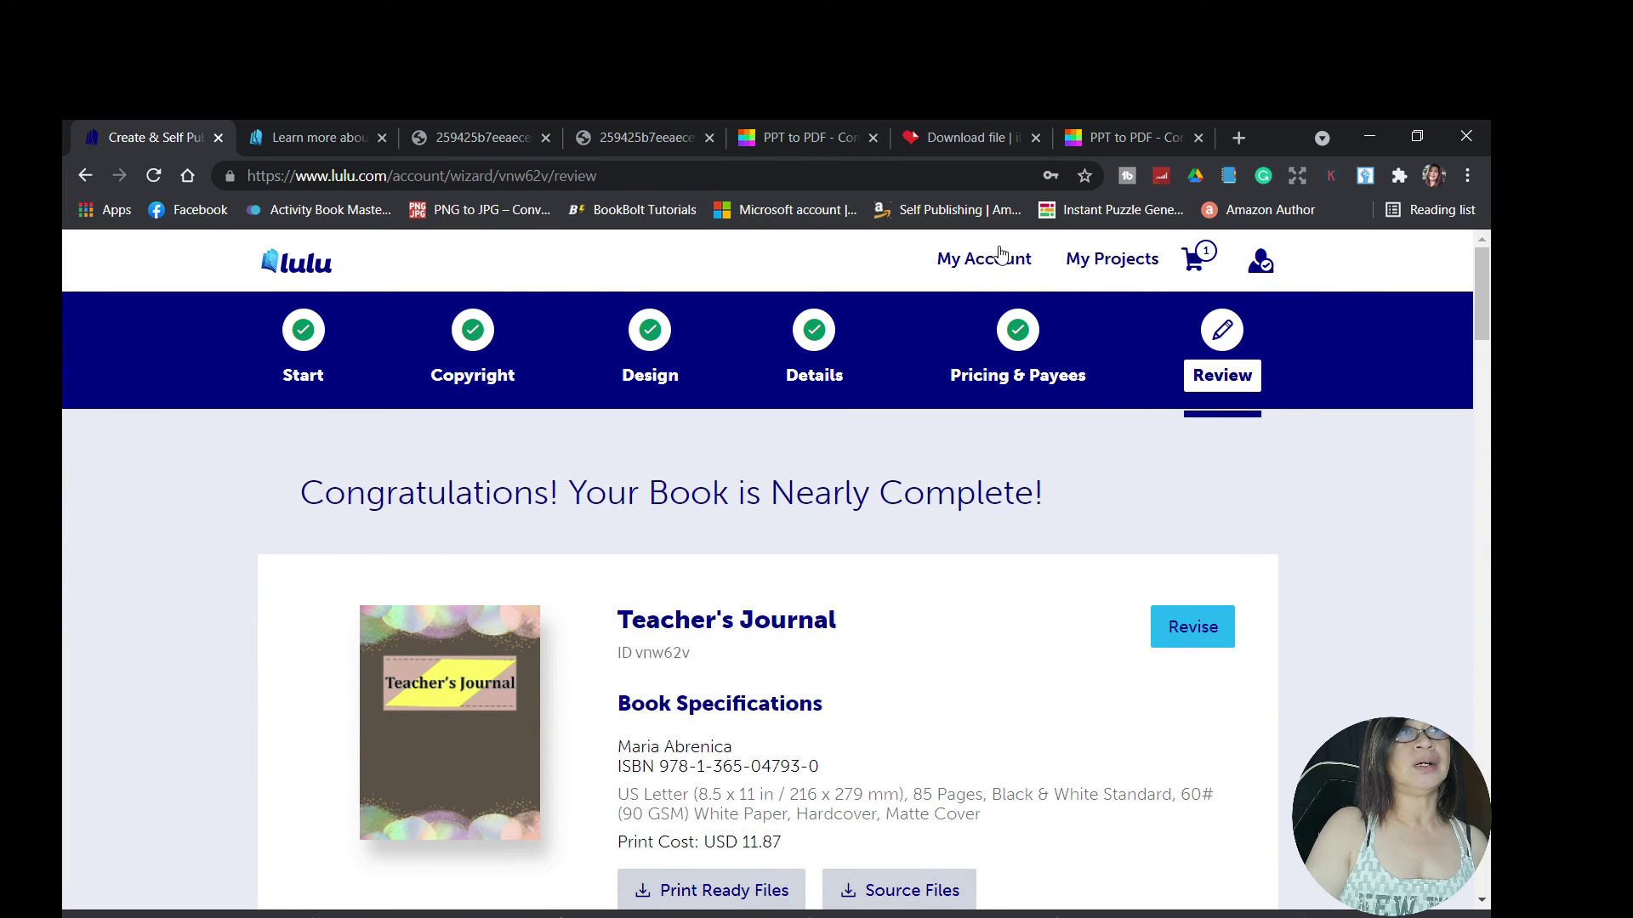
pyautogui.click(1085, 268)
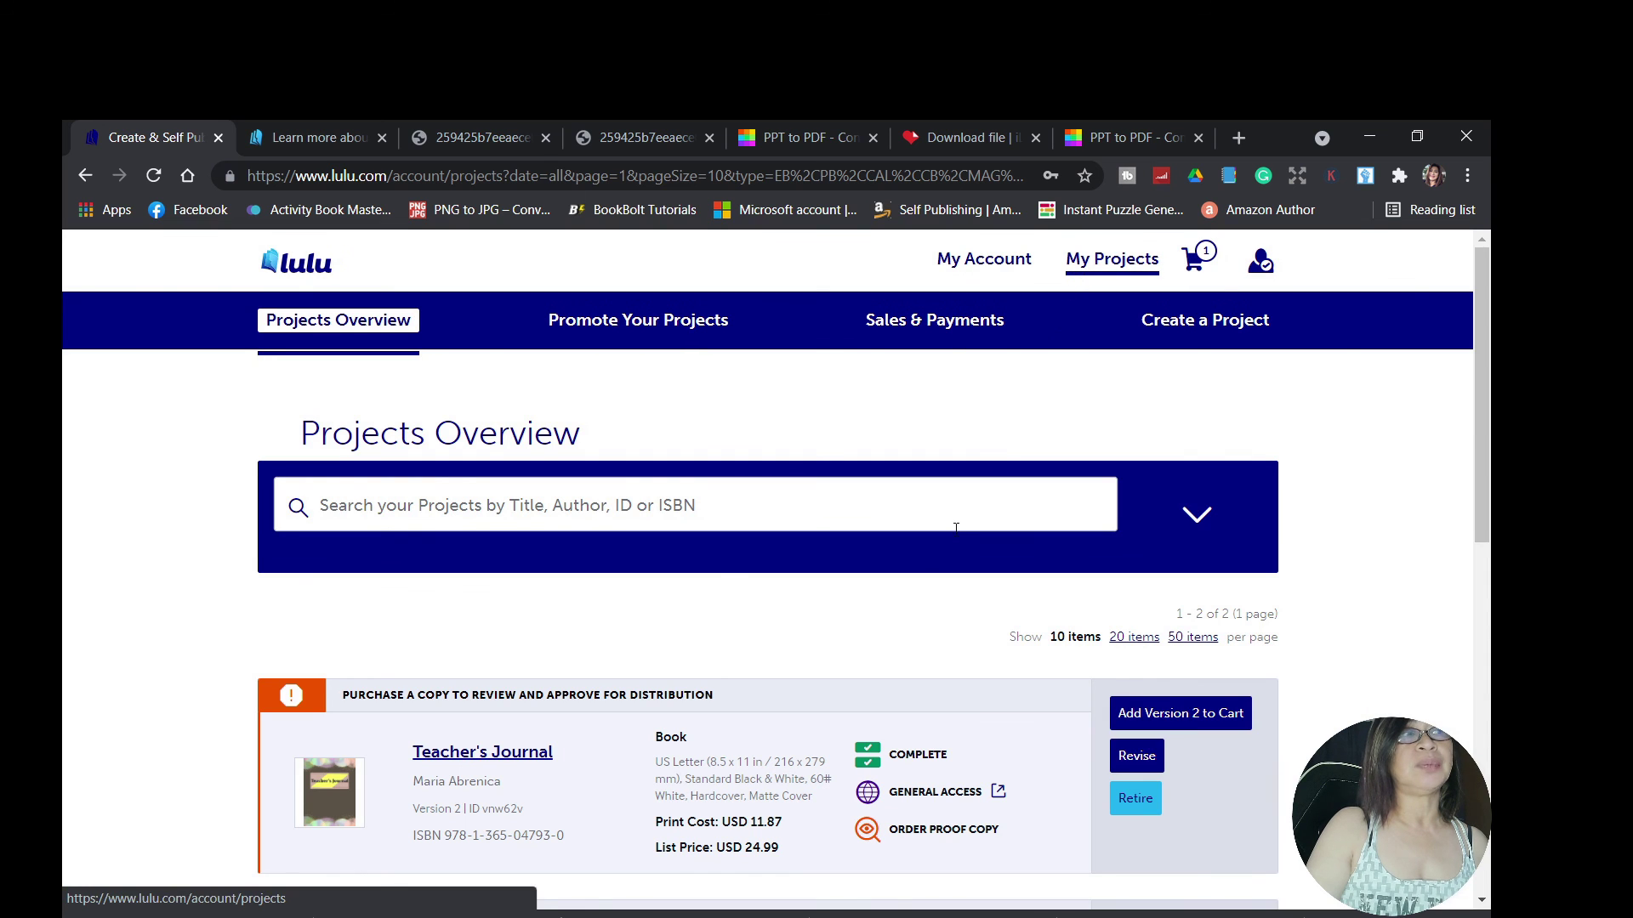
# - Examine the projects list, comparing the distribution status of Teacher's Journal with that of Sea Animals Dot to Dot
pyautogui.scroll(-4, 718, 568)
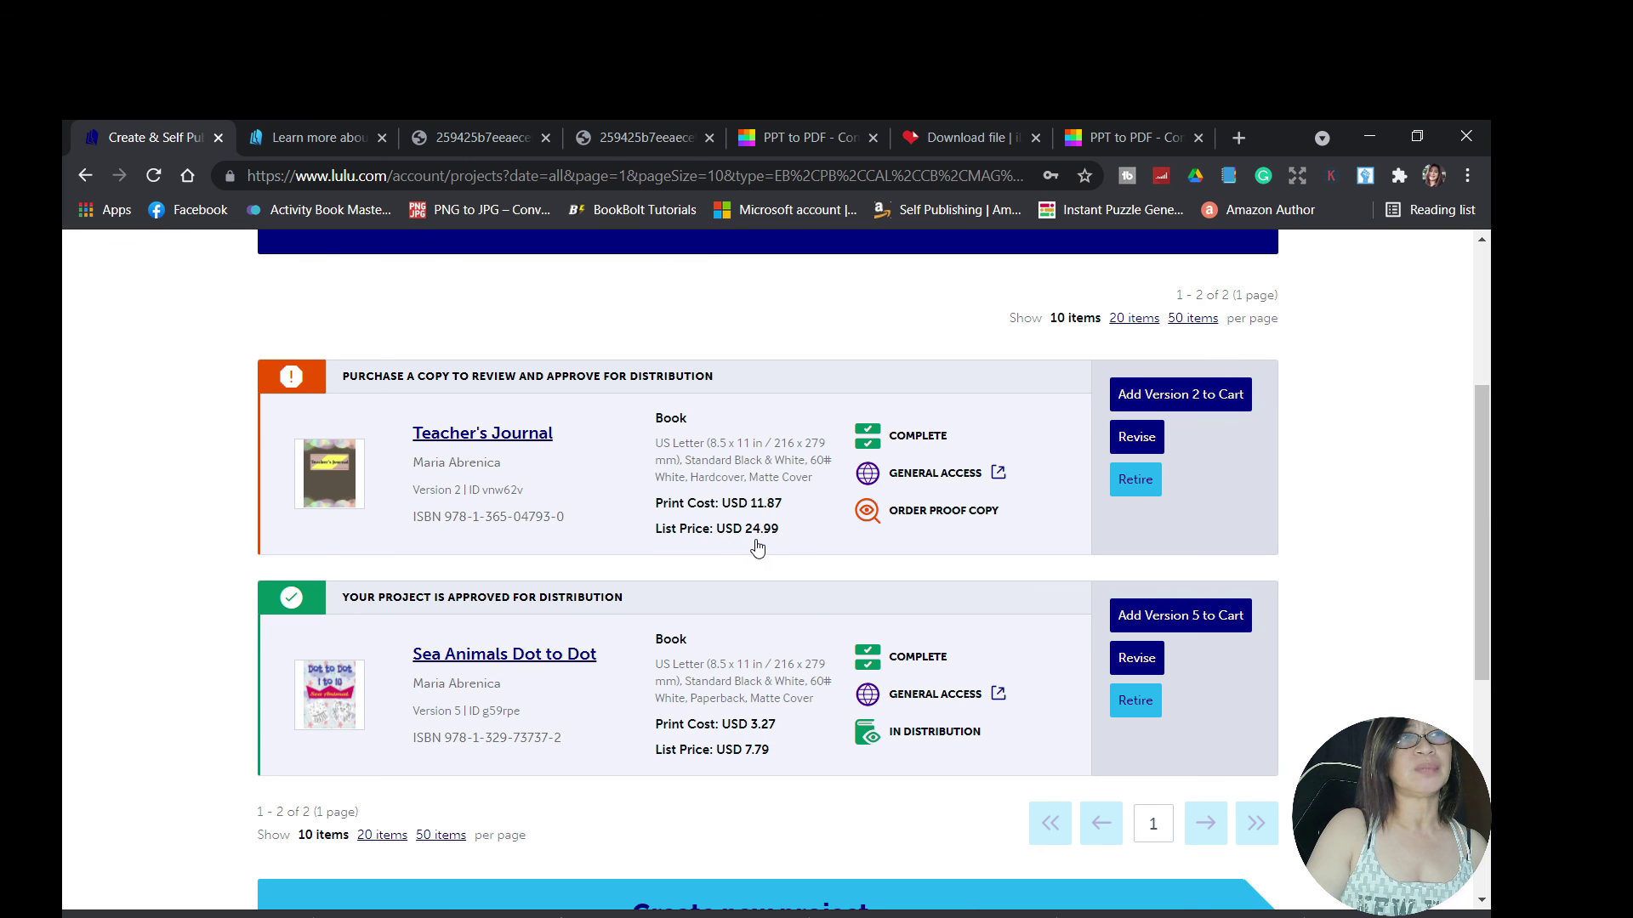
pyautogui.scroll(1, 598, 485)
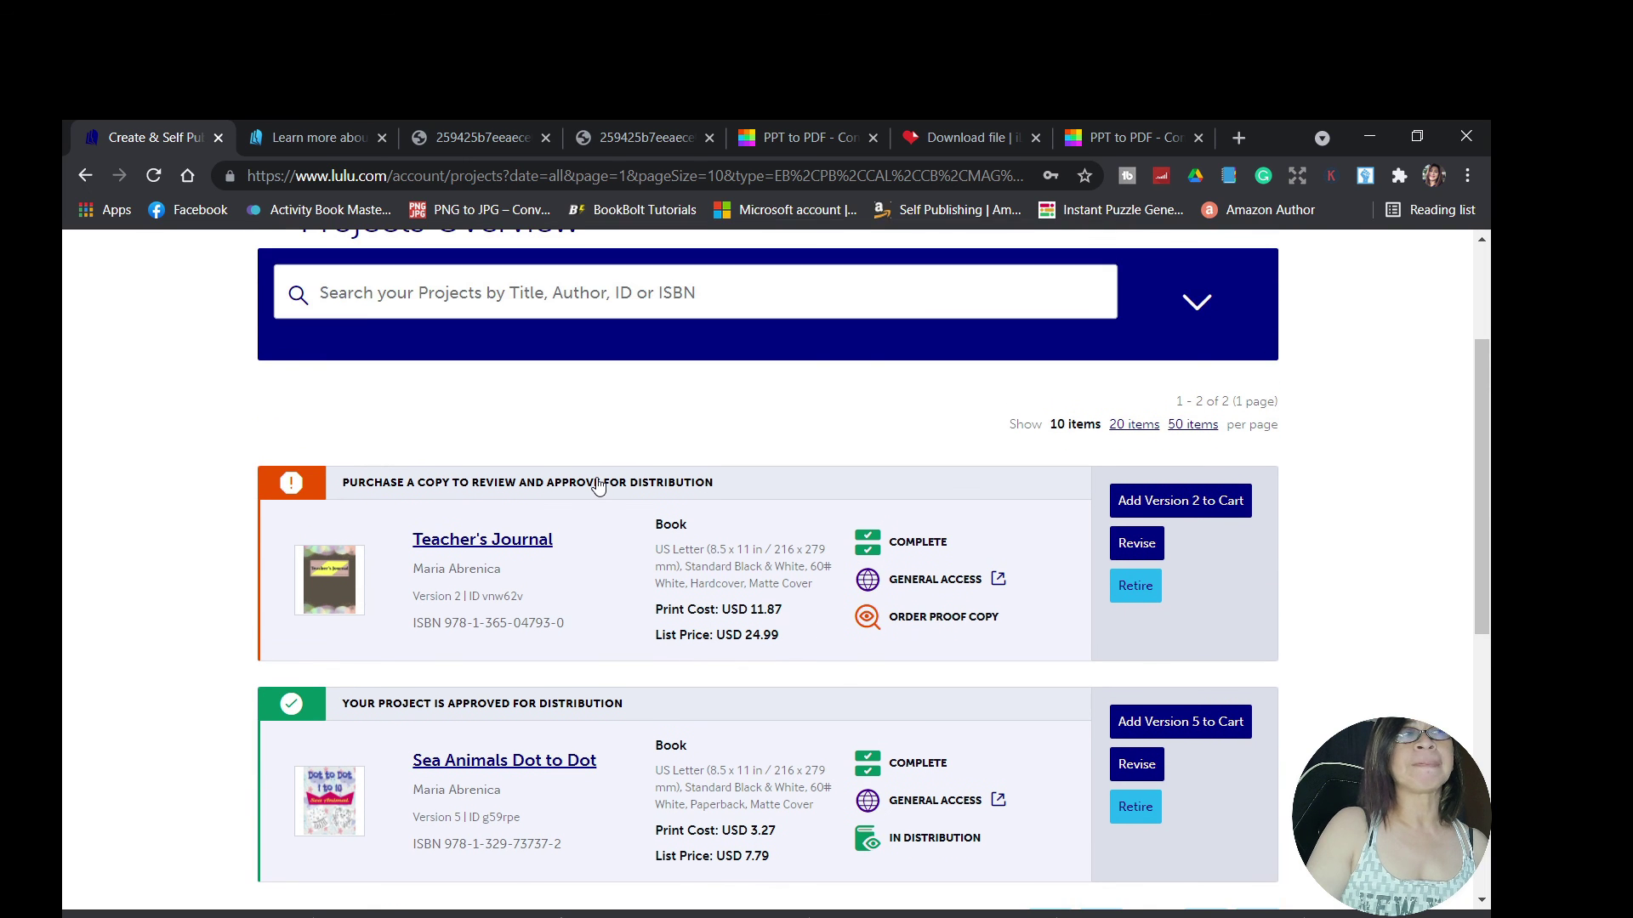
pyautogui.scroll(-6, 597, 485)
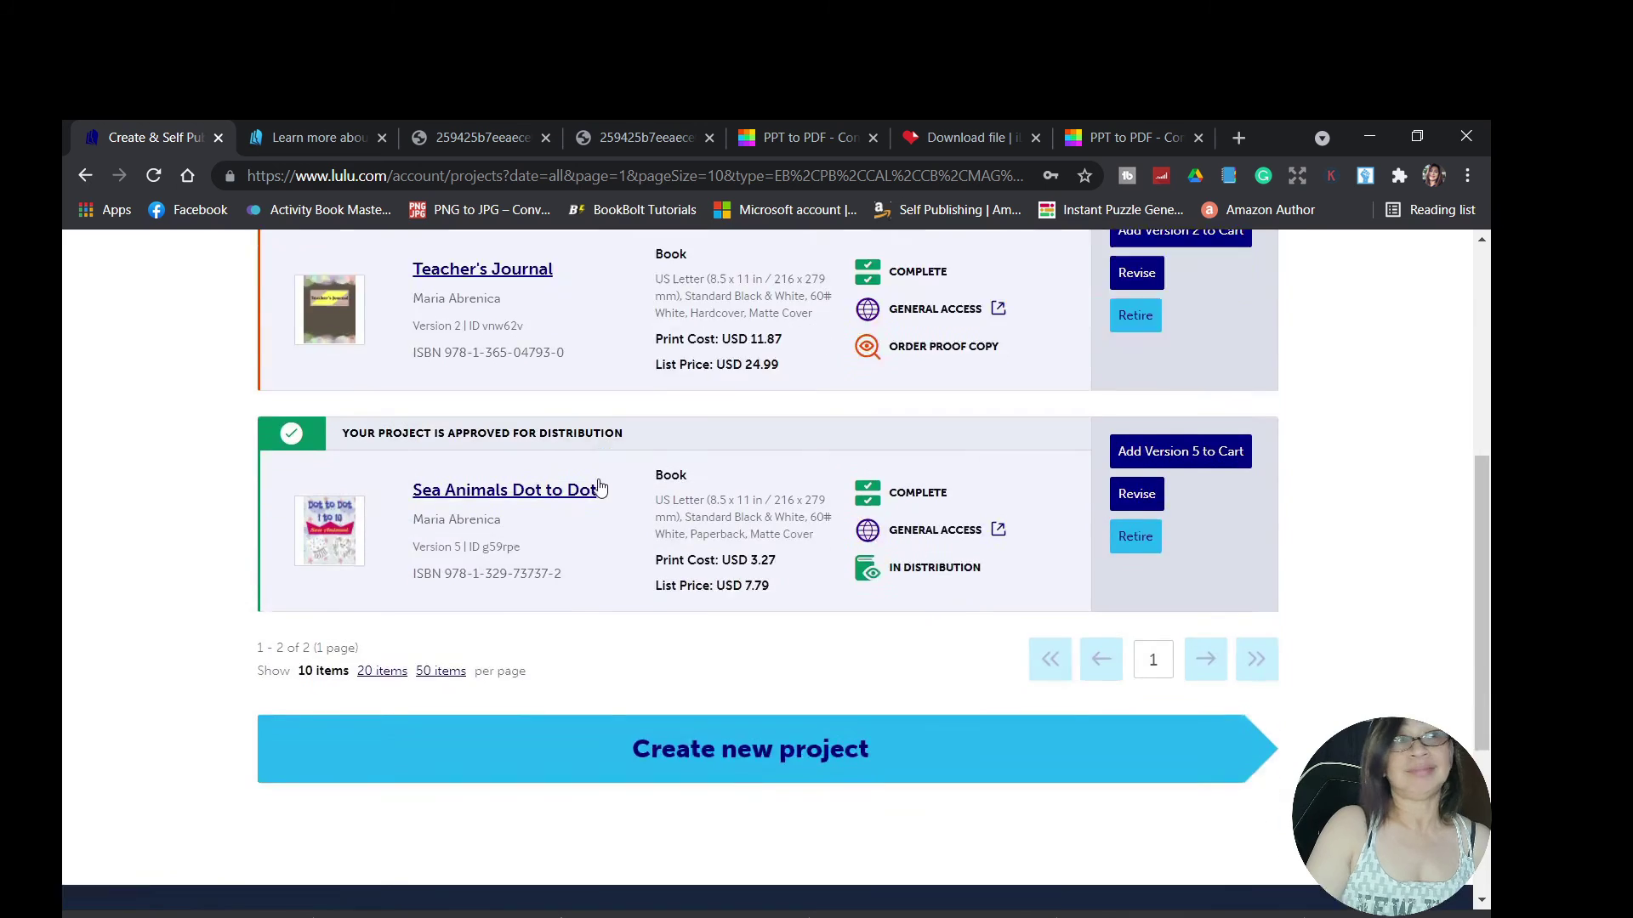
pyautogui.scroll(2, 598, 485)
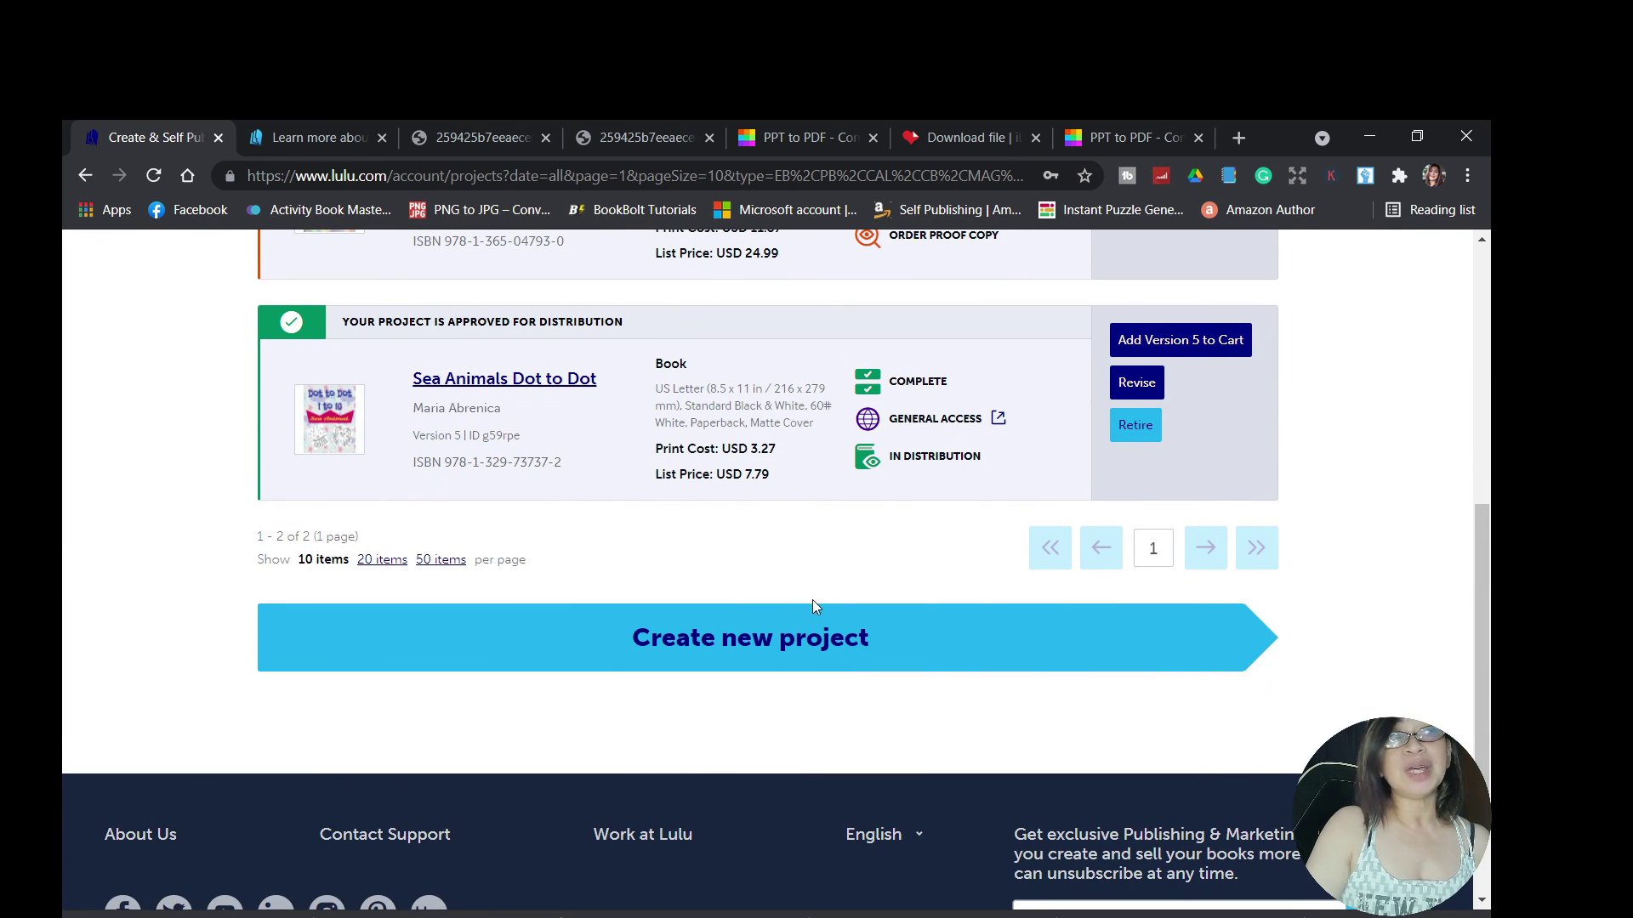
pyautogui.scroll(3, 871, 663)
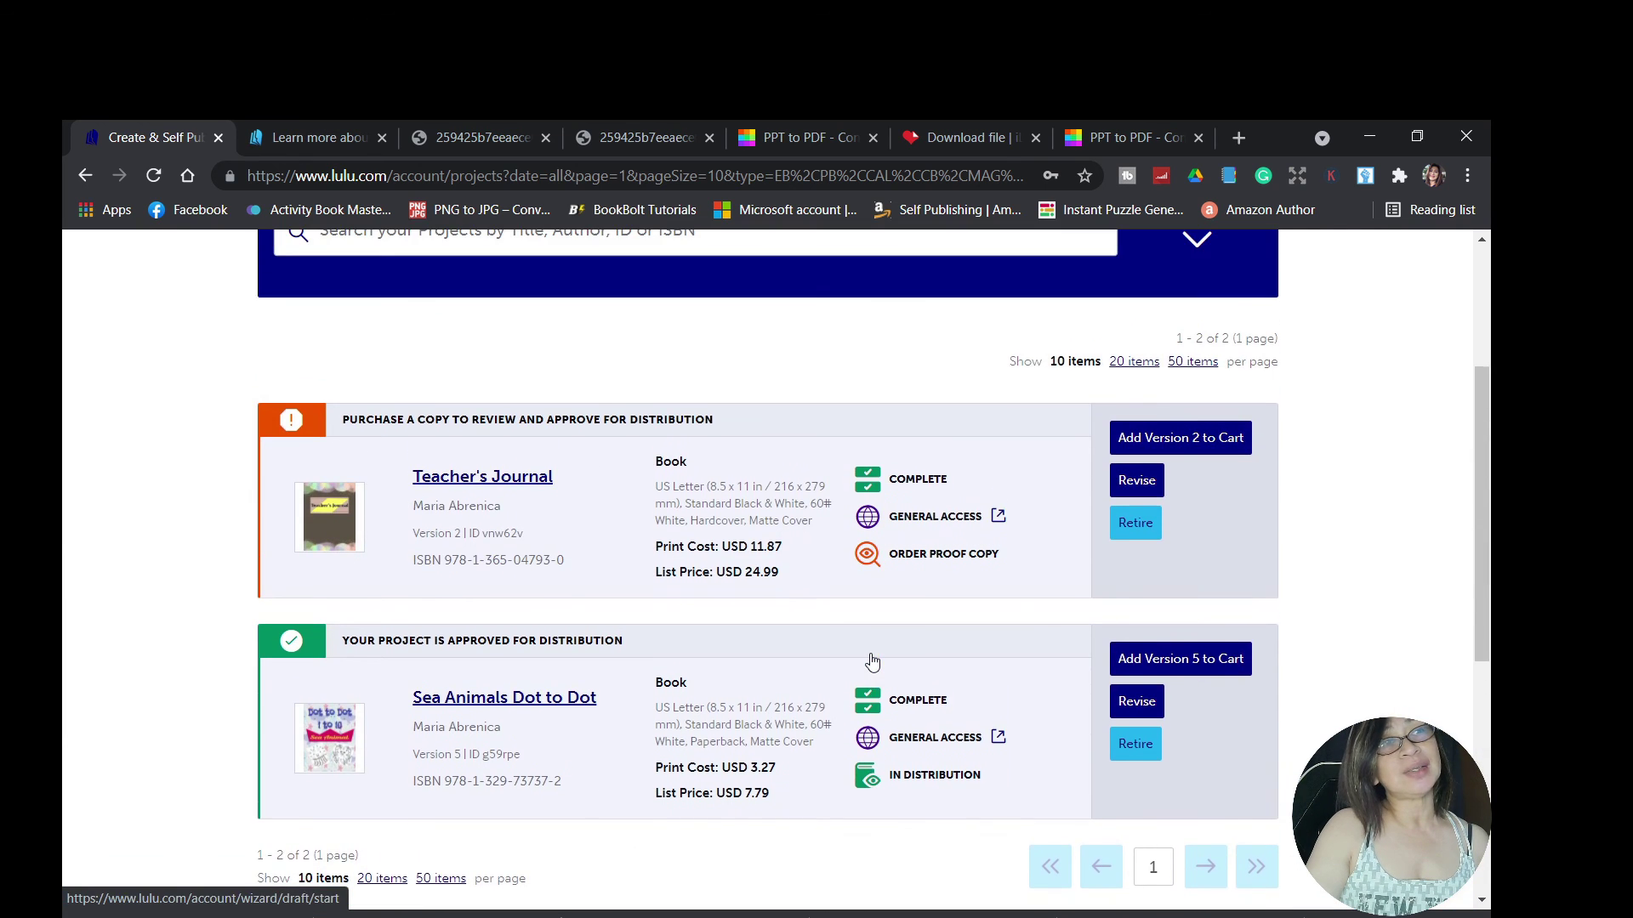
pyautogui.scroll(-5, 871, 663)
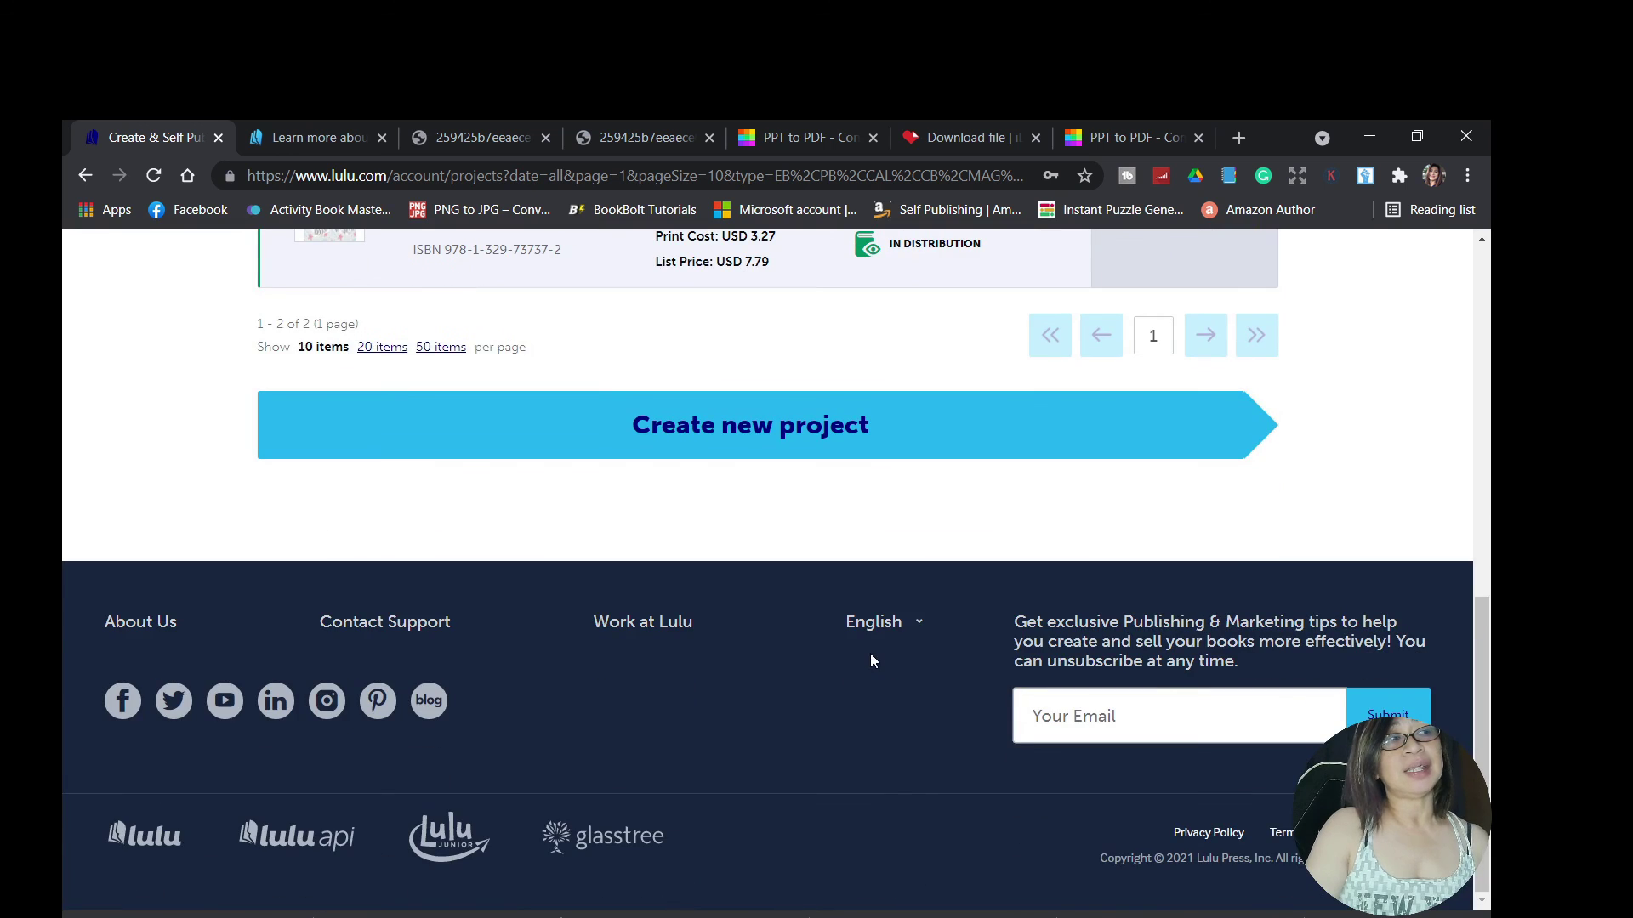
pyautogui.scroll(7, 870, 661)
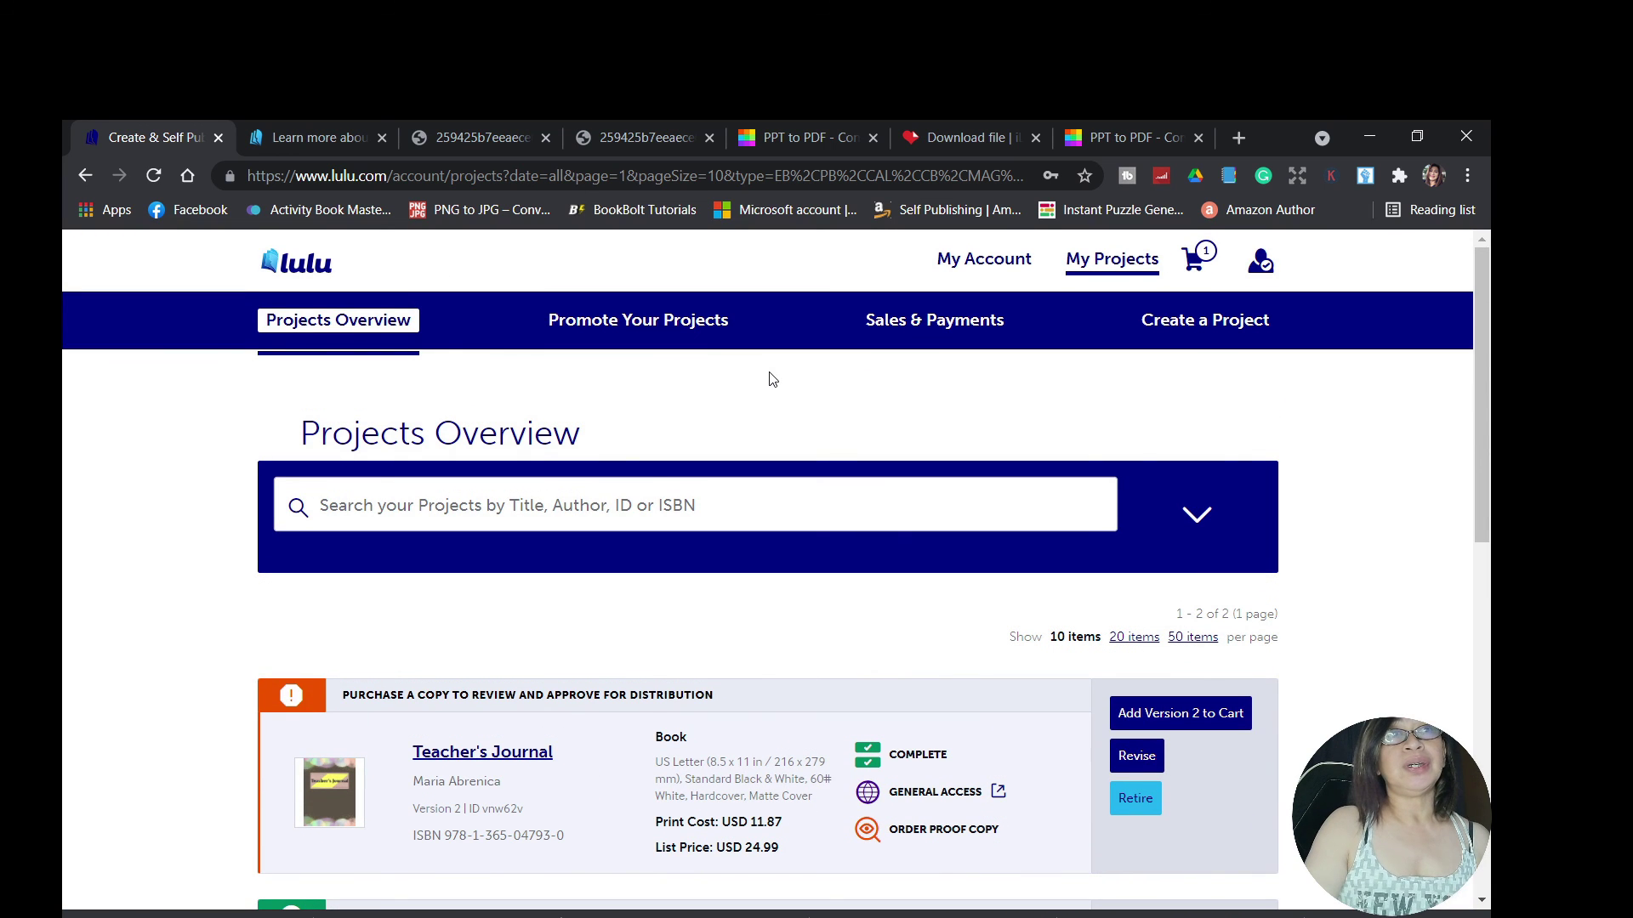